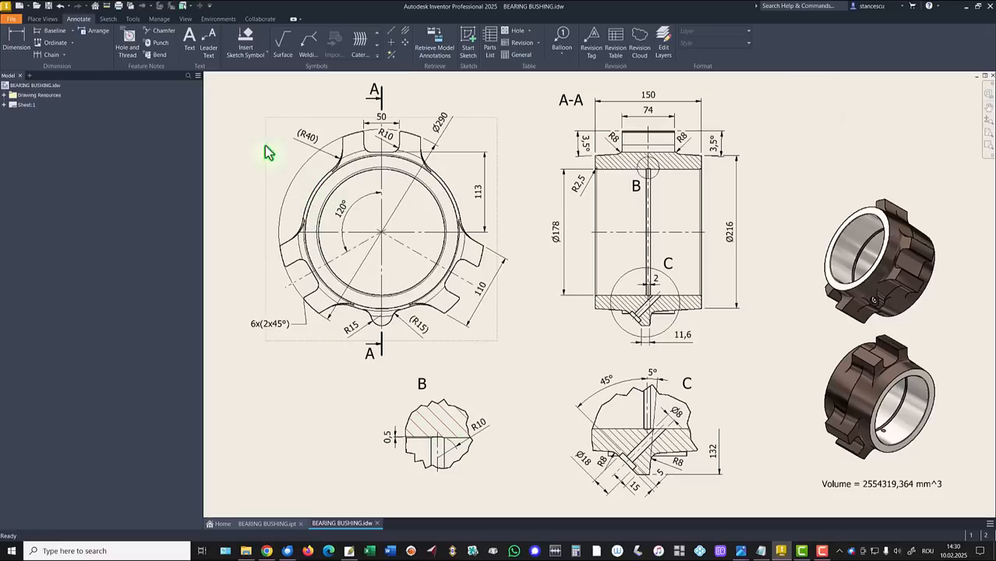
Step: Create a new part file and start a 2D sketch on the vertical XY (front) plane
click(16, 7)
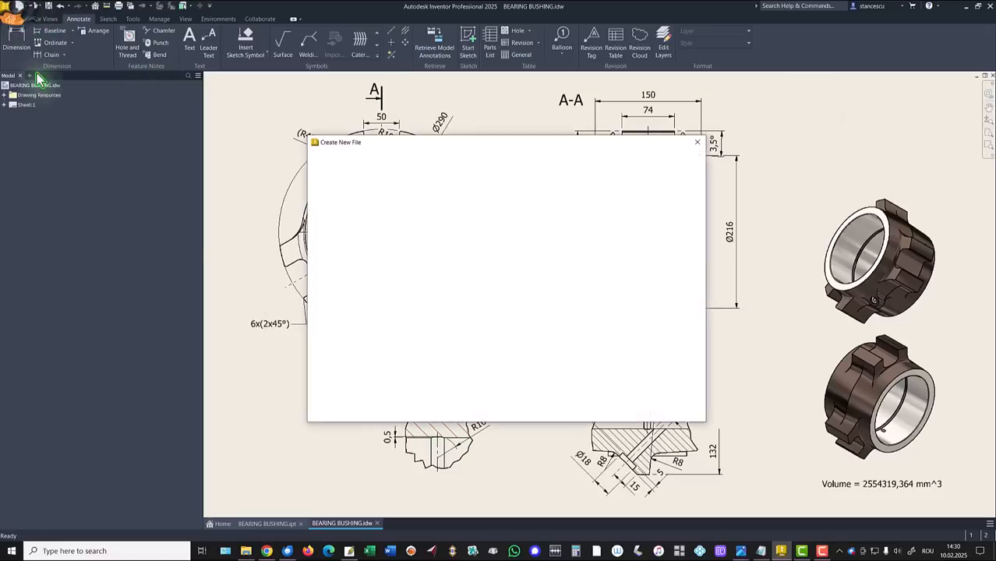
double_click(553, 208)
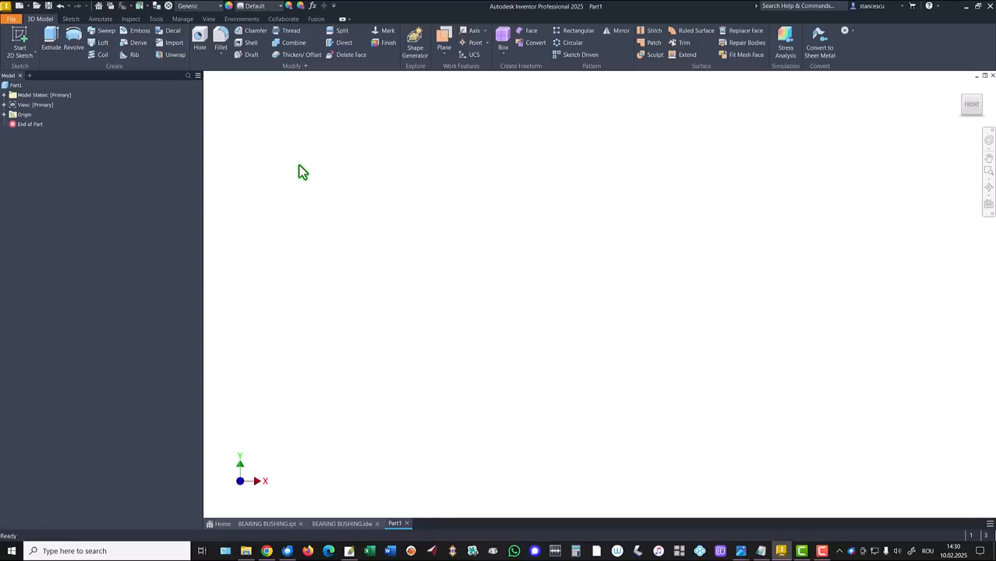
click(20, 41)
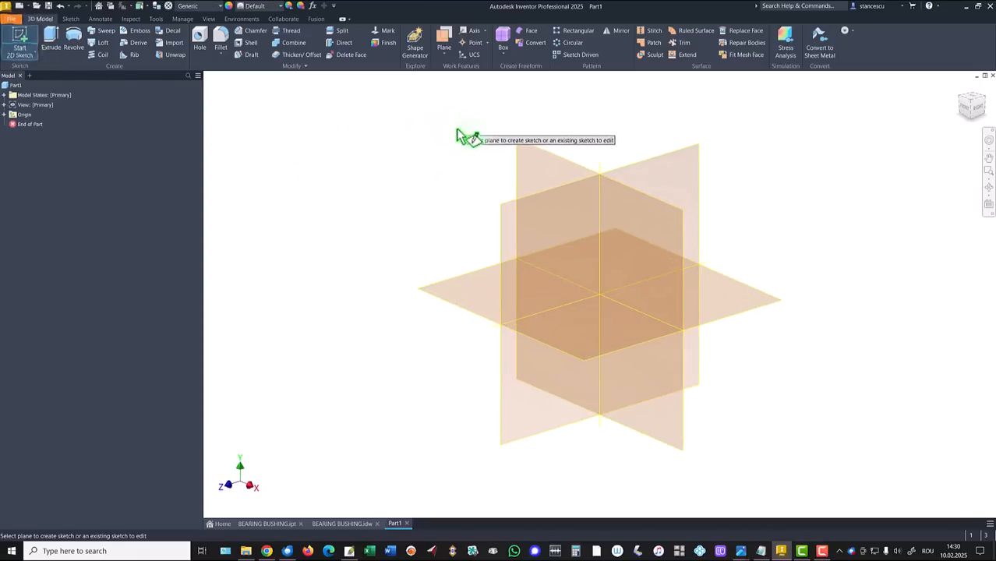
click(529, 156)
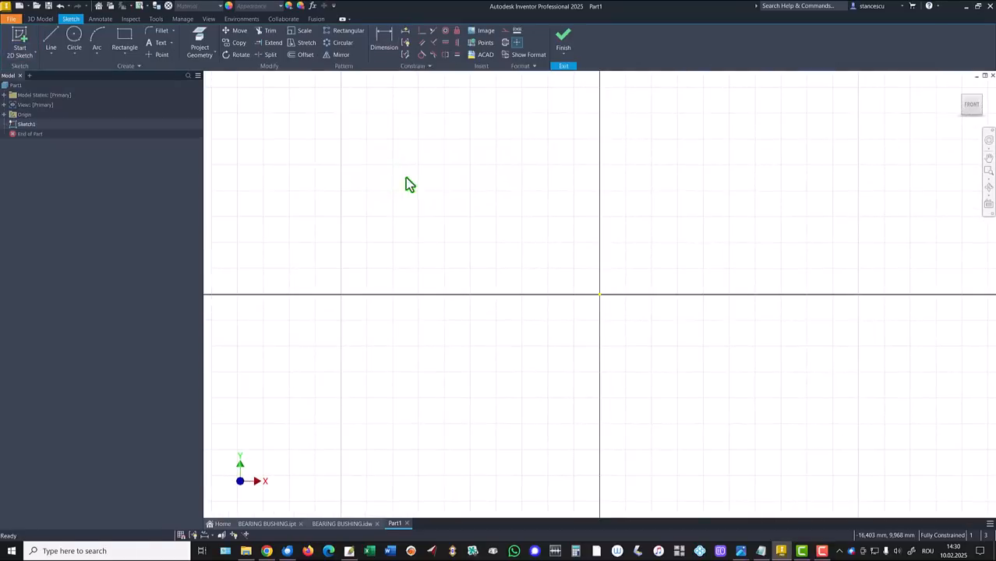
Step: Draw a 150 mm horizontal line near the origin and place its length dimension below the line
click(50, 40)
click(518, 263)
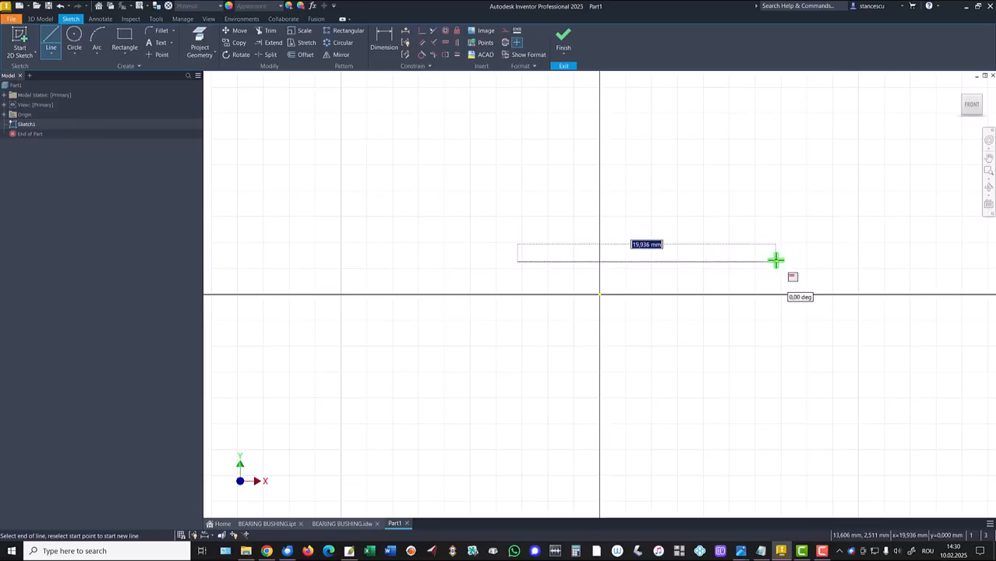
text(150)
key(Return)
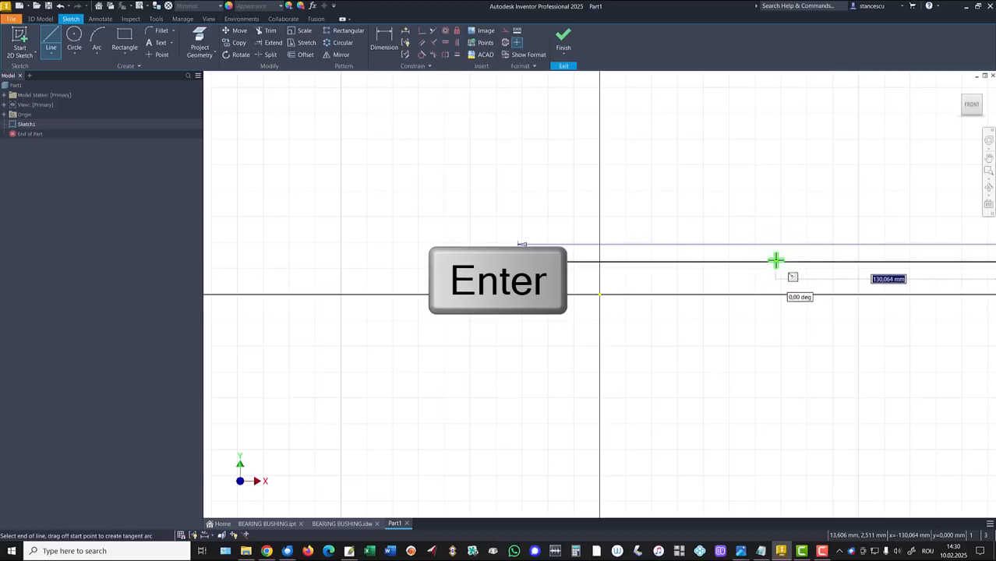
key(Home)
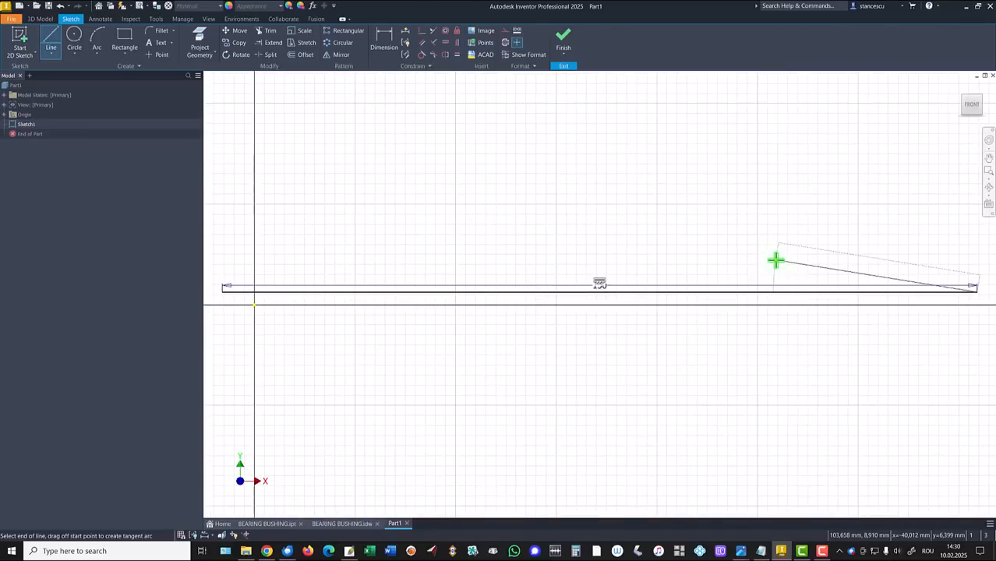
key(Escape)
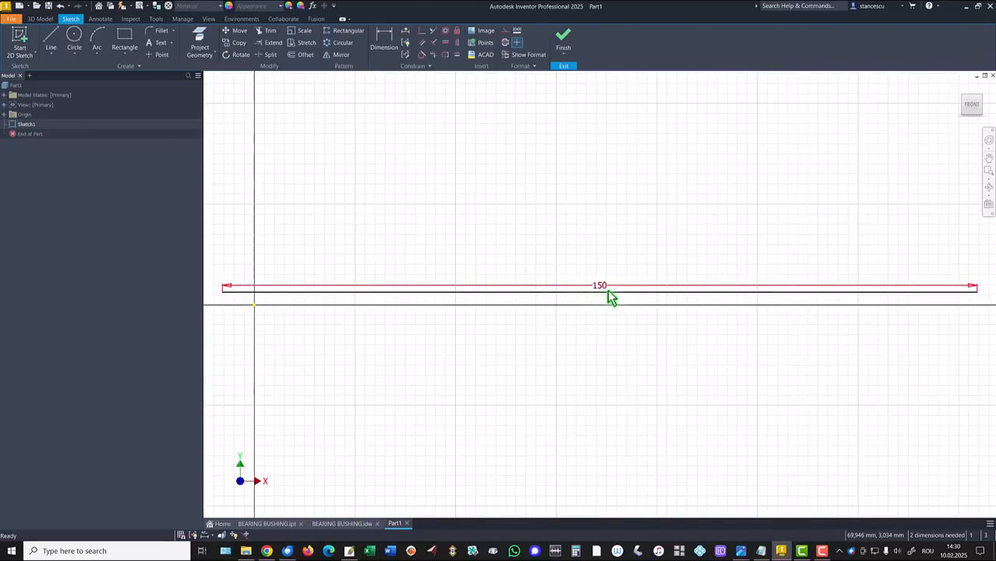
click(620, 254)
drag(599, 290, 597, 355)
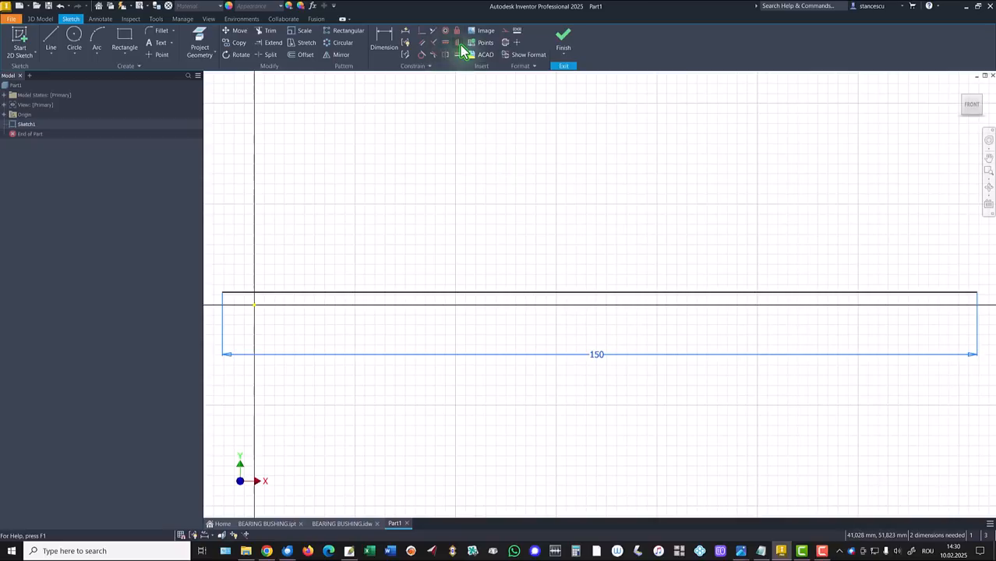
Step: Make the line's midpoint coincident with the sketch origin and convert the line to a centerline
click(421, 32)
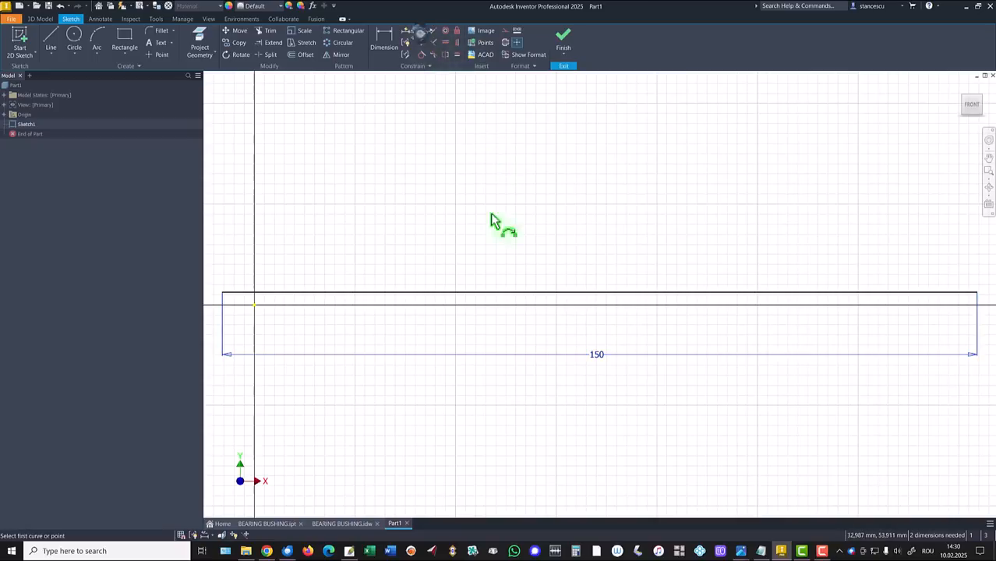
click(600, 294)
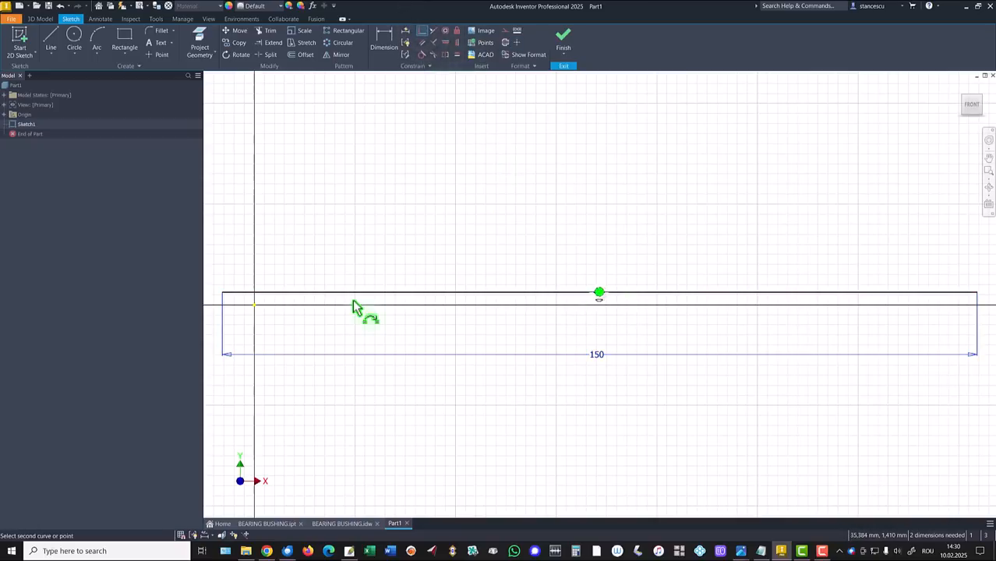
click(254, 305)
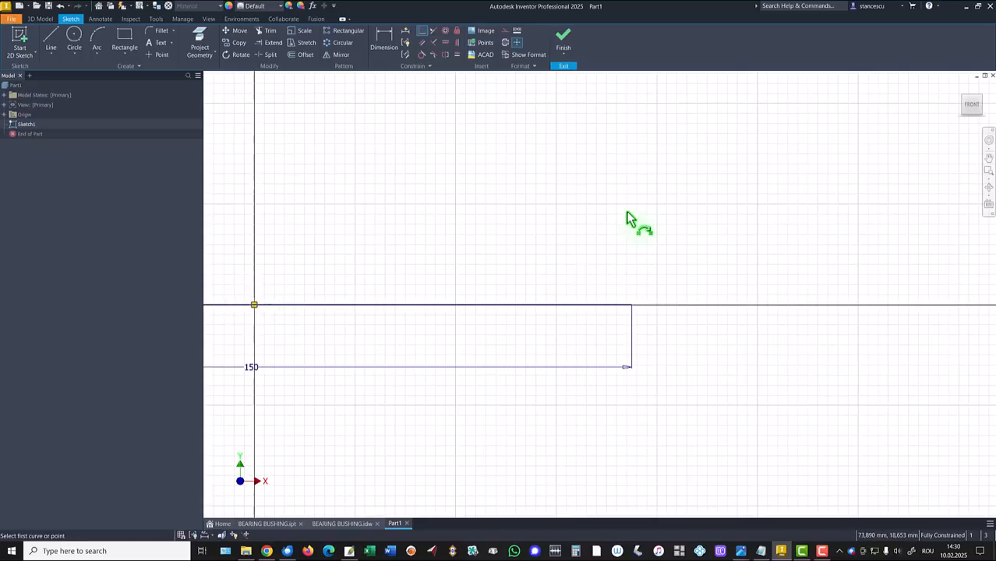
key(Home)
scroll(642, 203, down, 3)
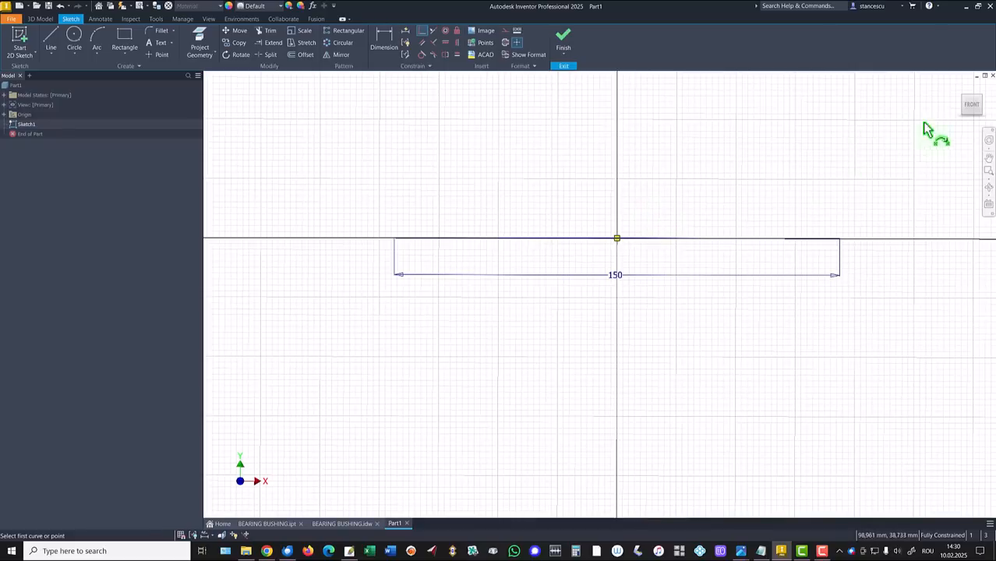
scroll(732, 165, down, 3)
scroll(607, 272, down, 1)
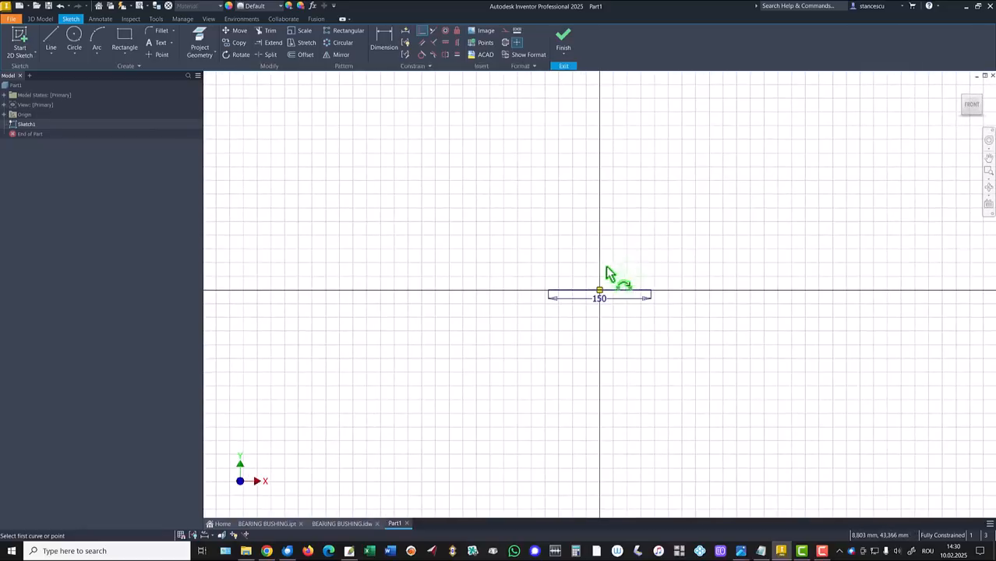
key(Escape)
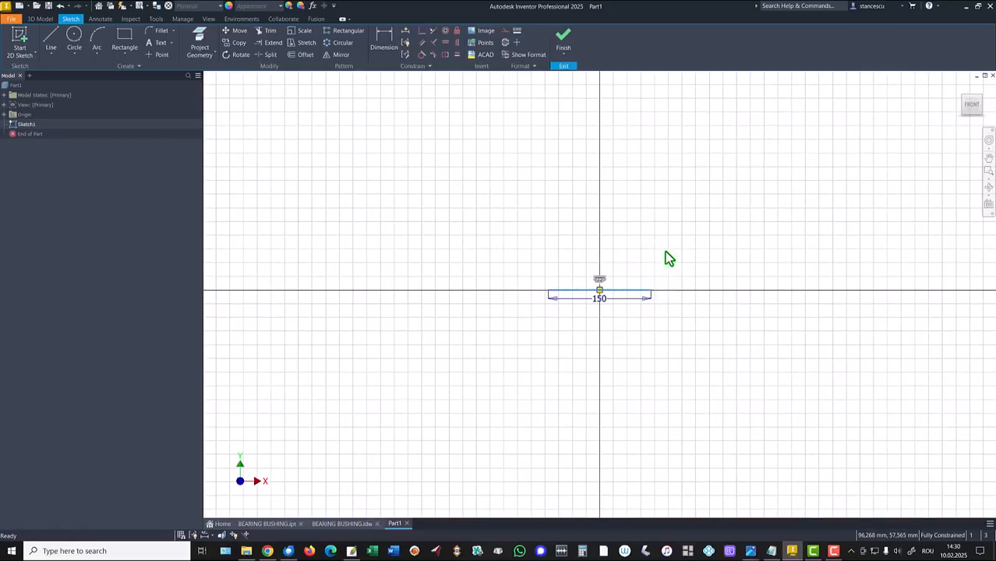
right_click(680, 204)
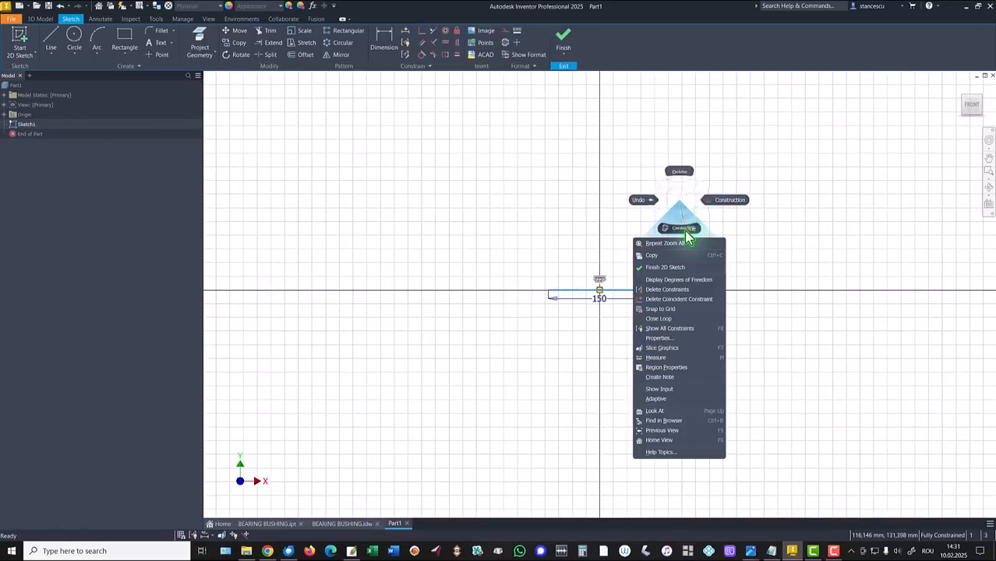
click(690, 225)
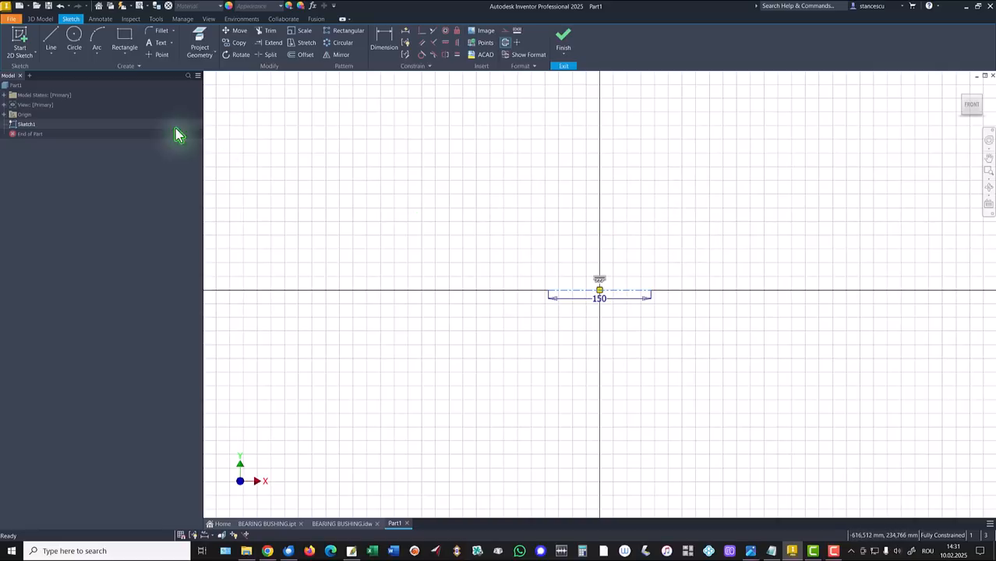
Step: Sketch a gabled outline above the centerline: left side about 115 mm, peak at about 135 mm, right side about 110 mm high, ending on the centerline
click(49, 43)
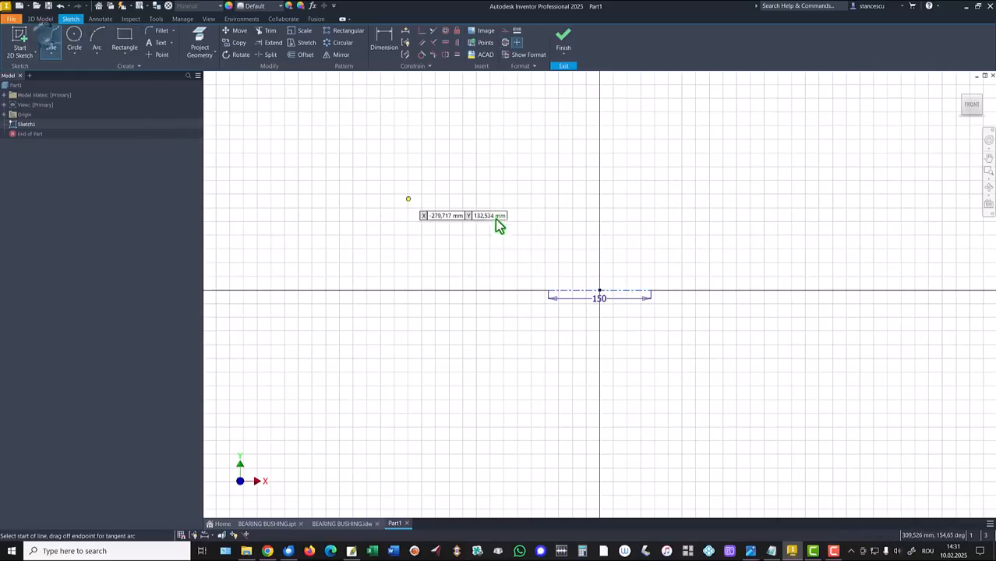
click(548, 296)
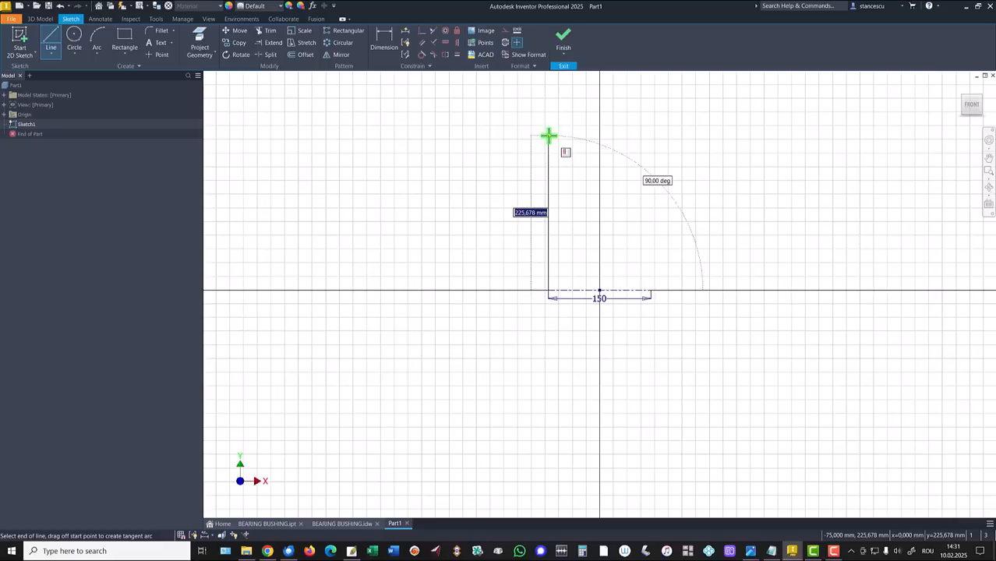
click(548, 211)
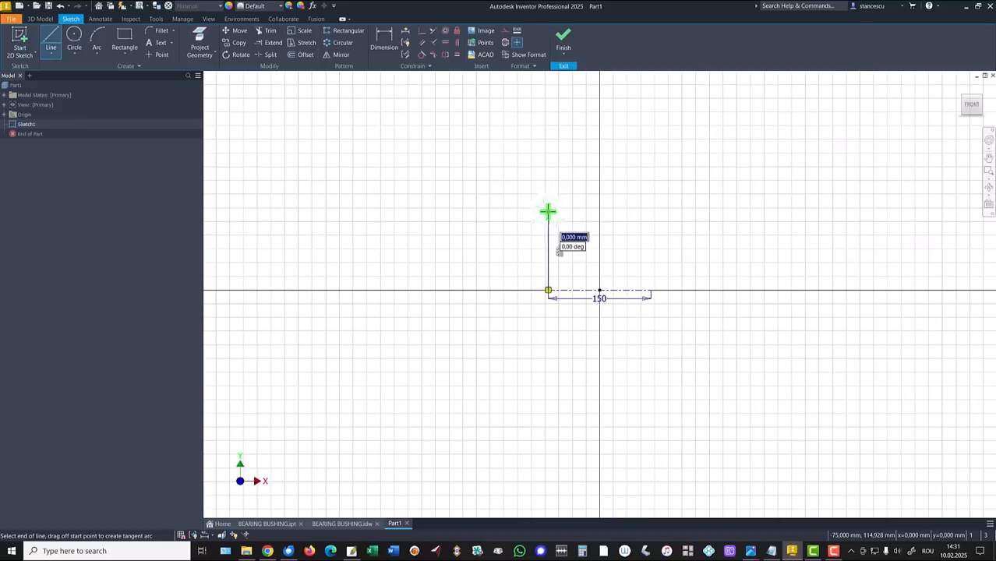
click(599, 198)
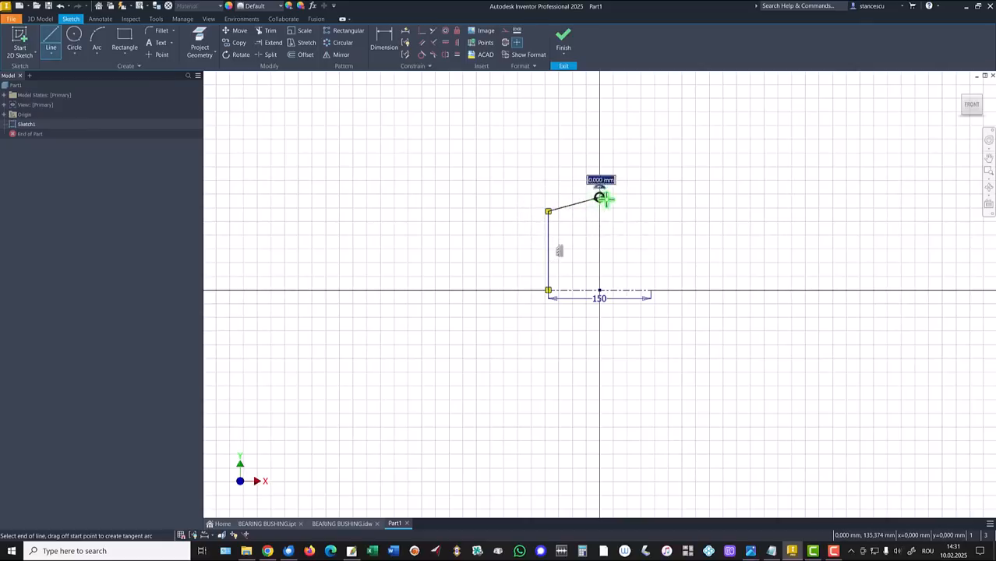
click(651, 215)
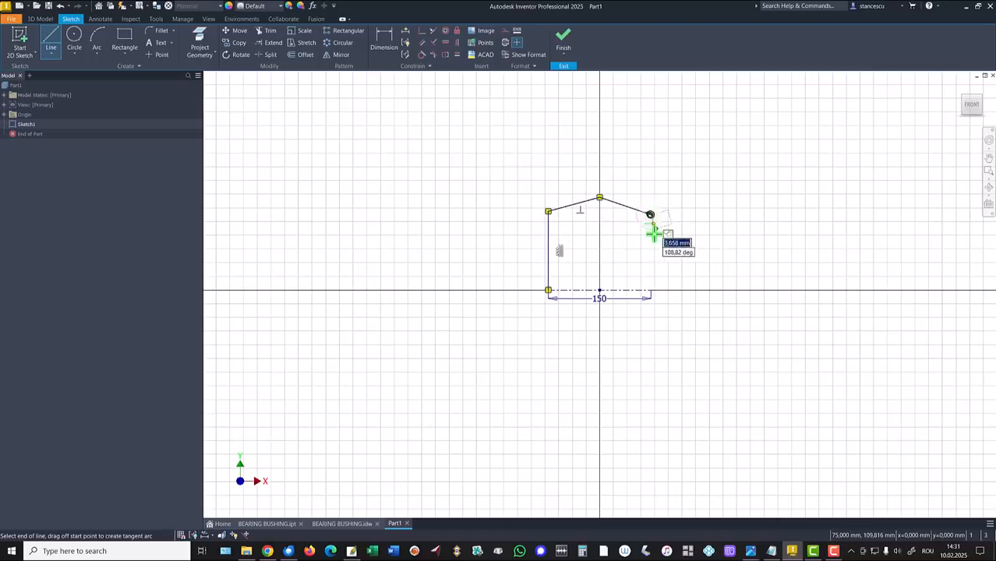
click(650, 290)
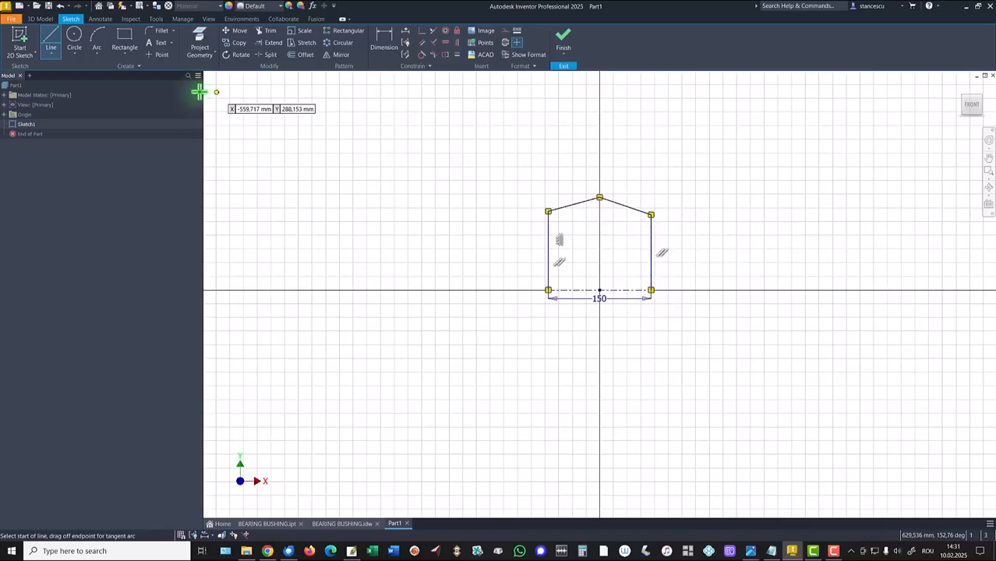
Step: Make the two sloped top lines equal and align their shared apex vertically with the origin
click(381, 37)
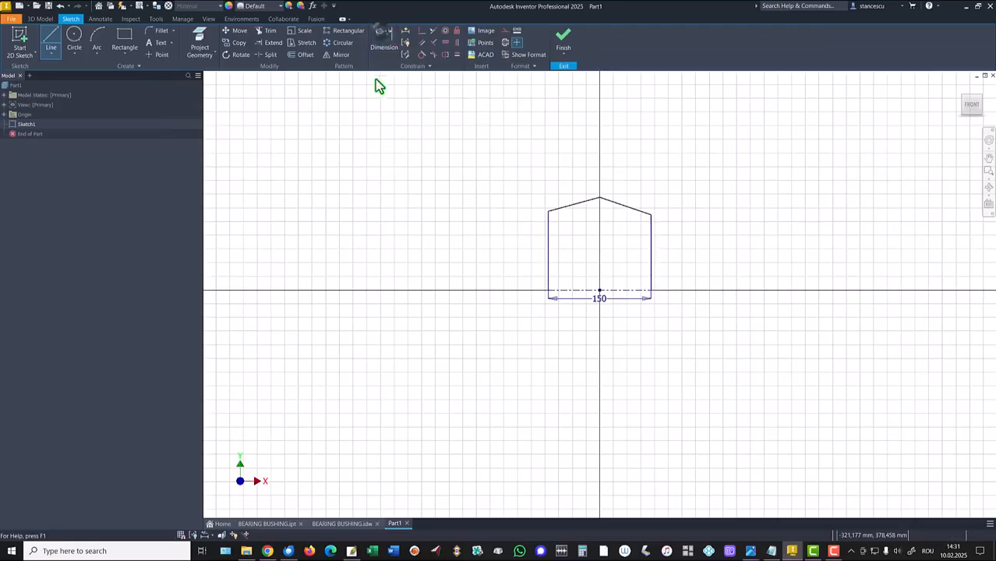
click(456, 54)
click(629, 212)
click(584, 204)
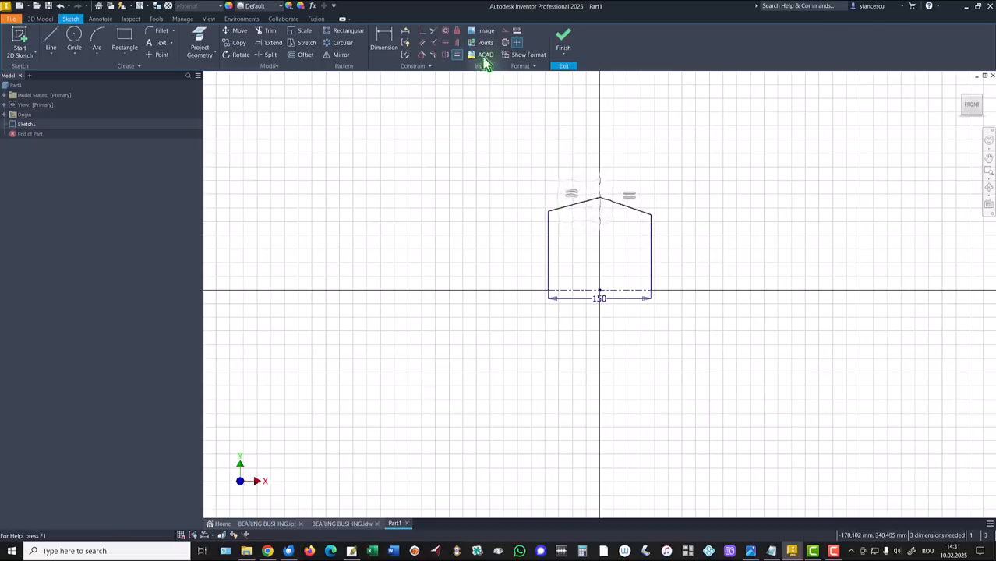
click(456, 45)
click(599, 197)
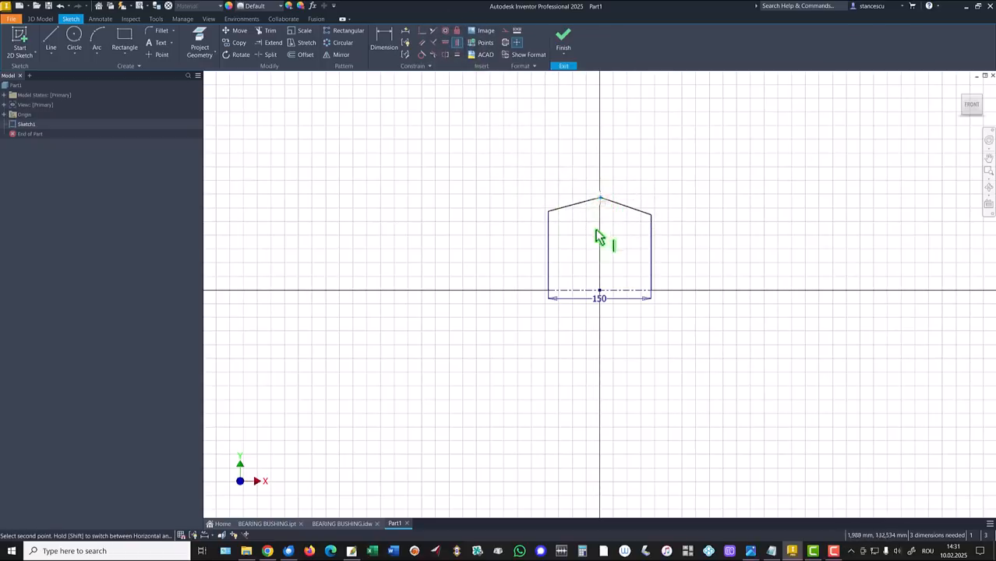
click(599, 290)
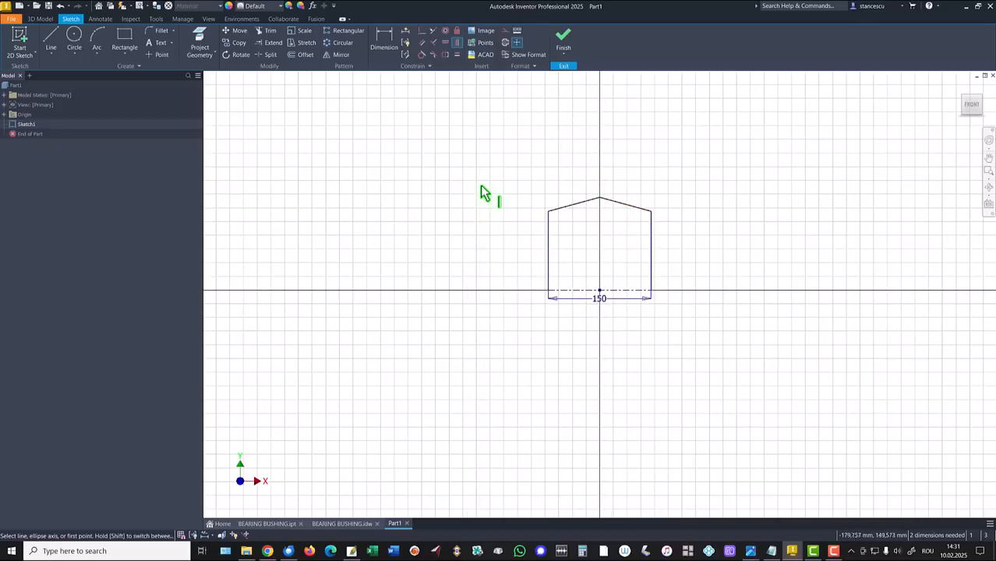
Step: Dimension the outline's upper-left corner from the centerline as a 216 mm diameter
click(382, 41)
click(548, 212)
click(555, 291)
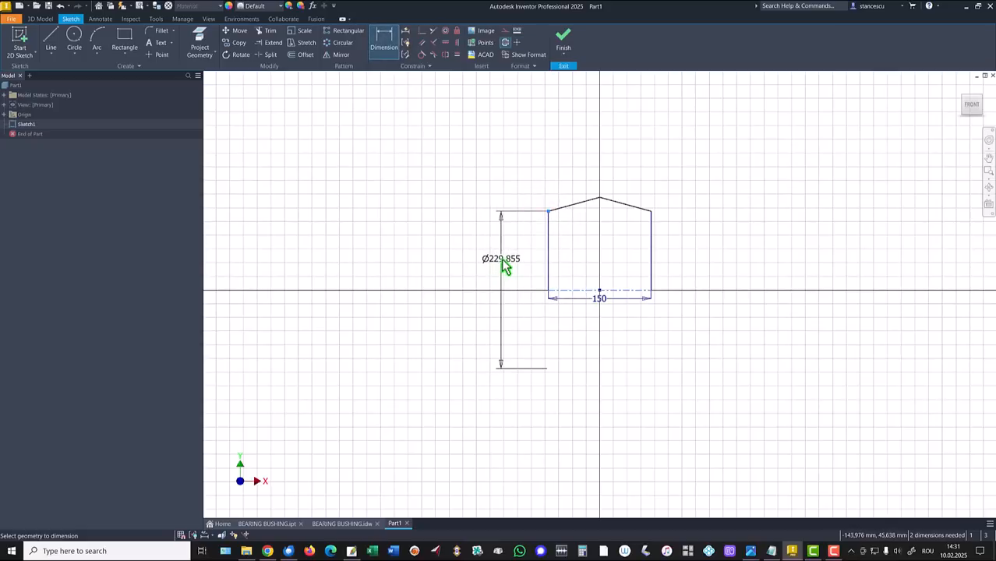
click(503, 266)
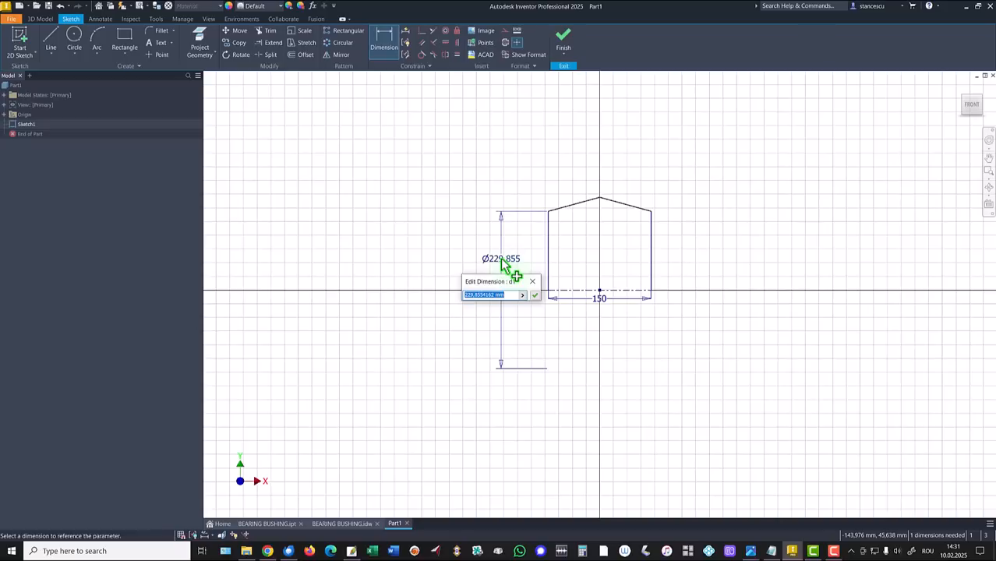
text(216)
key(Return)
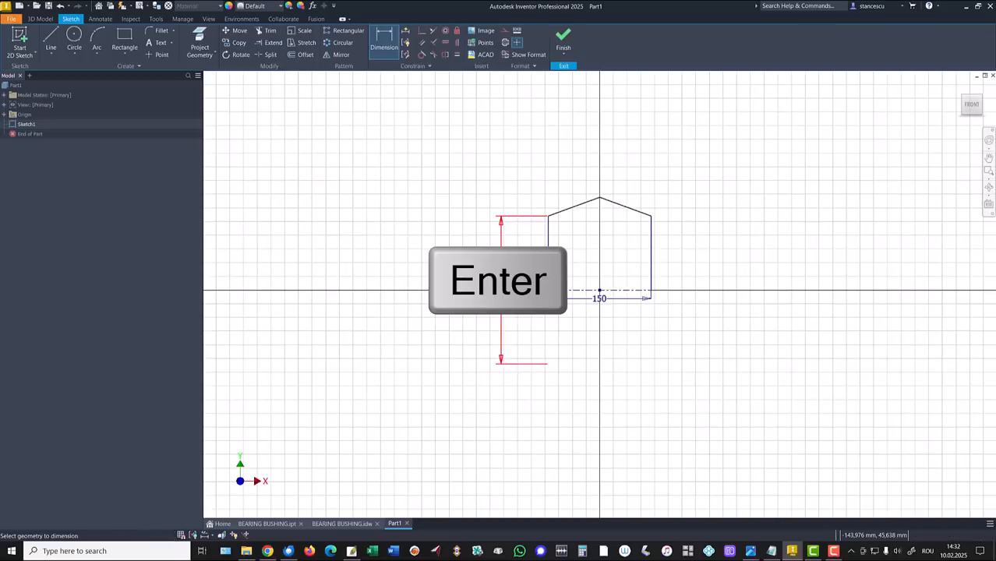
Step: Dimension the angle between the left sloped top line and the centerline as 3,5 degrees
click(590, 209)
click(639, 295)
click(716, 231)
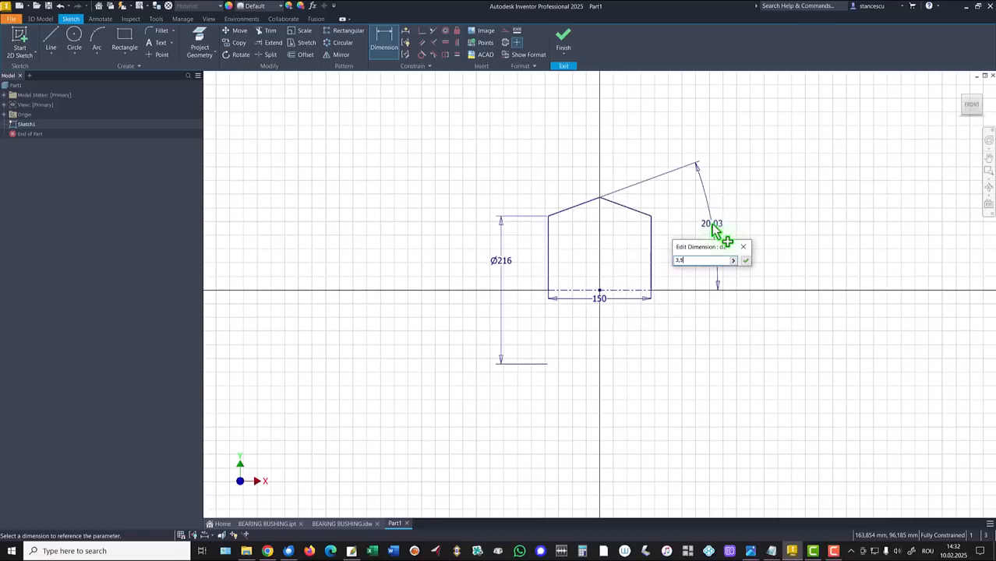
key(Return)
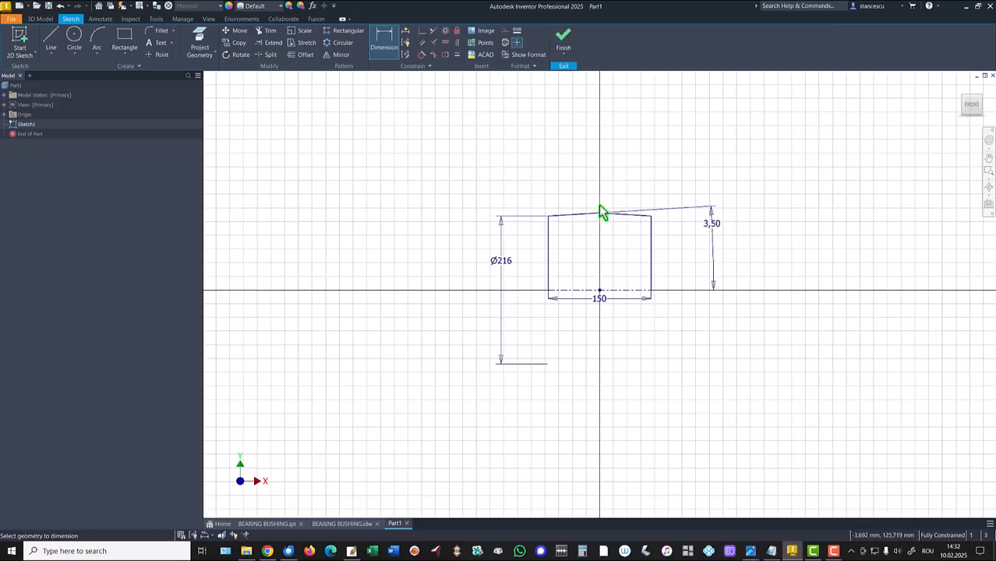
key(Home)
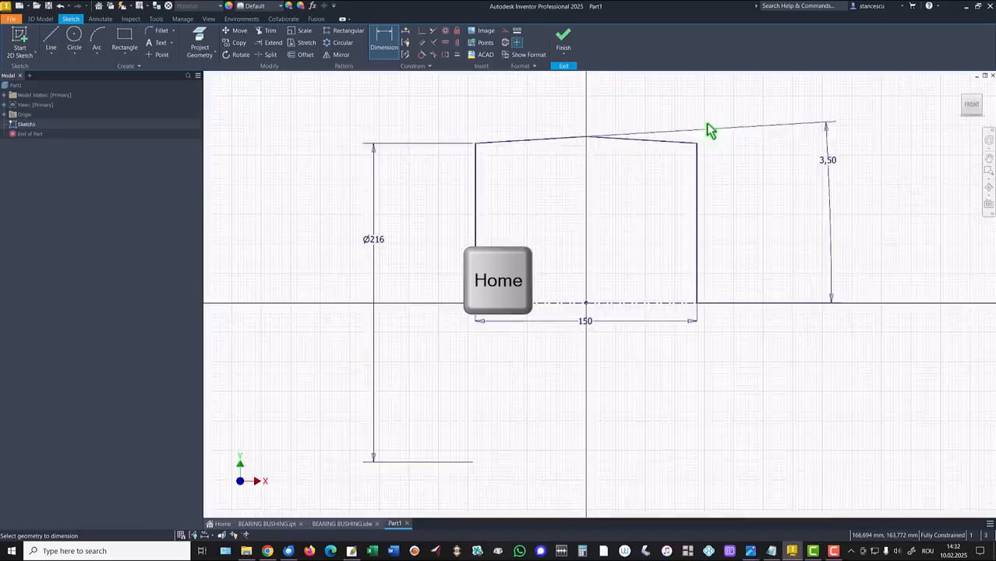
middle_drag(649, 151, 631, 262)
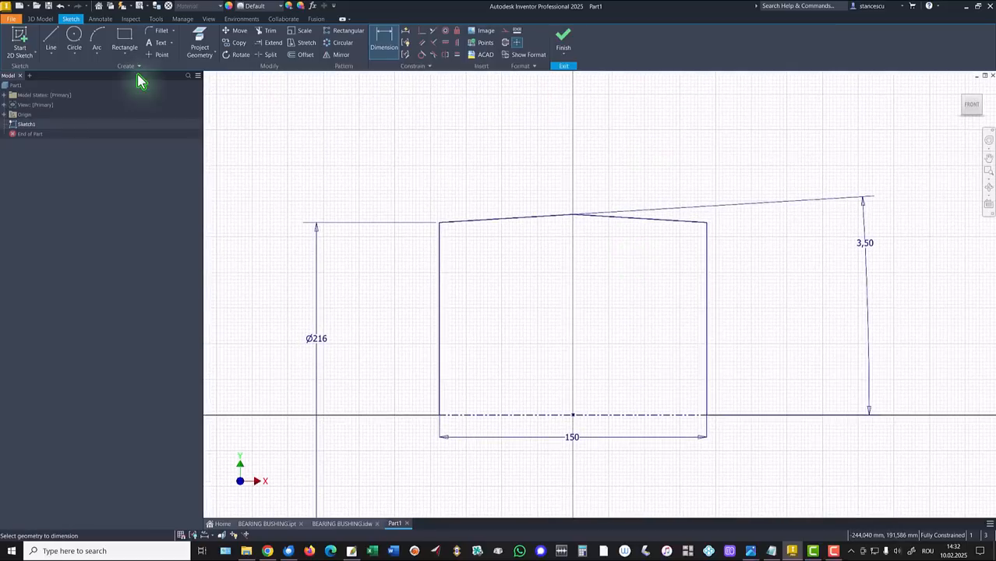
Step: Draw a rectangle above the body outline, with its two lower corners on the left and right sloped top lines
click(137, 52)
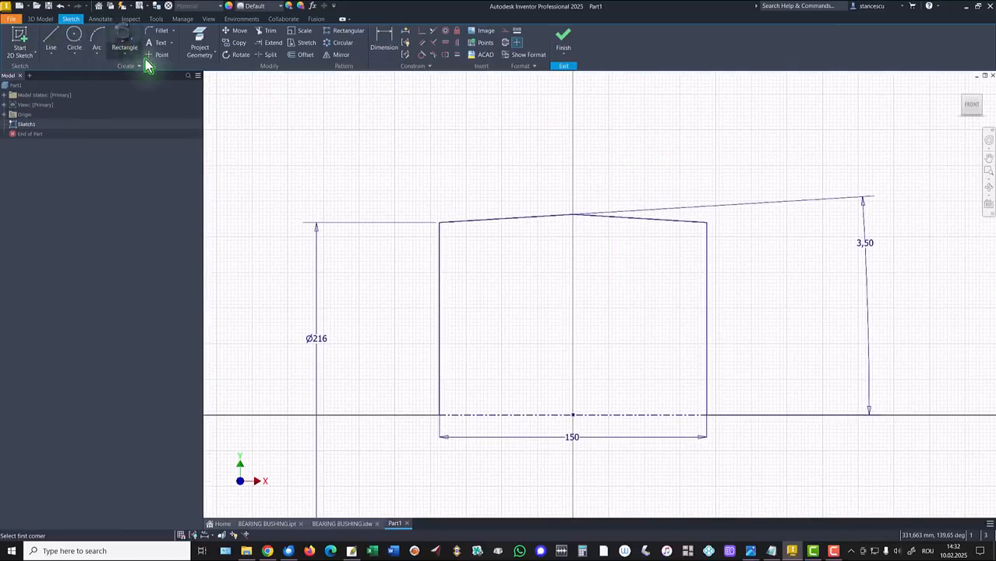
click(508, 218)
click(646, 132)
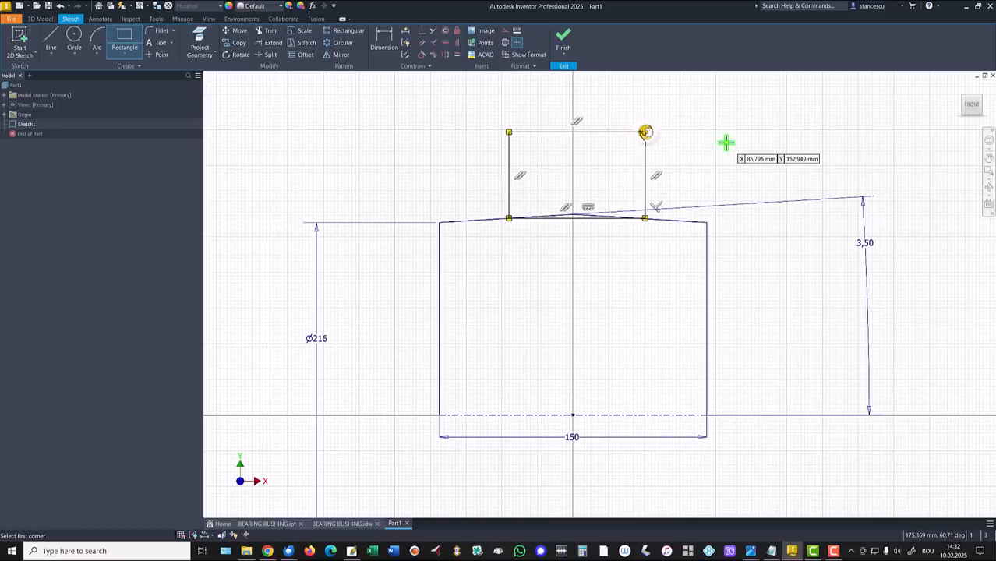
key(Escape)
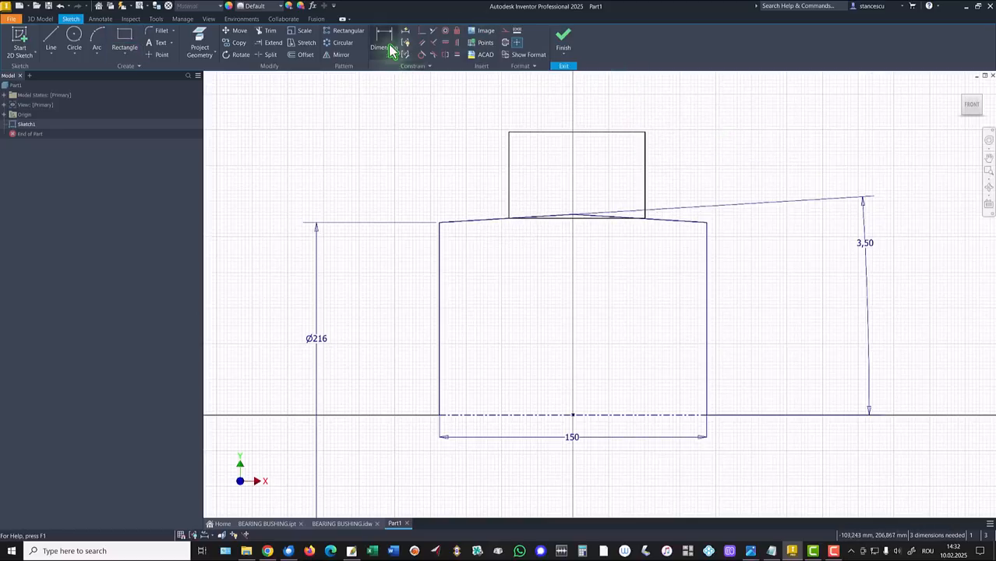
Step: Align the midpoint of the rectangle's top edge vertically with the origin
click(458, 43)
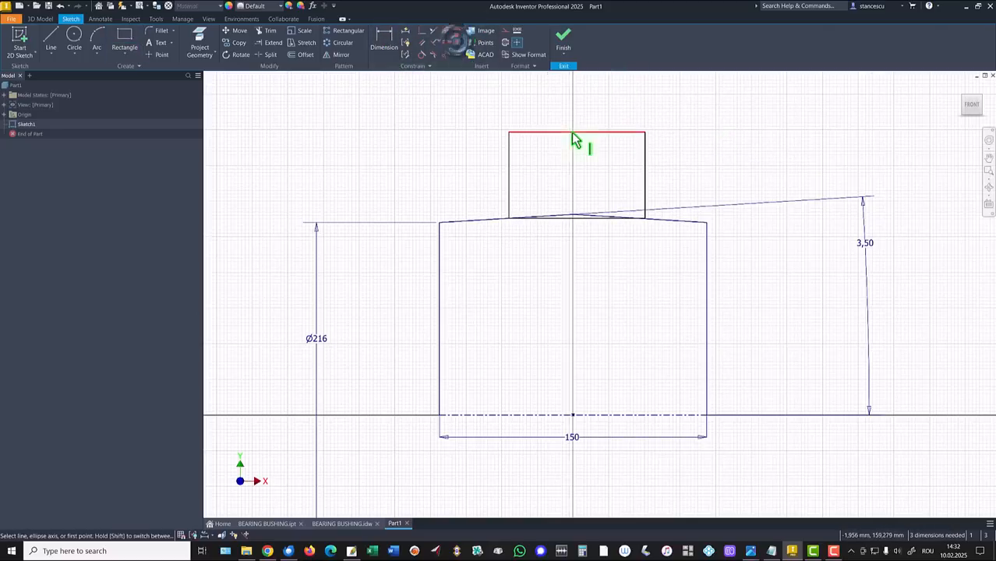
click(578, 132)
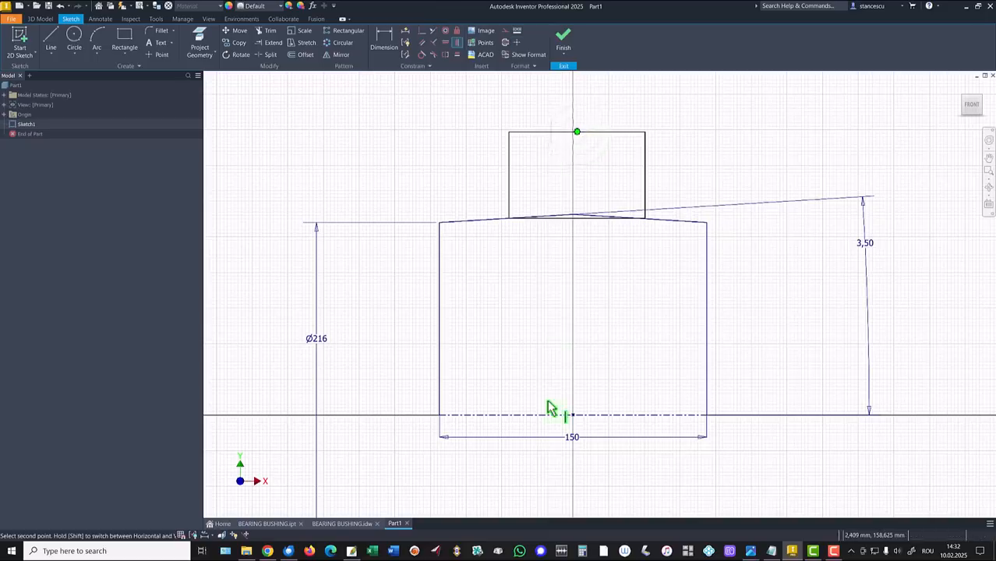
click(573, 416)
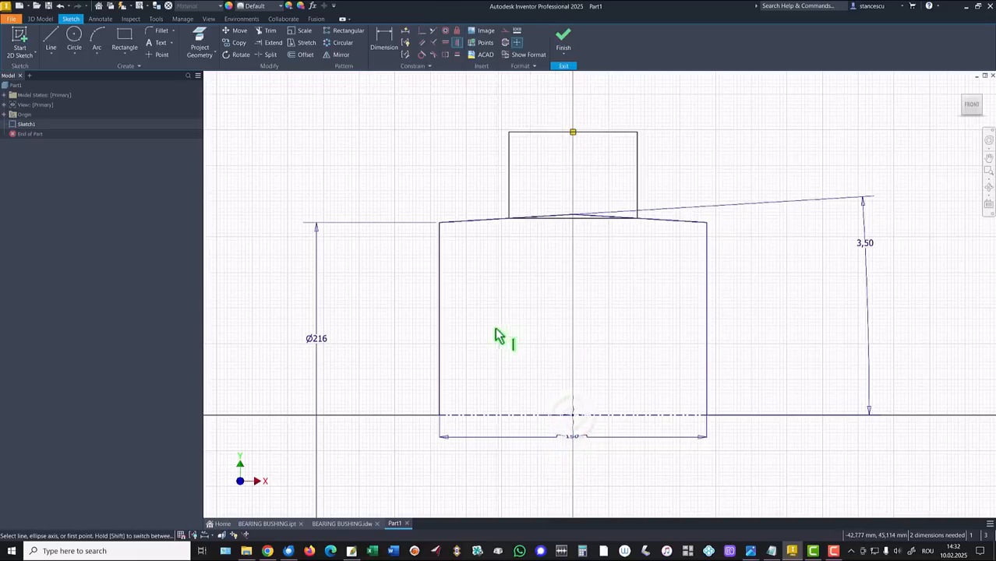
Step: Dimension the rectangle's top edge with a width of 74 mm
click(389, 44)
click(564, 132)
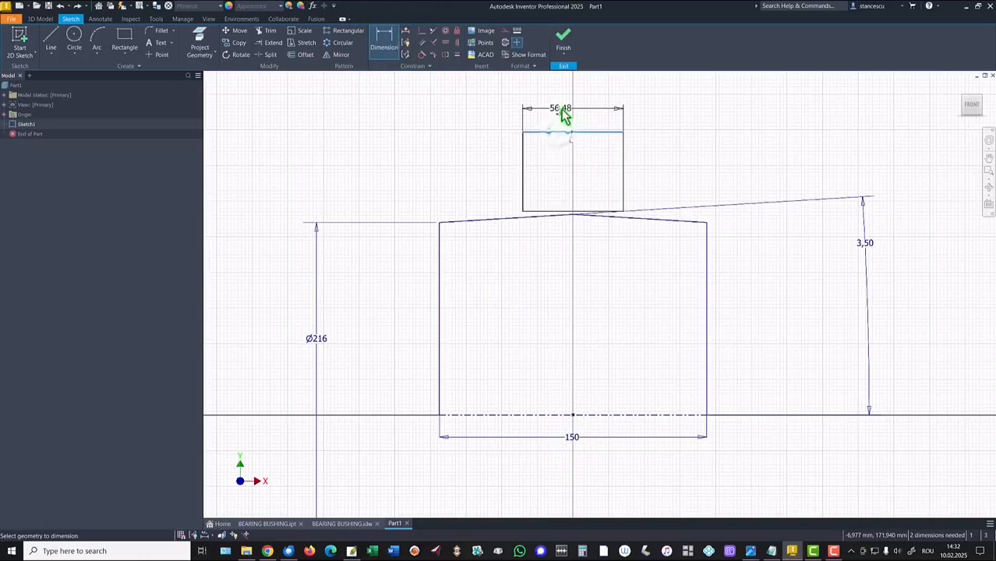
click(564, 113)
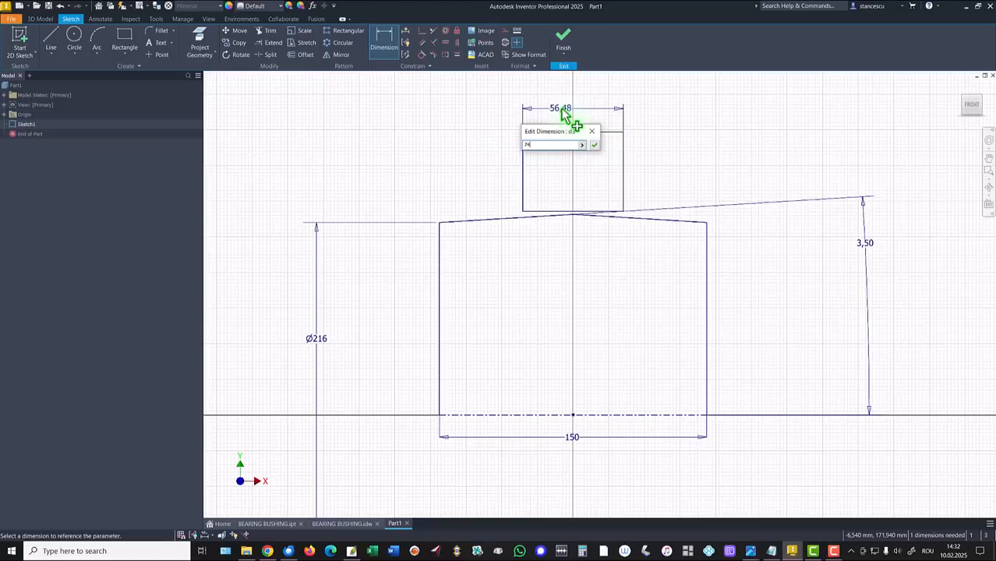
key(Return)
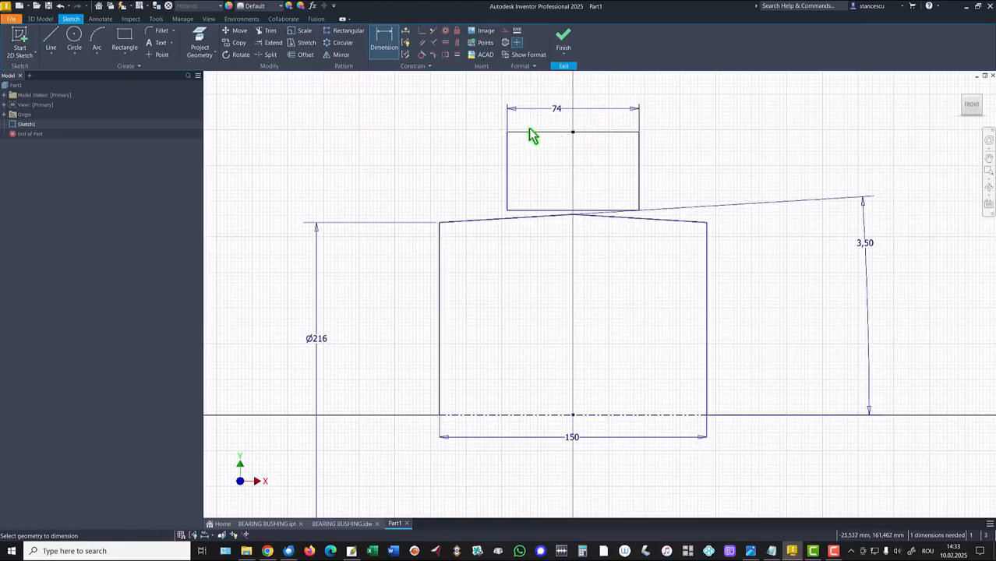
Step: Dimension the rectangle's top edge from the centerline as a 290 mm diameter
click(532, 131)
click(489, 416)
click(270, 361)
text(290)
key(Return)
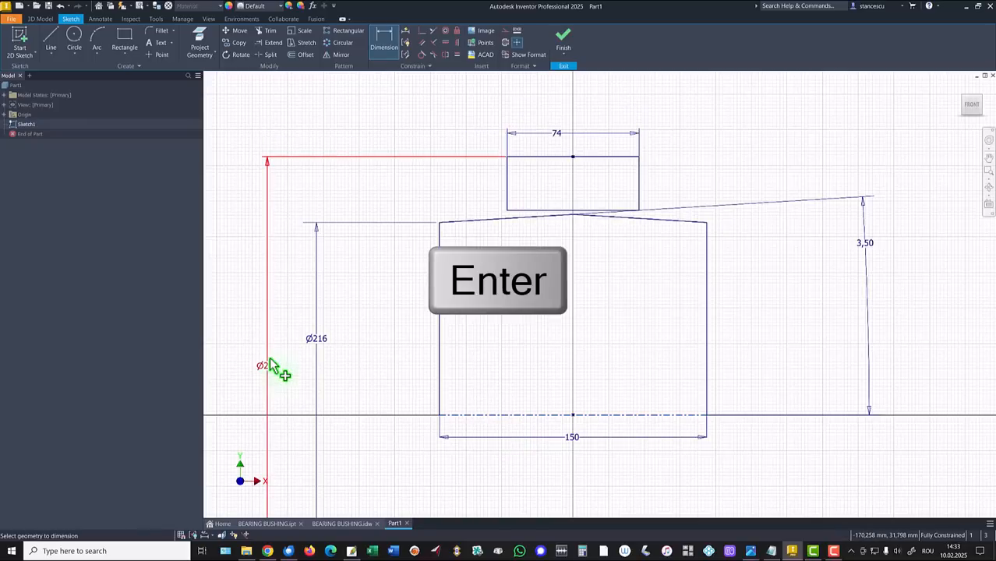
Step: Try to make the rectangle's lower-left corner coincident with the left sloped top line
click(420, 33)
click(499, 220)
click(499, 221)
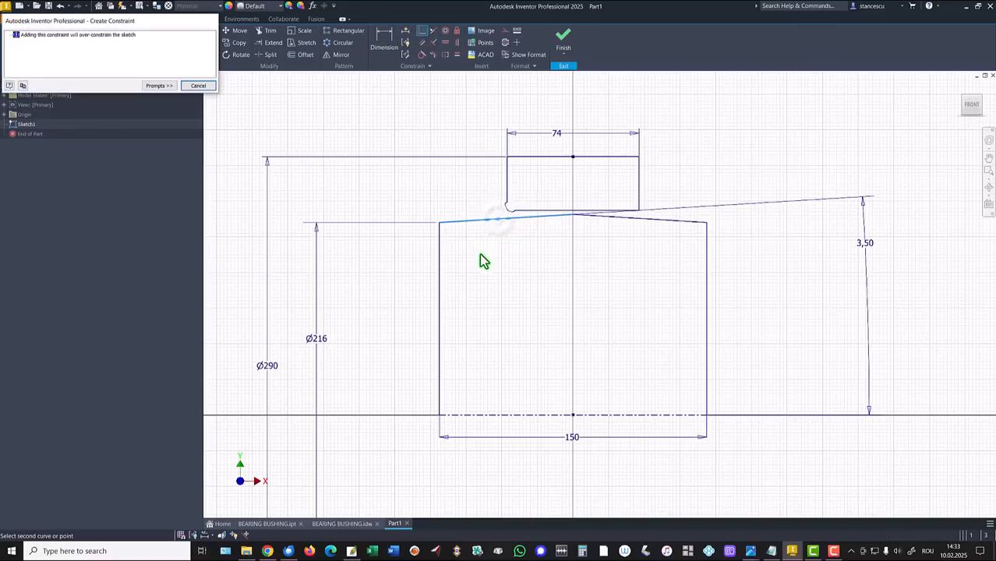
click(197, 85)
key(Escape)
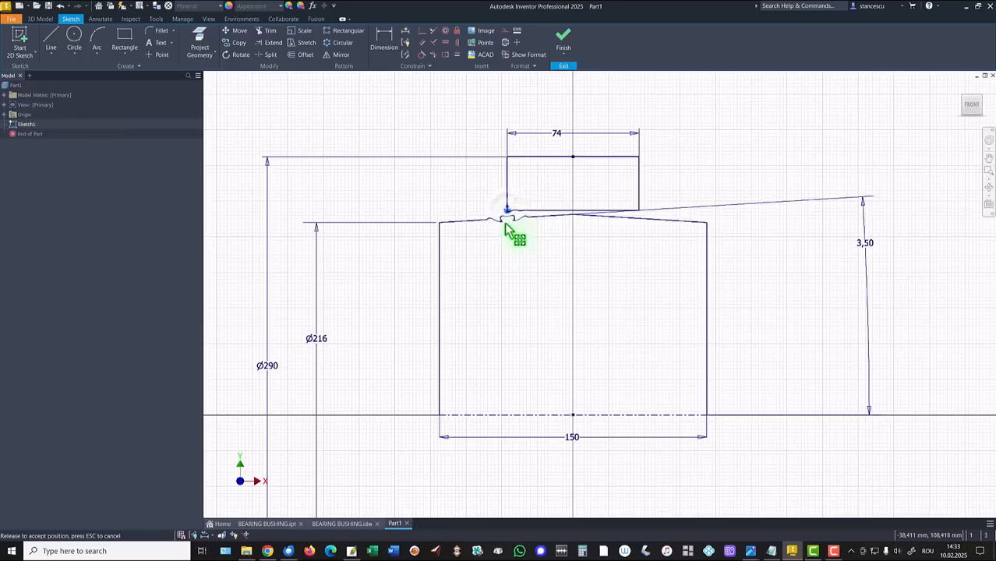
Step: Delete the coincident constraint tying the rectangle's lower-right corner to the left sloped line, and move the rectangle's lower edge up clear of the outline
click(544, 210)
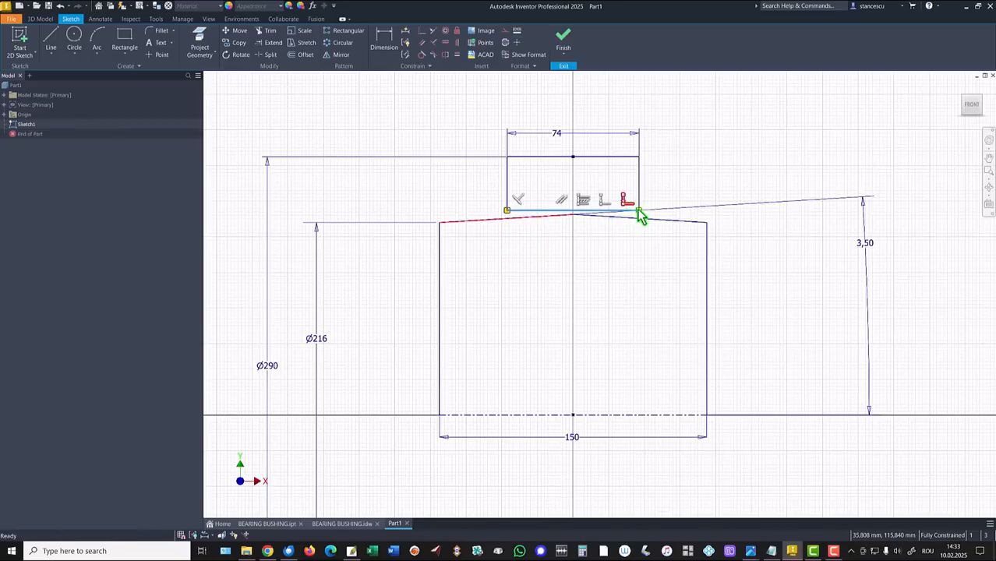
click(687, 179)
click(640, 212)
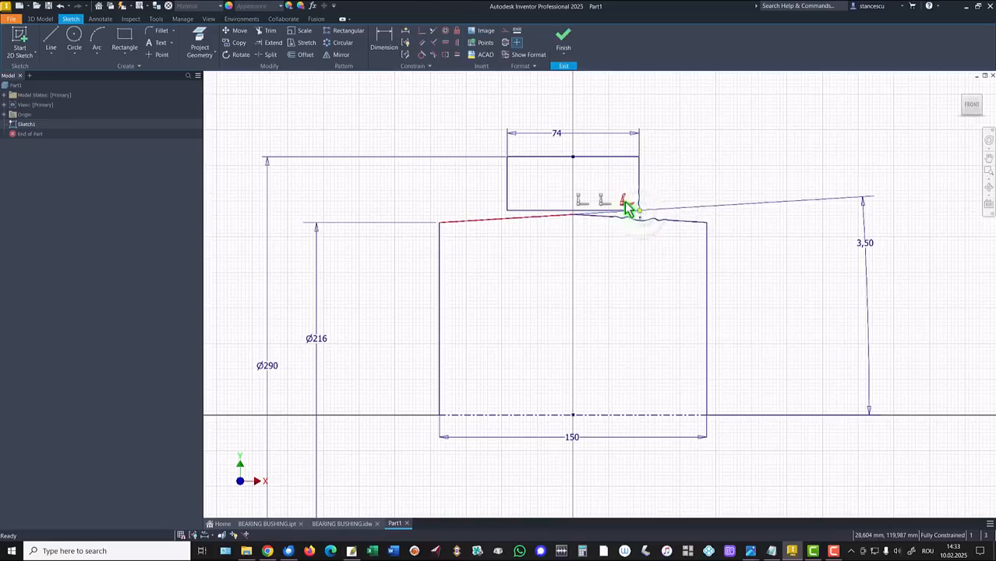
key(Delete)
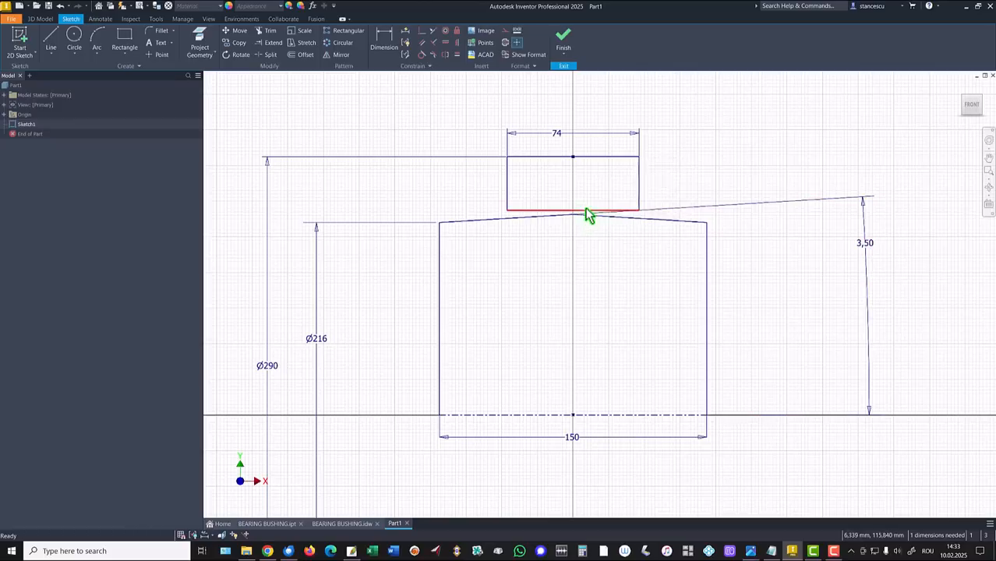
drag(589, 209, 586, 202)
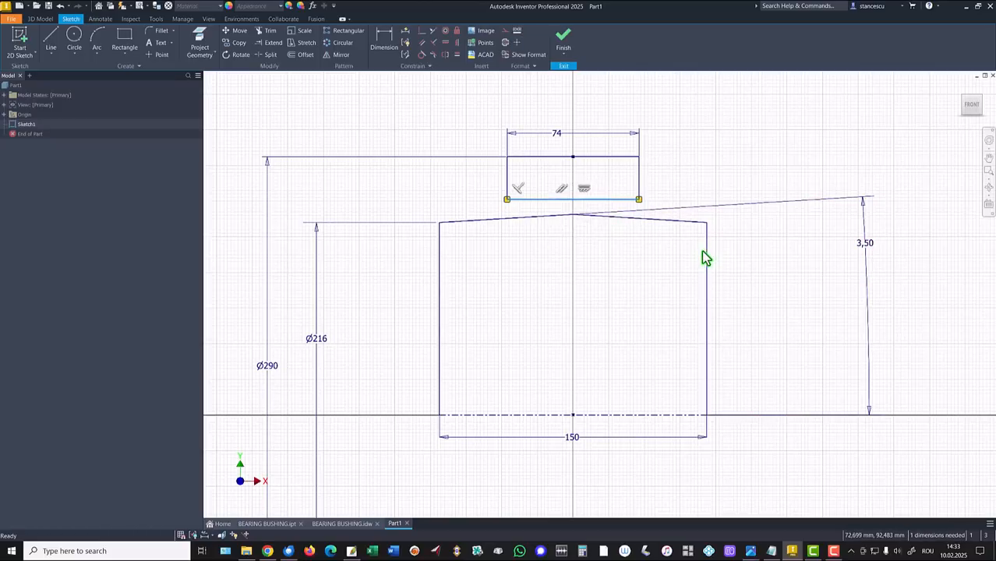
Step: Constrain the rectangle's lower-left corner to be coincident with the left sloped top line
click(385, 41)
click(502, 218)
click(485, 226)
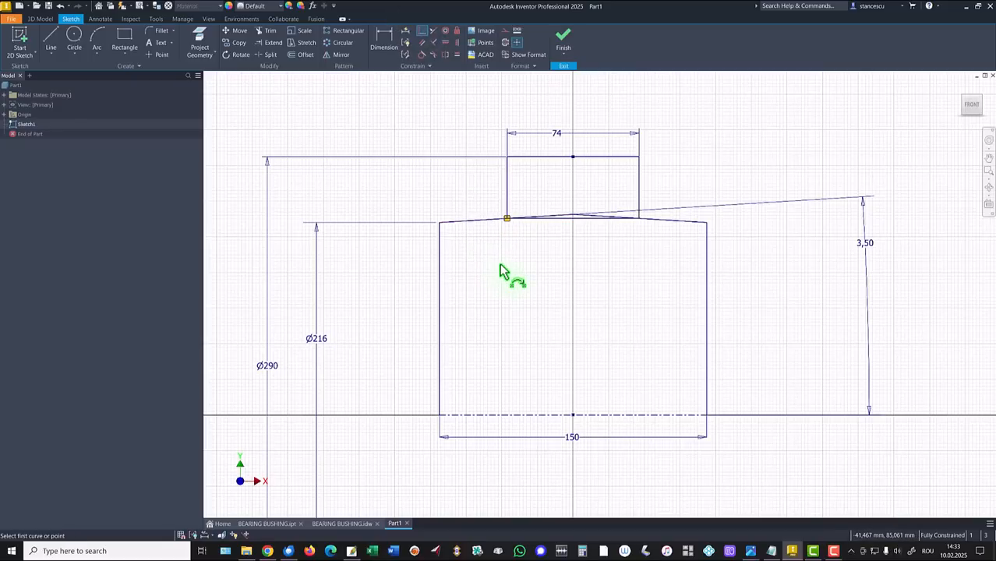
key(Escape)
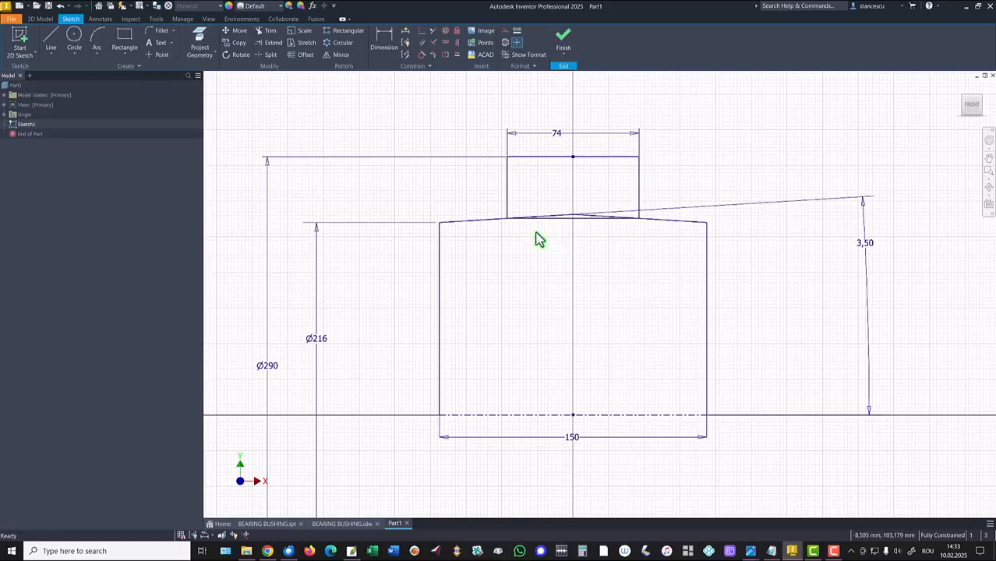
Step: Convert the rectangle's lower edge to a construction line
click(567, 218)
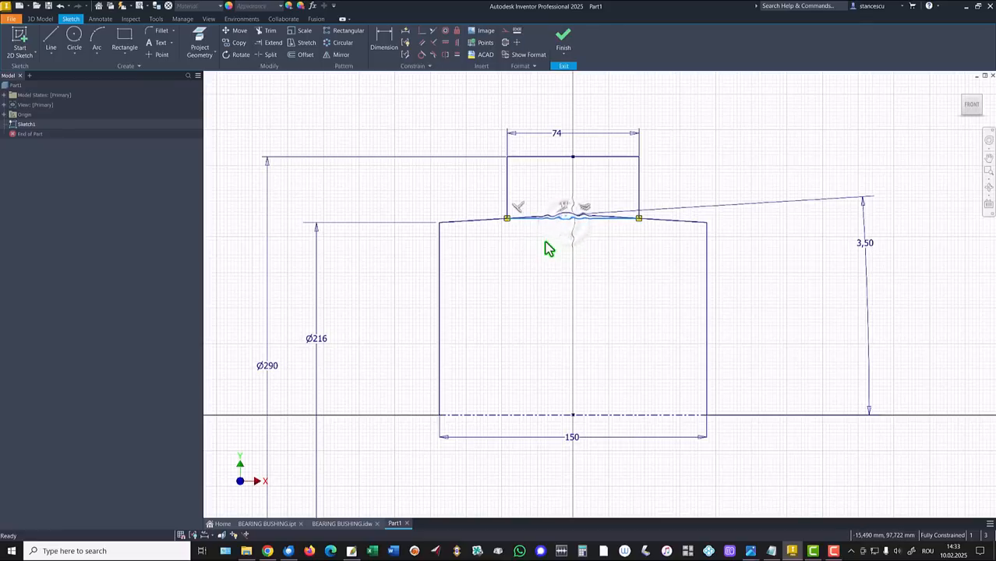
right_click(548, 242)
click(597, 243)
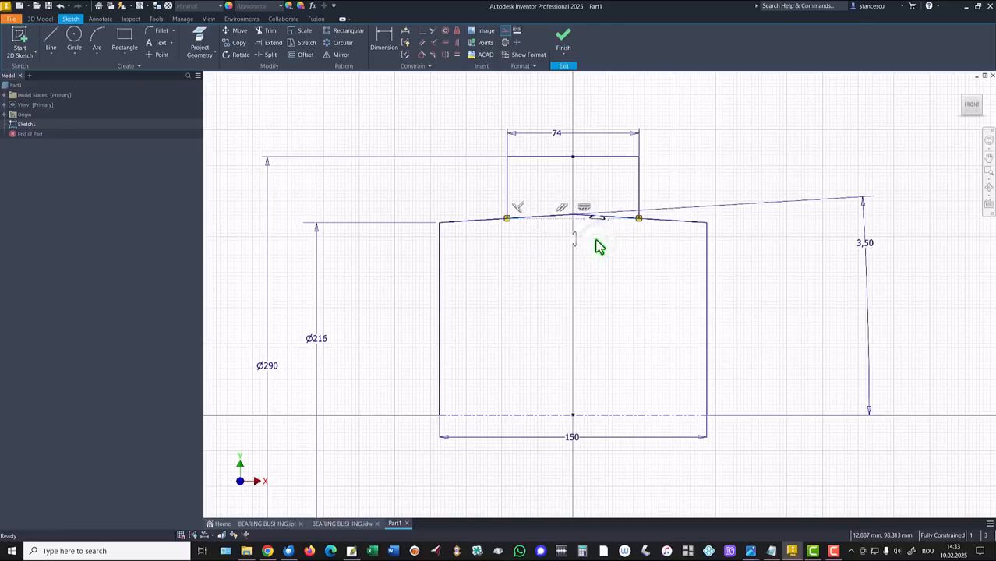
click(705, 121)
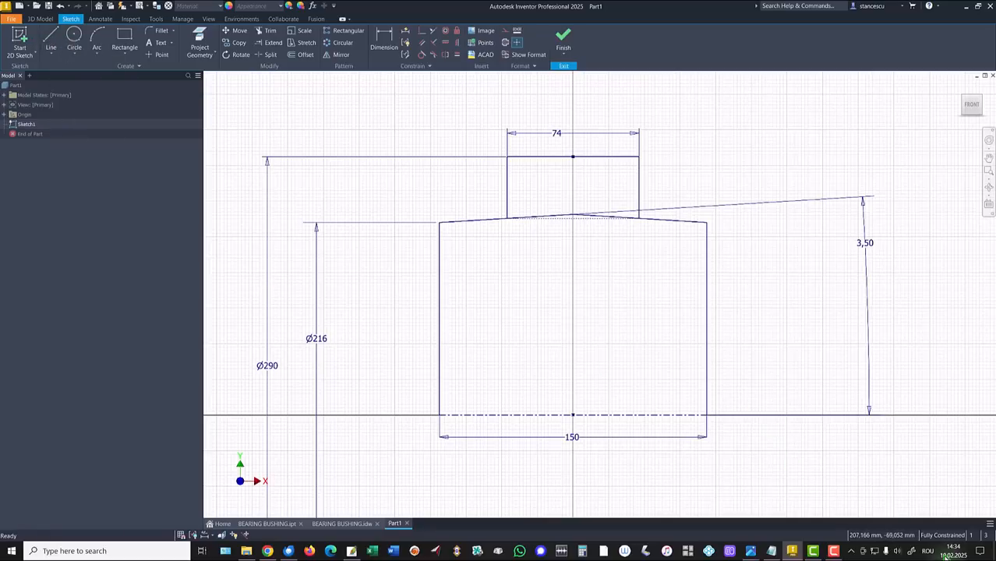
Step: Draw a horizontal line between the outline's left and right sides, about 93 mm above the centerline
click(51, 37)
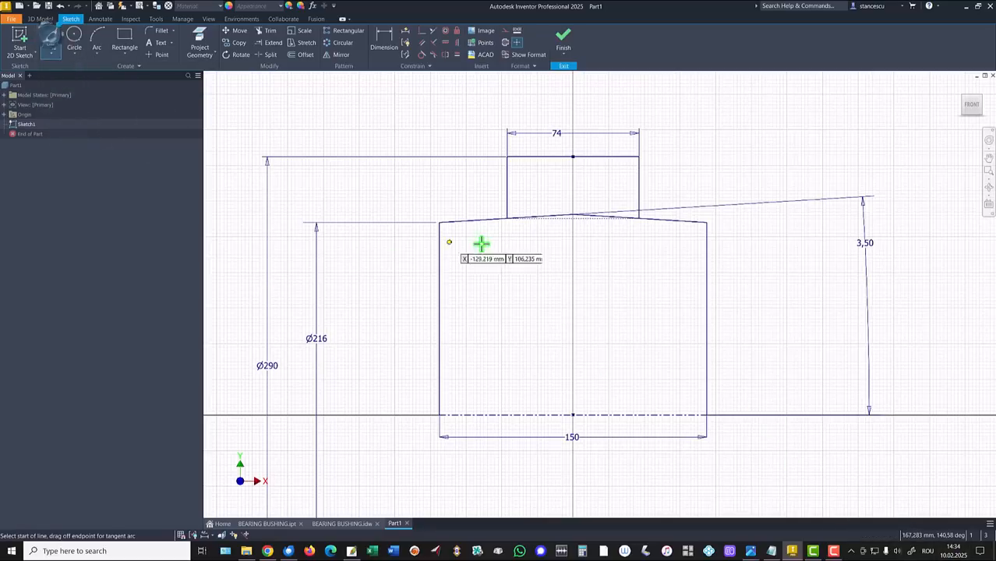
click(440, 248)
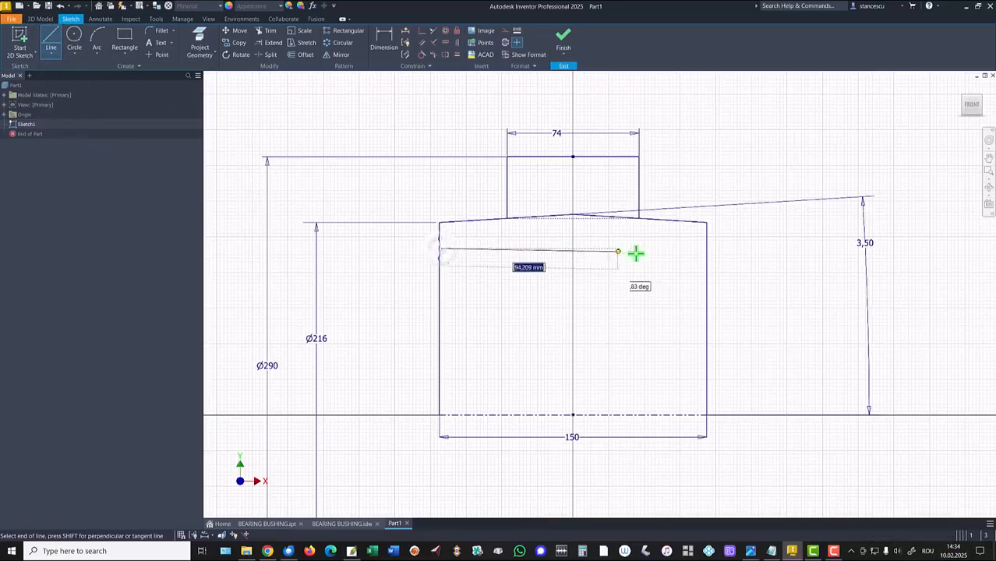
double_click(706, 248)
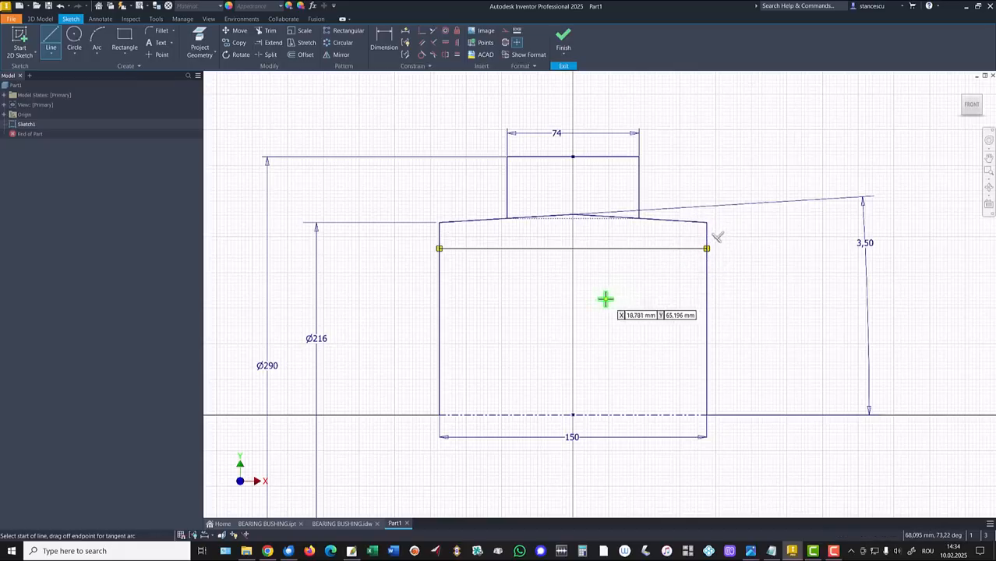
Step: Dimension the inner horizontal line from the centerline as a 178 mm diameter
click(382, 39)
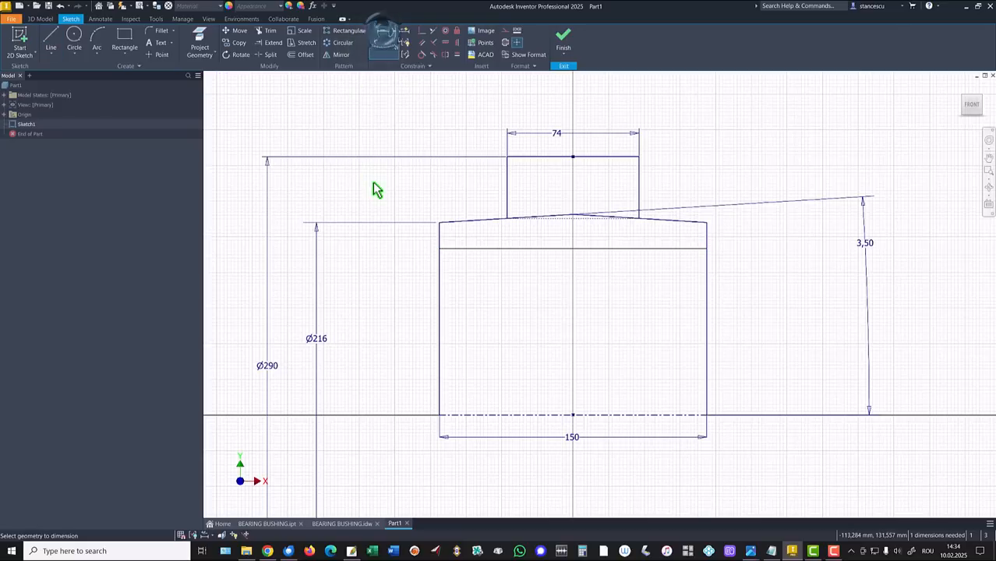
click(473, 248)
click(487, 414)
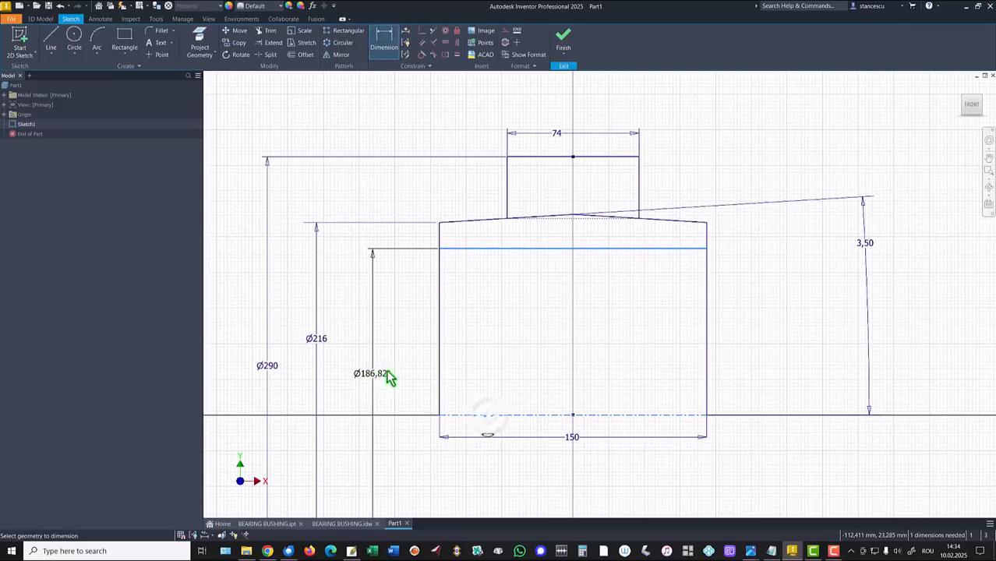
click(393, 372)
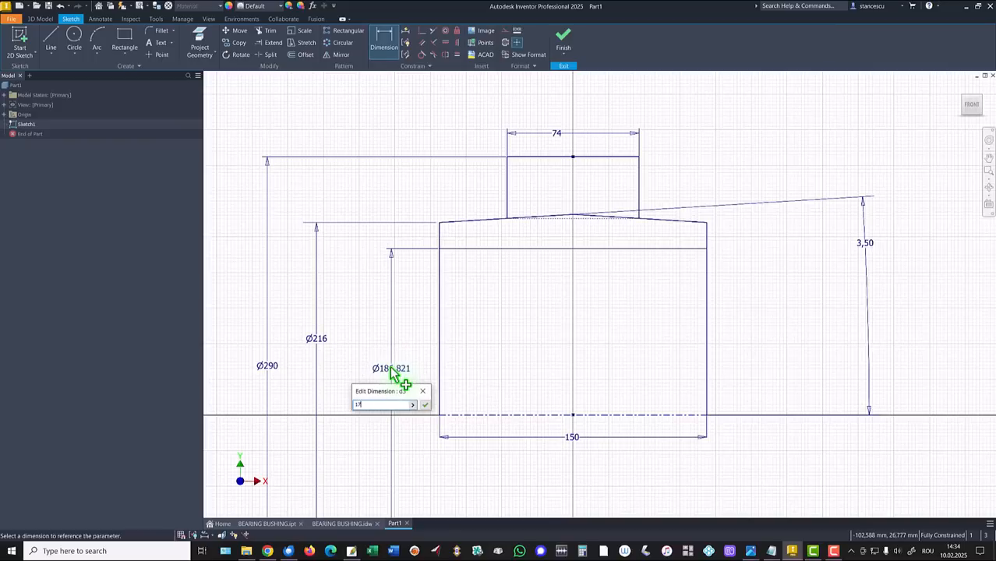
key(Return)
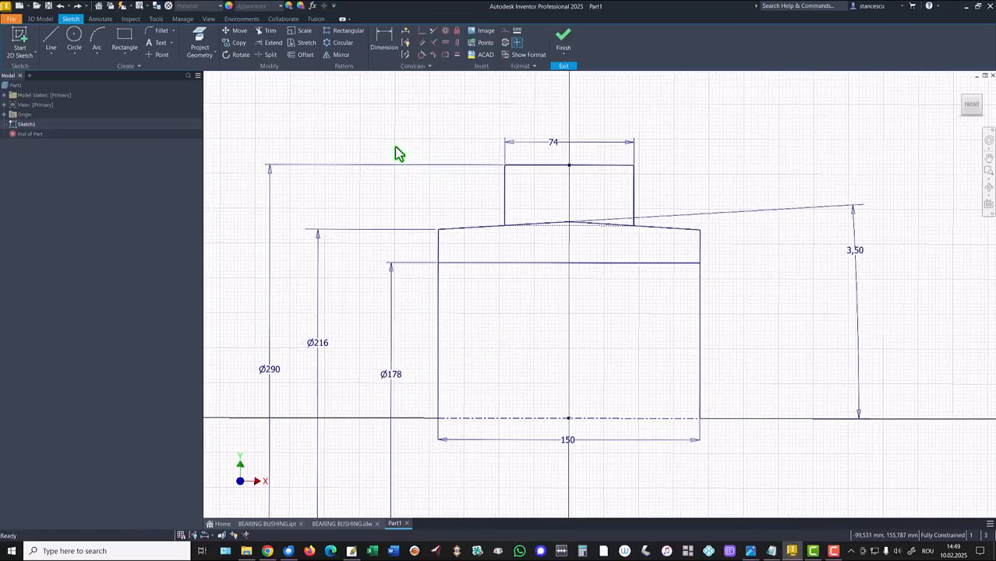
Step: Finish the sketch and revolve the band between the 178 mm diameter line and the sloped top lines 360 degrees around the centerline
click(562, 35)
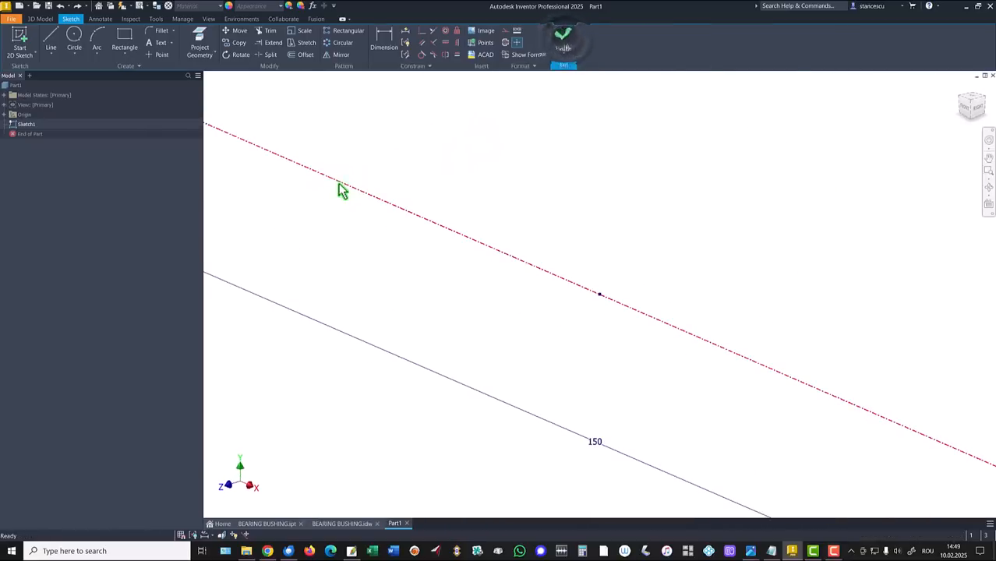
key(Home)
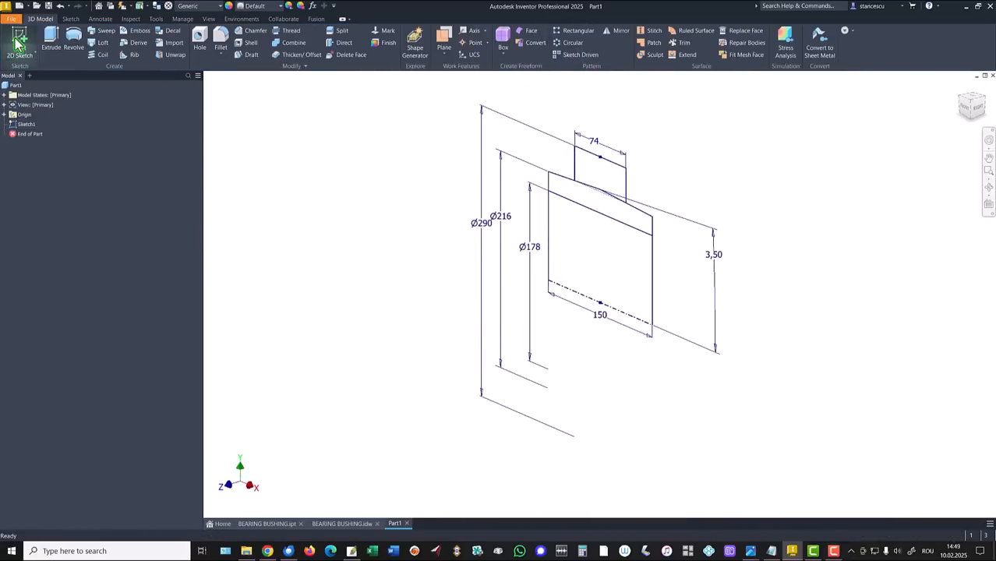
click(73, 38)
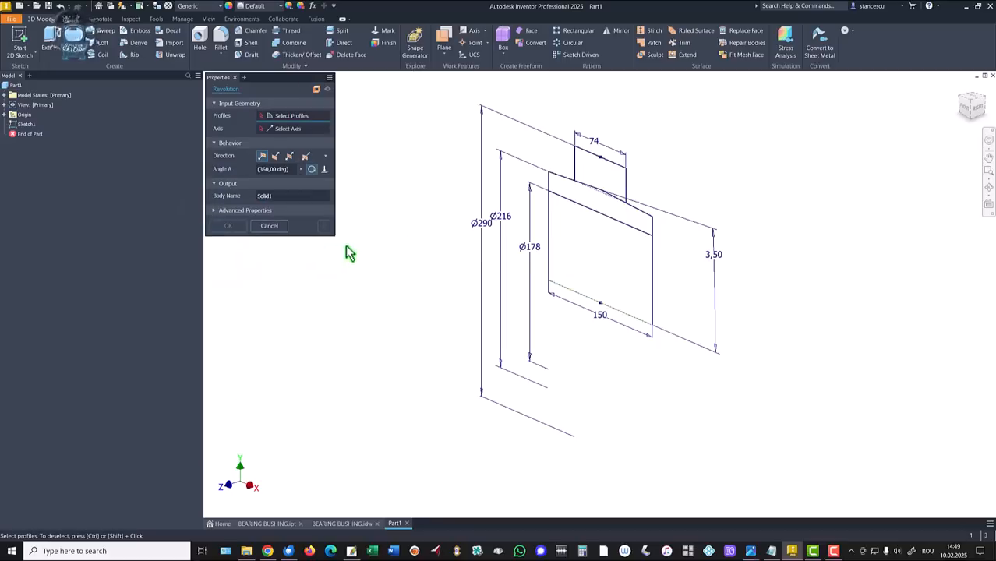
click(577, 205)
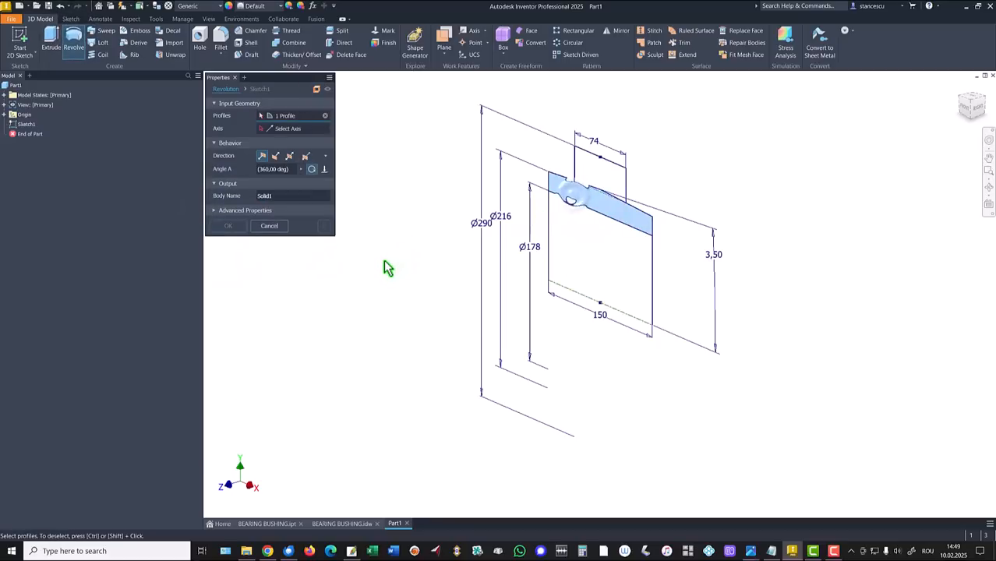
click(285, 129)
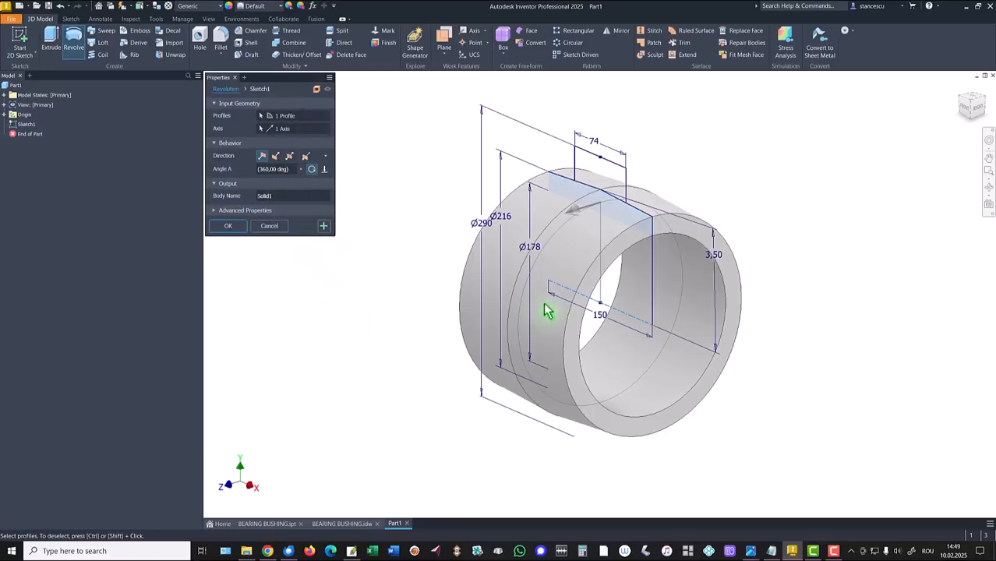
click(228, 227)
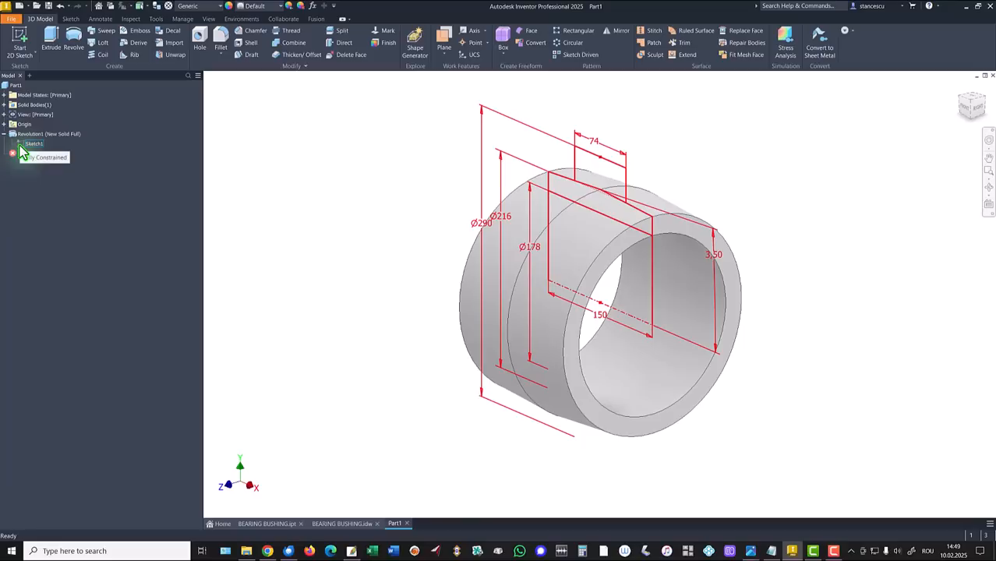
Step: Share the profile sketch and revolve its 74 mm wide upper rectangle 360 degrees around the centerline as a new solid
right_click(22, 148)
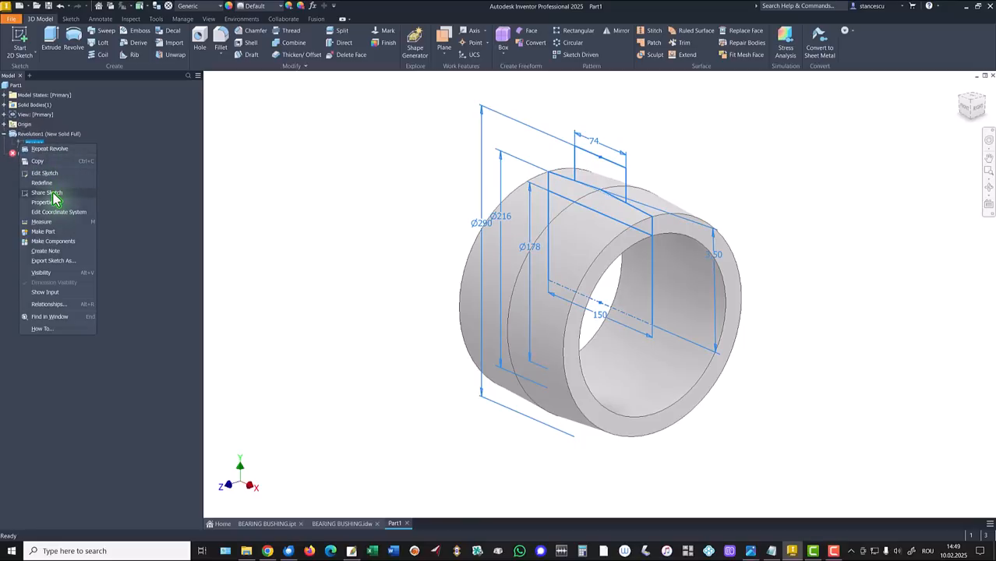
click(51, 193)
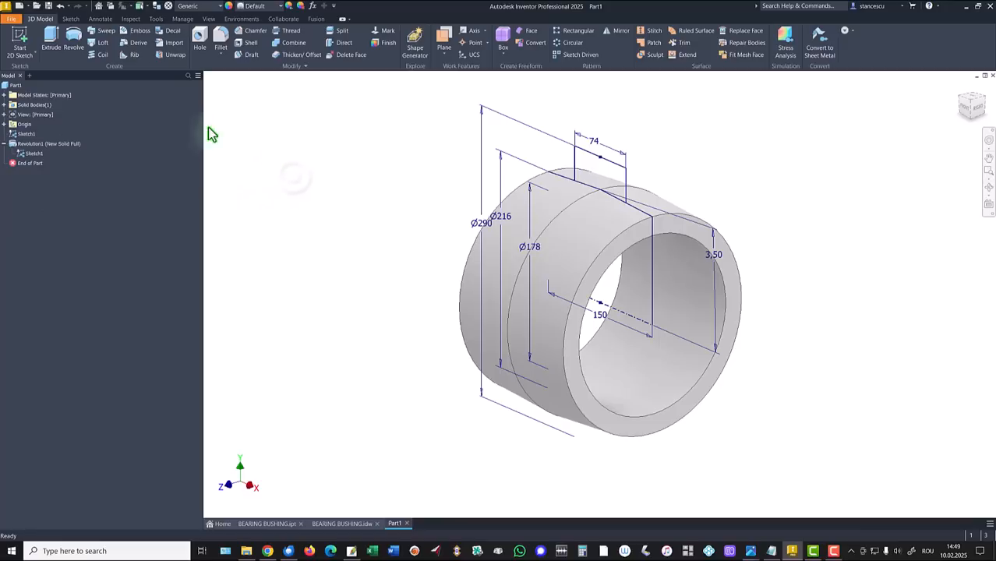
click(70, 39)
click(600, 172)
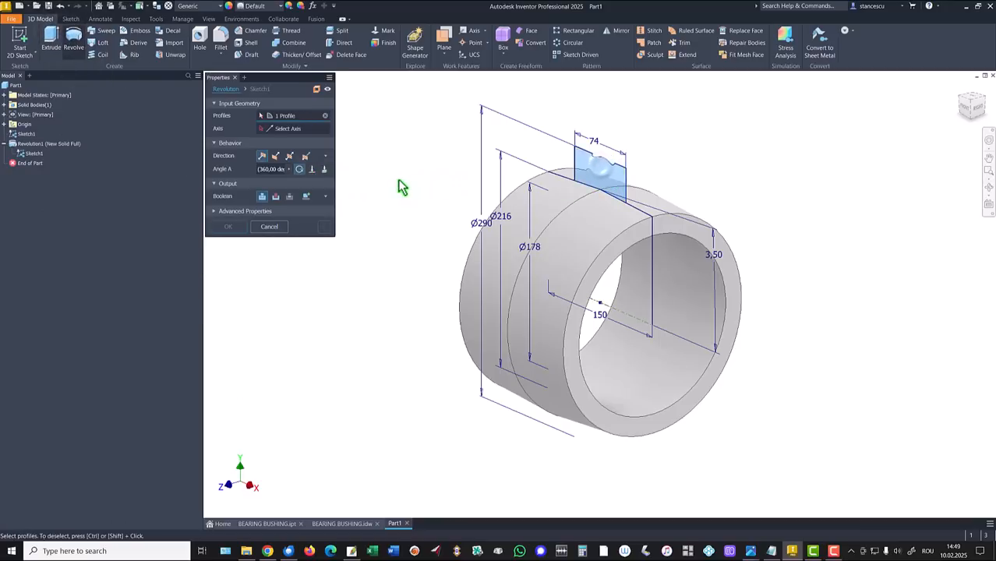
click(306, 199)
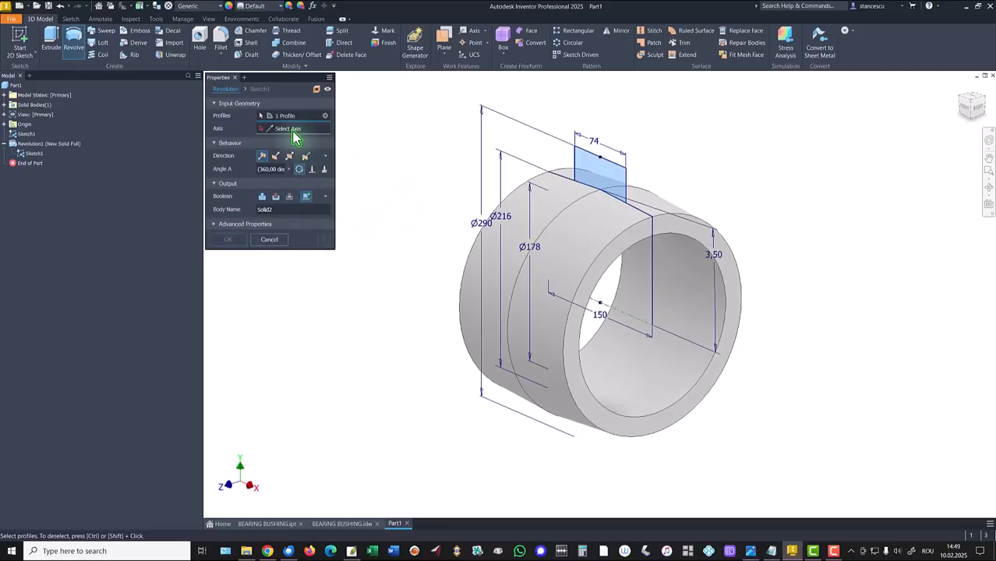
click(292, 130)
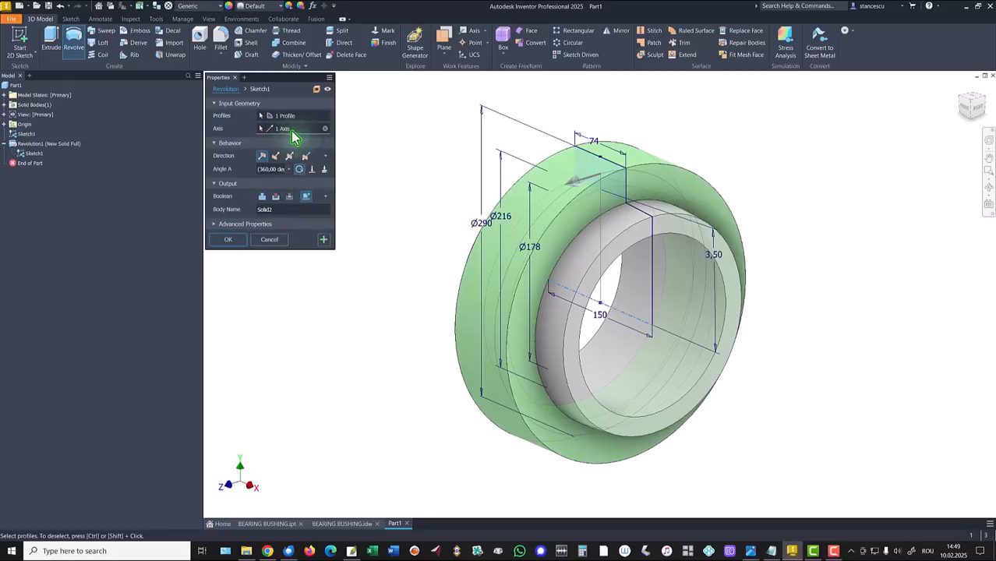
click(232, 238)
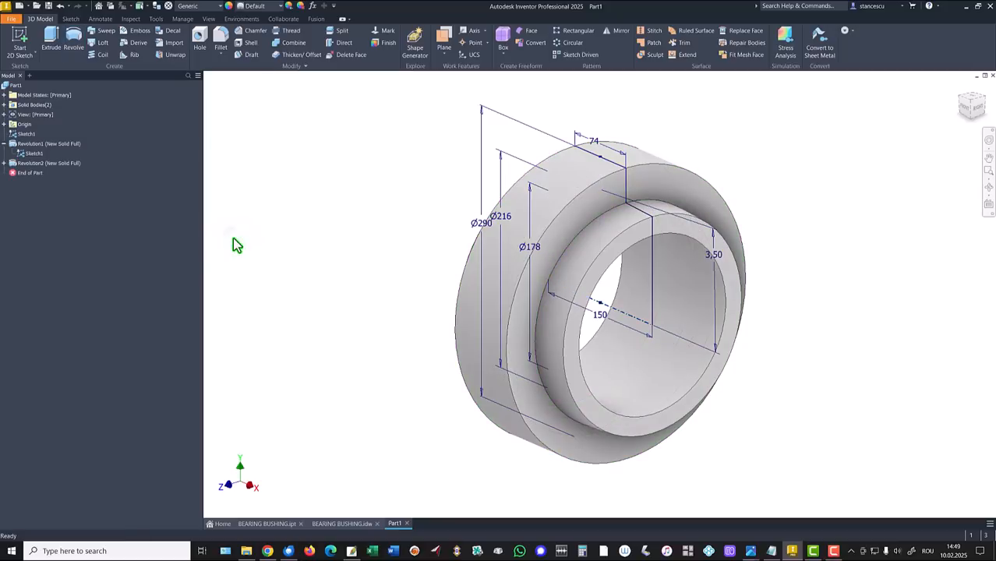
Step: Set the body appearance of the second solid, the outer ring, to Red
click(4, 144)
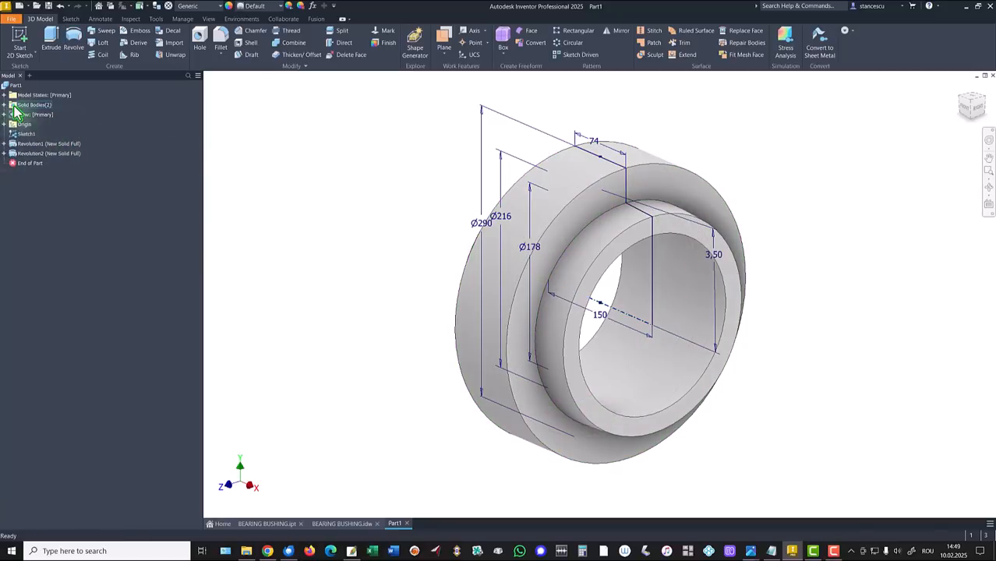
click(5, 105)
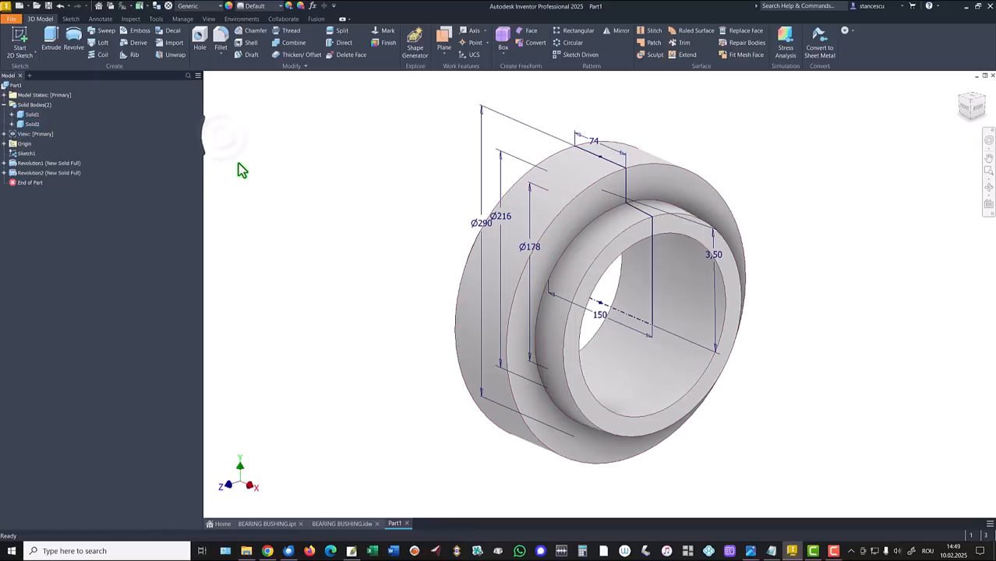
key(F6)
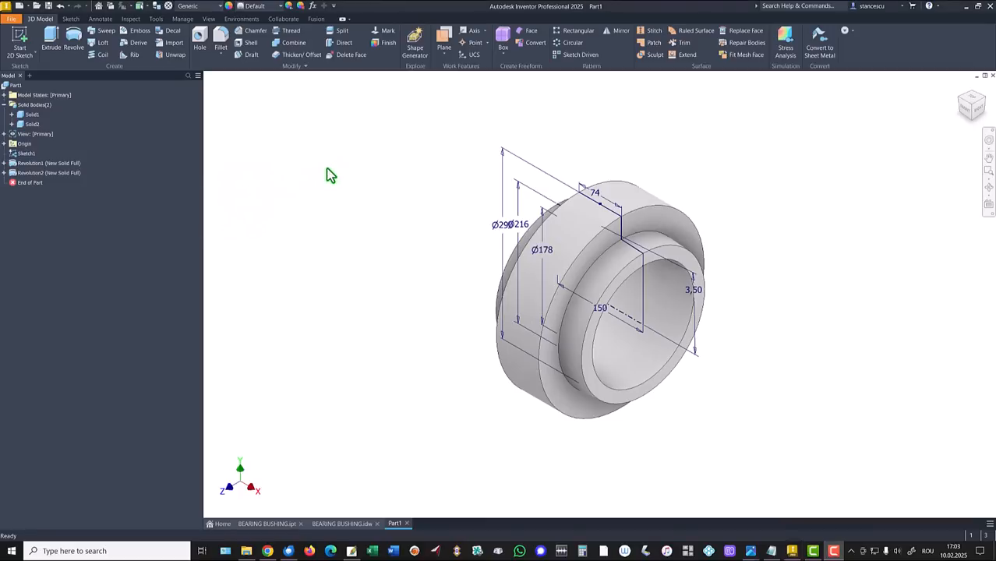
right_click(29, 125)
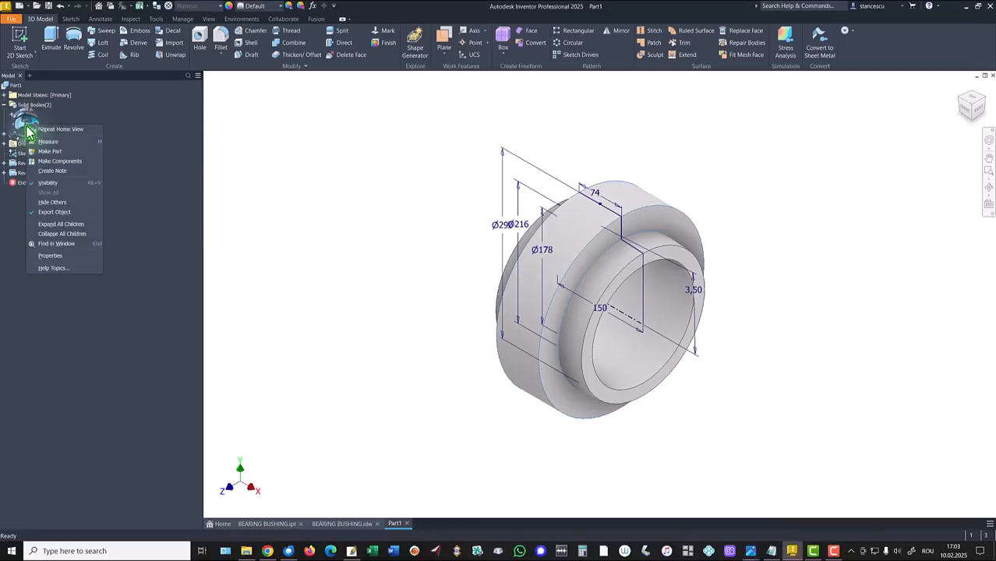
click(53, 257)
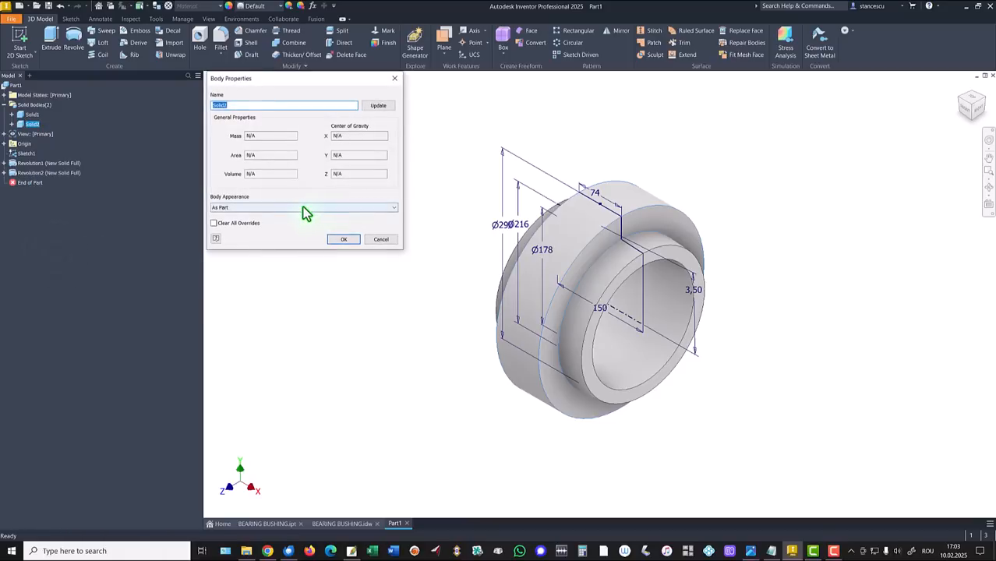
click(304, 208)
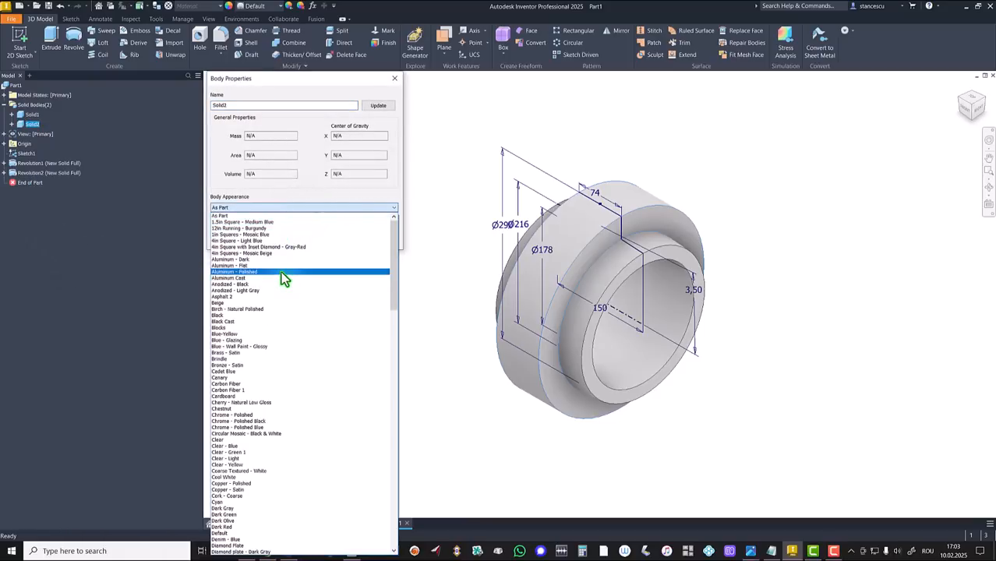
scroll(283, 288, down, 10)
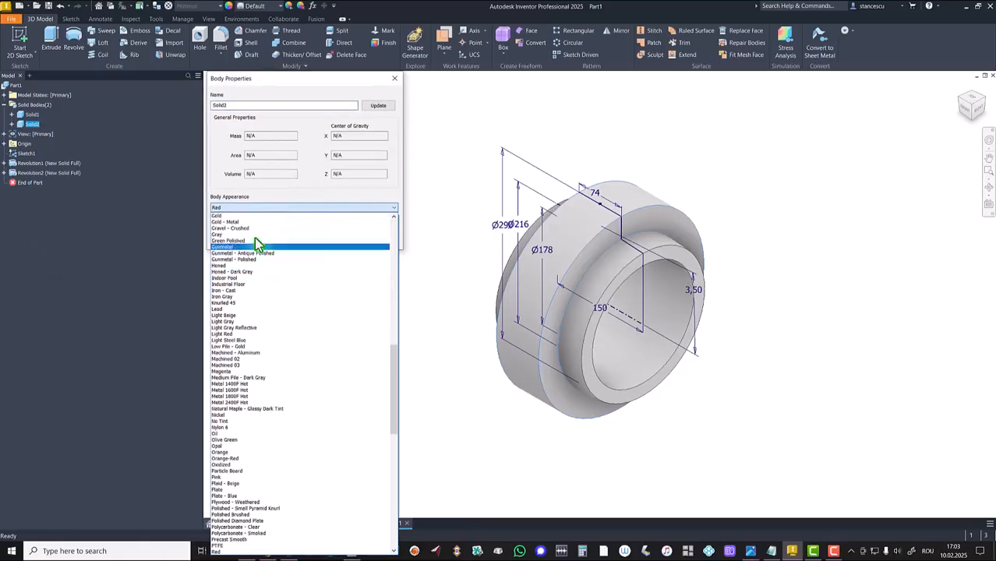
click(239, 213)
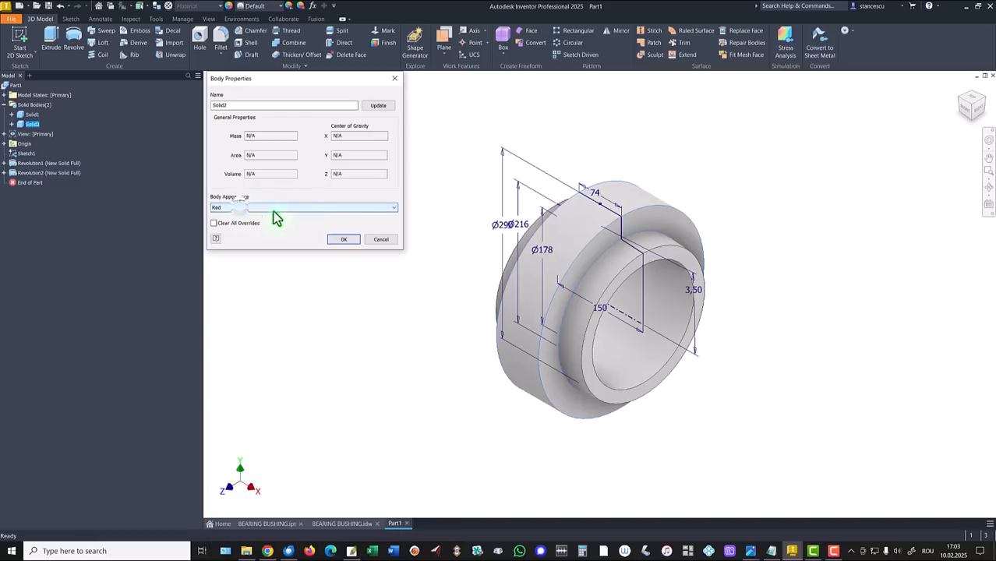
click(342, 241)
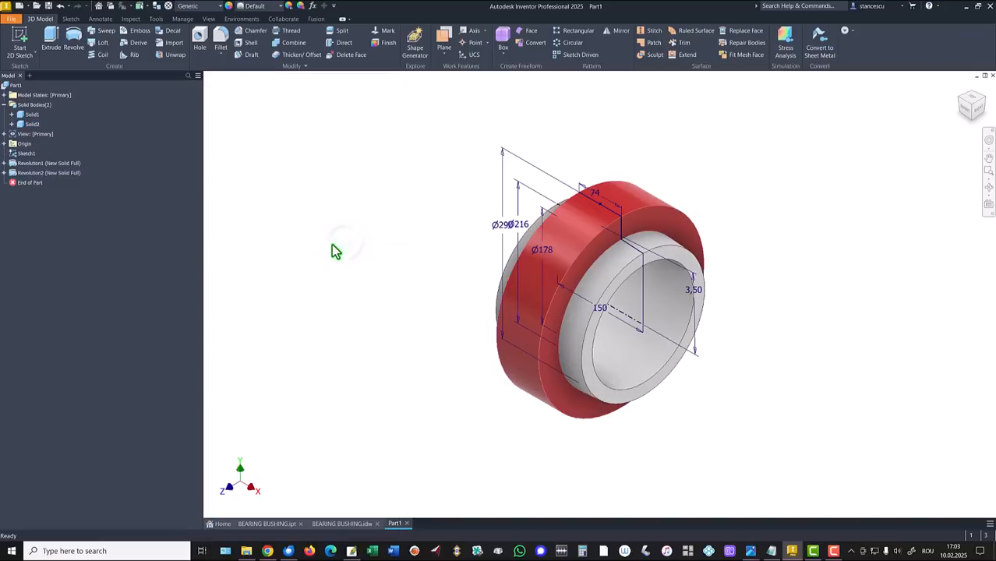
Step: Hide the shared profile sketch and collapse the list of solid bodies
right_click(13, 155)
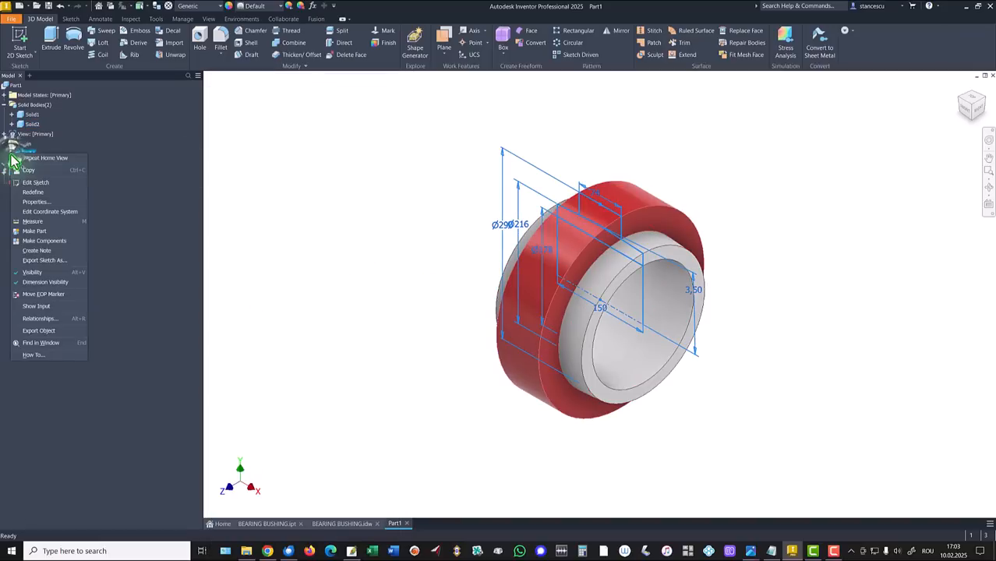
click(32, 276)
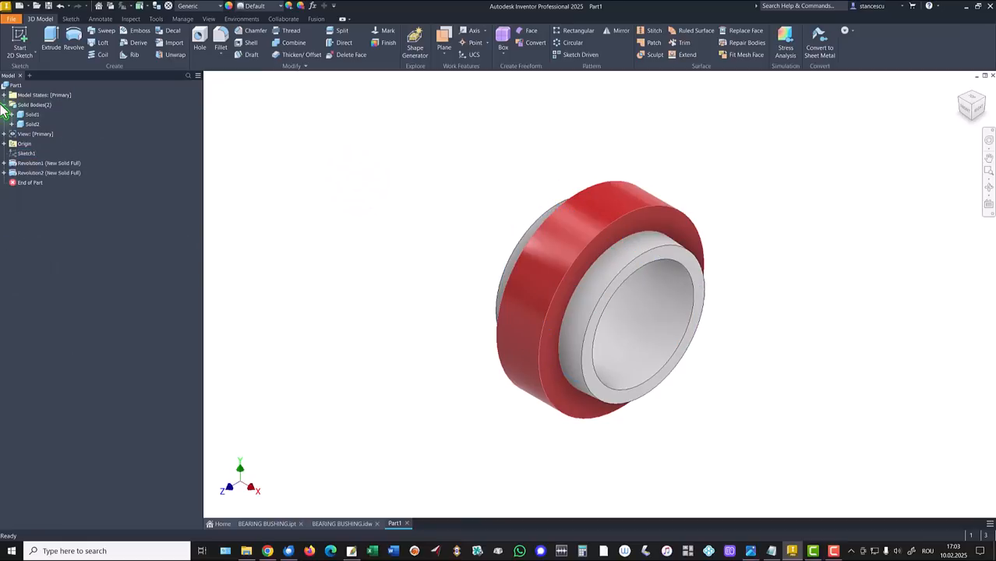
click(5, 106)
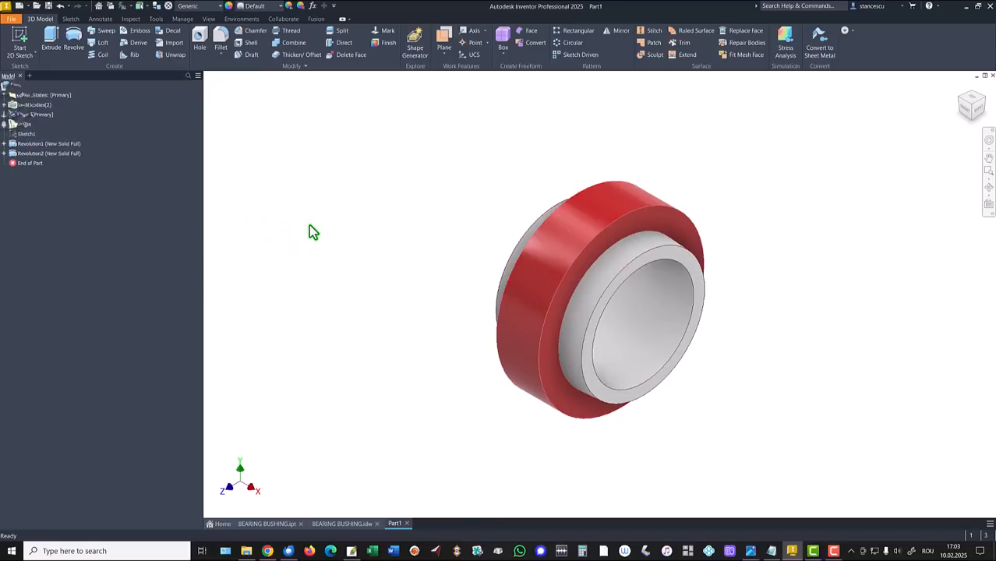
Step: Check the bushing drawing, start a sketch on the red ring's flat front face in the part, and project its outer circular edge
click(346, 523)
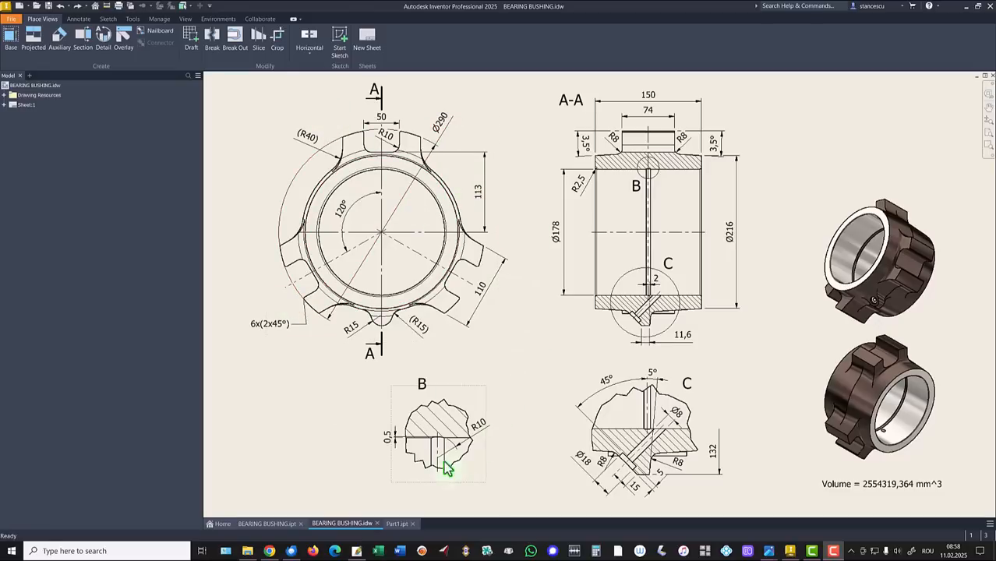
click(397, 525)
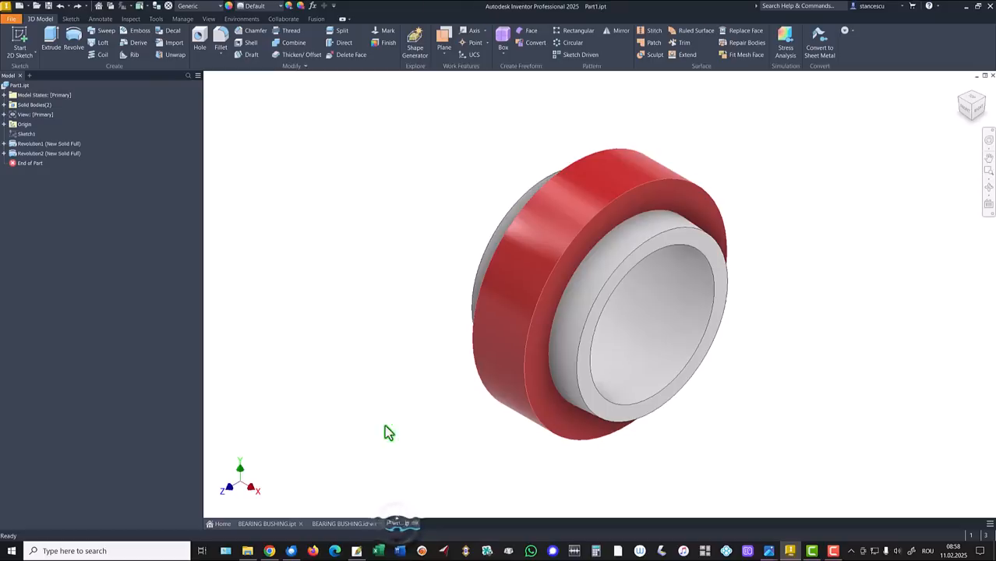
click(616, 212)
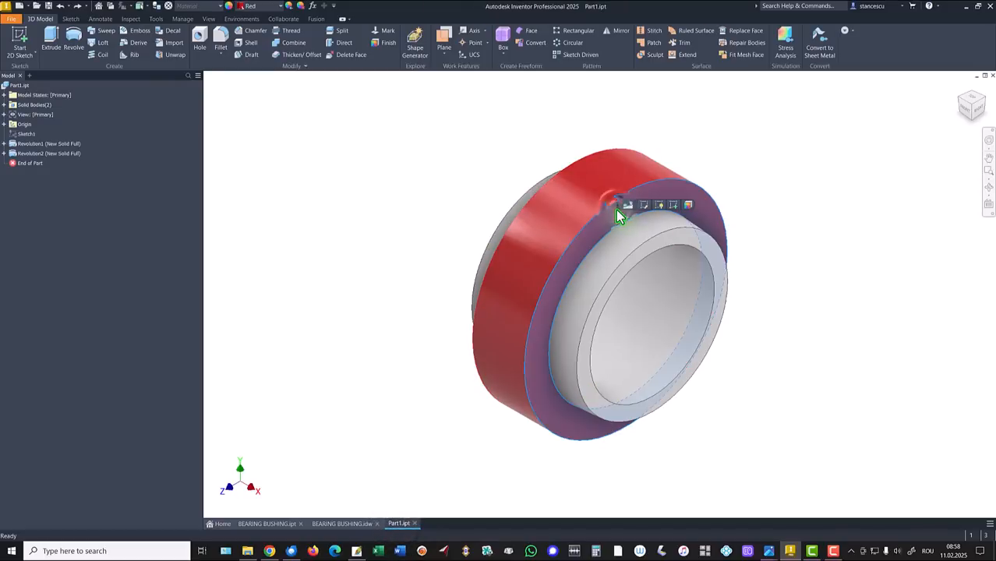
click(674, 207)
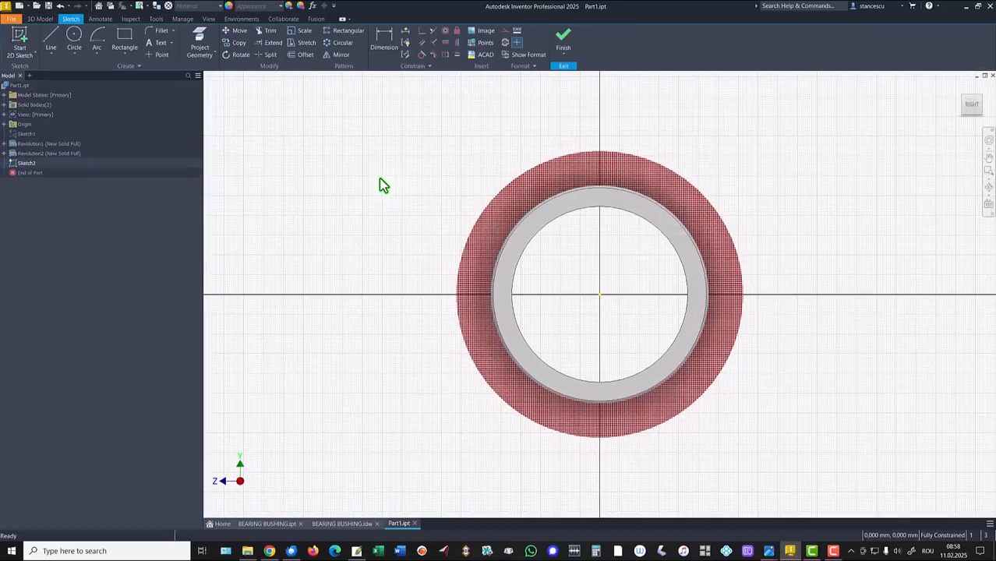
key(Home)
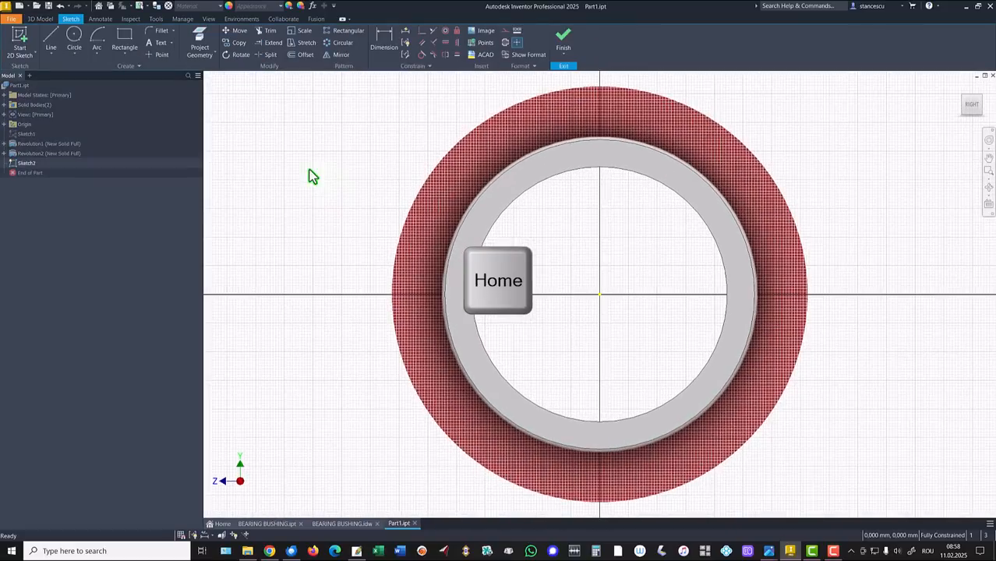
click(199, 43)
click(448, 160)
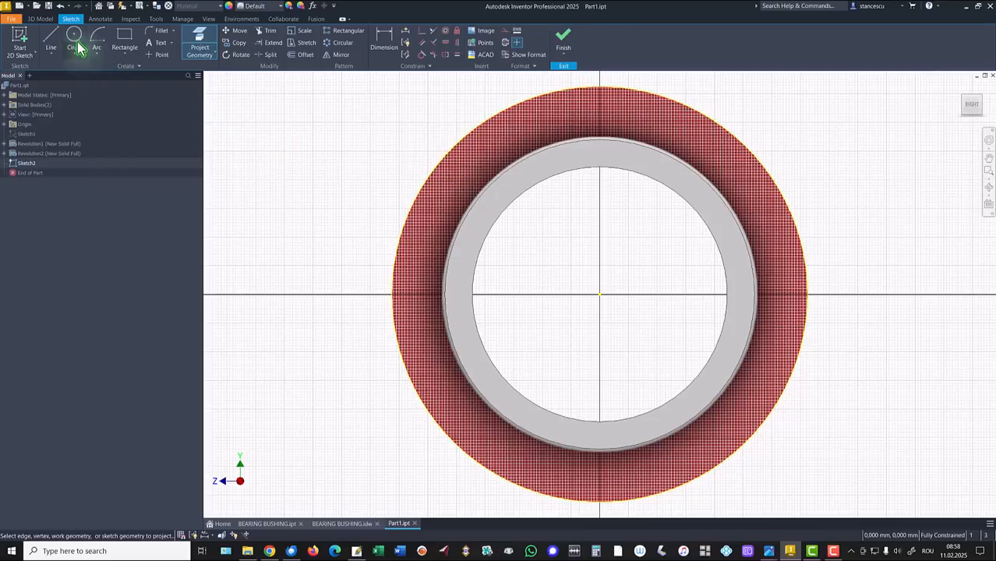
Step: Draw a 50 mm wide, about 22 mm high rectangle at the ring's top, with an upper corner on the projected circle
click(127, 39)
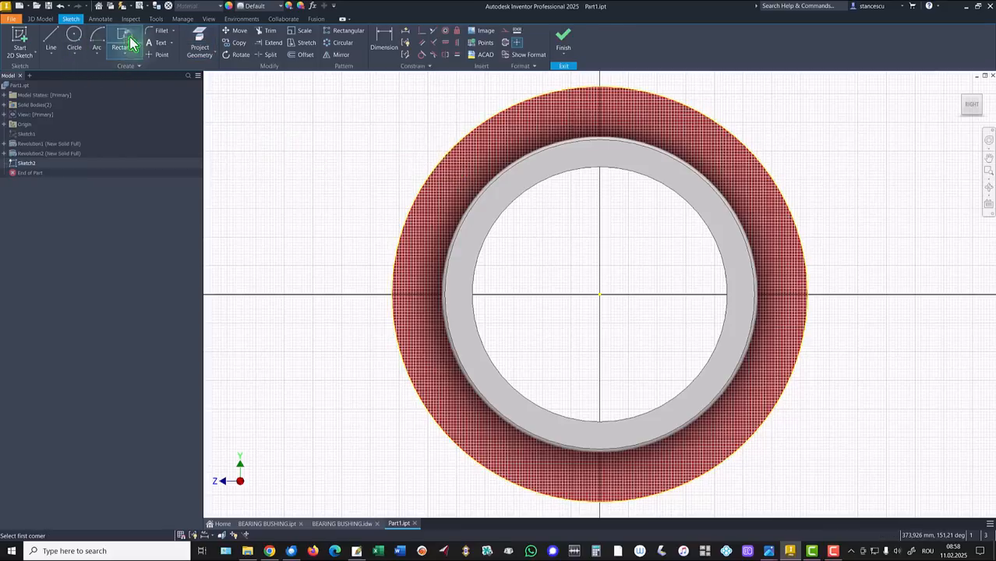
click(545, 96)
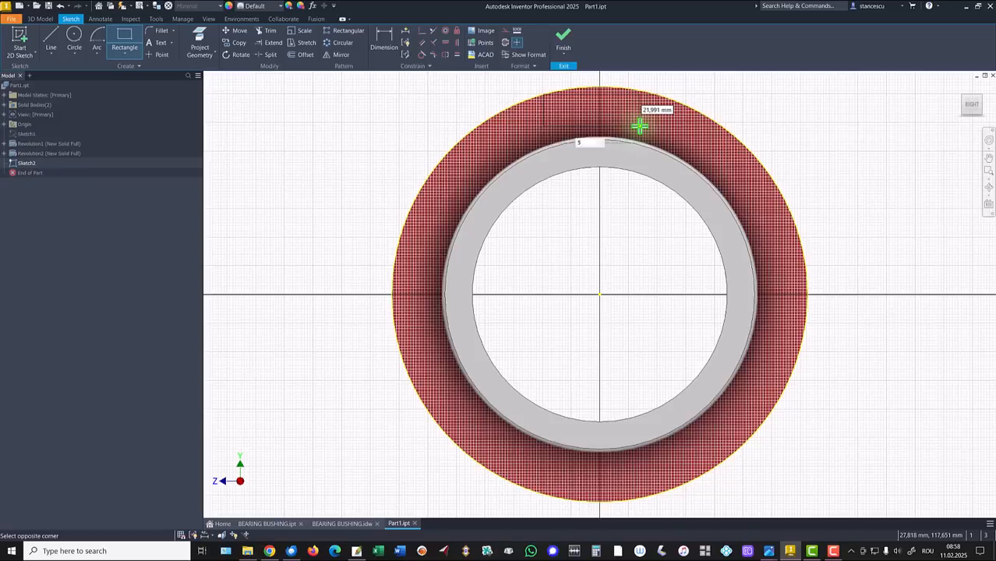
key(Return)
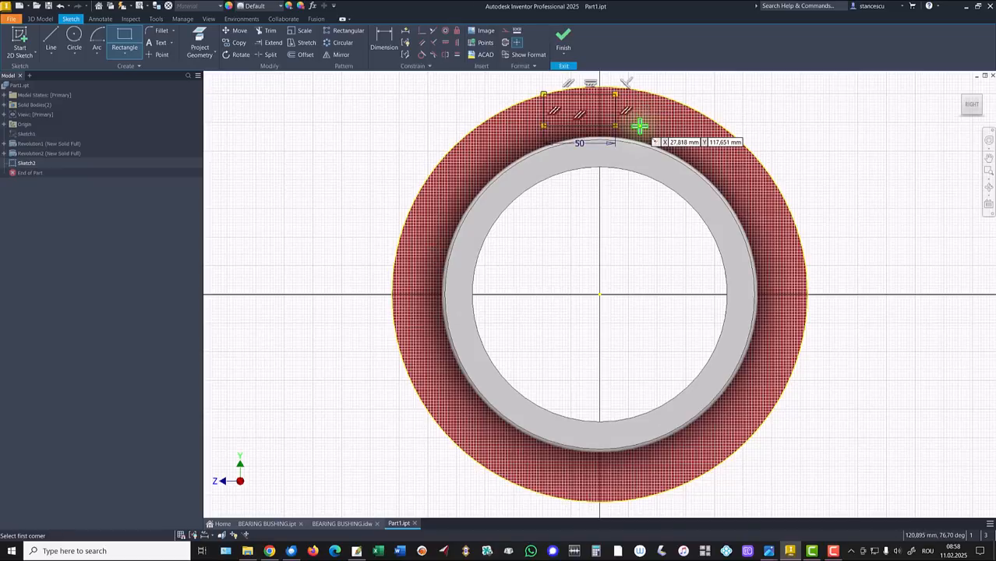
key(Escape)
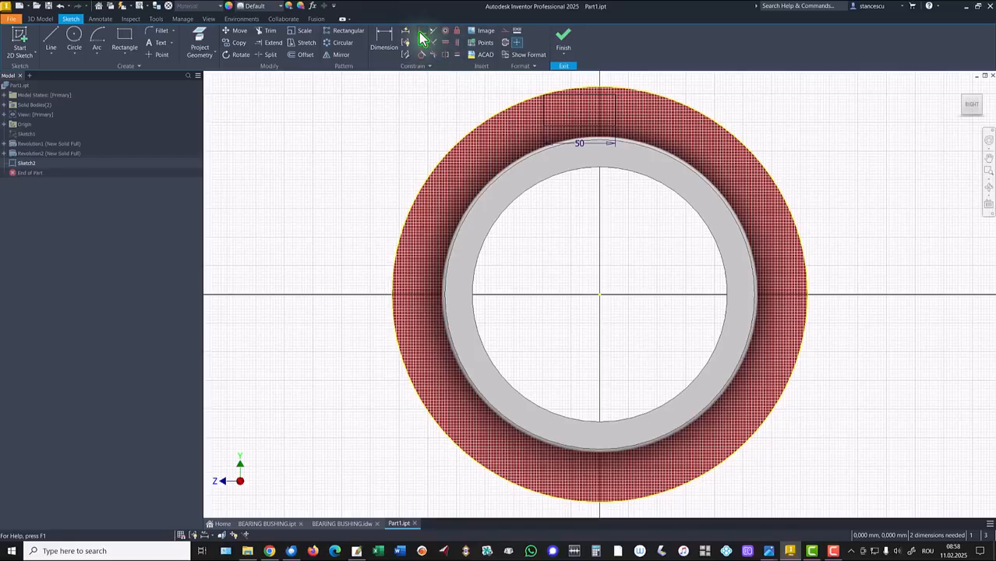
Step: Constrain the midpoint of the rectangle's lower edge vertically to the sketch origin
click(458, 43)
click(580, 124)
click(600, 295)
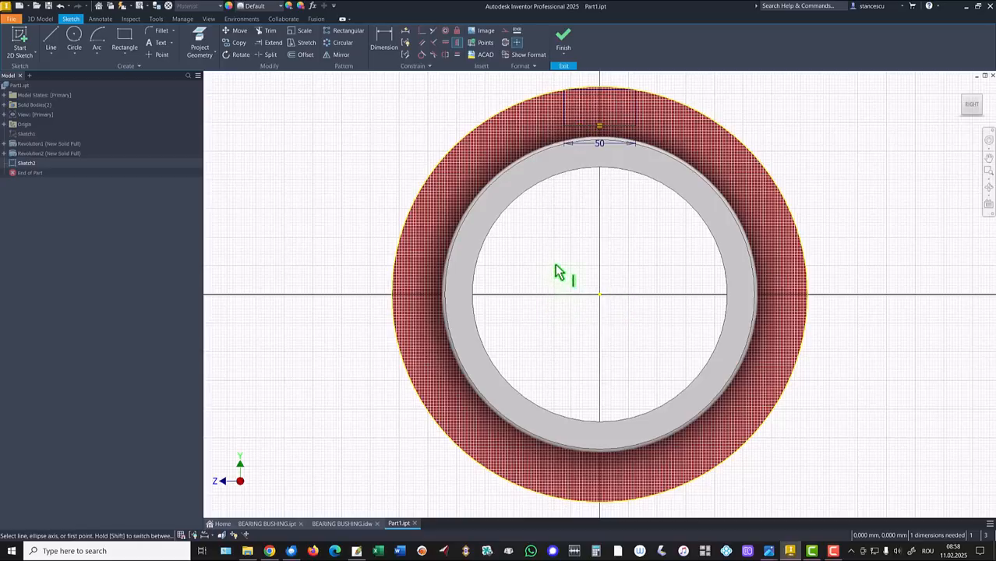
key(Escape)
Step: Convert the rectangle's upper edge to a construction line
click(607, 93)
right_click(780, 99)
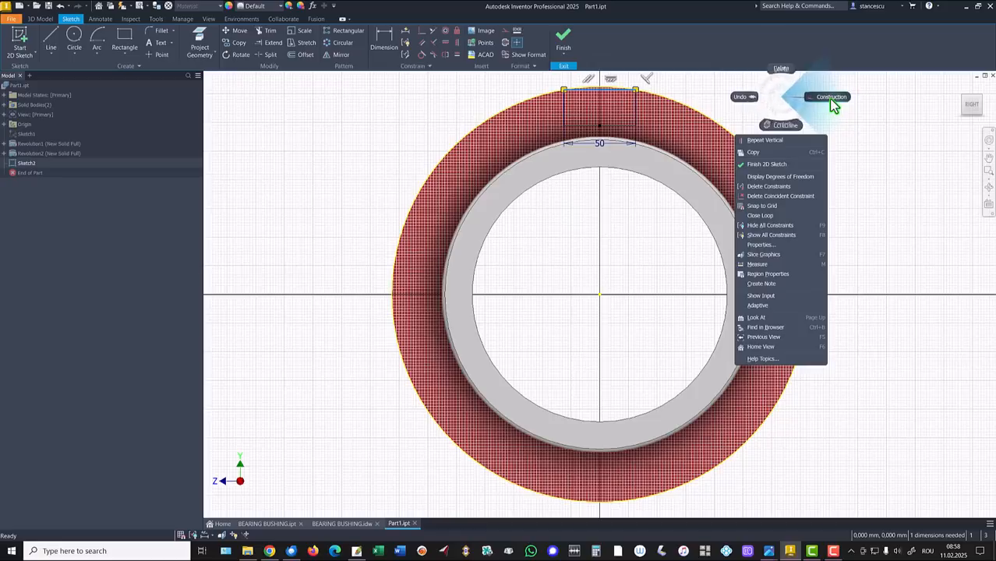
click(831, 99)
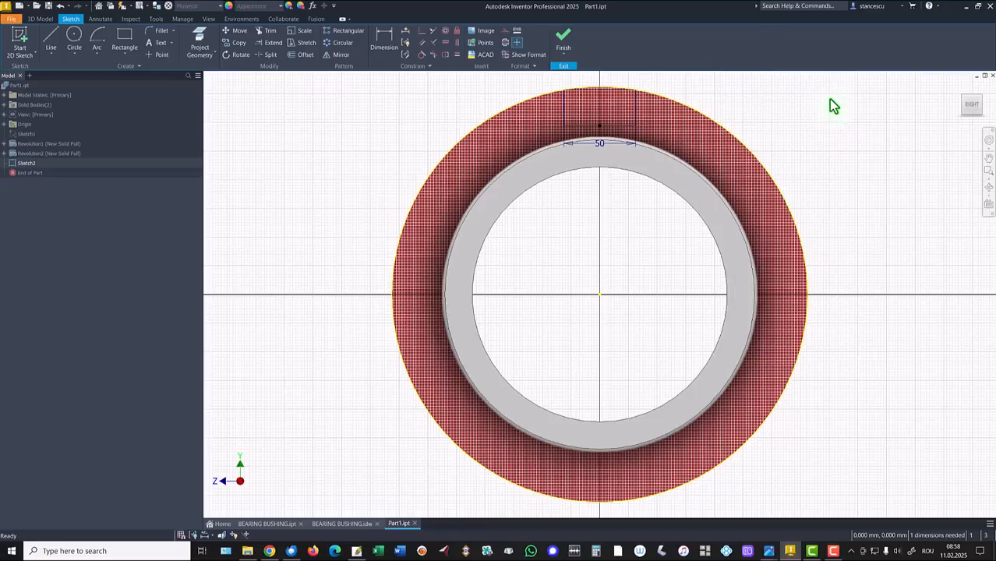
Step: Slice the graphics at the sketch plane and draw a vertical line about 54 mm long down from the projected circle, left of the rectangle
key(F7)
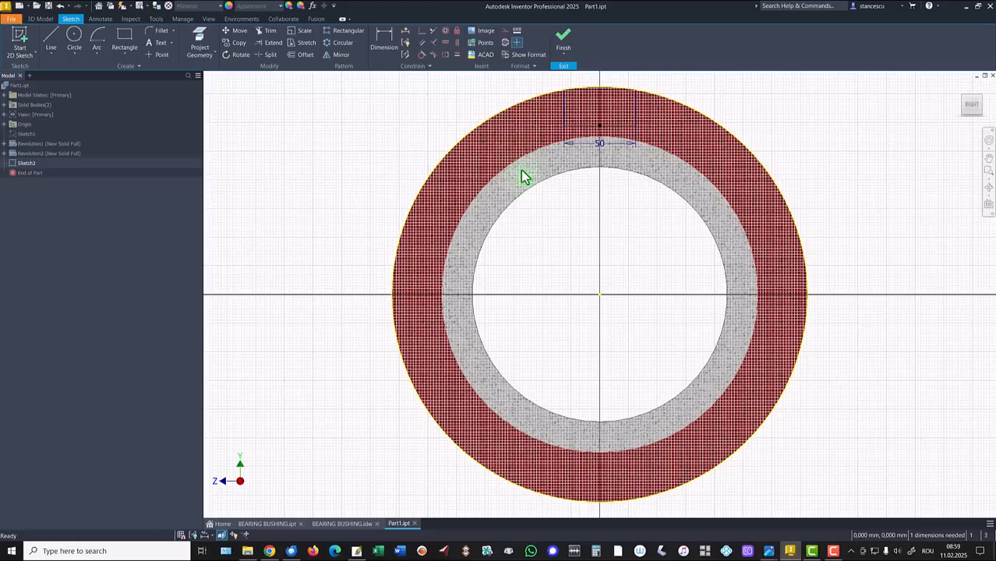
click(352, 133)
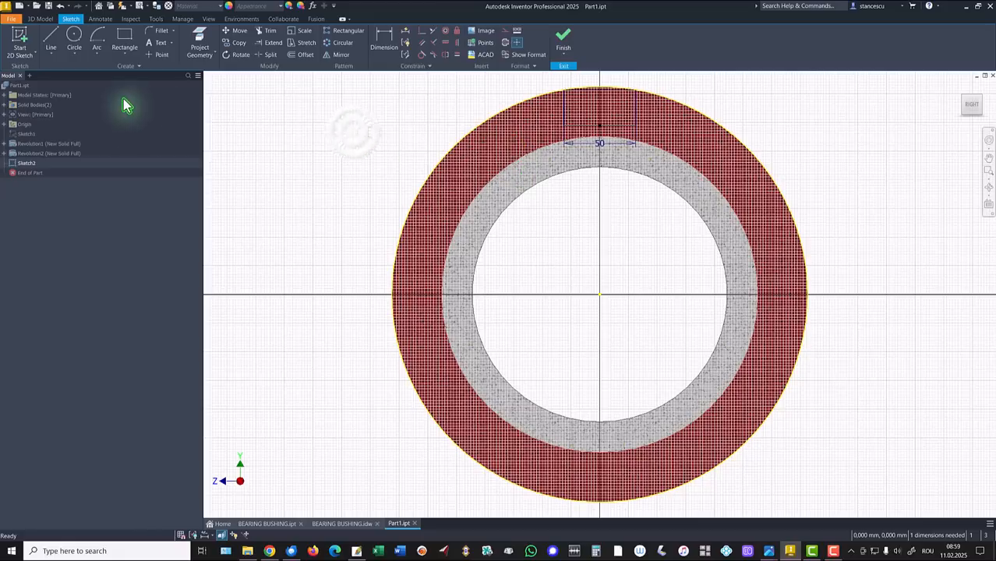
click(53, 40)
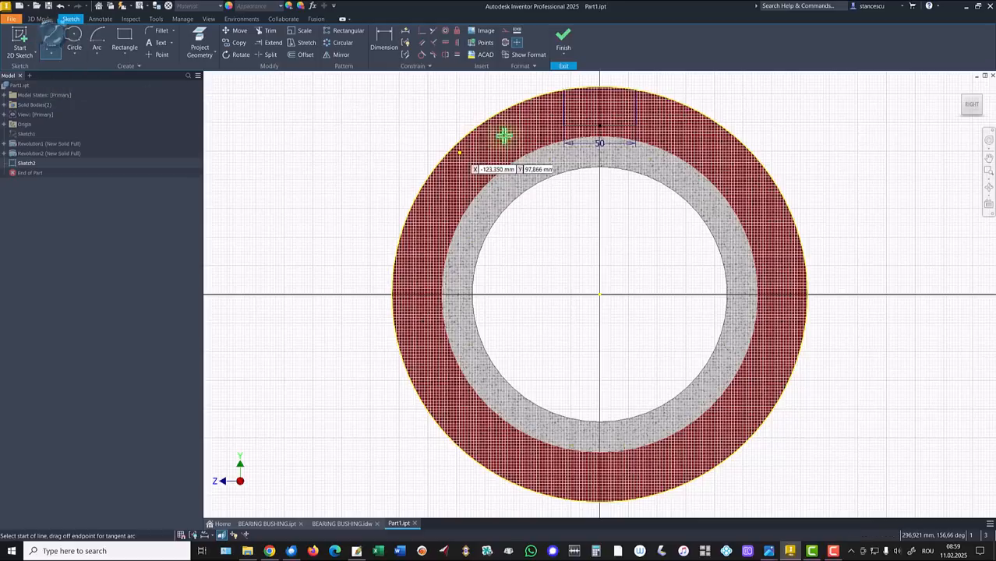
click(528, 101)
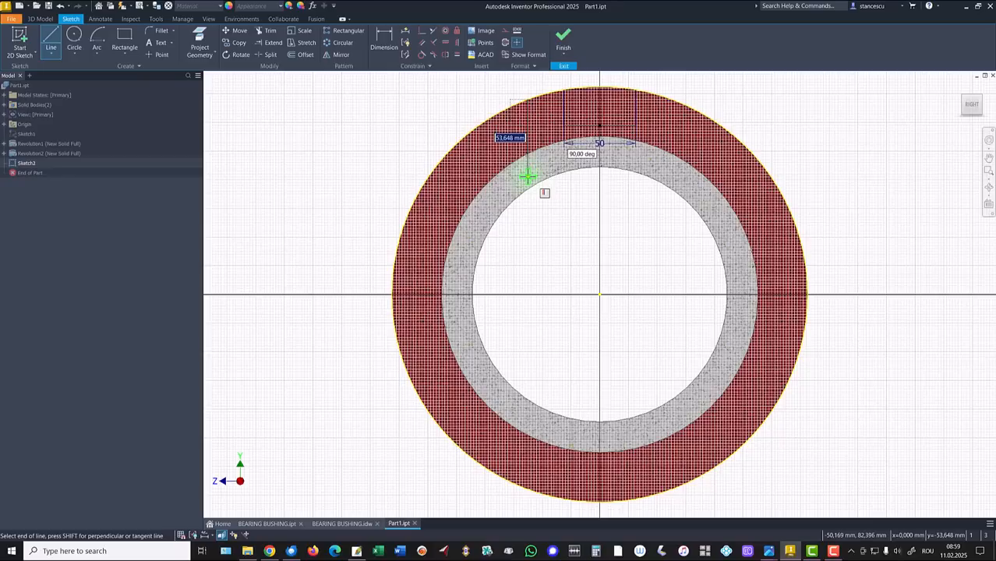
click(529, 178)
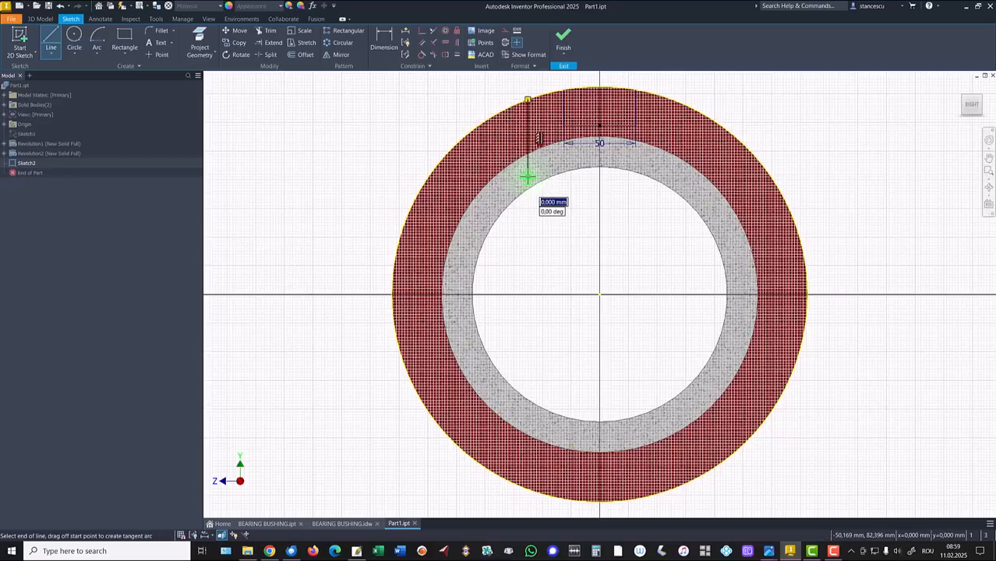
key(Escape)
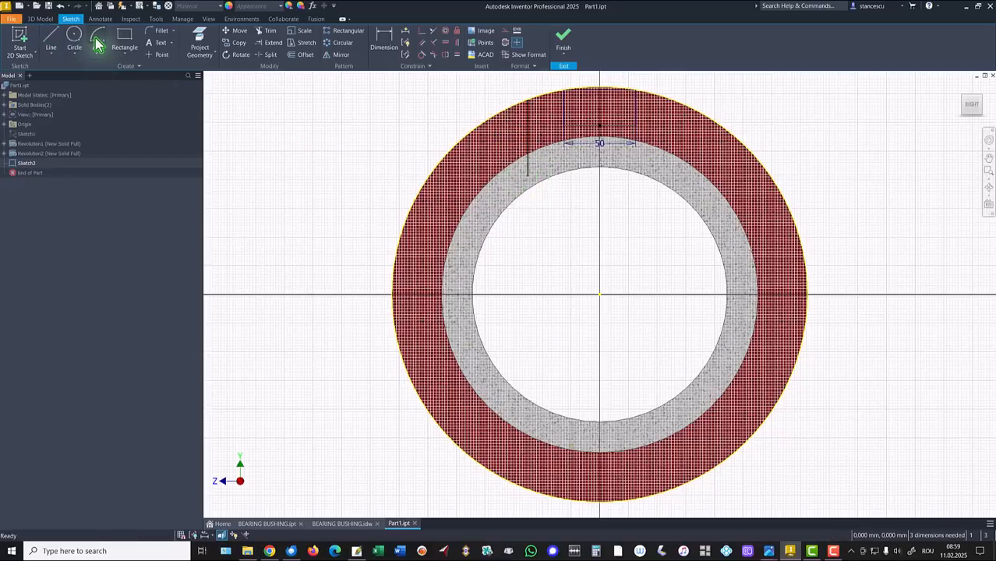
Step: Draw a centre-point arc about the origin, running counterclockwise from the vertical line's lower end to the ring's lower left
click(97, 50)
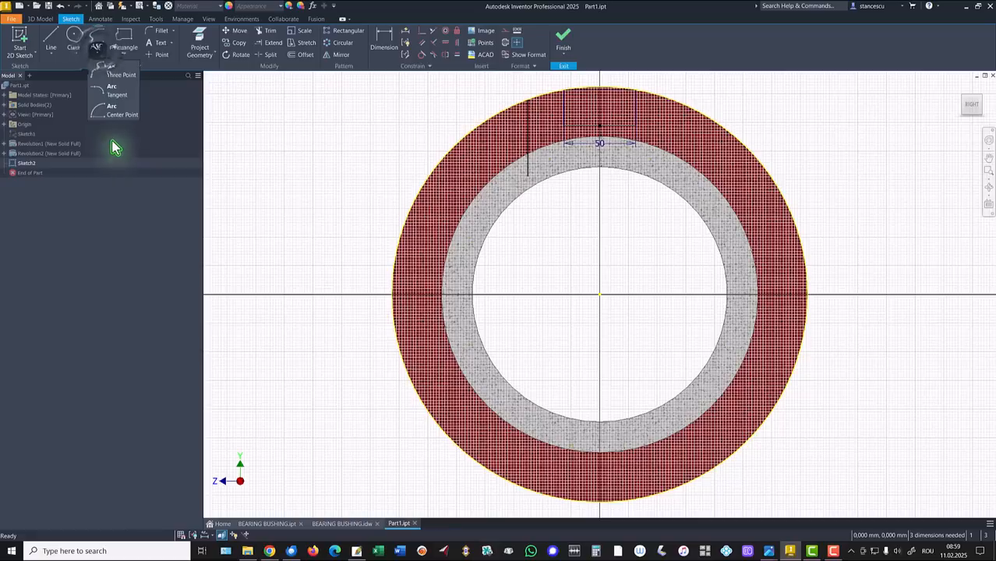
click(114, 116)
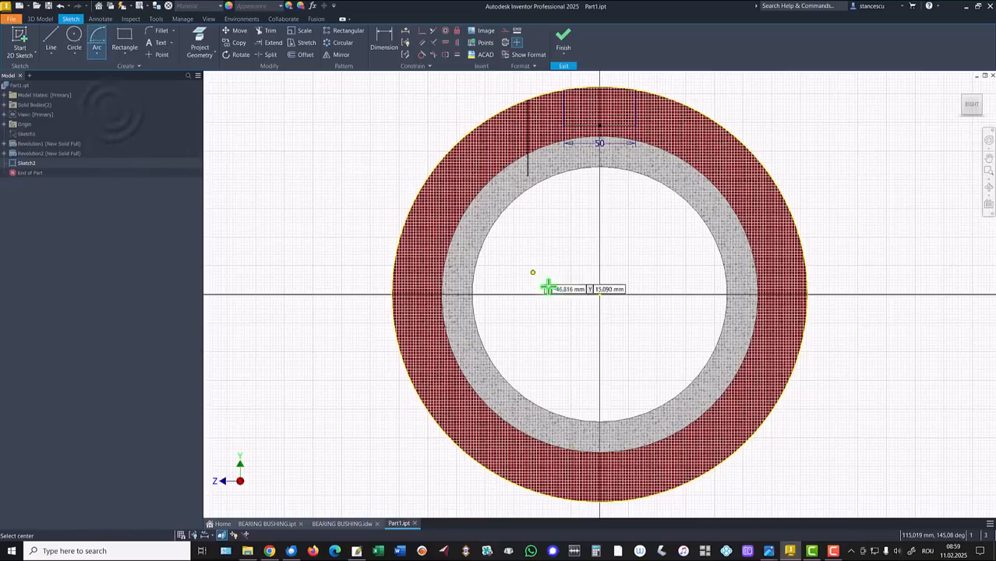
click(599, 294)
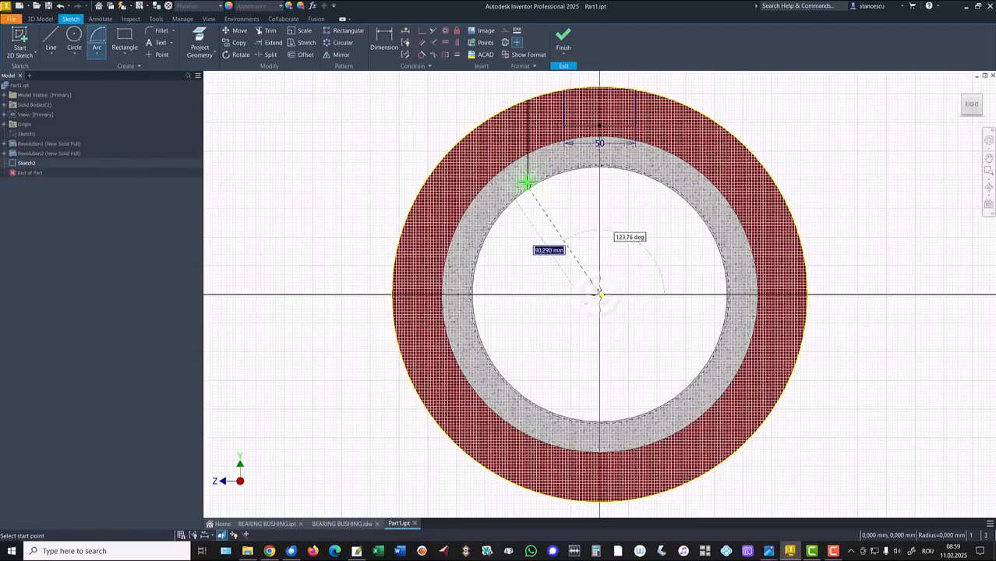
click(527, 175)
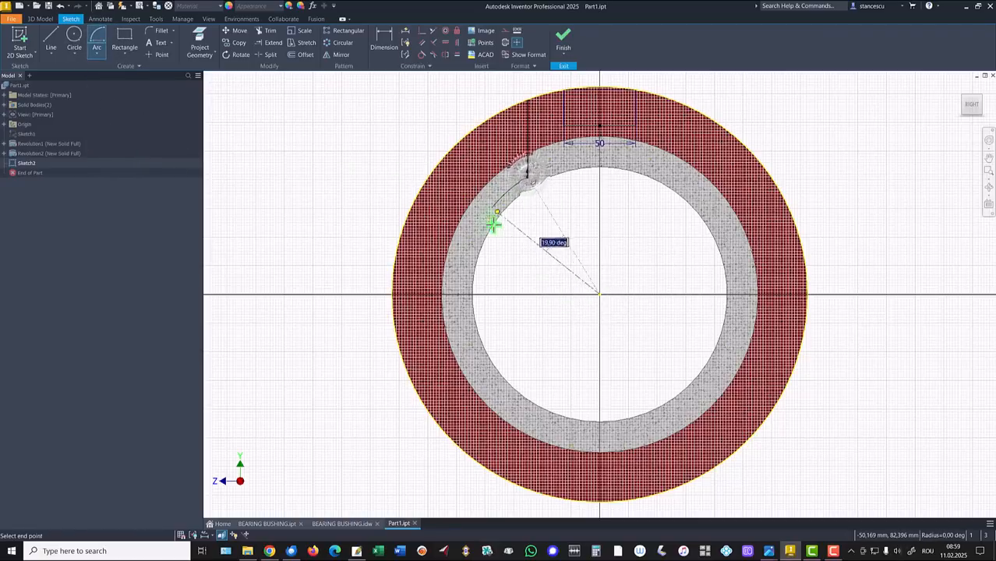
click(494, 352)
Step: Draw a slanted line about 51 mm long from the arc's lower end out to the projected outer circle
click(54, 39)
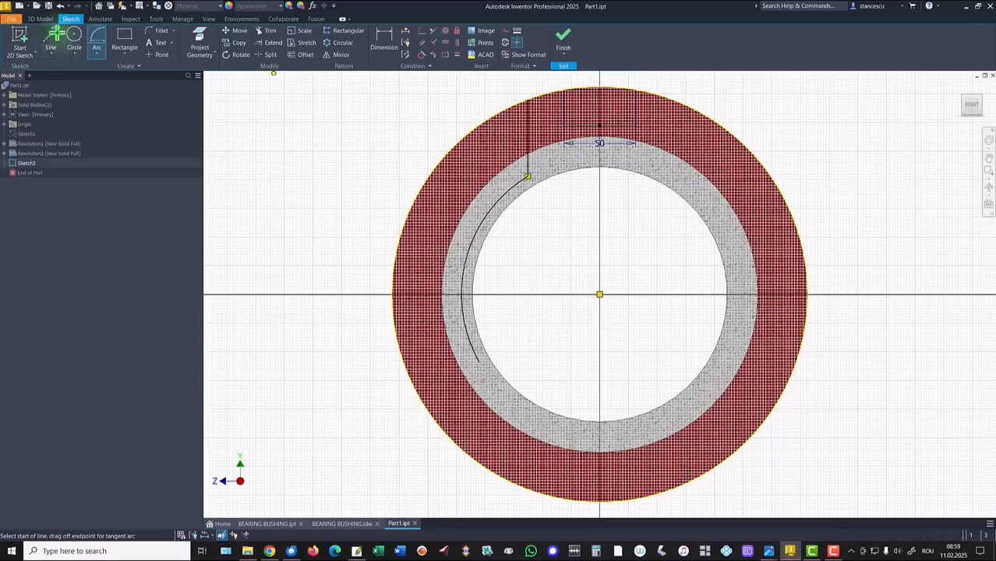
click(479, 362)
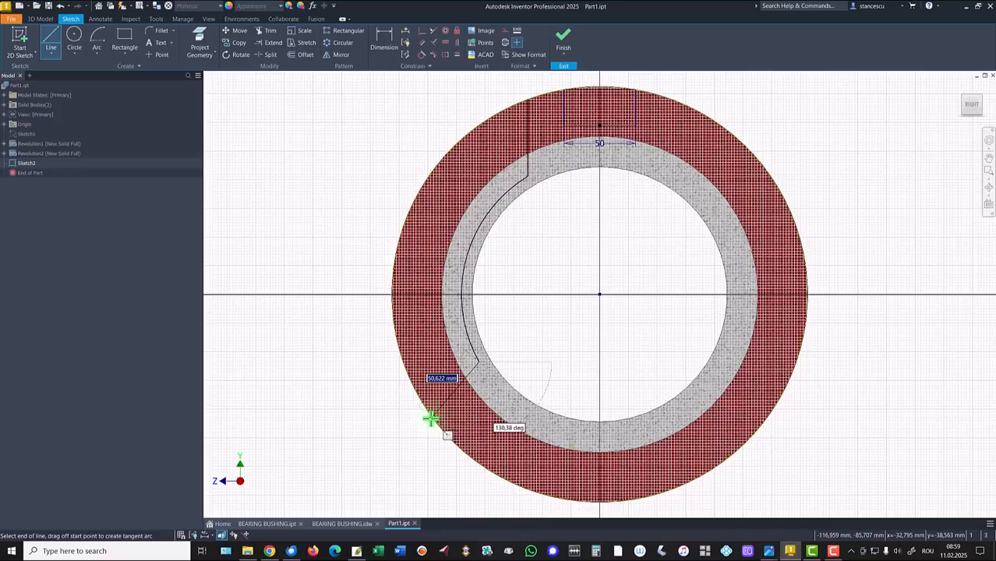
double_click(431, 417)
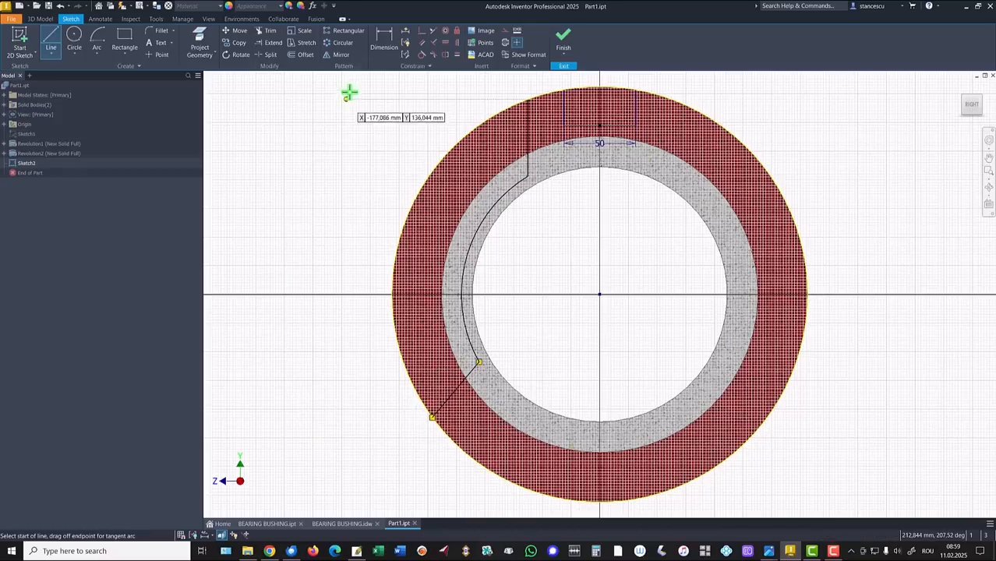
Step: Dimension the vertical line's horizontal distance from the origin as 110/2
click(384, 39)
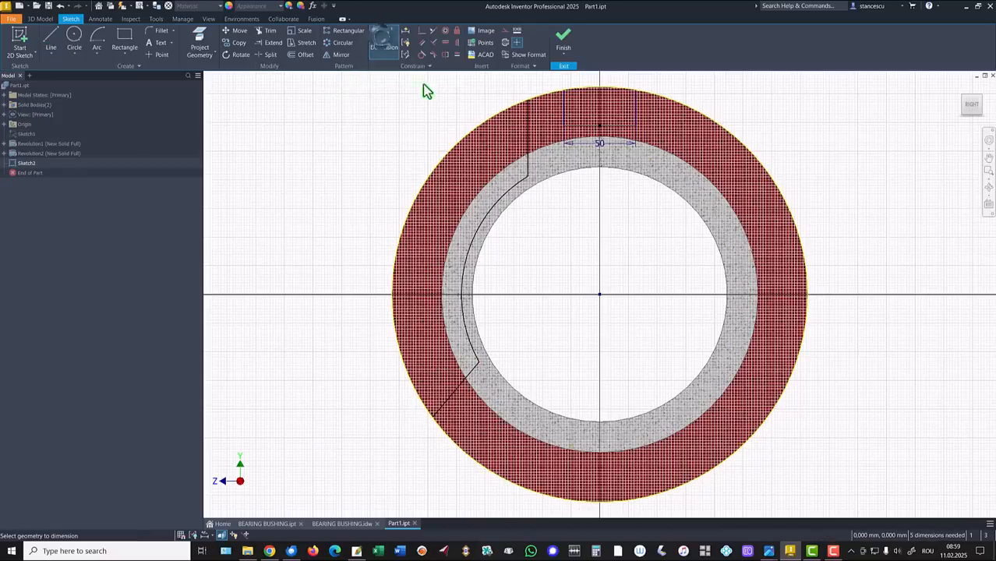
click(528, 130)
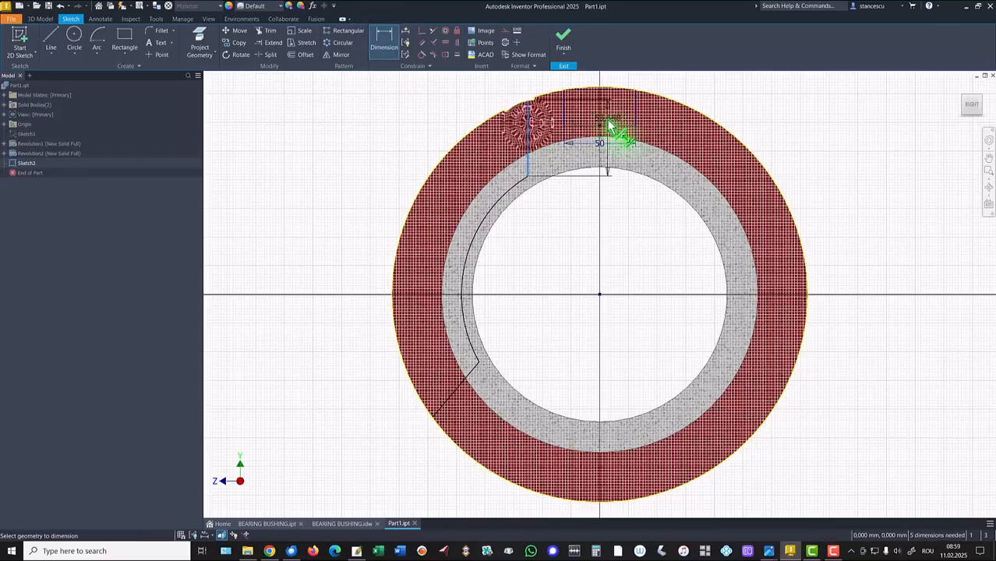
click(599, 294)
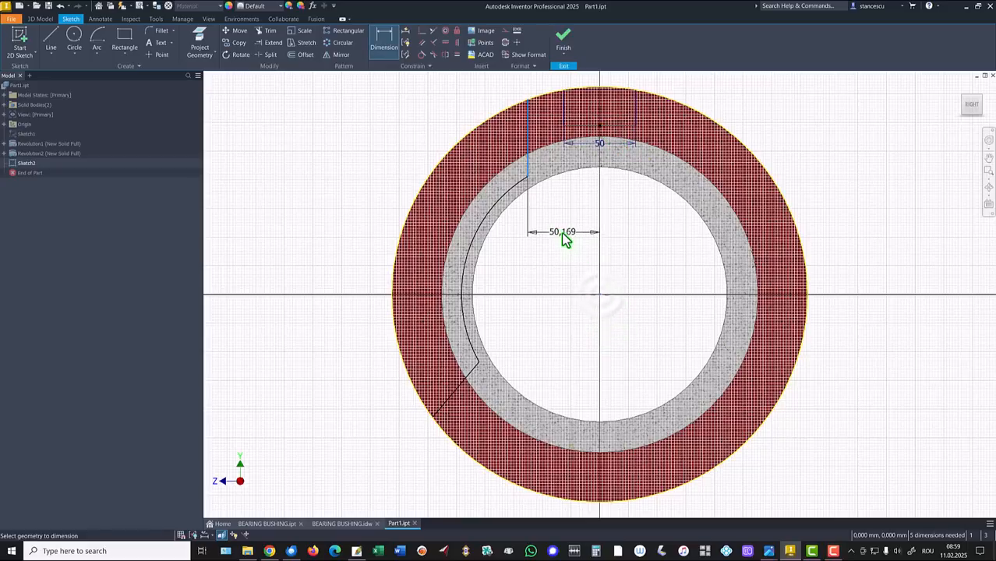
click(565, 237)
text(110/2)
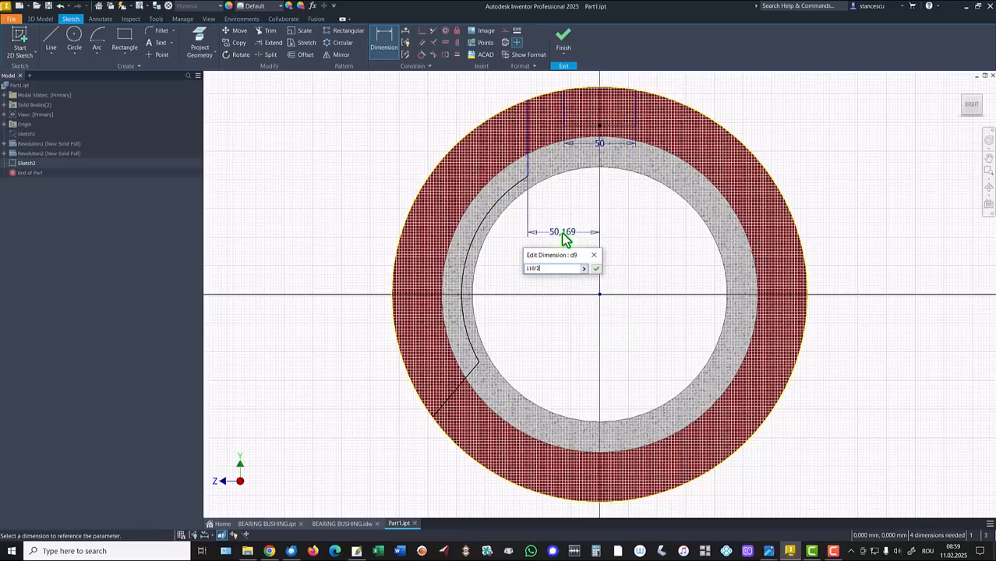
key(Return)
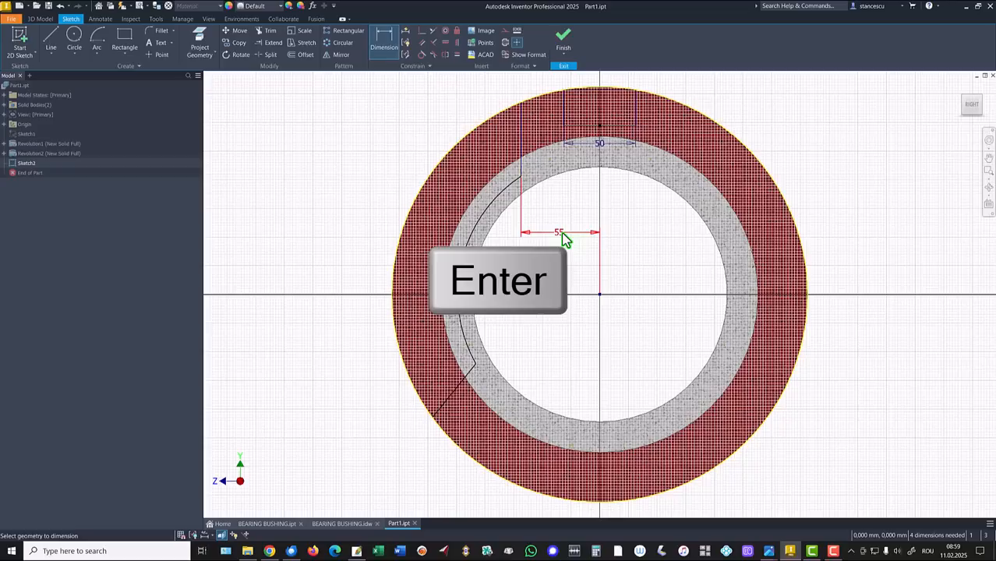
Step: Dimension the slanted line's perpendicular distance from the origin and link it to the vertical line's 55 mm distance
click(468, 385)
click(499, 396)
click(435, 474)
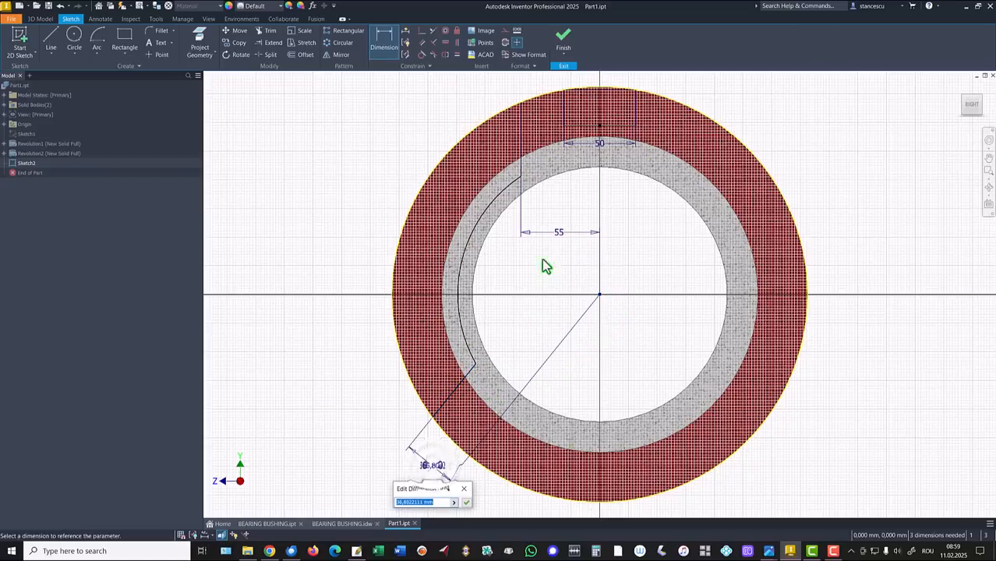
click(561, 231)
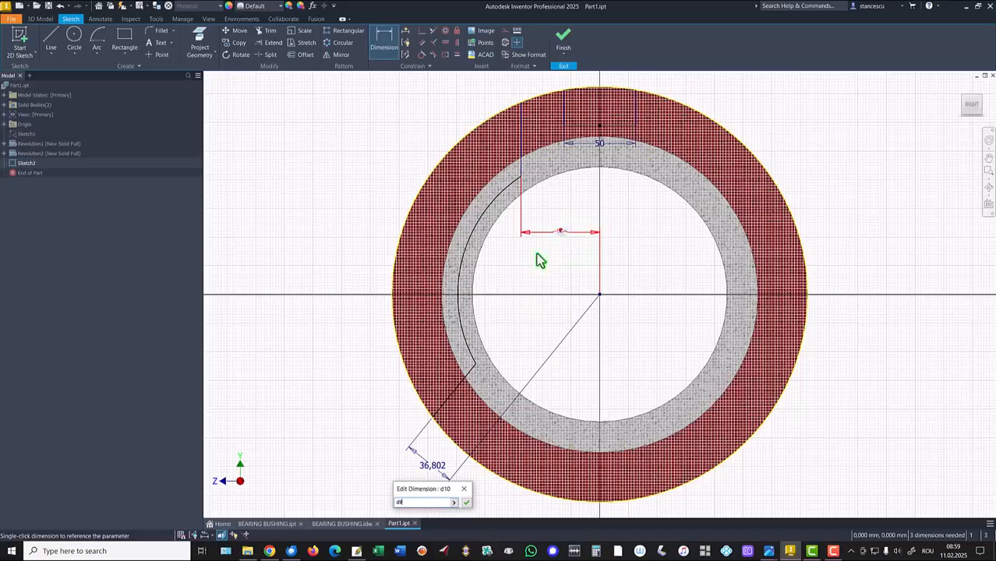
click(465, 506)
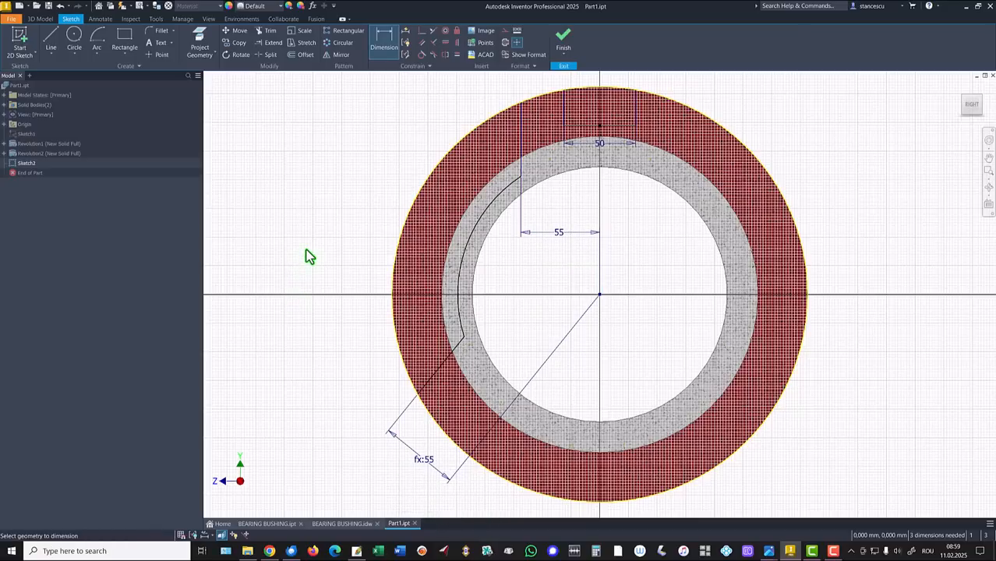
Step: Set the angle between the vertical line and the slanted line to 120 degrees
click(505, 160)
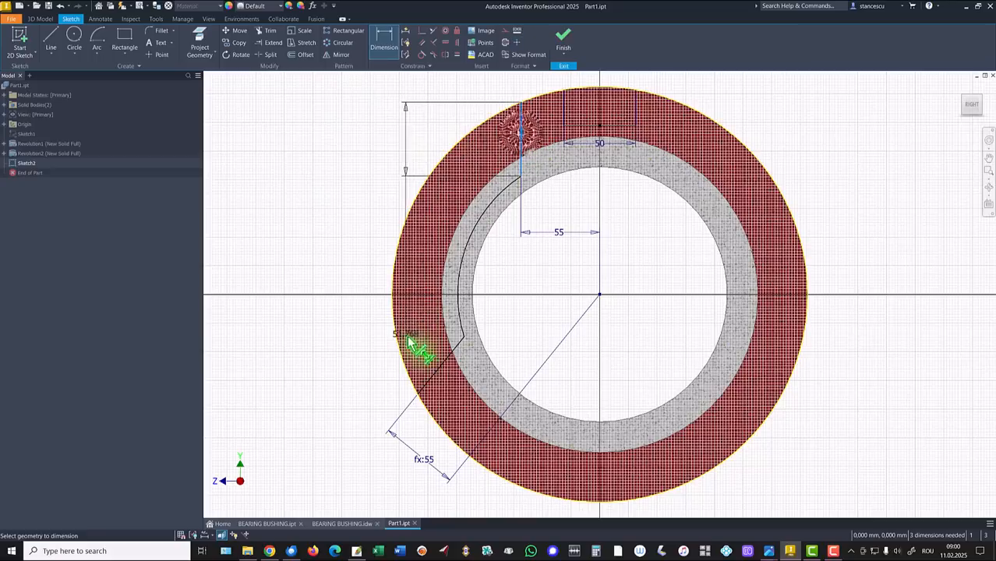
click(438, 380)
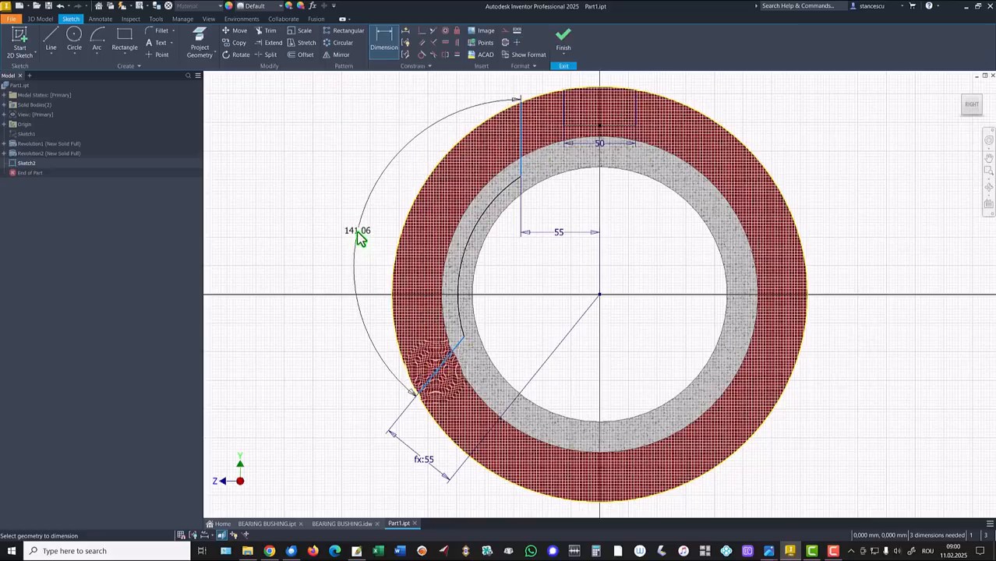
click(355, 232)
text(120)
key(Return)
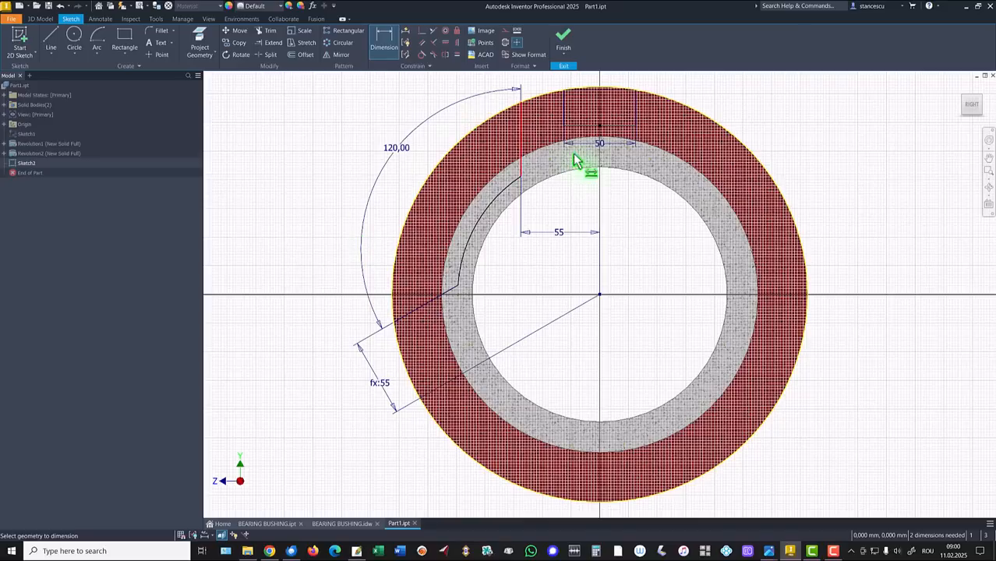
Step: Set the vertical distance from the rectangle's lower edge to the origin to 113 mm
click(623, 126)
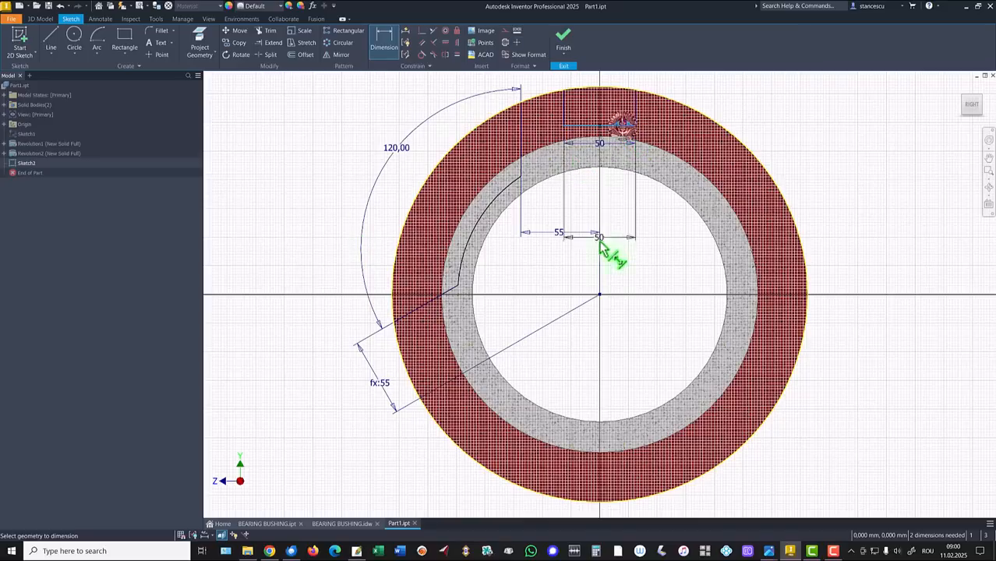
click(599, 297)
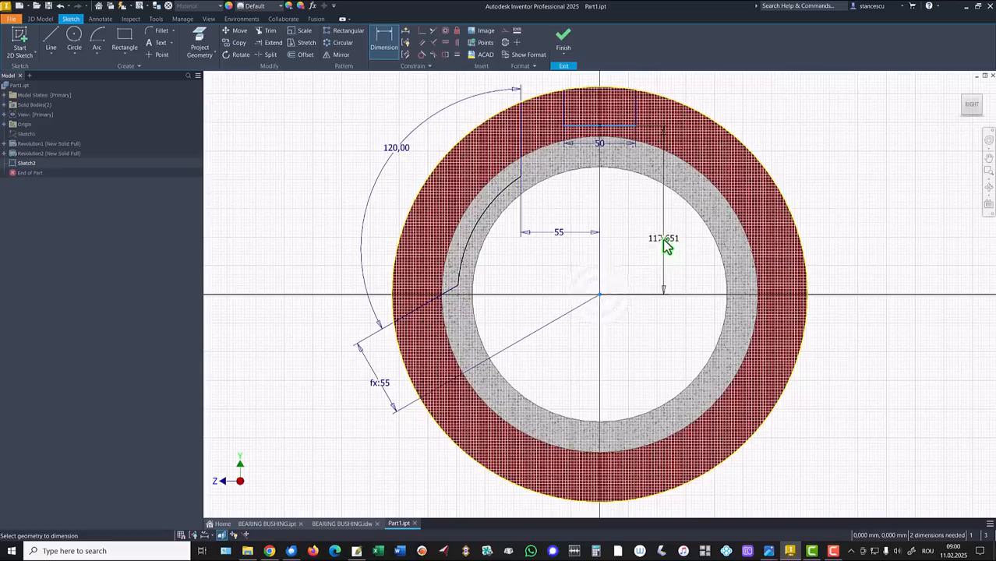
click(662, 243)
text(1)
key(Return)
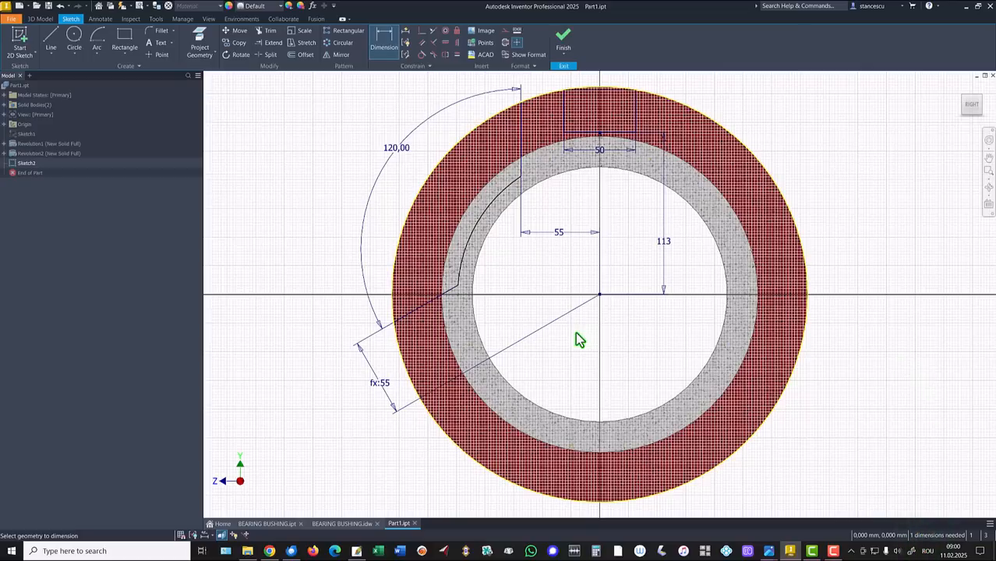
Step: Pull the arc inward and set its radius to 91 mm
key(Escape)
drag(478, 224, 485, 231)
click(385, 36)
click(478, 246)
click(547, 267)
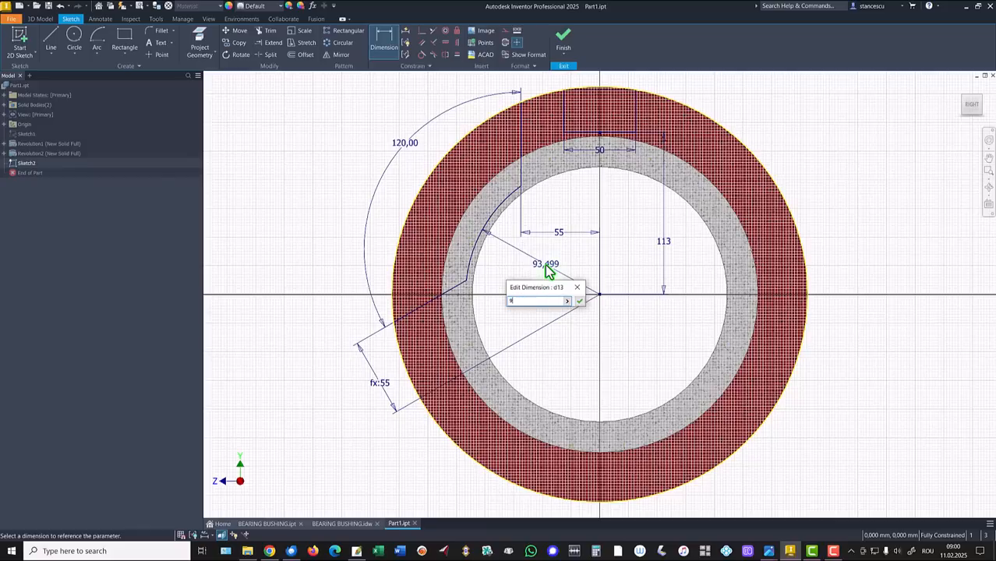
text(93)
key(Return)
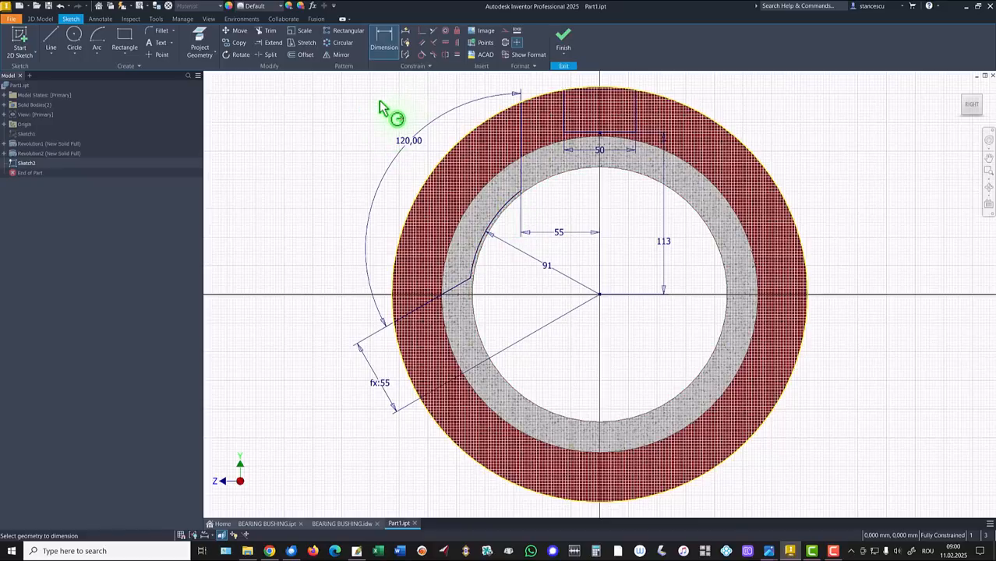
Step: Finish the sketch and set up an Extrude cut of the slot and recess profiles into the outer ring
click(548, 41)
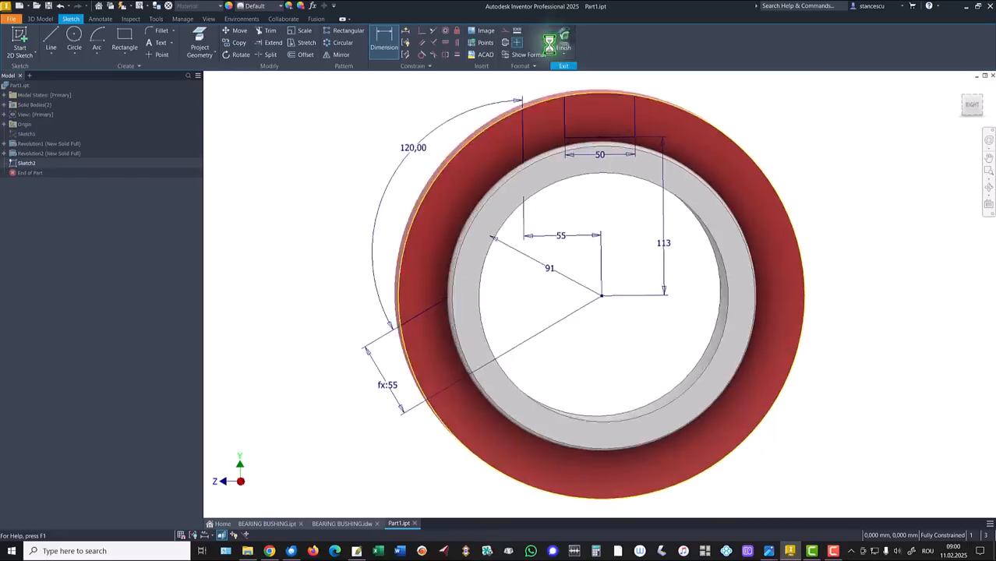
click(51, 35)
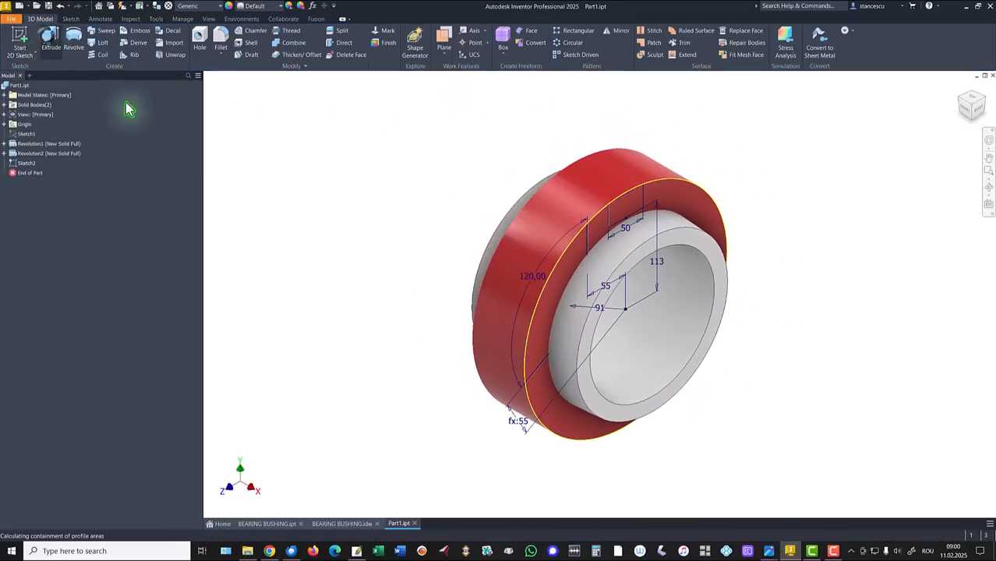
click(635, 209)
click(550, 287)
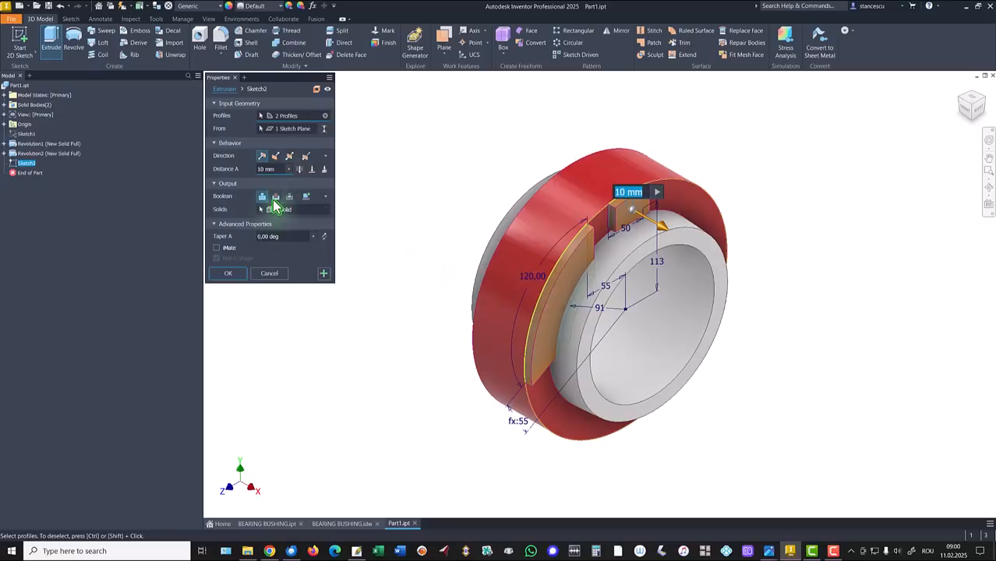
click(275, 196)
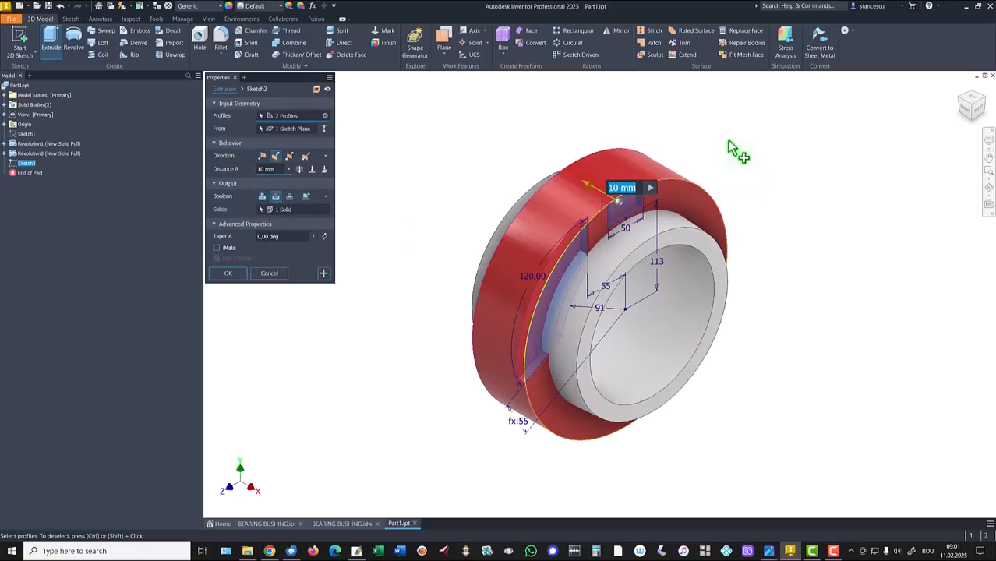
Step: Make the two-profile cut run through all of the outer ring's width and apply it
scroll(728, 141, up, 5)
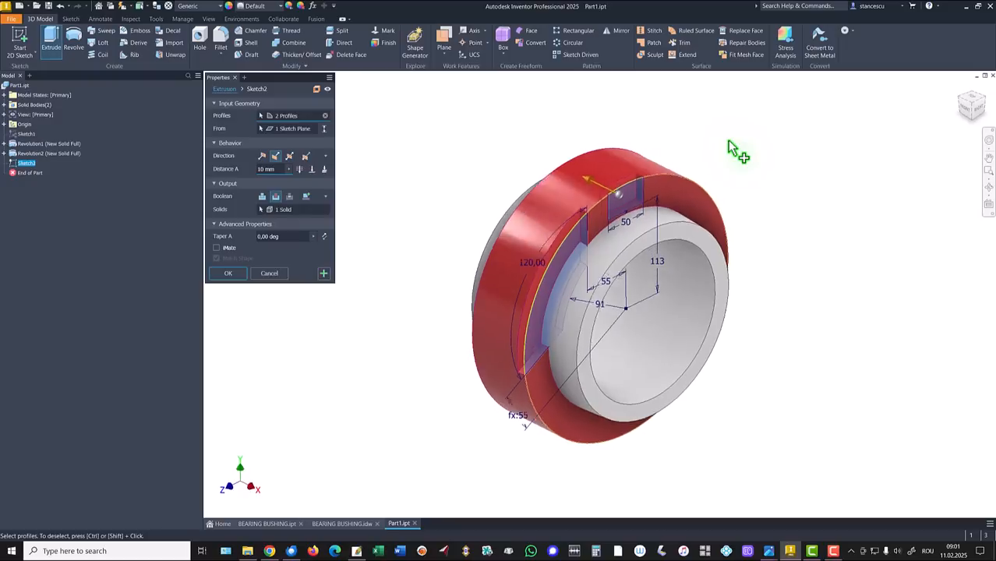
scroll(678, 203, down, 3)
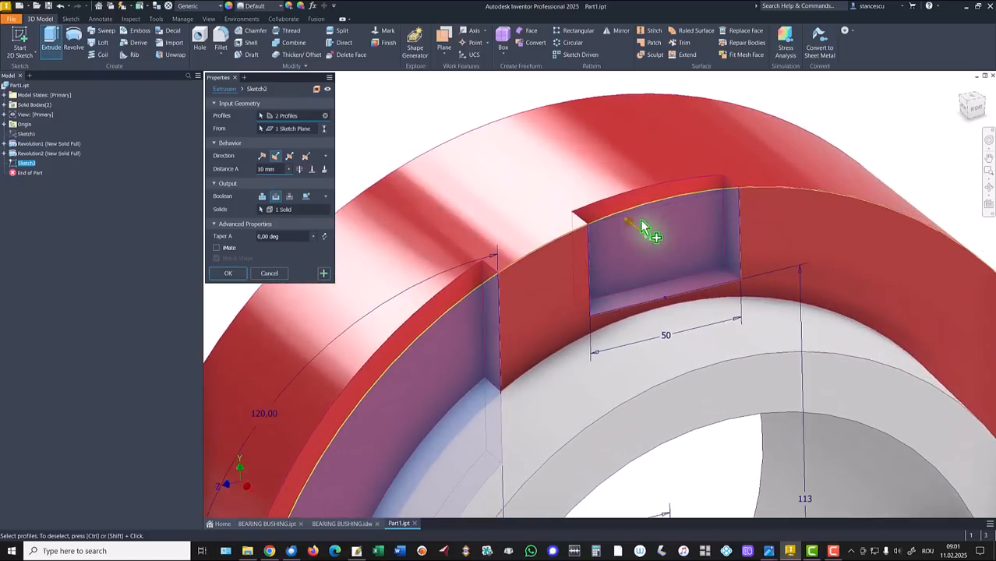
scroll(678, 191, down, 2)
scroll(616, 211, down, 2)
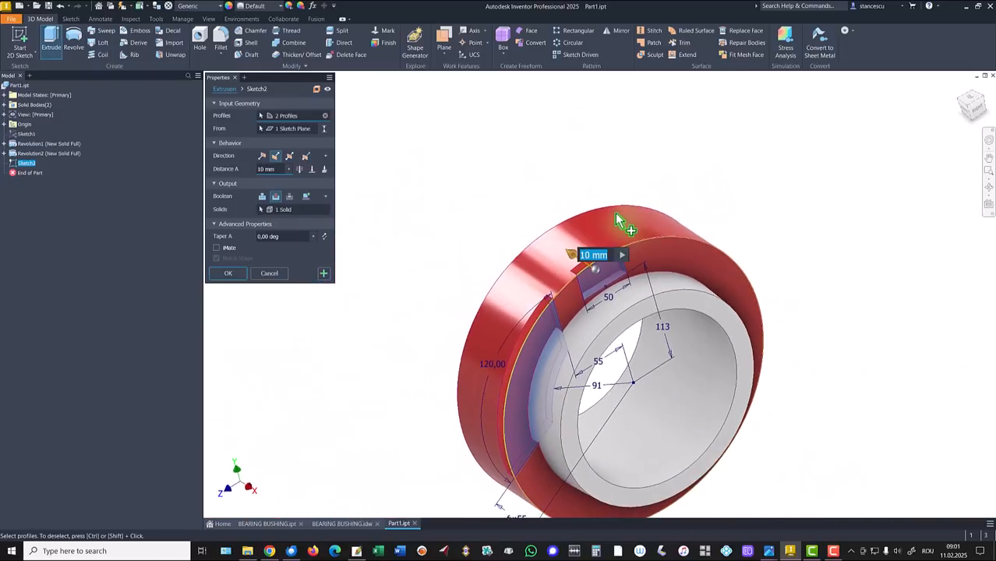
shift+middle_drag(598, 144, 437, 197)
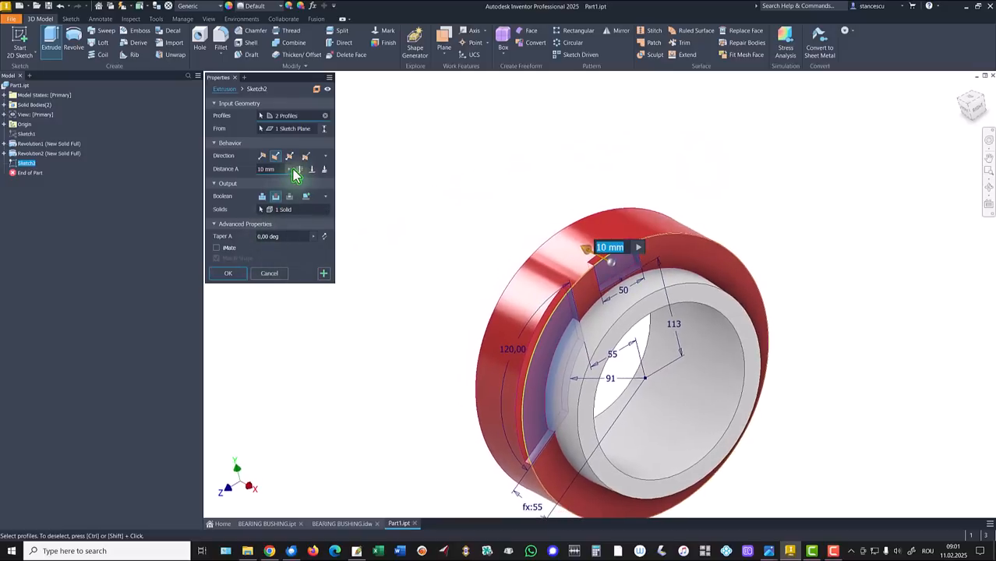
click(299, 169)
shift+middle_drag(486, 151, 736, 252)
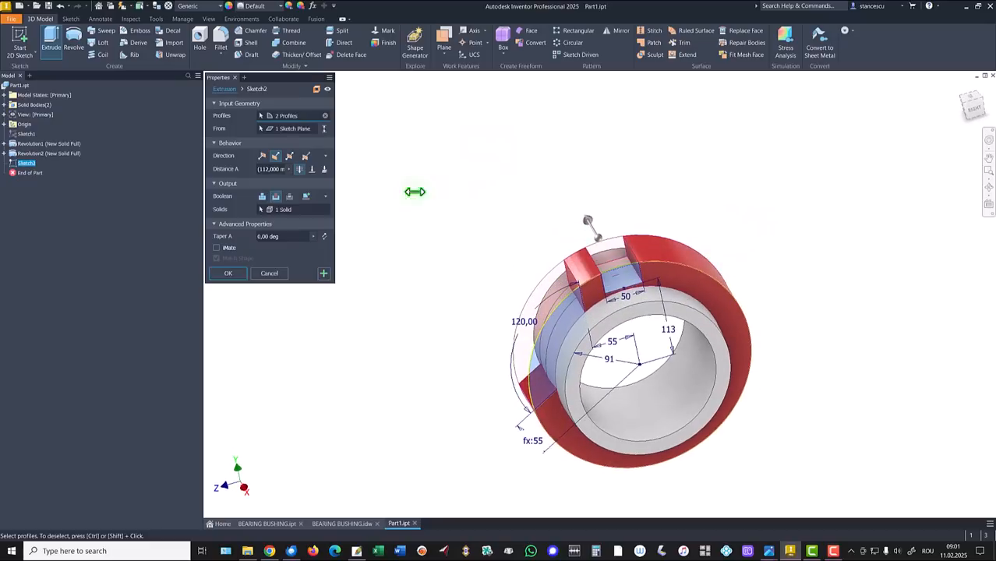
click(226, 274)
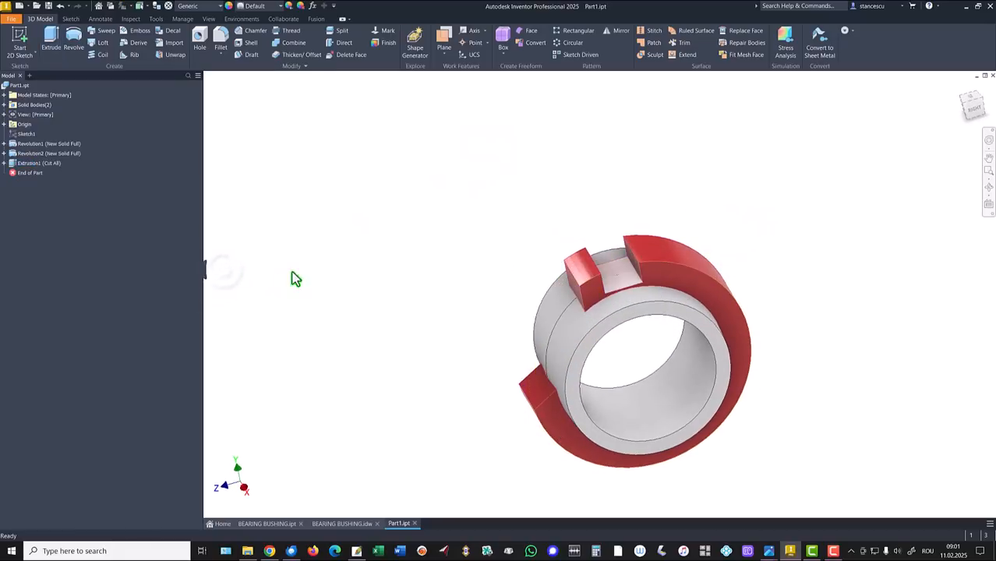
Step: Check the slot details in the bushing drawing and fillet the slot's two lower inside edges with a 10 mm radius
key(F6)
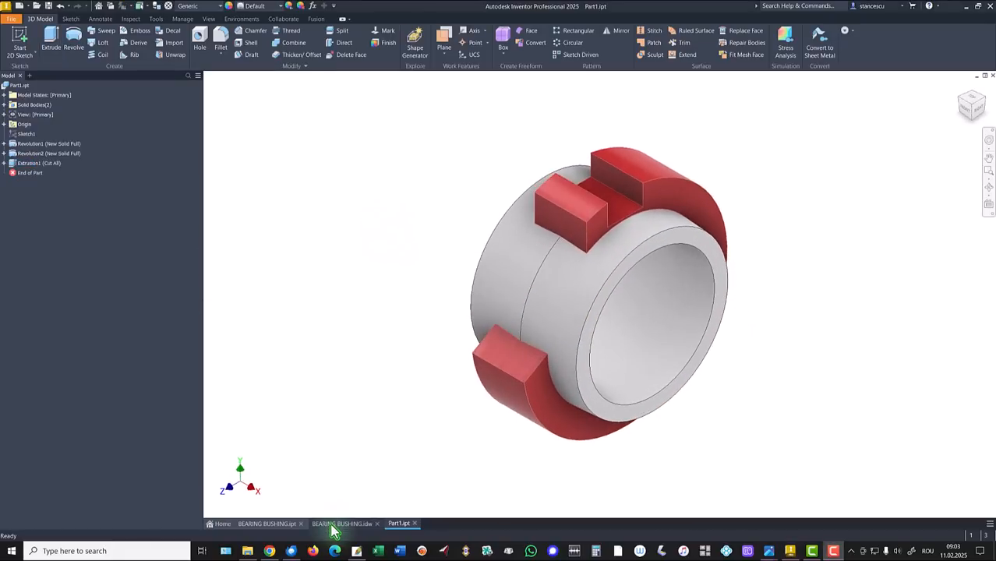
click(335, 524)
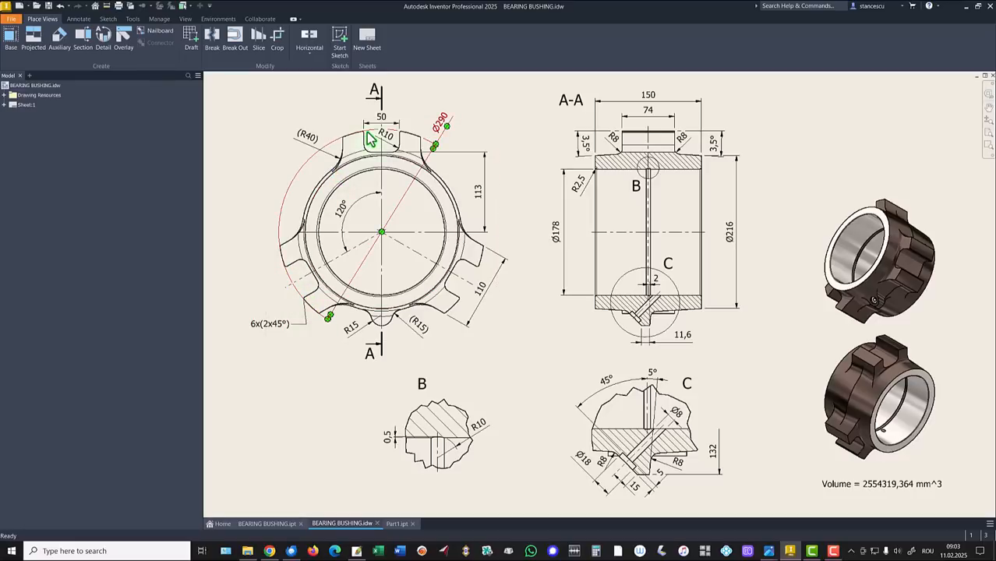
click(394, 527)
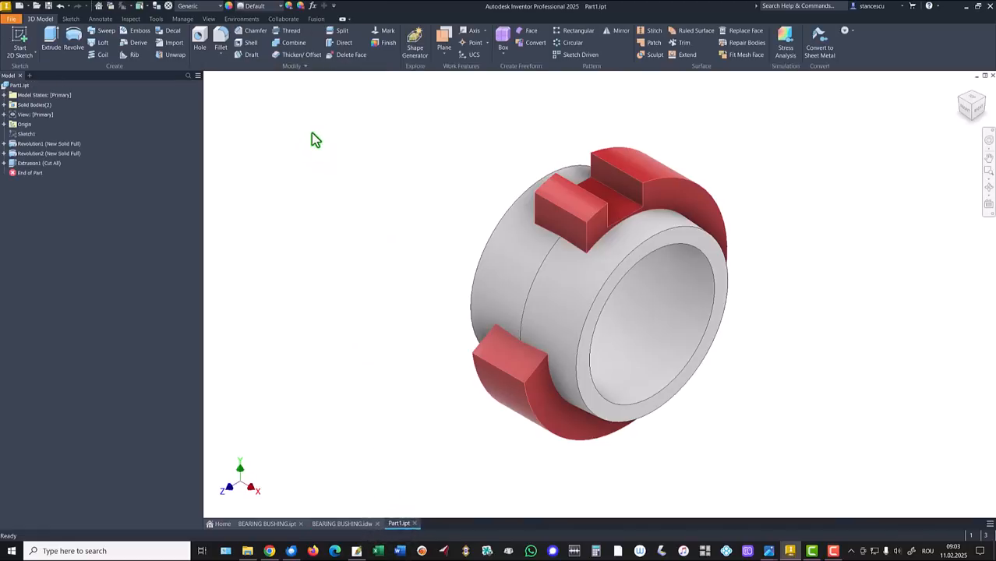
click(630, 200)
click(643, 198)
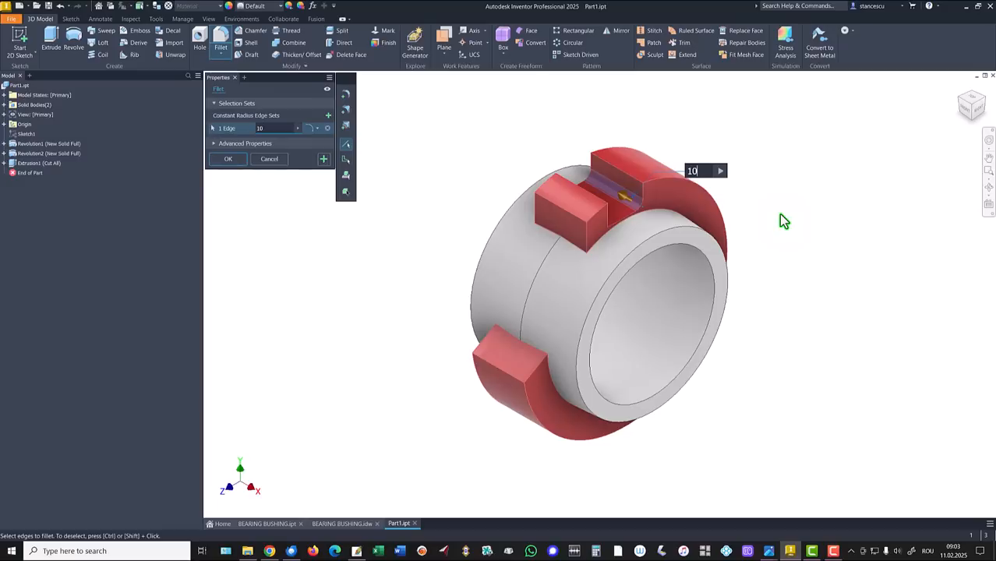
shift+middle_drag(780, 215, 579, 222)
scroll(578, 222, up, 3)
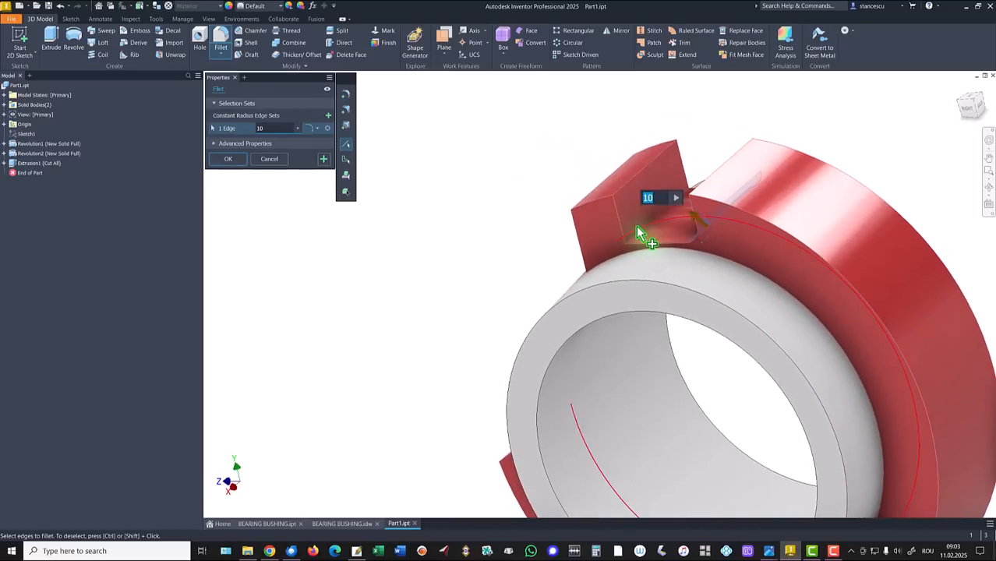
click(656, 215)
key(F5)
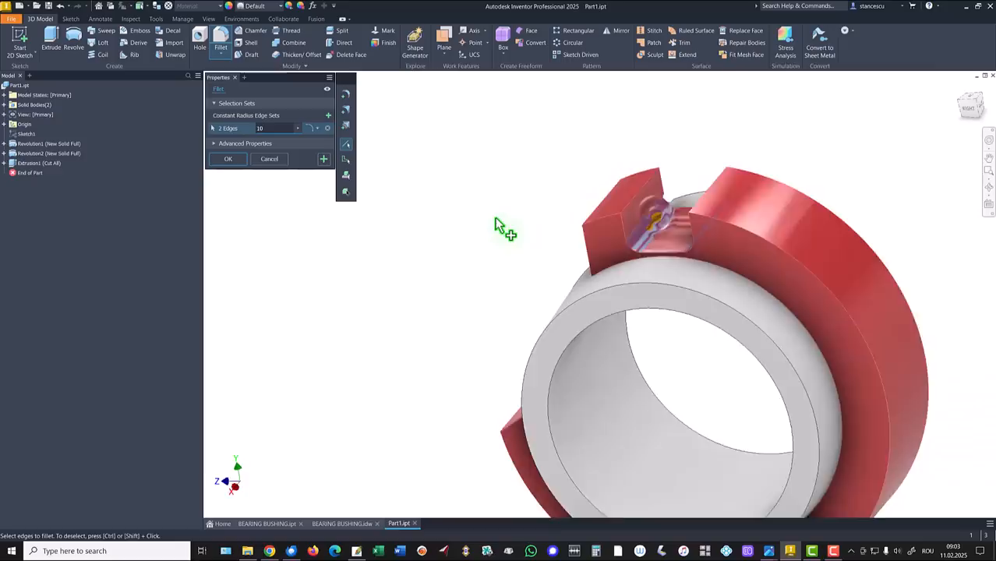
click(225, 161)
Step: Chamfer the slot's two upper outer edges by 2 mm
scroll(520, 224, up, 3)
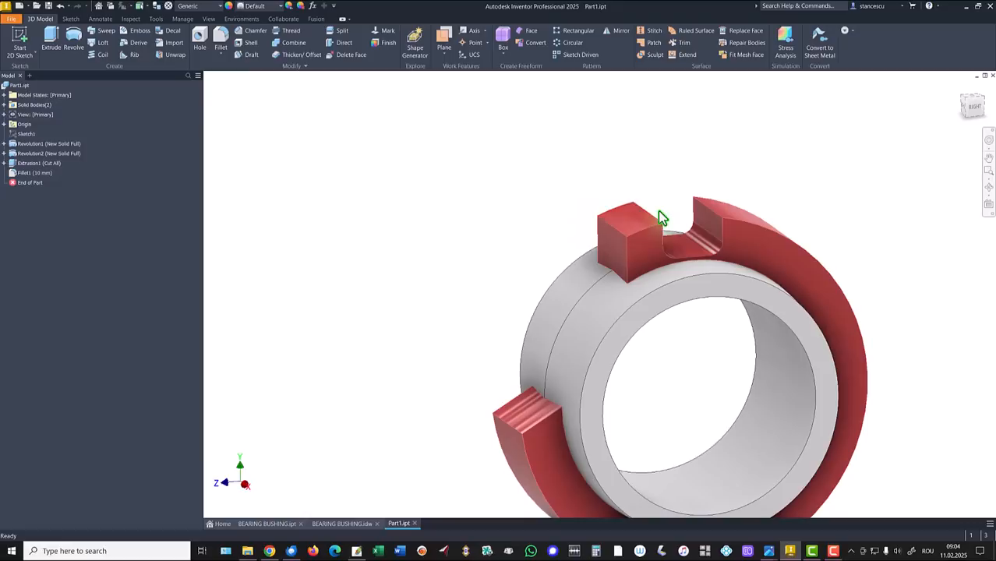
click(703, 205)
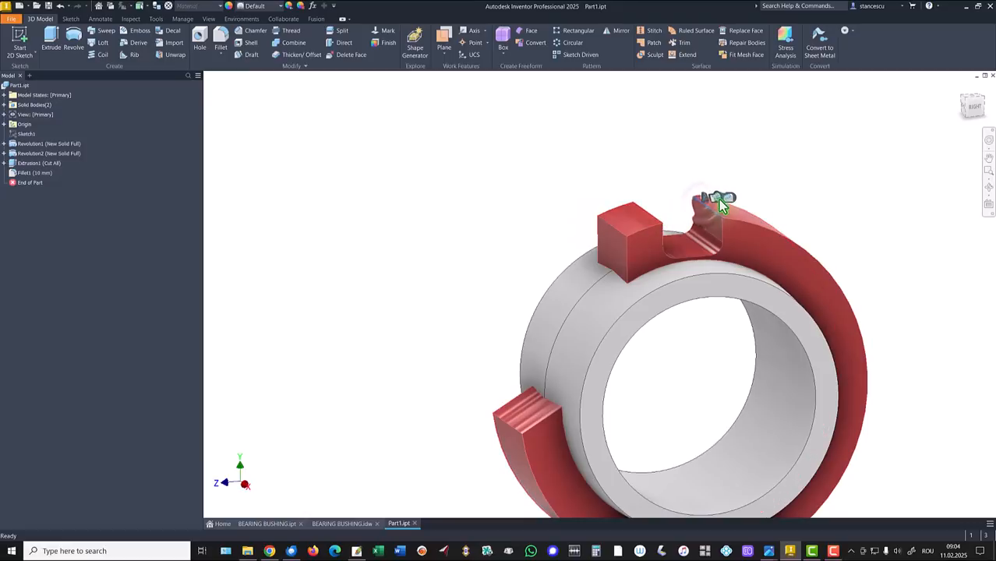
click(730, 199)
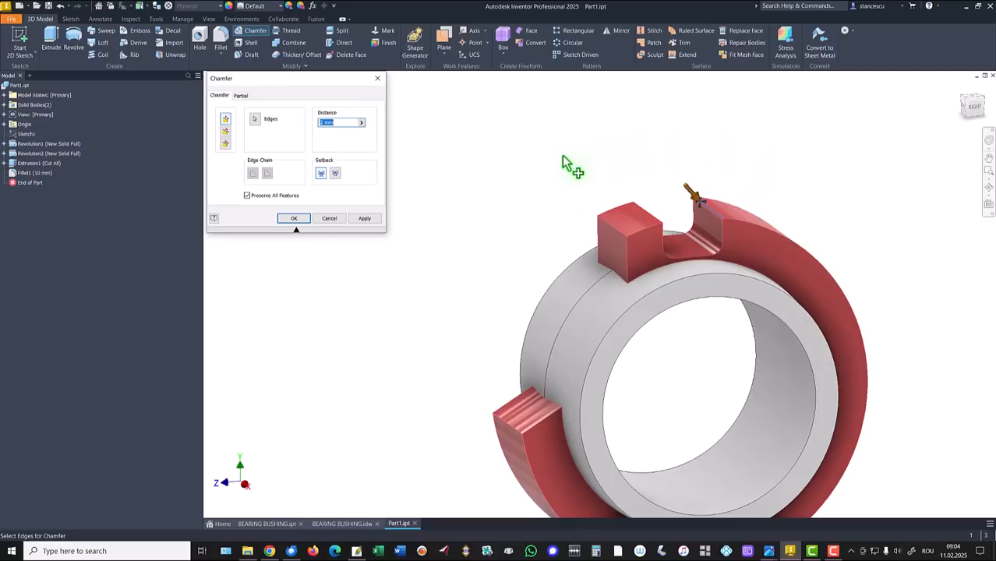
shift+middle_drag(512, 232, 678, 240)
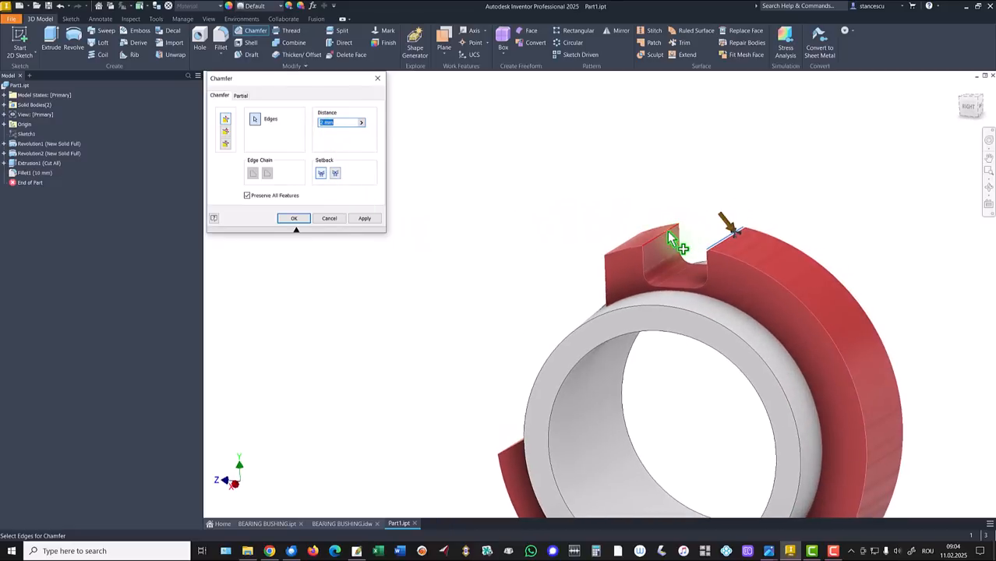
click(303, 219)
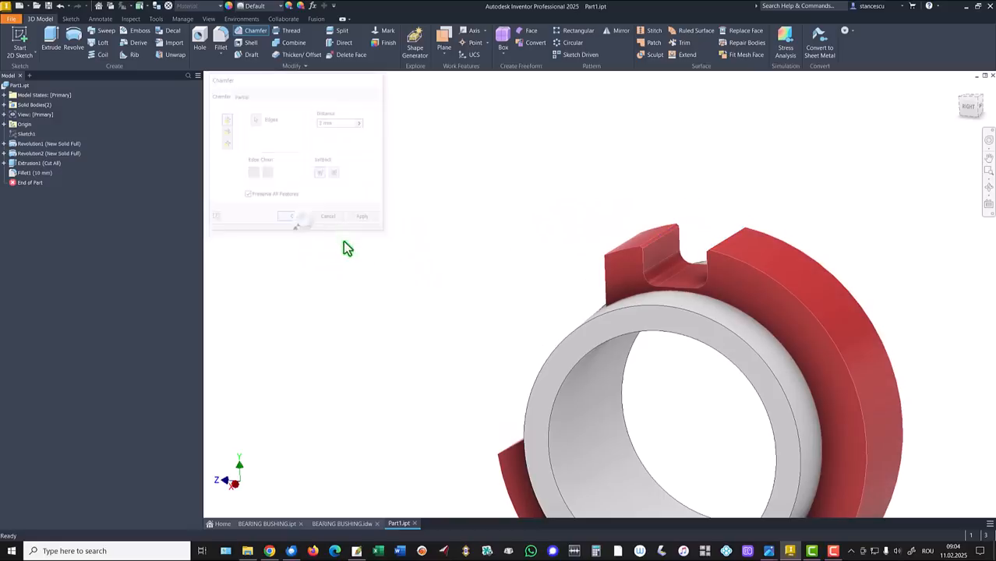
Step: Circular-pattern the extruded cut, its fillet and its chamfer about the sleeve's bore axis with 3 occurrences over 360 degrees
key(F6)
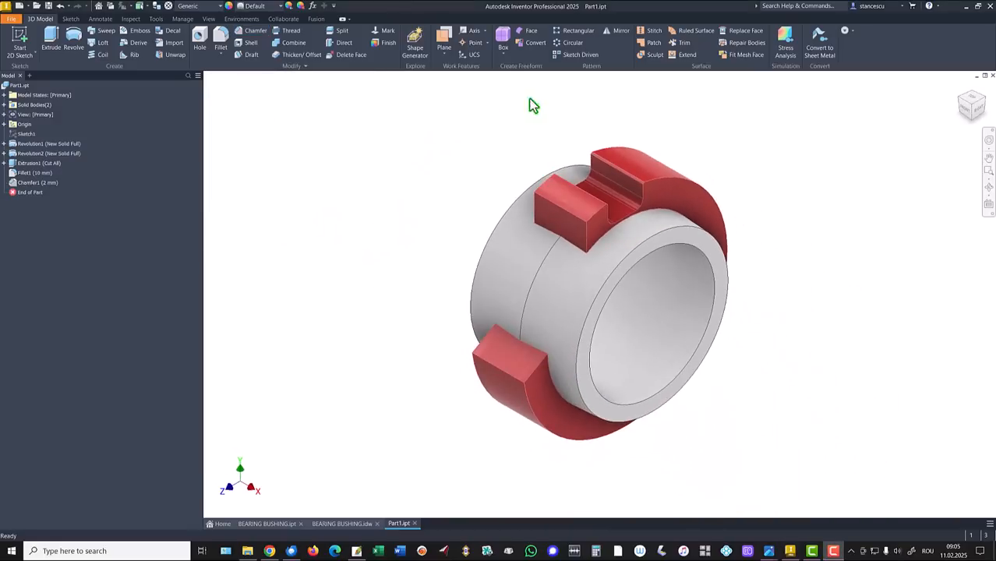
click(573, 42)
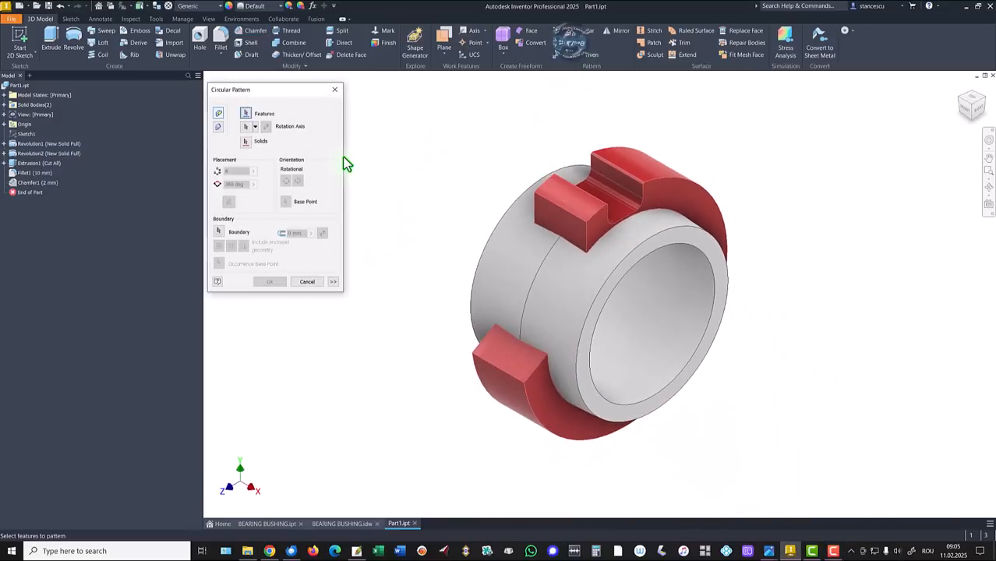
click(18, 183)
click(25, 165)
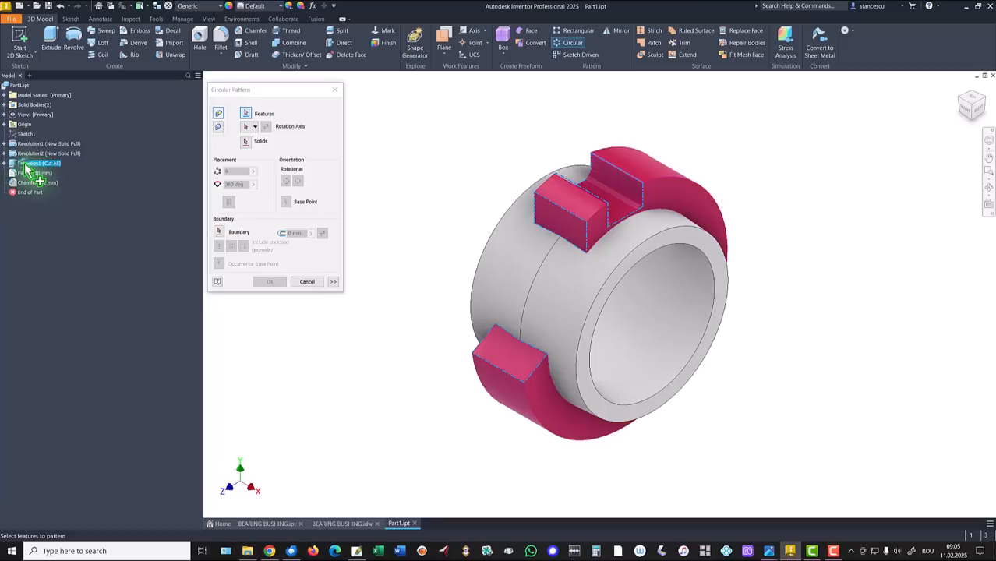
click(27, 173)
click(28, 183)
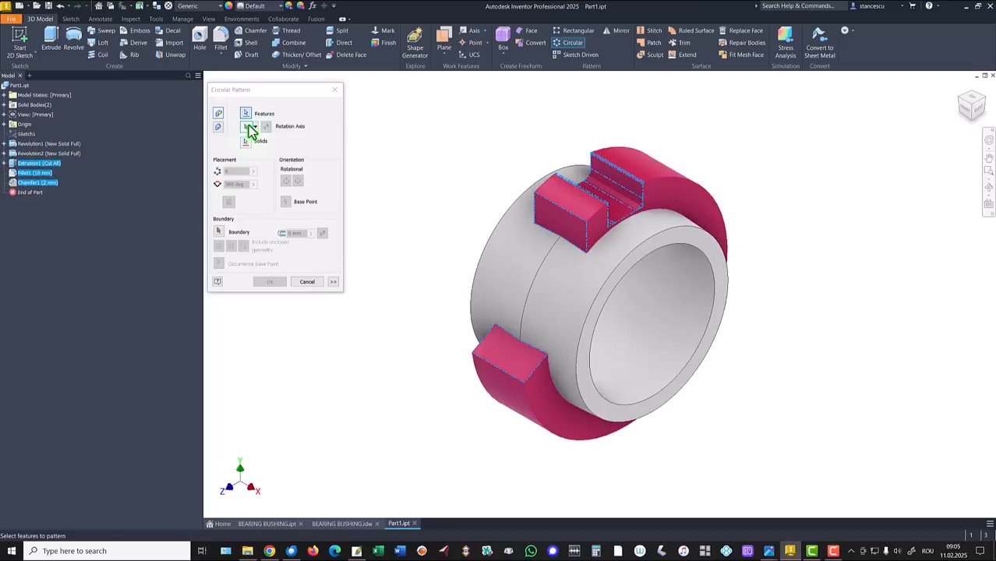
click(681, 294)
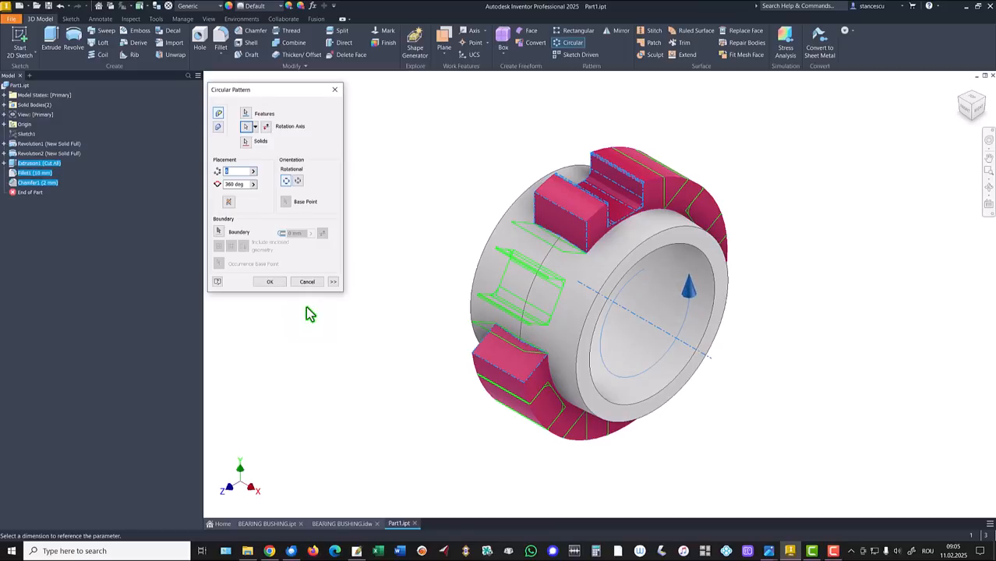
text(3)
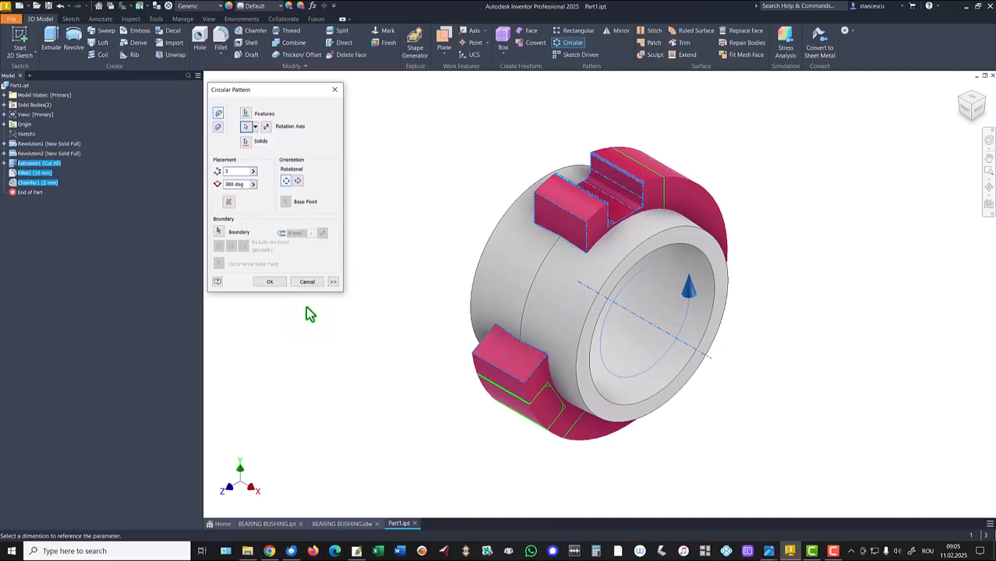
click(268, 283)
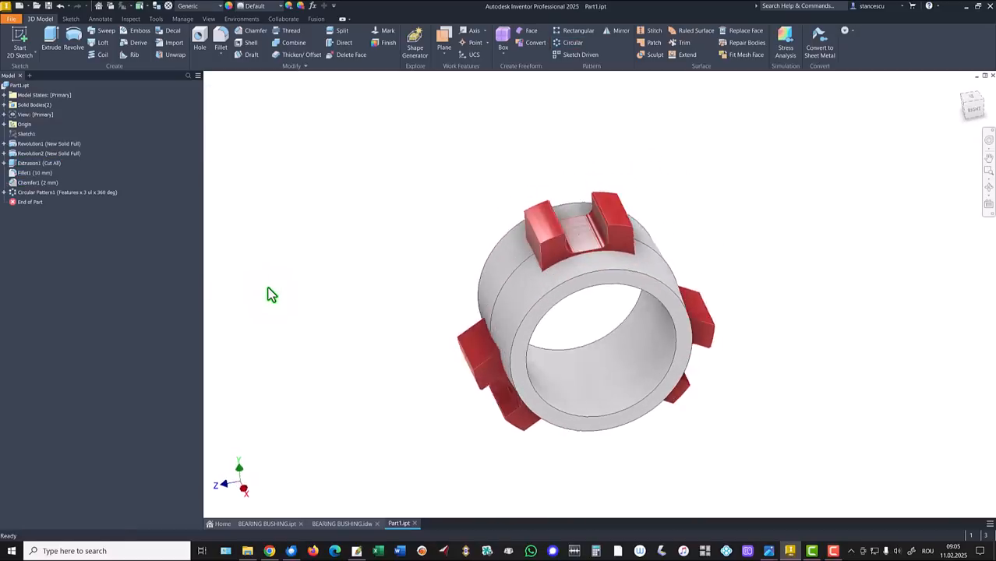
Step: Combine the sleeve as base body with the red lug body as tool body using Join
key(F6)
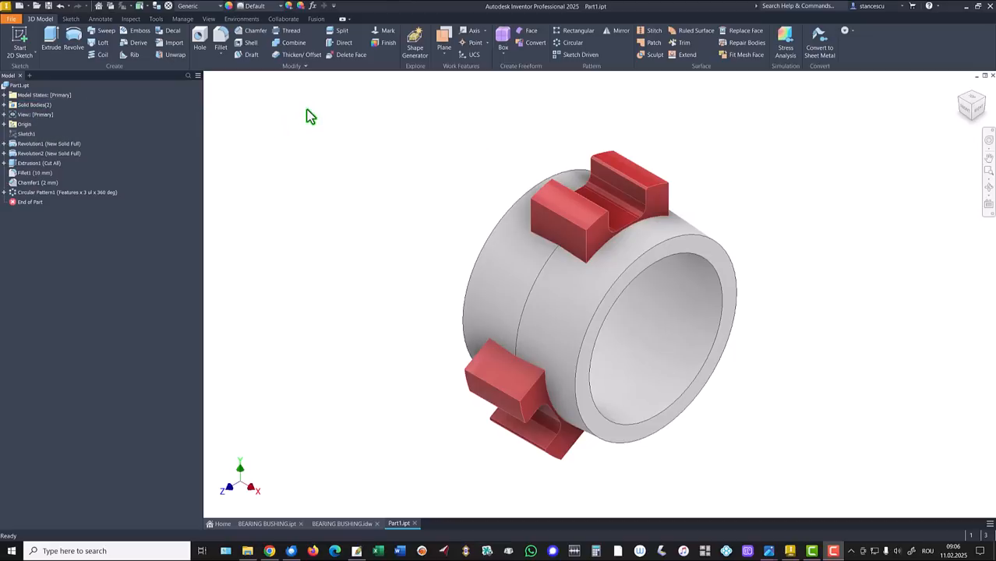
click(295, 44)
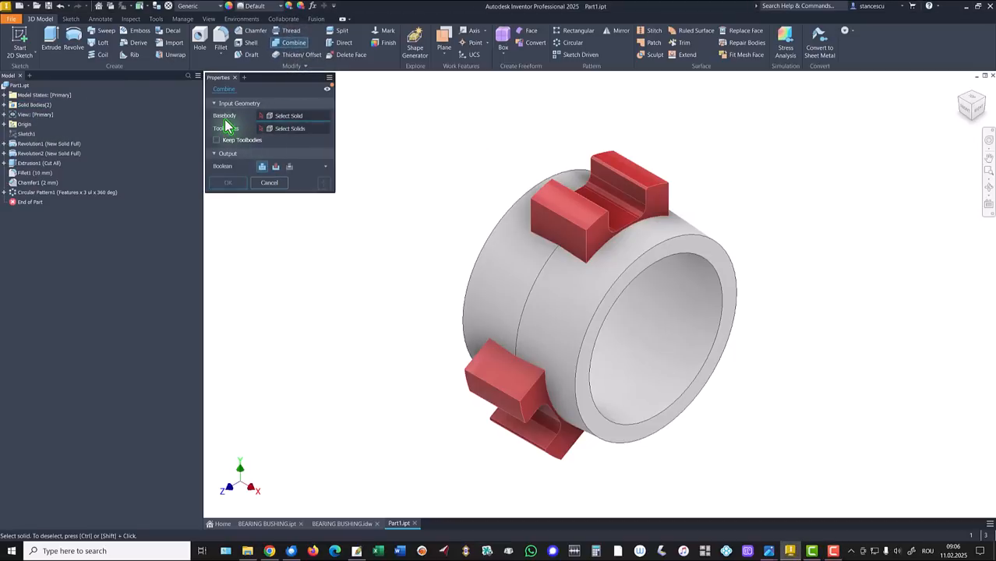
click(511, 291)
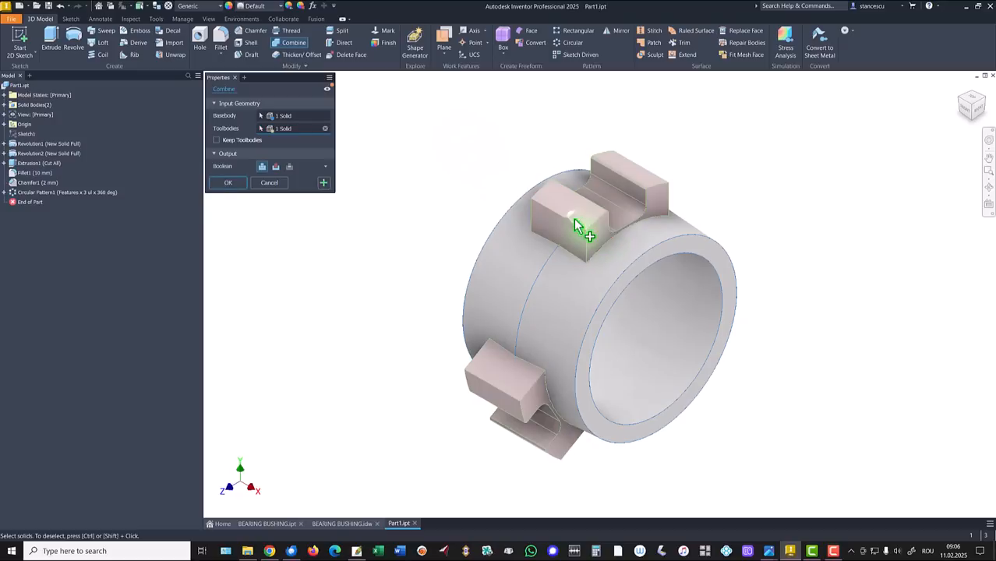
click(228, 183)
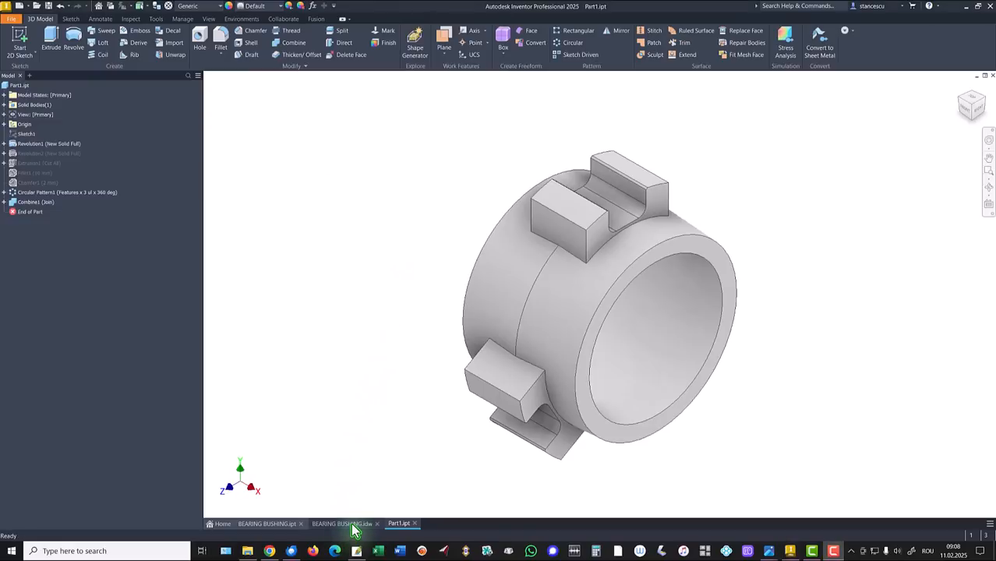
Step: Examine the bushing drawing and the curved blend surface beside a lug on the finished BEARING BUSHING.ipt part
click(352, 526)
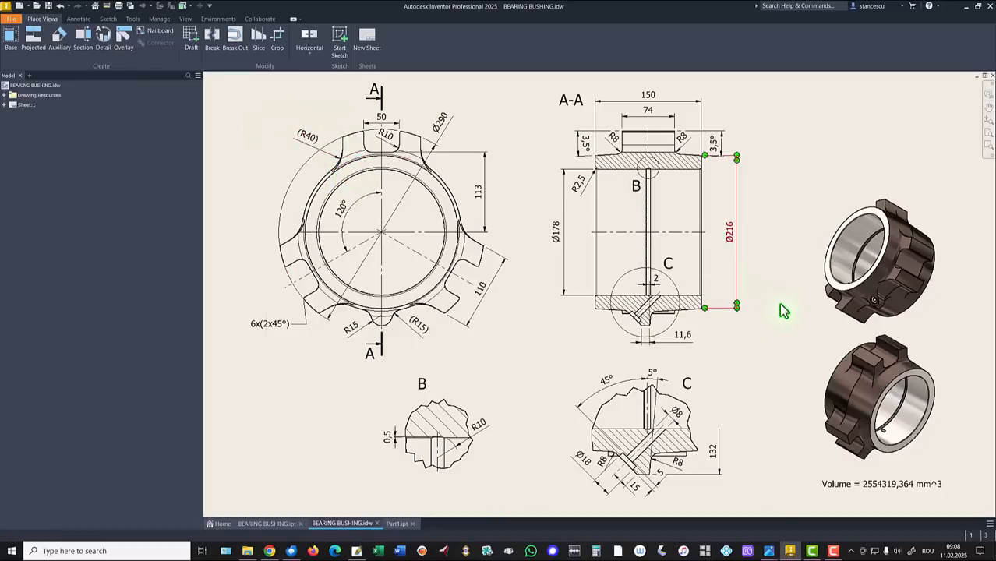
click(261, 524)
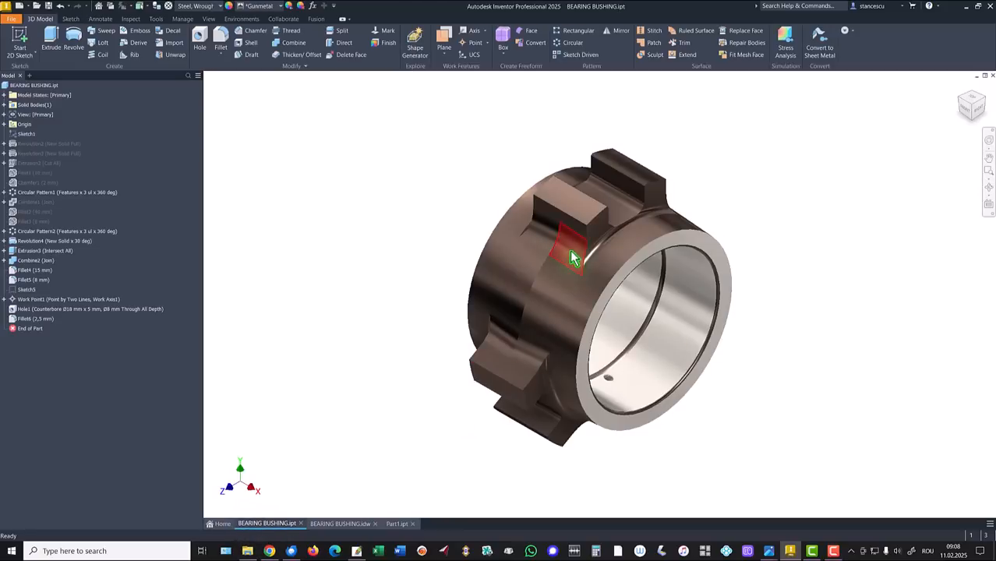
scroll(573, 251, up, 5)
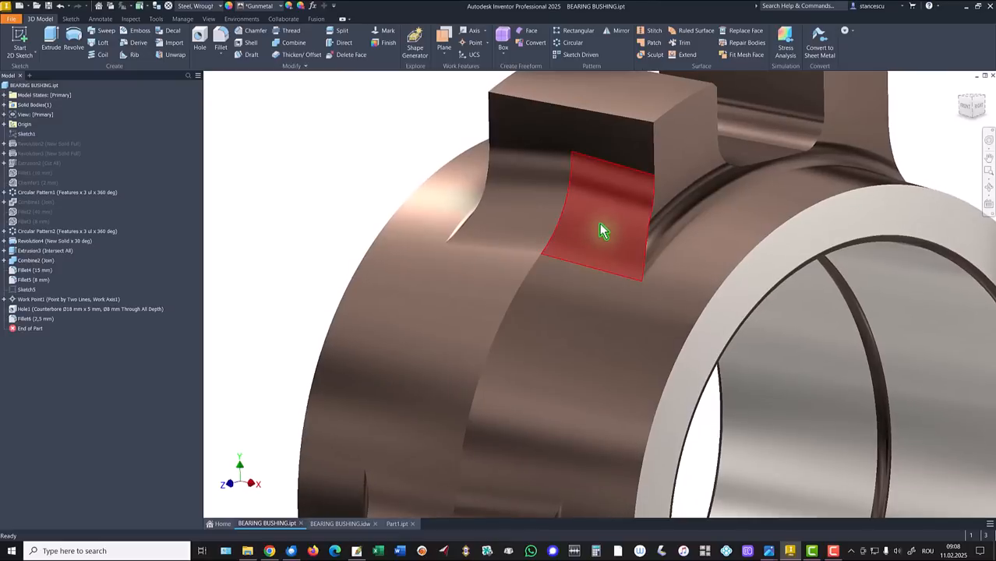
Step: Inspect the two adjoining halves of the lug's curved blend face on the finished bushing and restore the home view
click(602, 230)
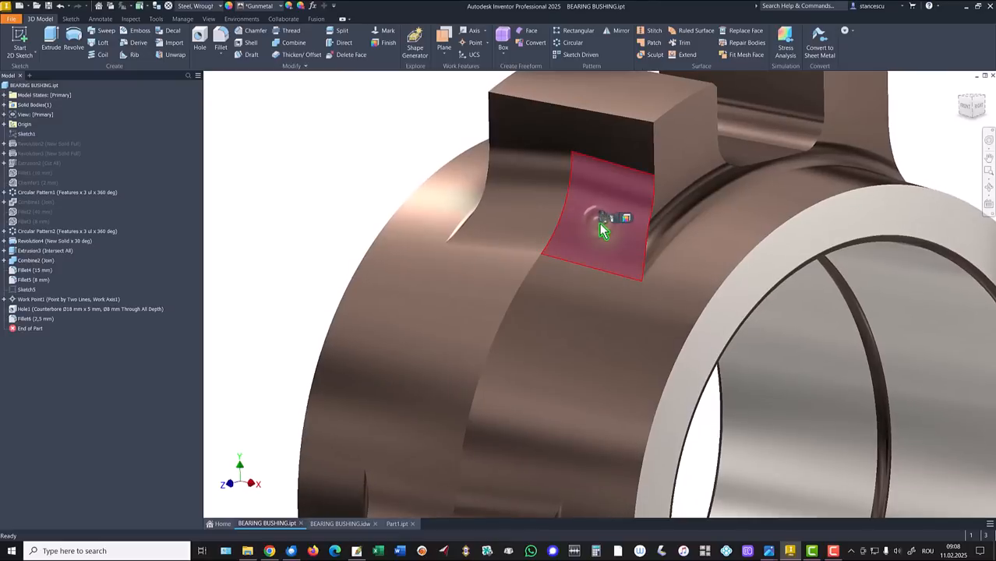
click(524, 206)
key(F6)
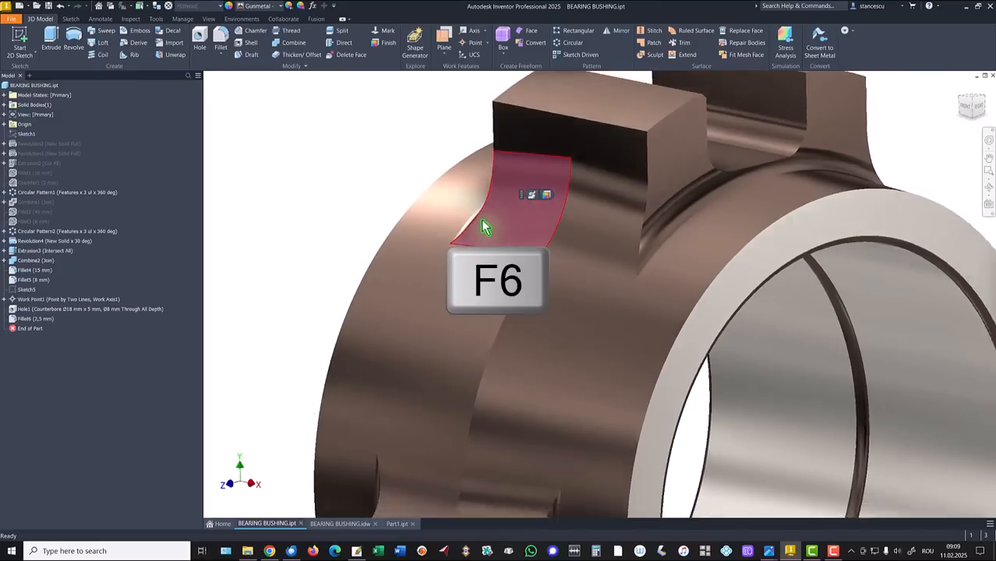
key(Home)
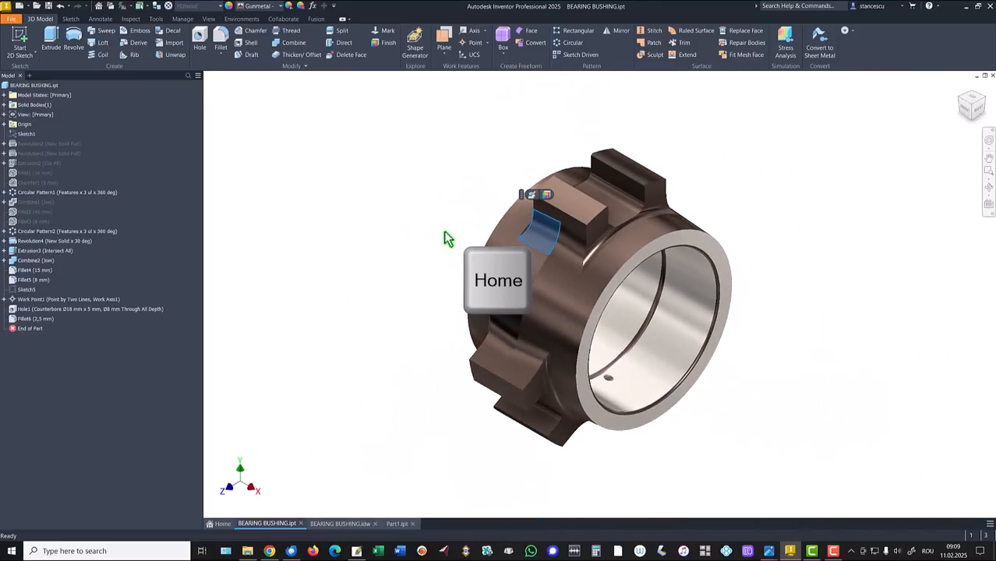
click(392, 392)
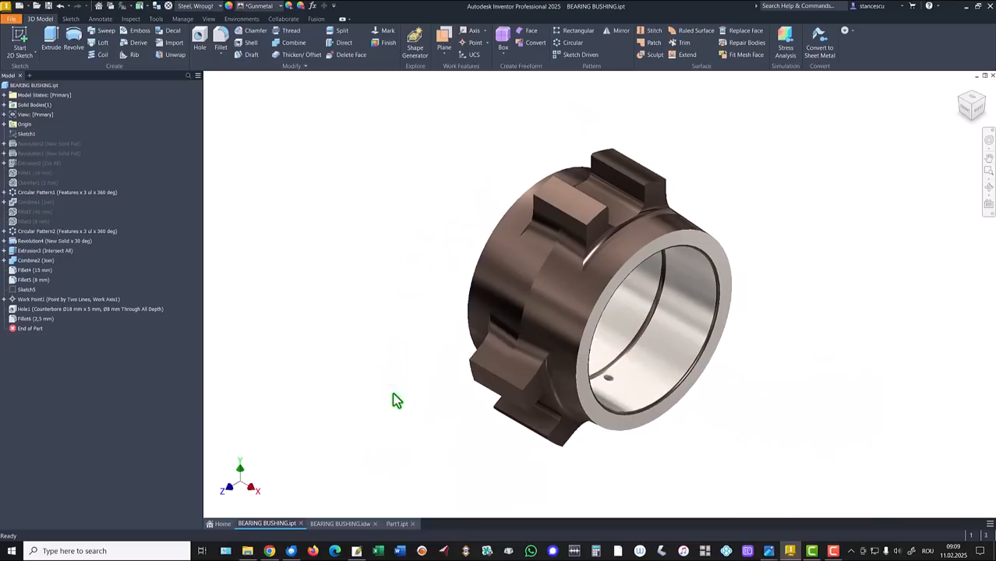
Step: In Part1.ipt, set up a 40 mm fillet on both base edge segments along the upper lug's outer side
click(395, 524)
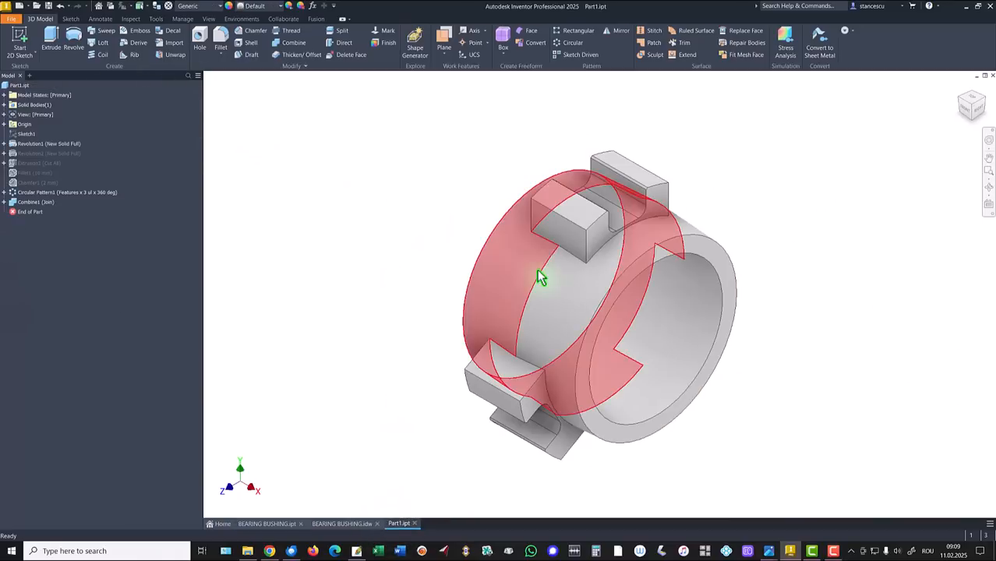
click(571, 254)
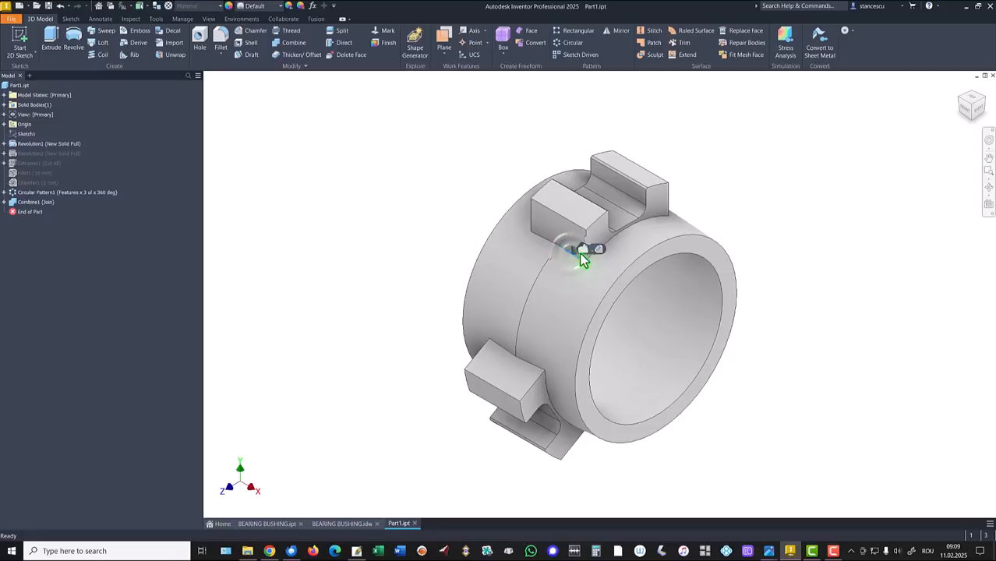
click(586, 251)
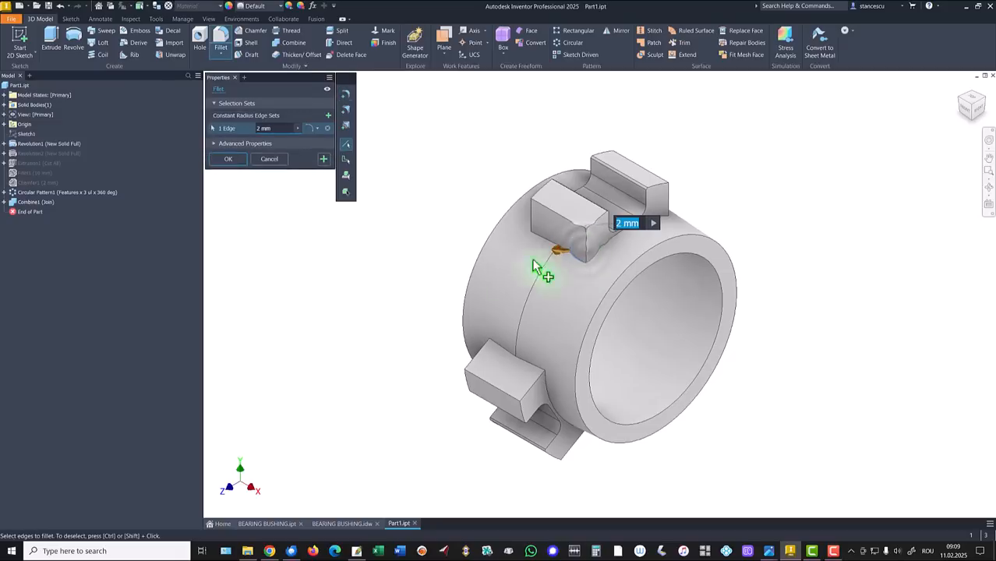
text(40)
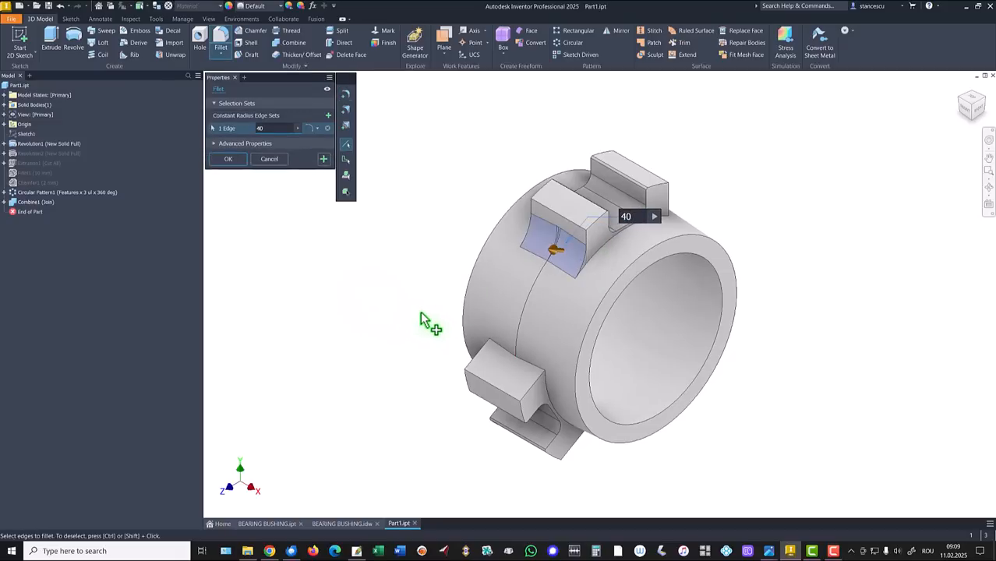
scroll(558, 248, down, 3)
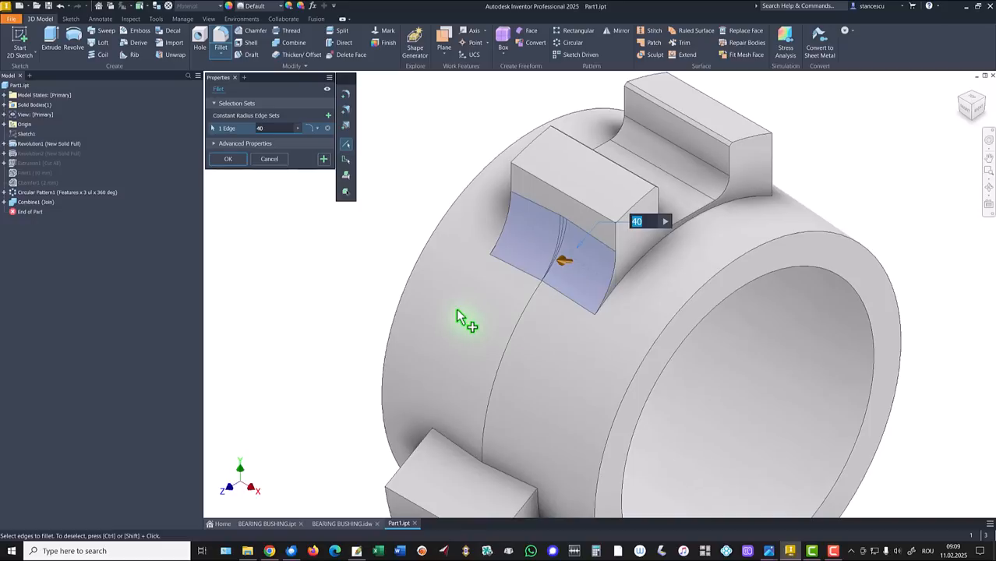
ctrl+click(594, 274)
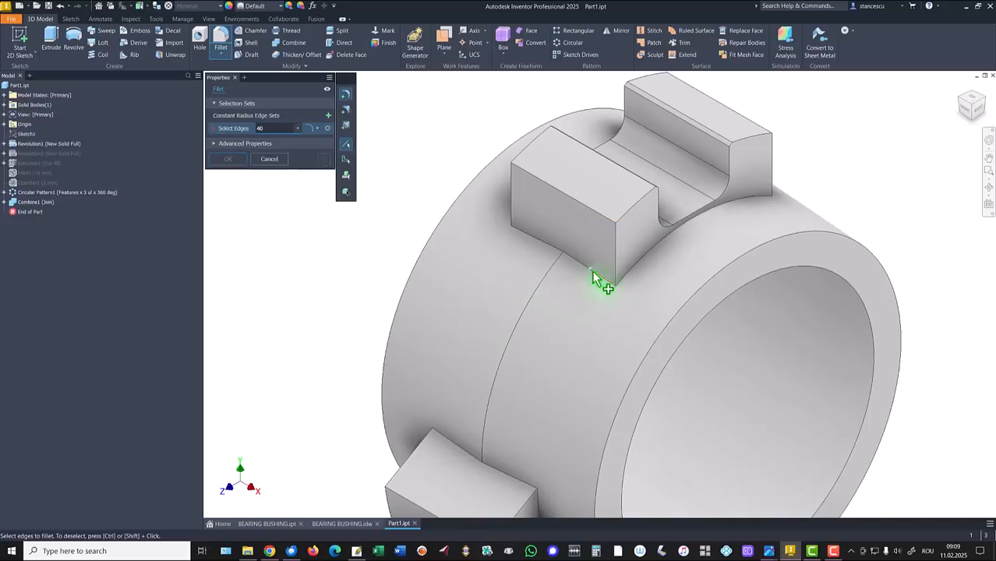
click(536, 246)
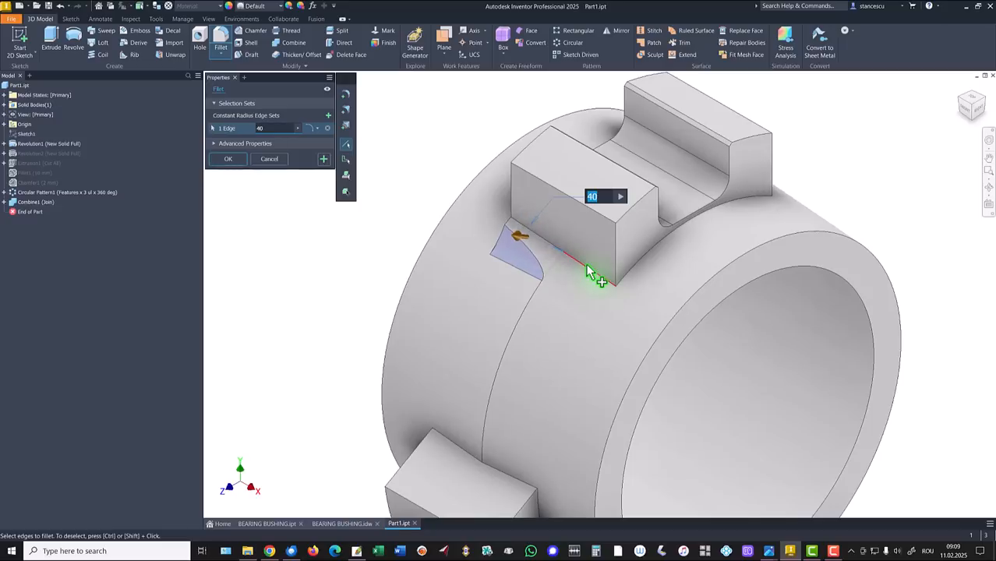
click(590, 272)
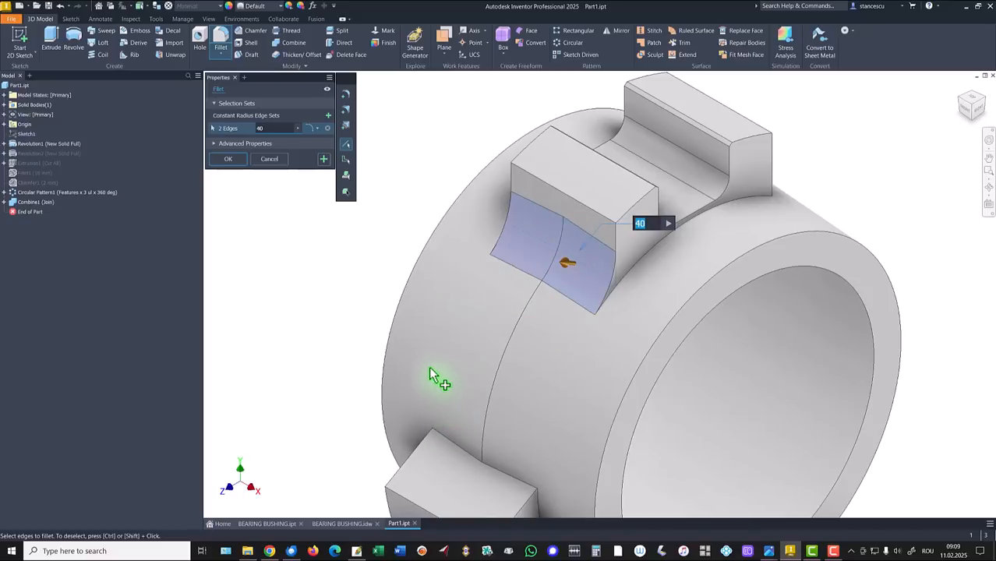
Step: Add both outer base edge segments of each of the next two lugs around the sleeve to the 40 mm fillet
middle_drag(429, 373, 446, 289)
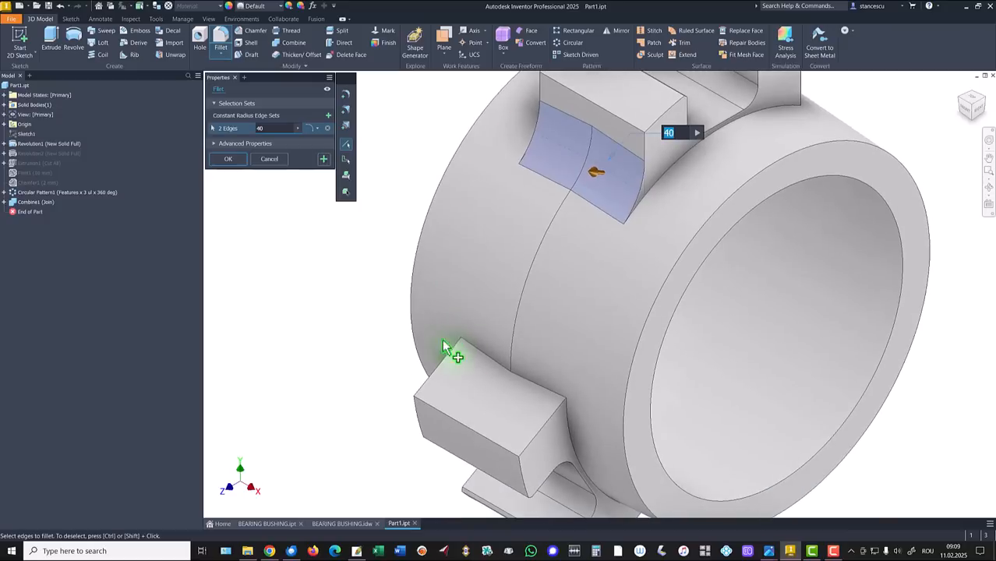
click(491, 365)
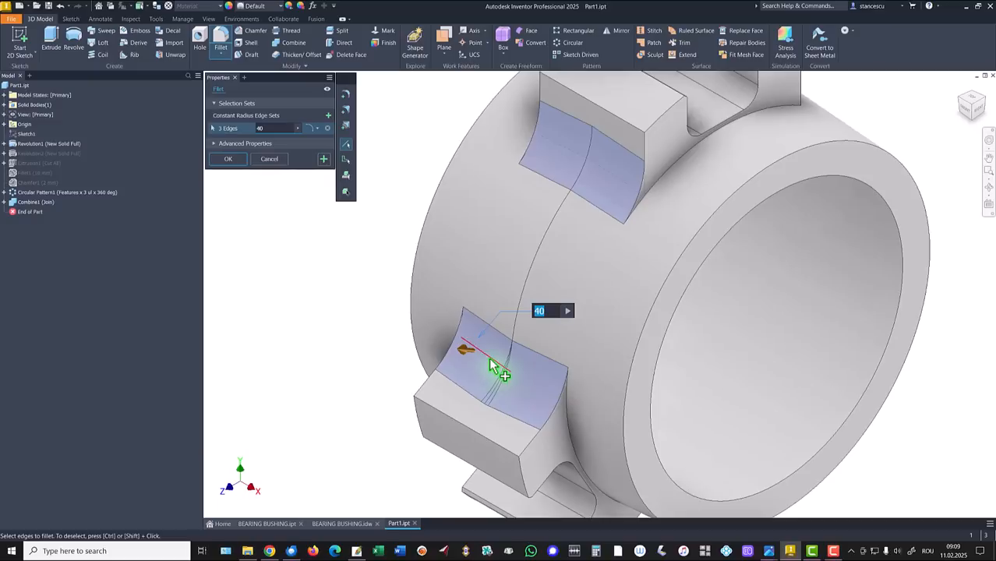
ctrl+click(491, 364)
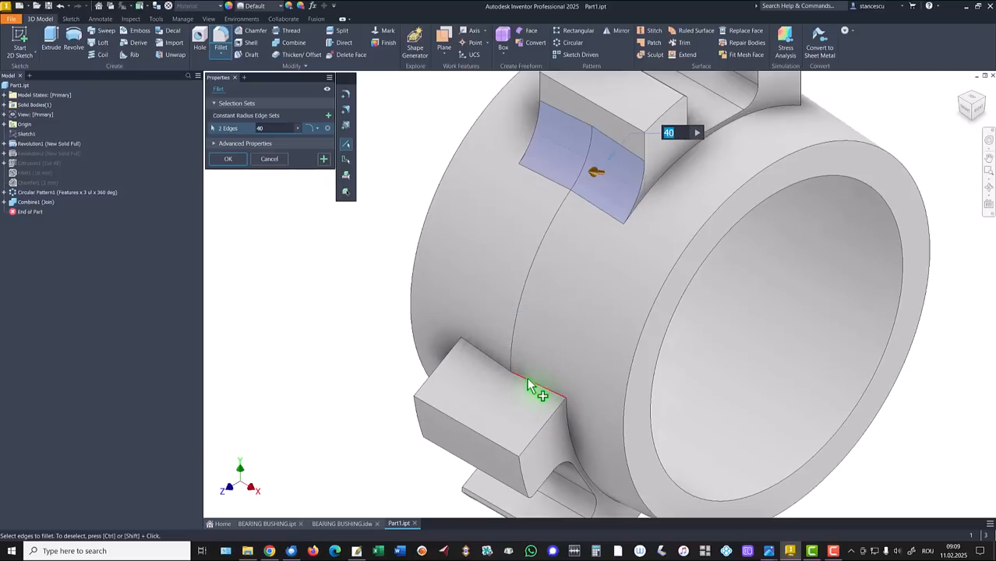
click(484, 371)
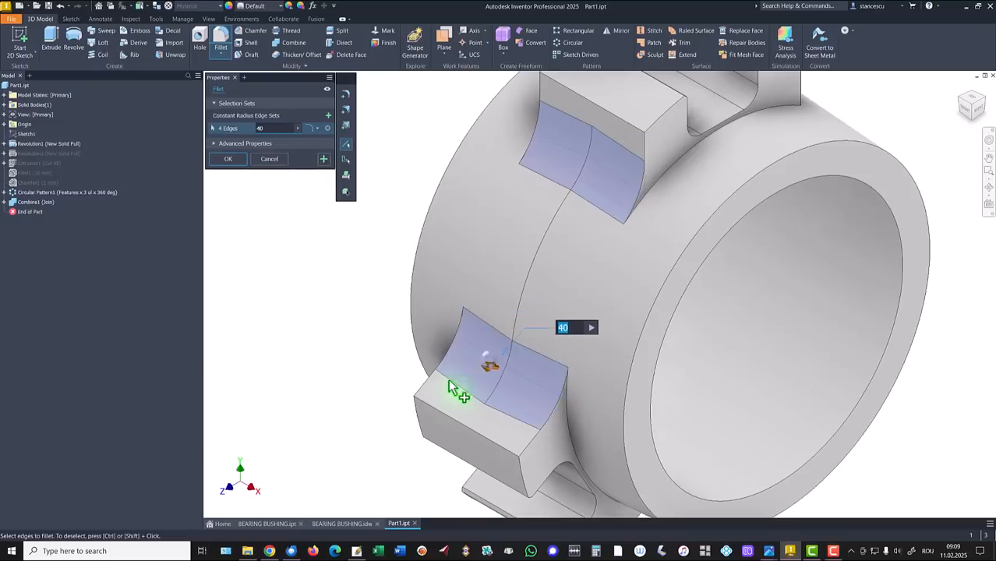
shift+middle_drag(439, 394, 550, 401)
scroll(549, 394, down, 2)
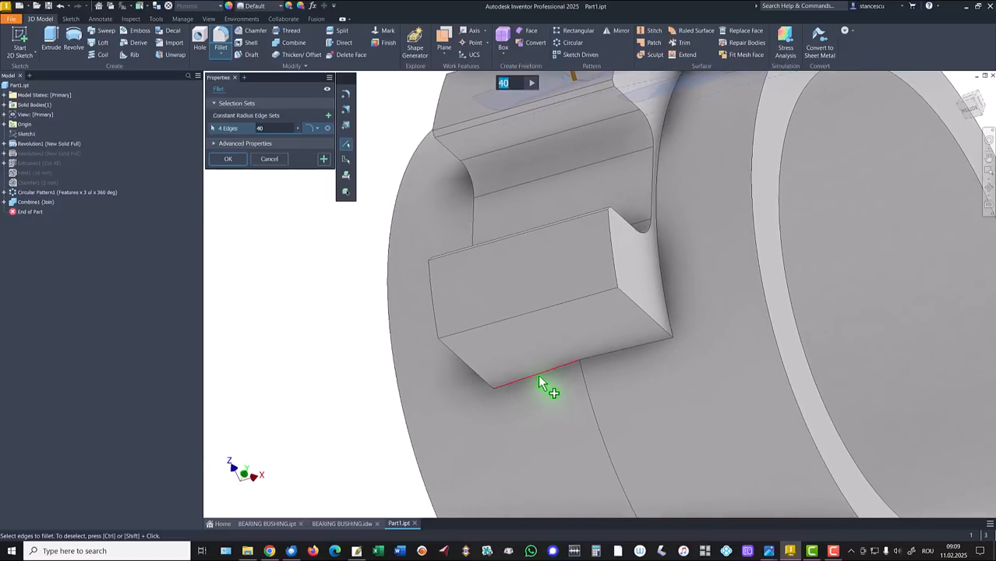
click(540, 382)
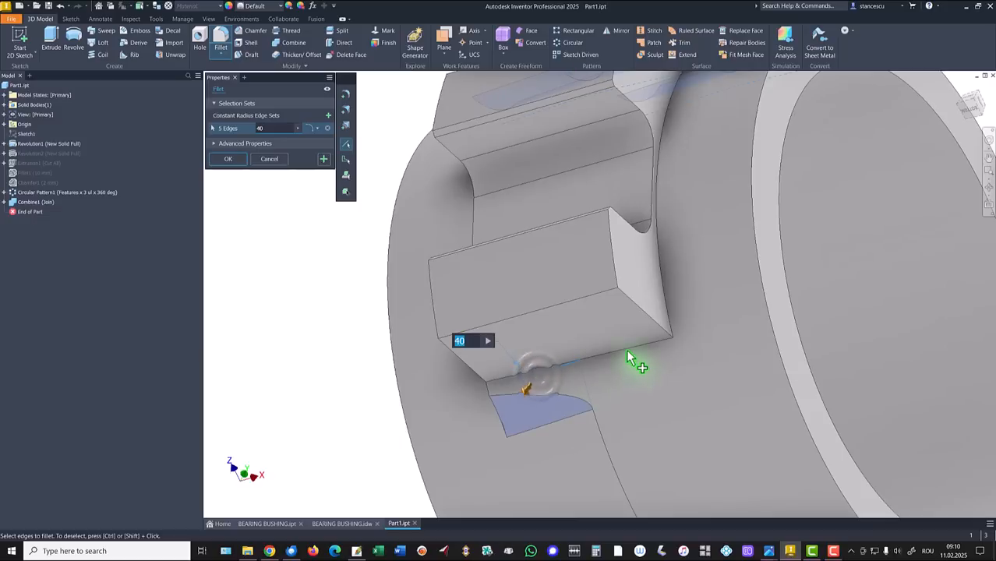
click(610, 353)
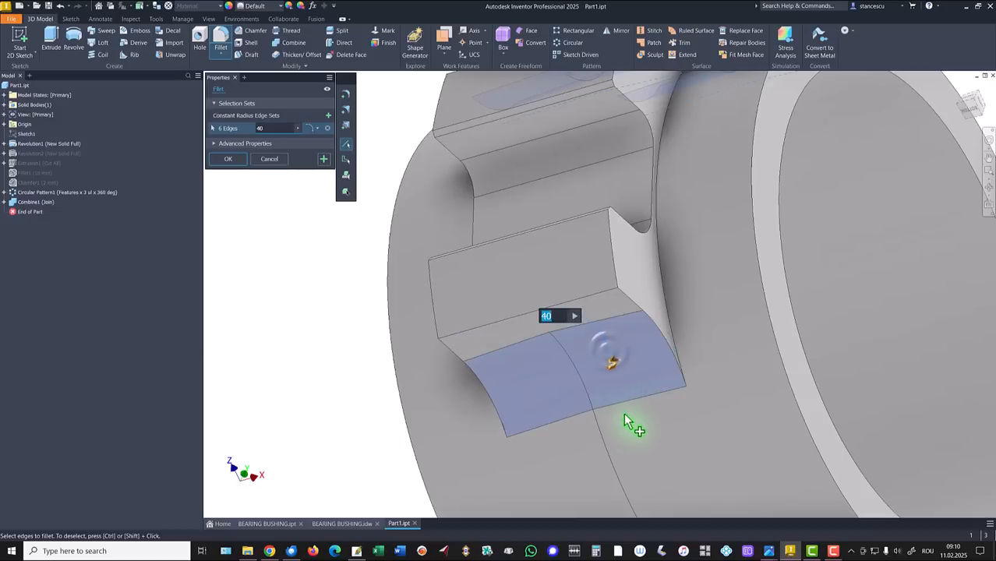
Step: Add both outer base edge segments of the fourth lug to the 40 mm fillet, selecting each segment separately
scroll(639, 419, up, 3)
shift+middle_drag(639, 420, 639, 418)
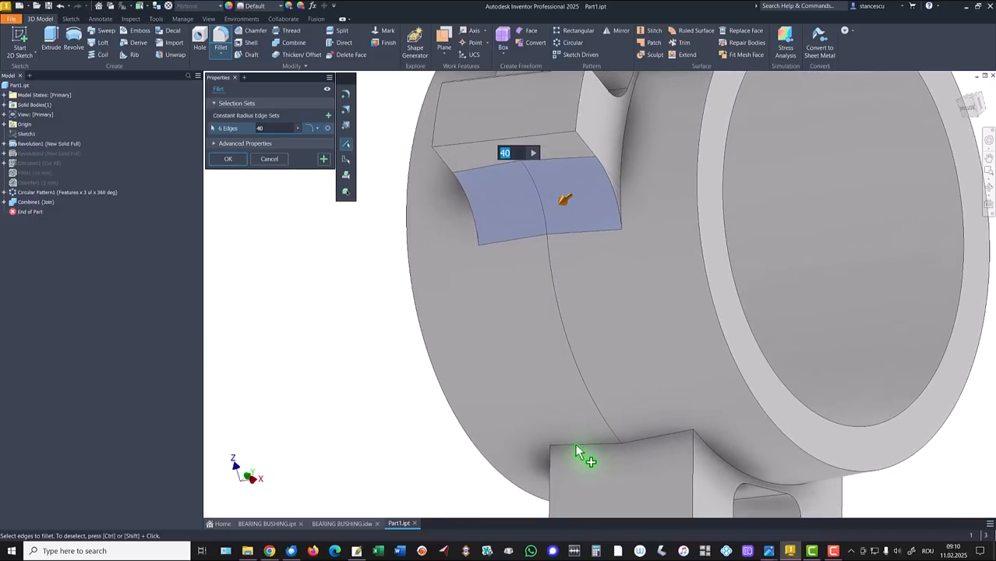
click(576, 450)
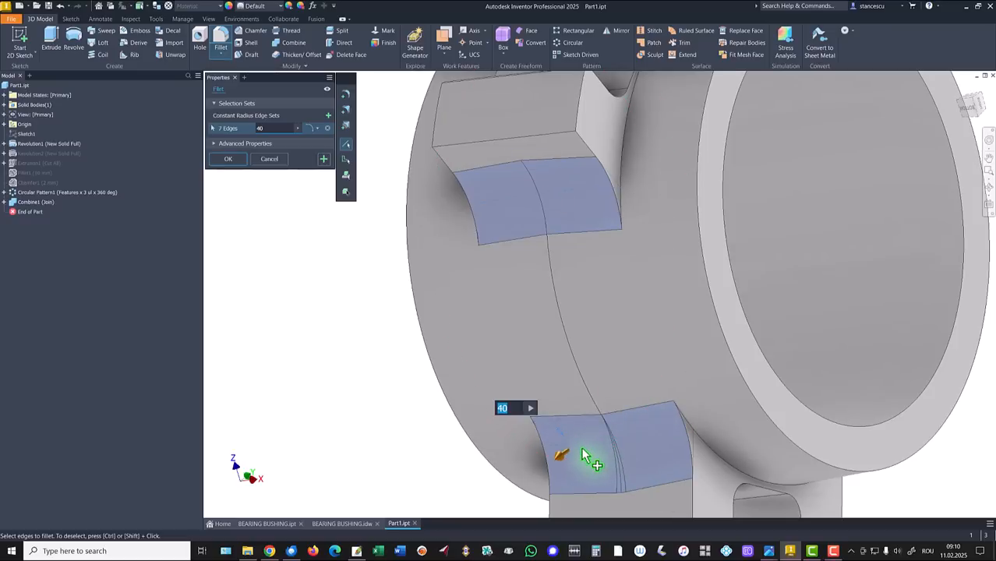
ctrl+click(592, 450)
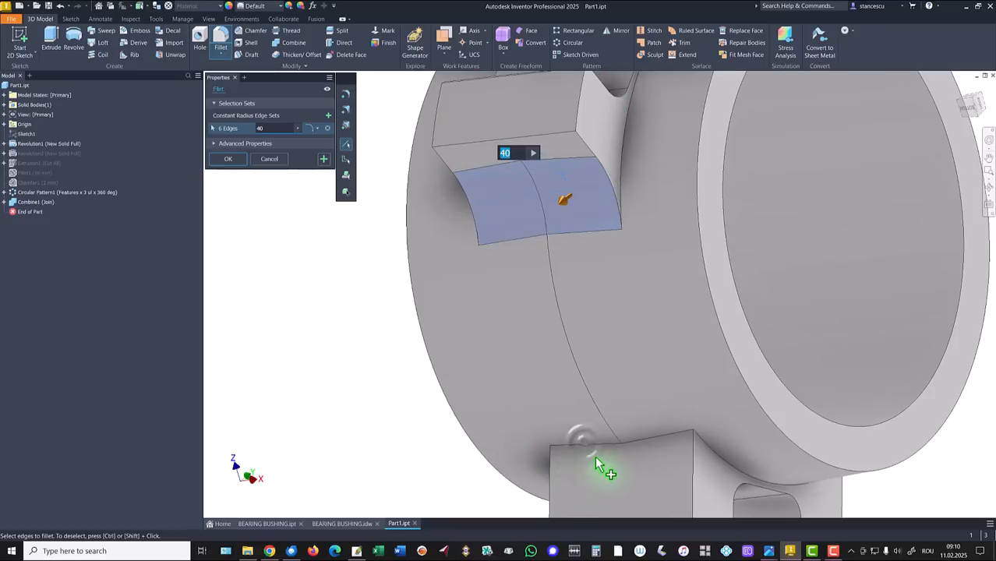
click(593, 450)
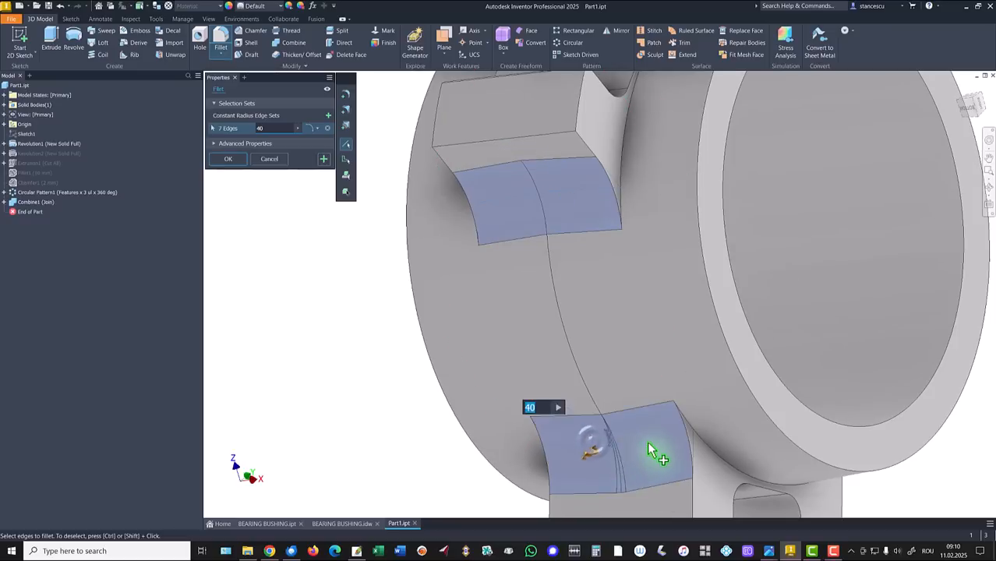
ctrl+click(572, 452)
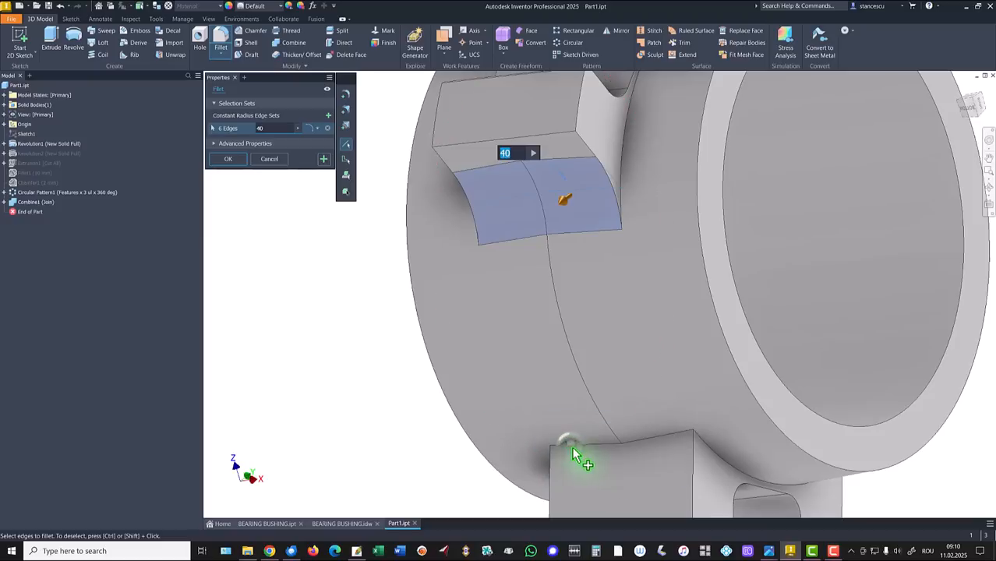
click(653, 446)
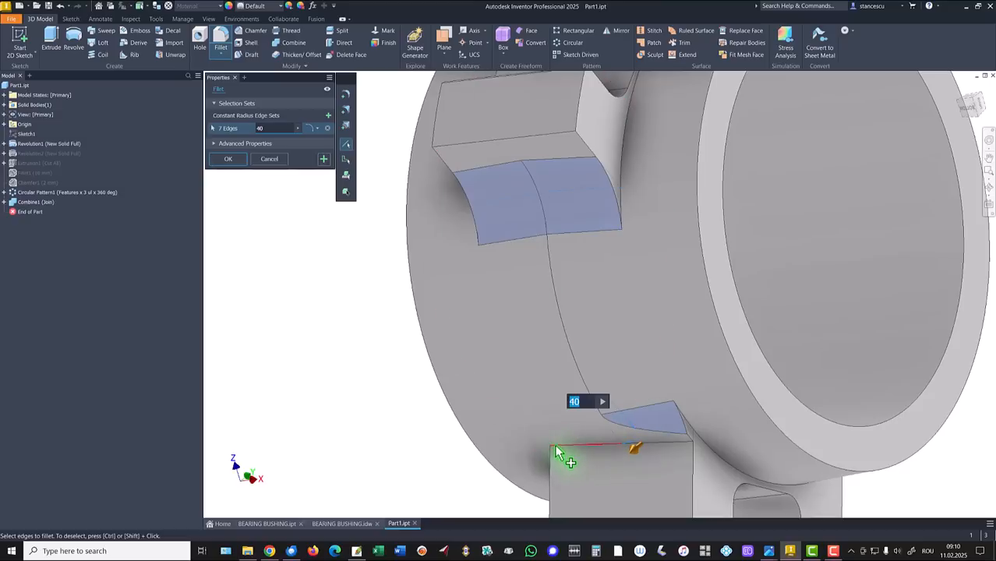
click(583, 446)
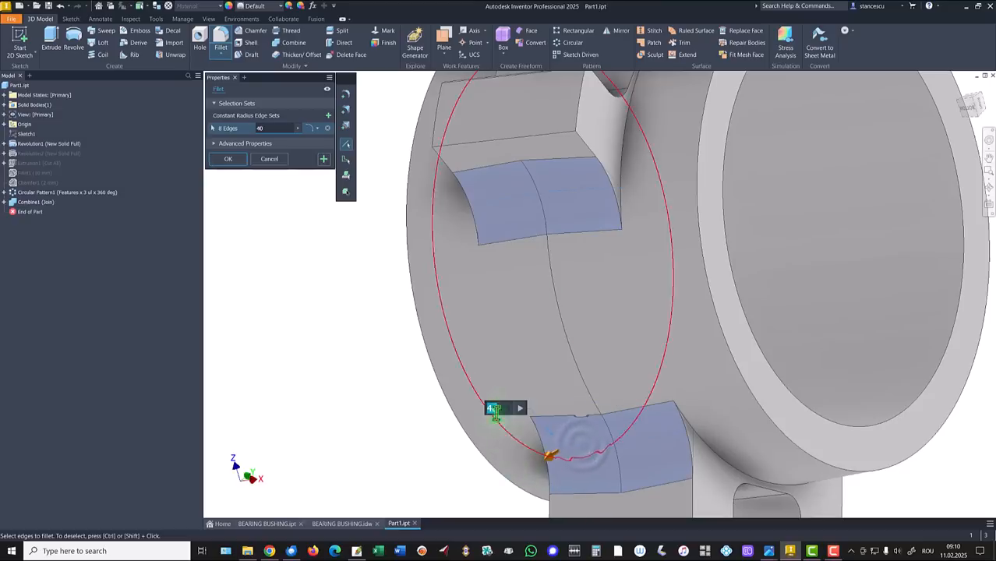
Step: Add the outer base edge segments of the last two lugs and apply the 40 mm fillet to all 12 edges
shift+middle_drag(535, 369, 622, 299)
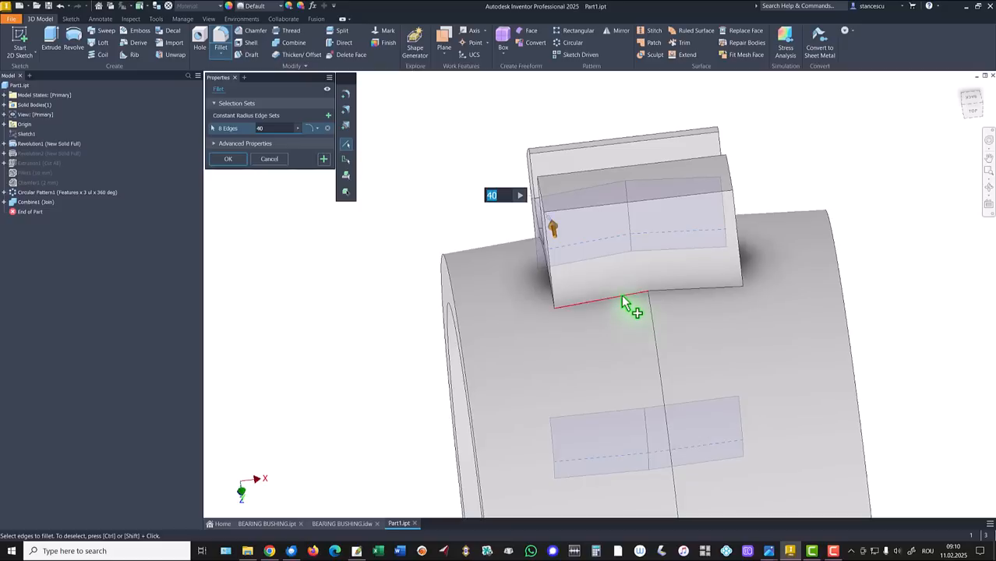
click(622, 300)
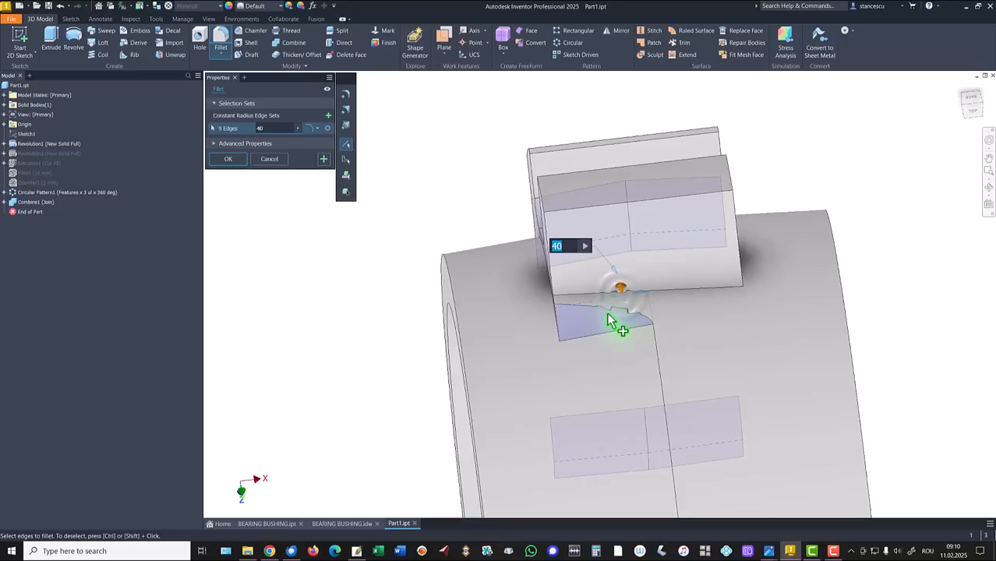
click(696, 296)
shift+middle_drag(689, 367, 608, 438)
click(627, 435)
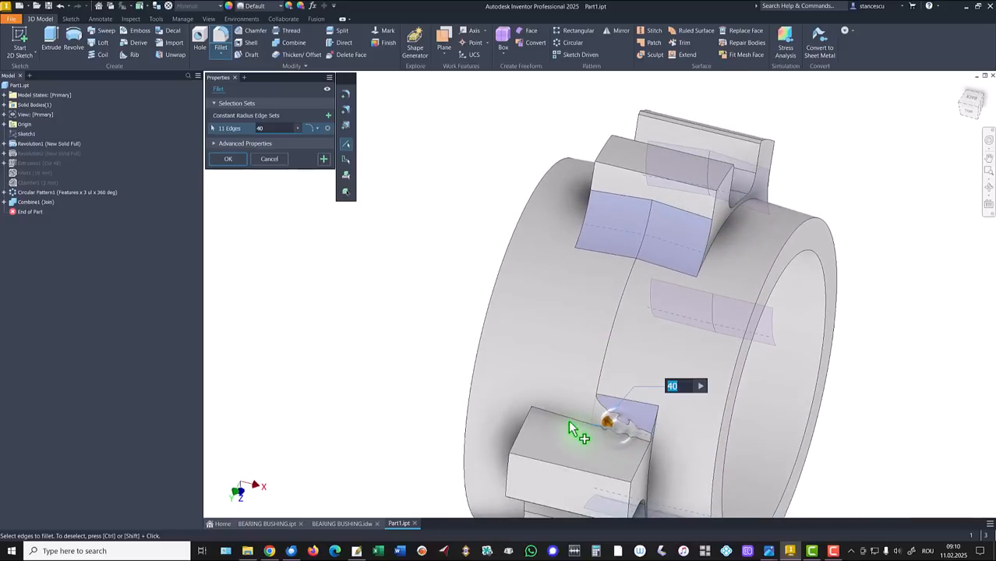
click(566, 427)
shift+middle_drag(540, 436, 382, 349)
key(F6)
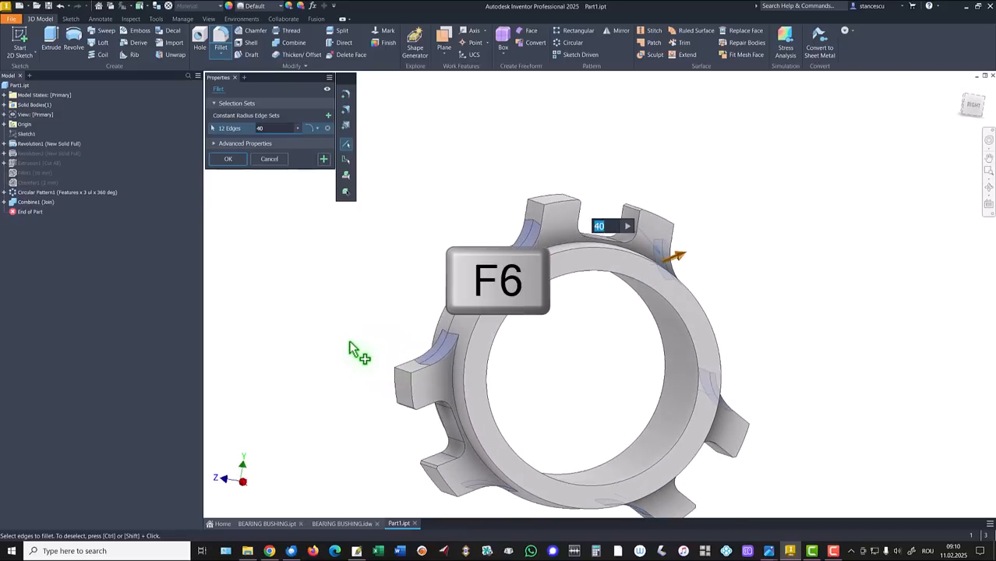
click(228, 159)
key(F6)
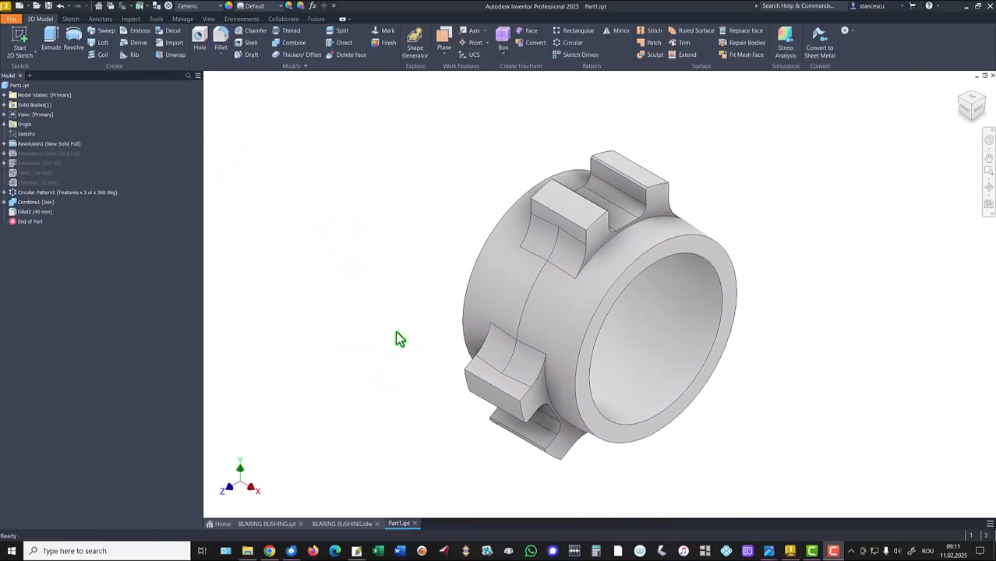
Step: Check the lug radius in the BEARING BUSHING.idw drawing, and set up an 8 mm fillet on the first three lug-to-sleeve side edges in Part1.ipt
click(341, 522)
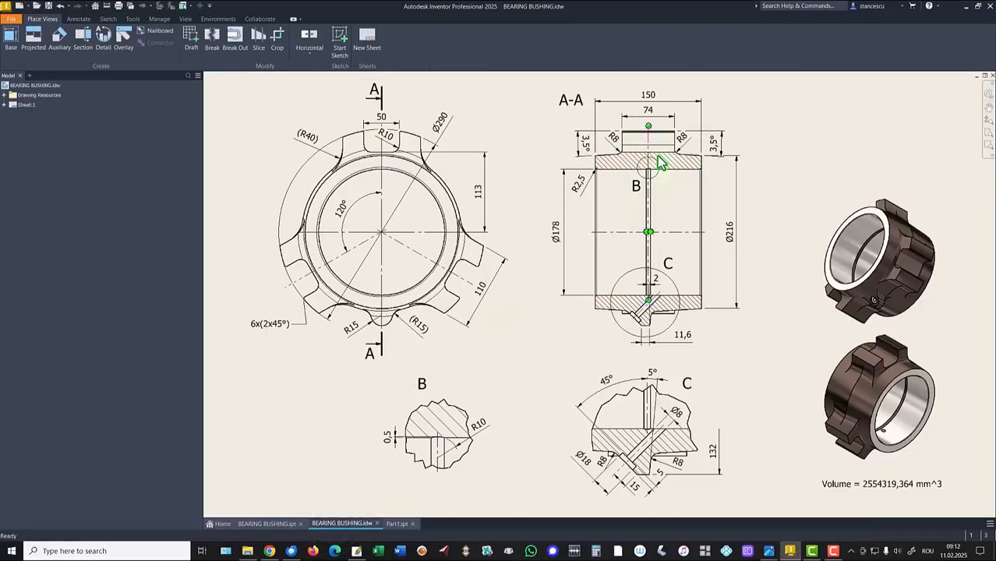
click(395, 524)
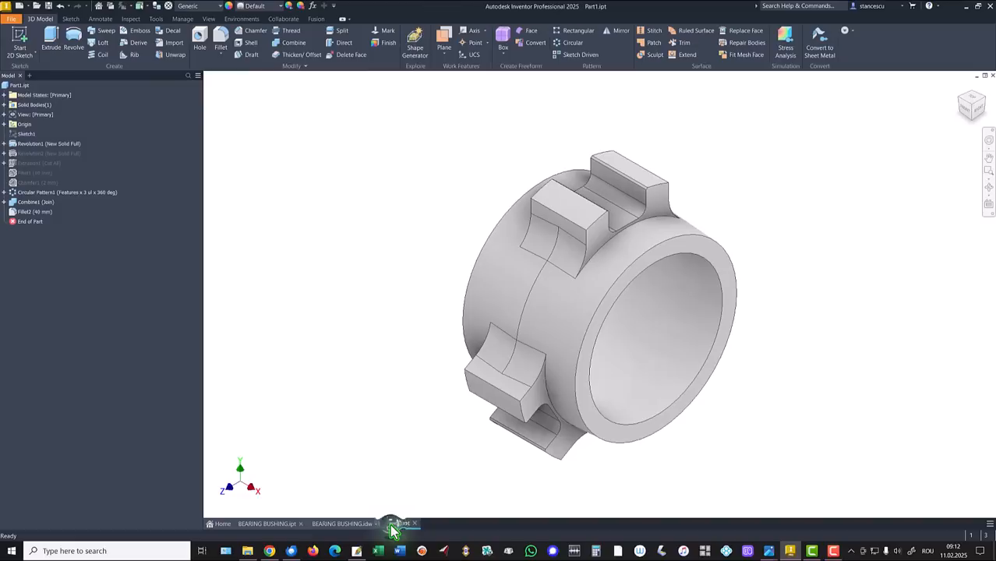
click(605, 245)
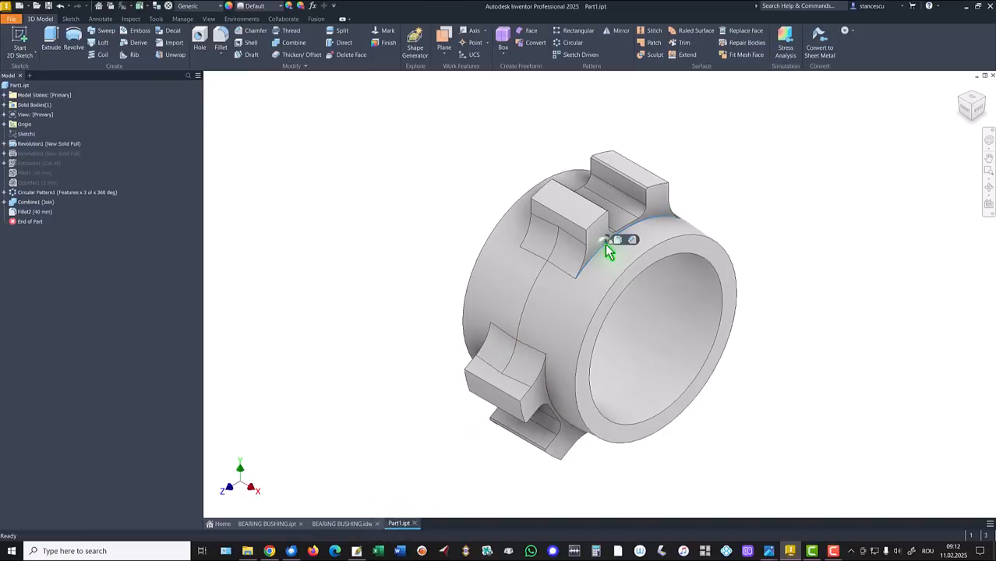
click(615, 240)
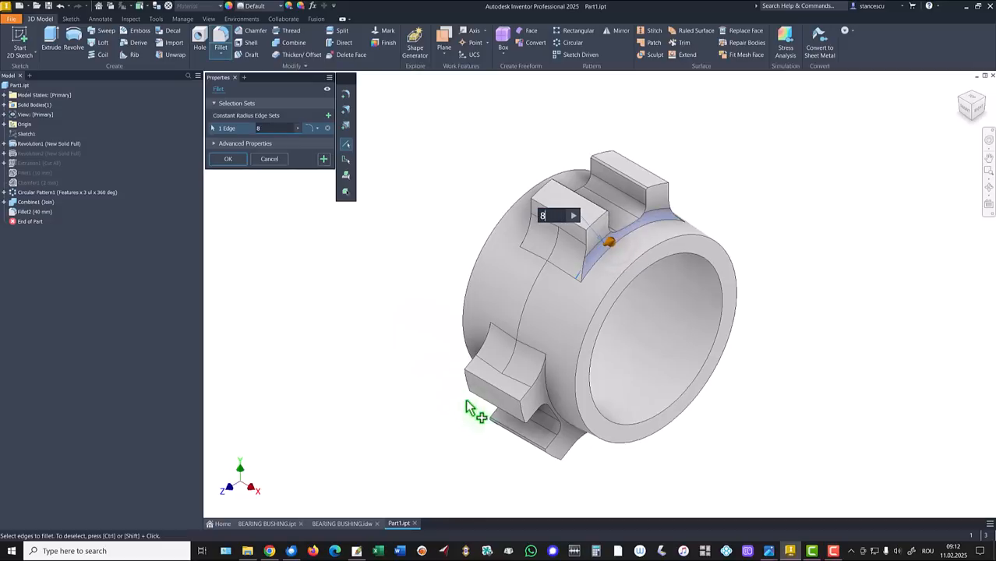
click(545, 387)
shift+middle_drag(546, 387, 685, 329)
click(675, 311)
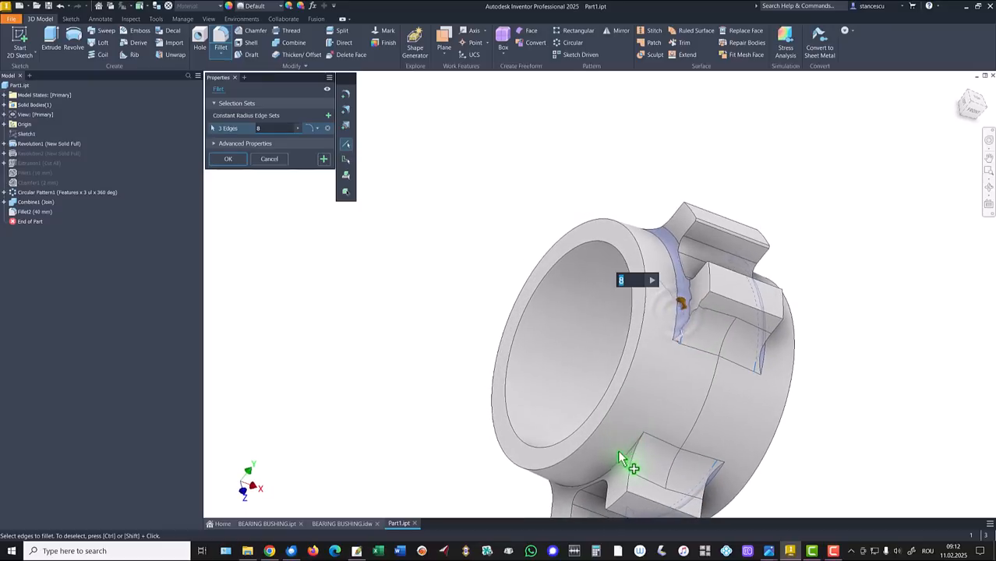
Step: Add the remaining three lug-to-sleeve side edges around the sleeve and apply the 8 mm fillet to all six edges
click(621, 459)
shift+middle_drag(621, 460, 595, 467)
click(635, 407)
shift+middle_drag(635, 407, 652, 392)
click(640, 378)
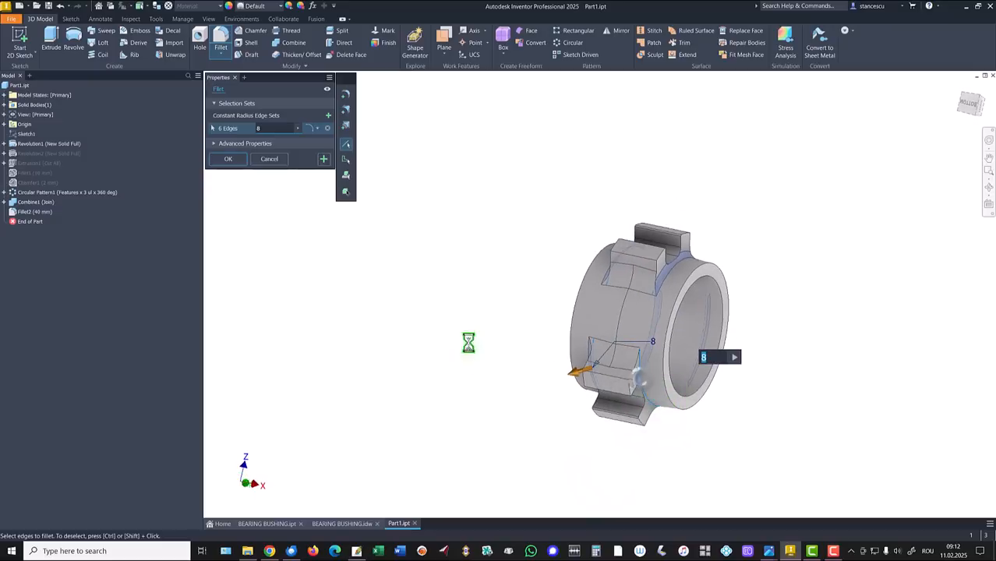
click(241, 160)
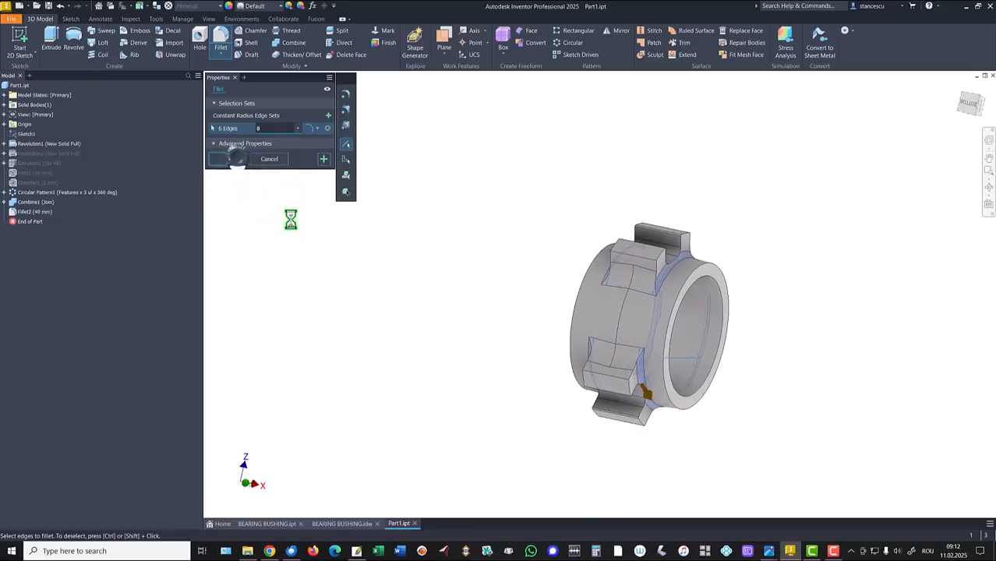
key(F6)
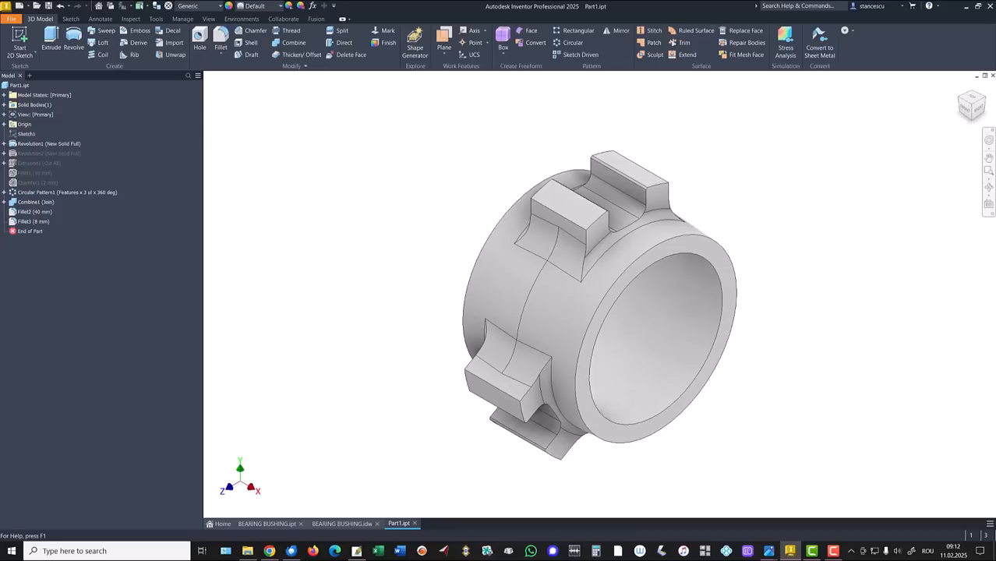
Step: Inspect the finished reference model in BEARING BUSHING.ipt, viewing the small lug with the oil hole from around the sleeve
click(269, 522)
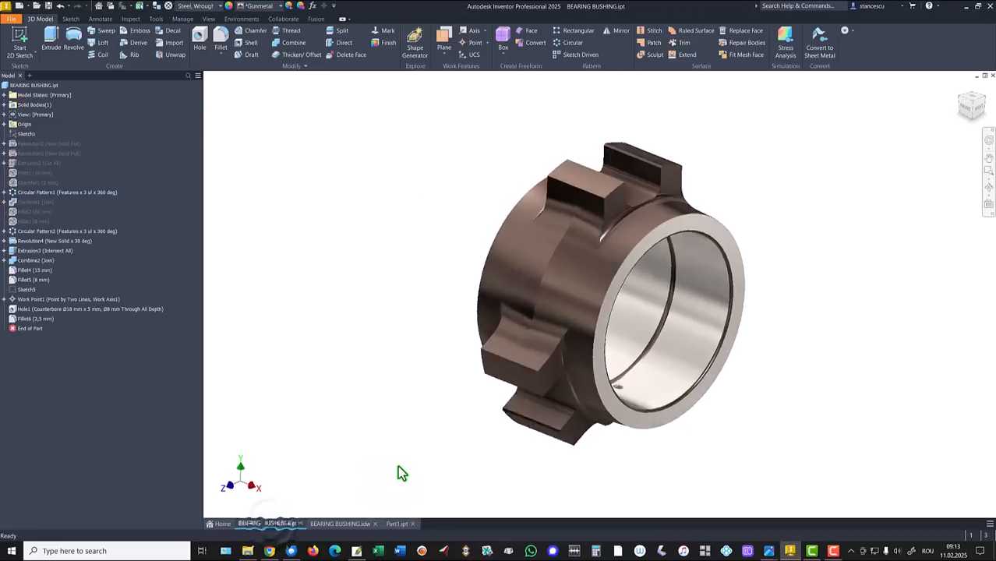
shift+middle_drag(700, 391, 590, 428)
scroll(538, 428, down, 3)
key(F6)
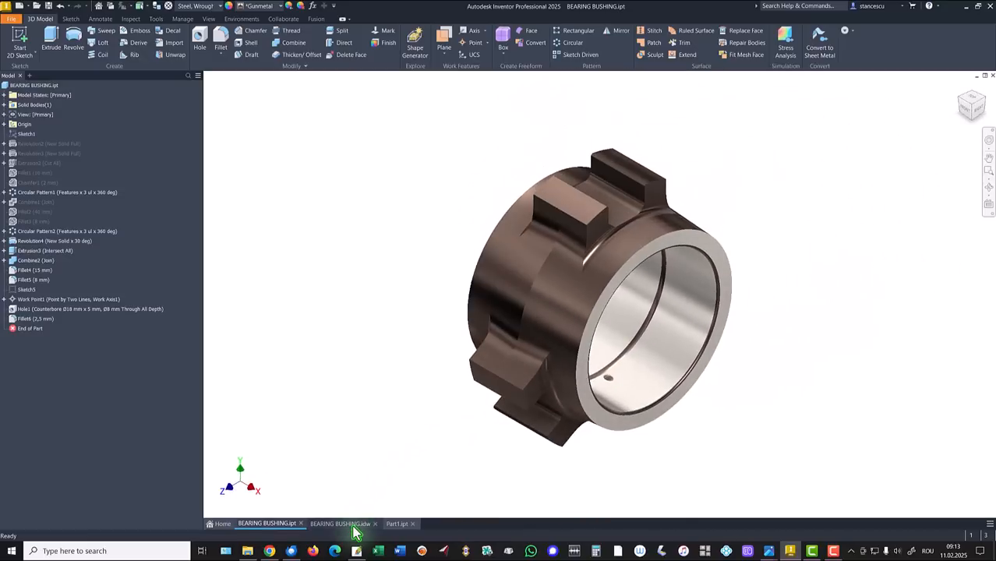
Step: Examine the small lug's profile in detail C and section A-A of BEARING BUSHING.idw, including its side angles, height and tip width
click(352, 526)
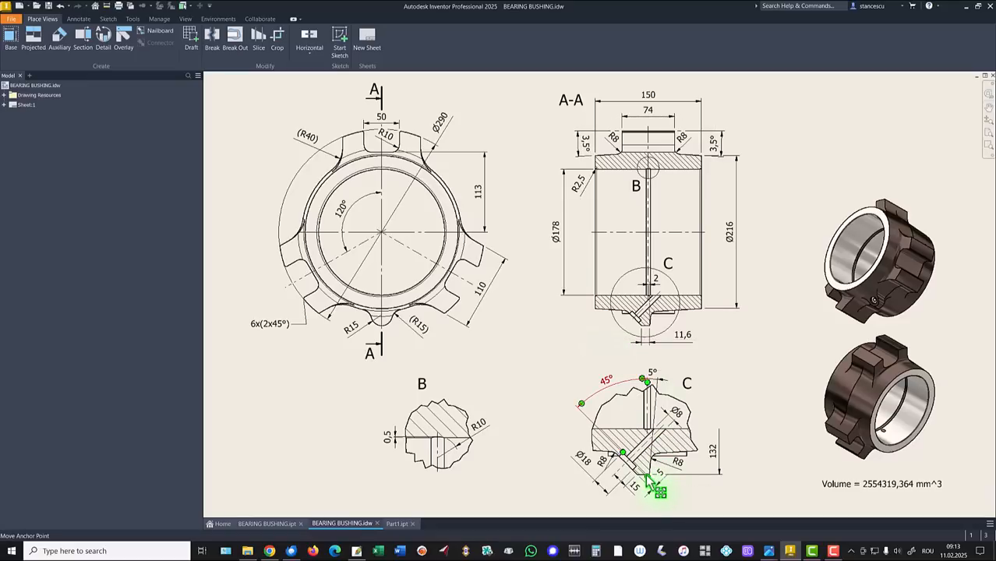
scroll(651, 484, down, 10)
scroll(674, 492, up, 4)
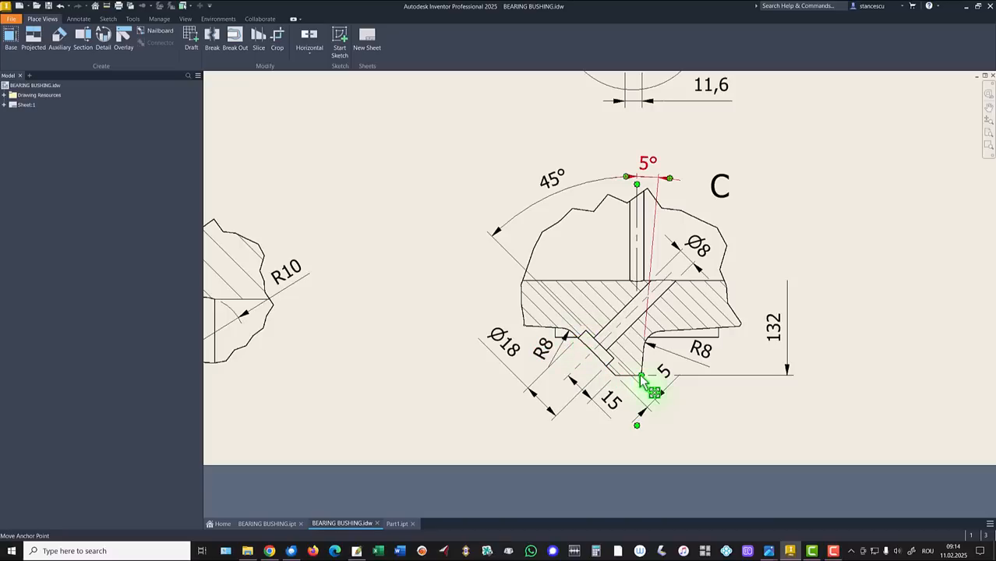
middle_drag(647, 333, 650, 332)
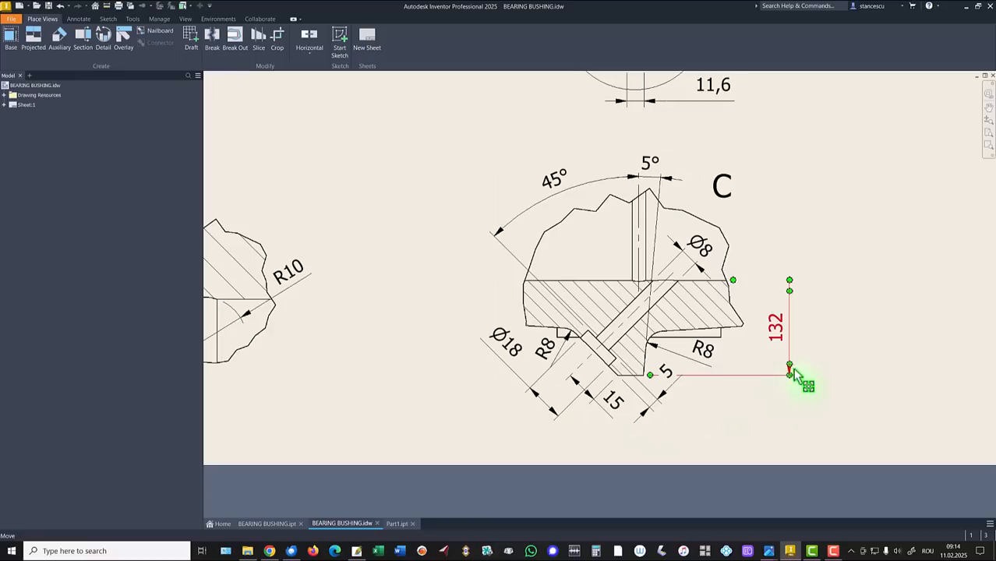
middle_drag(816, 246, 805, 316)
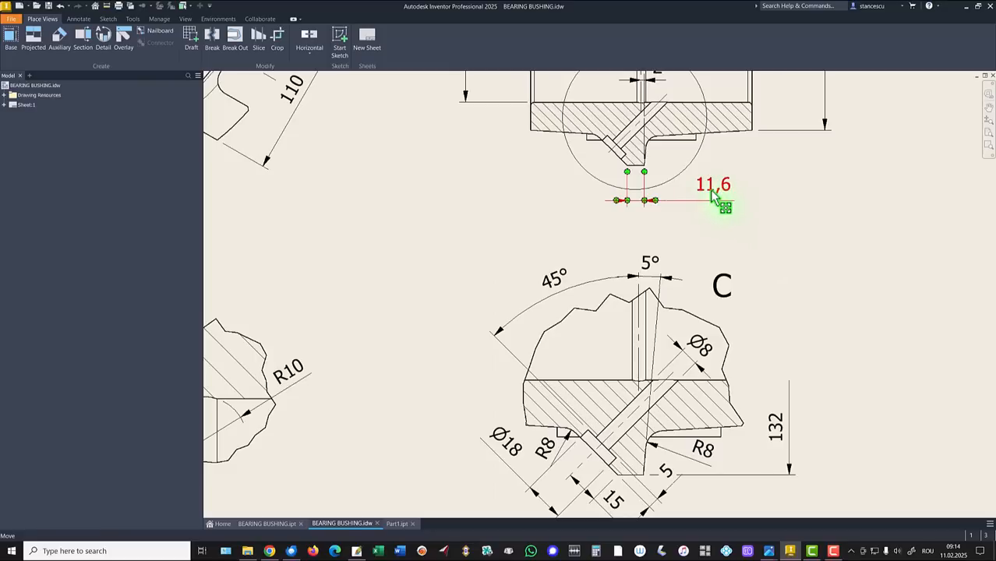
middle_drag(712, 209, 720, 266)
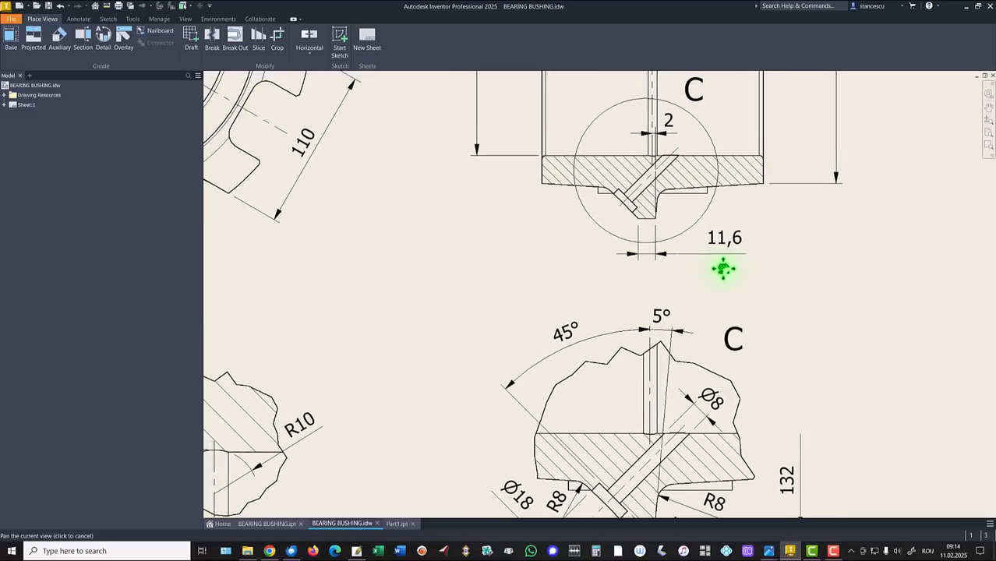
Step: Check detail C in the BEARING BUSHING drawing, switch to Part1.ipt and start a sketch on the XY plane with the model sliced there
scroll(718, 260, up, 2)
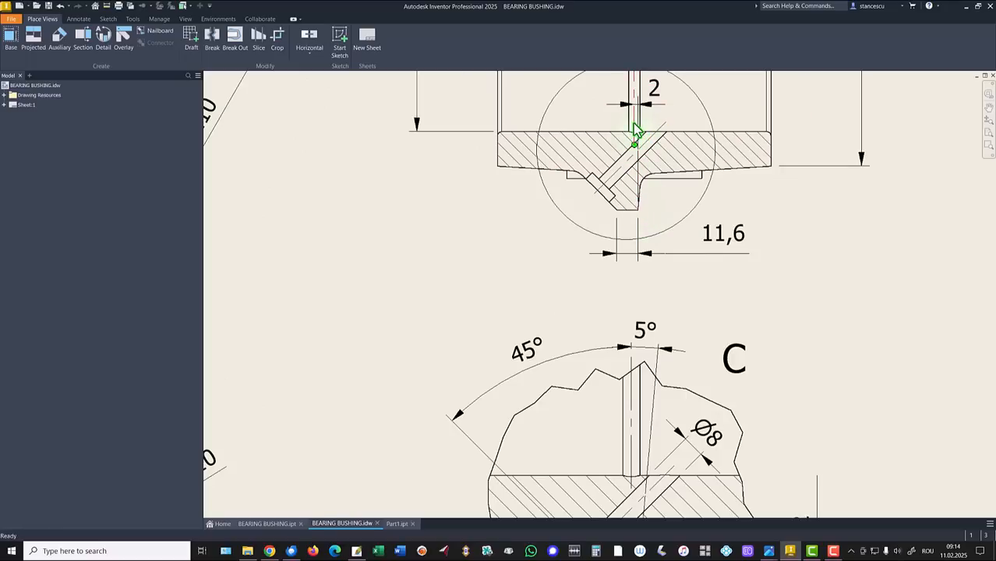
key(Home)
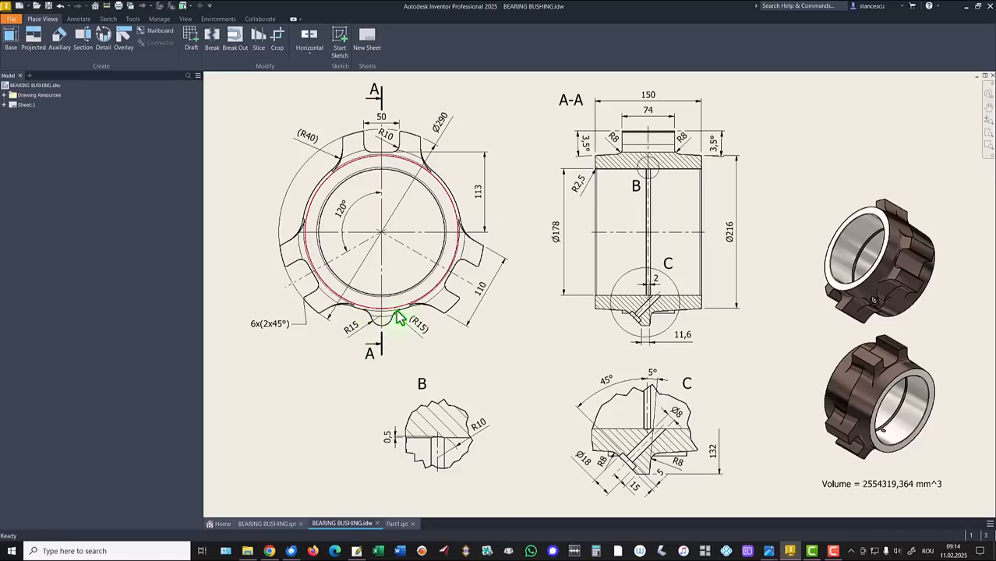
click(396, 524)
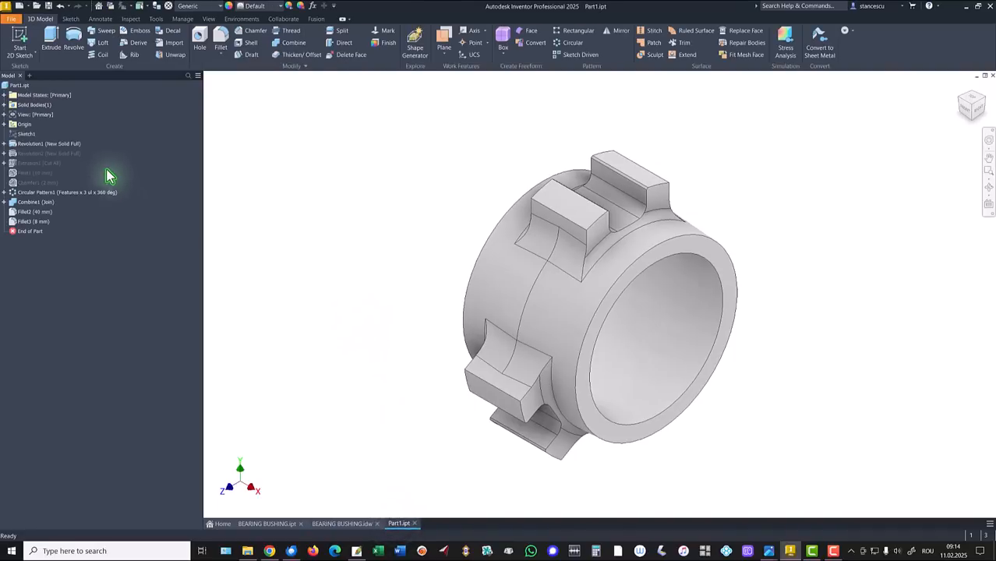
click(4, 125)
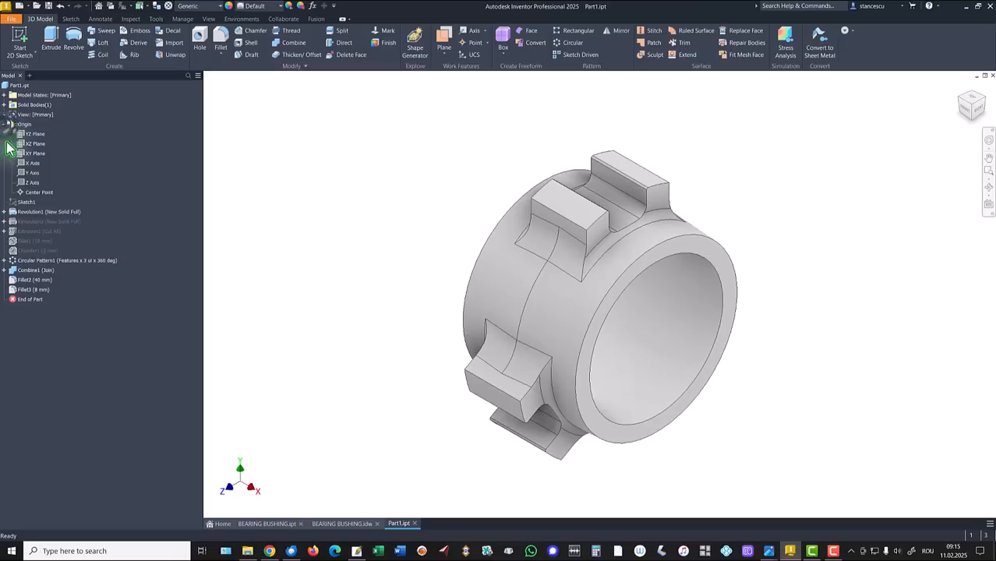
click(31, 135)
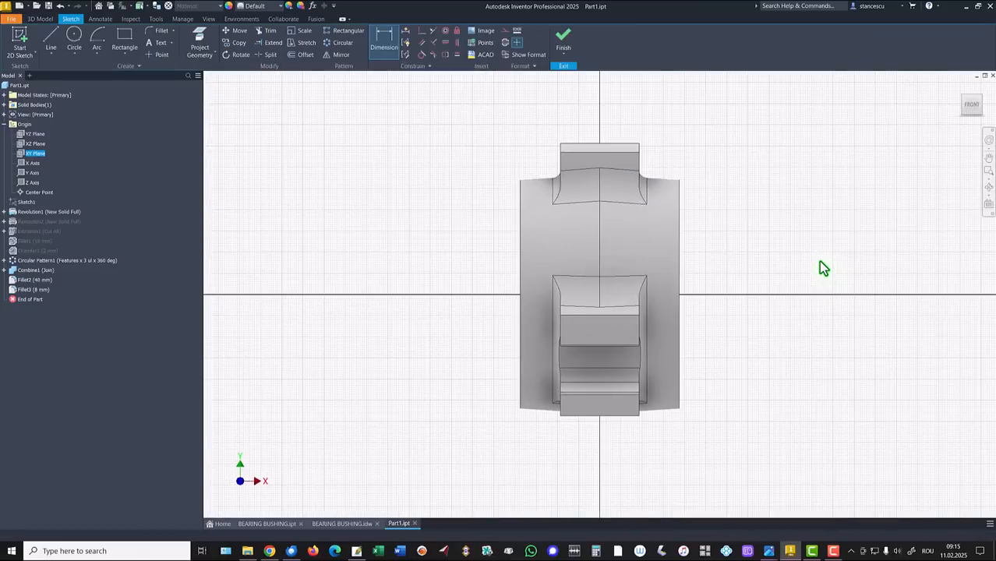
key(F7)
scroll(651, 419, up, 3)
middle_drag(651, 419, 674, 367)
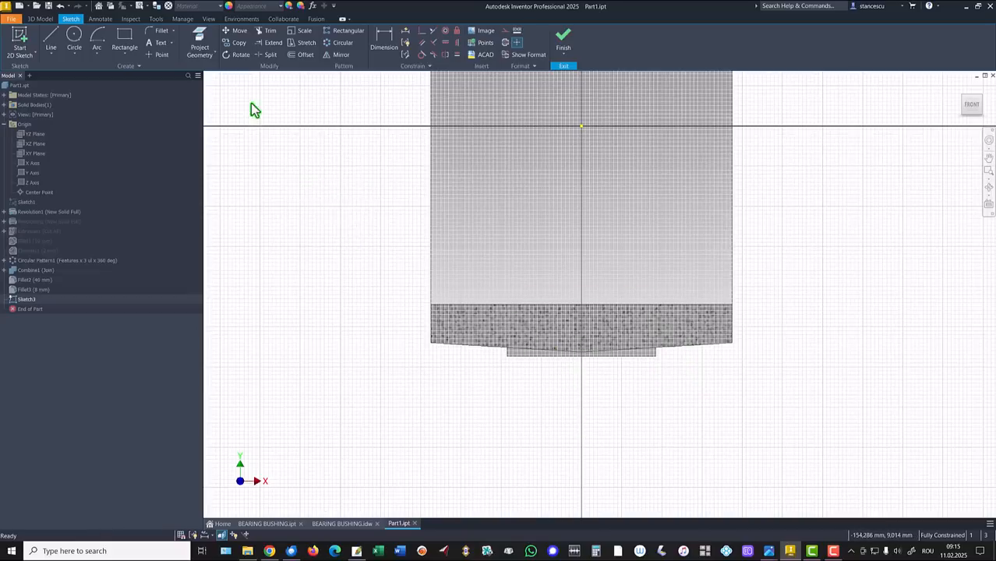
Step: Project the two sloped outer edges of the bushing's lower wall into the sketch
click(200, 44)
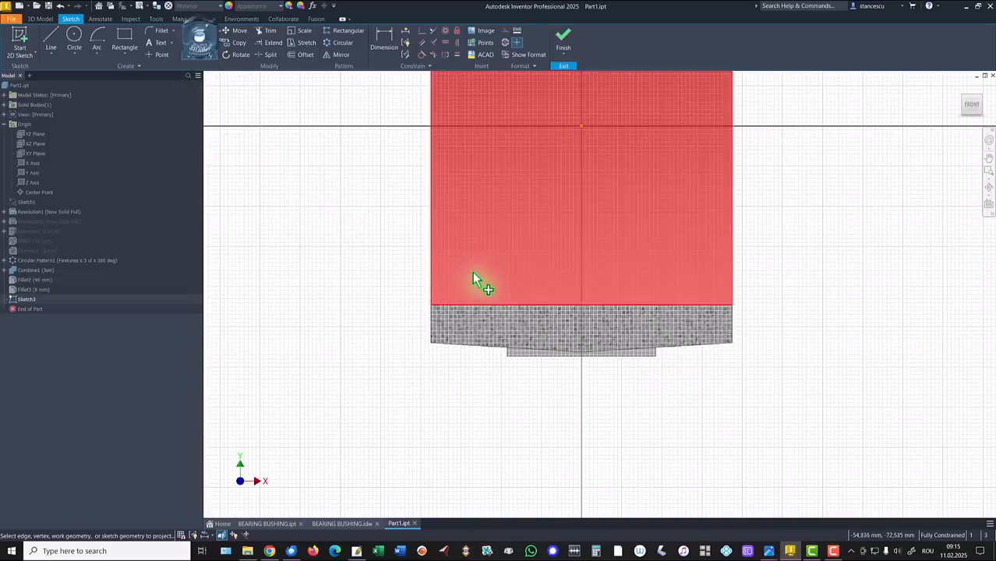
click(484, 348)
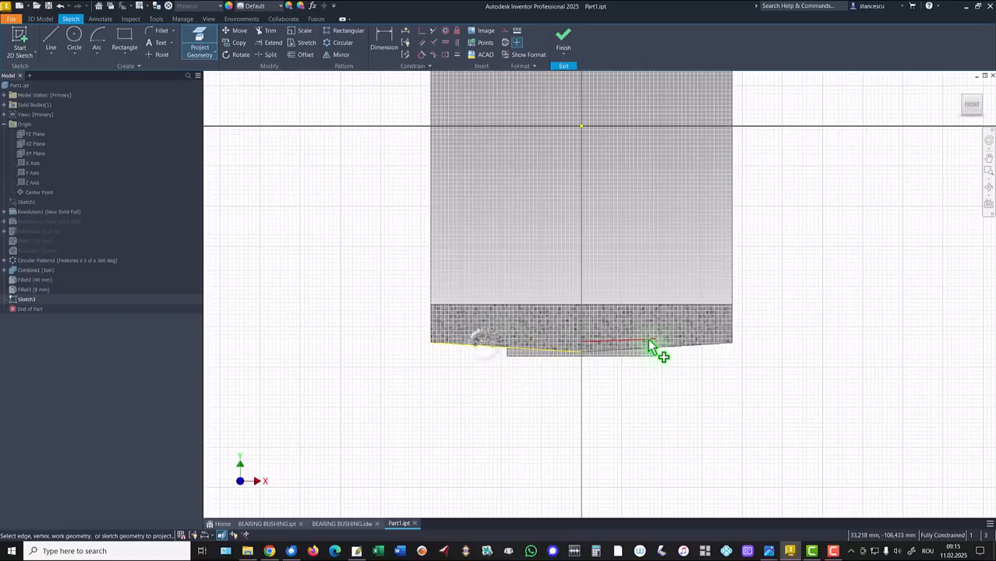
click(658, 350)
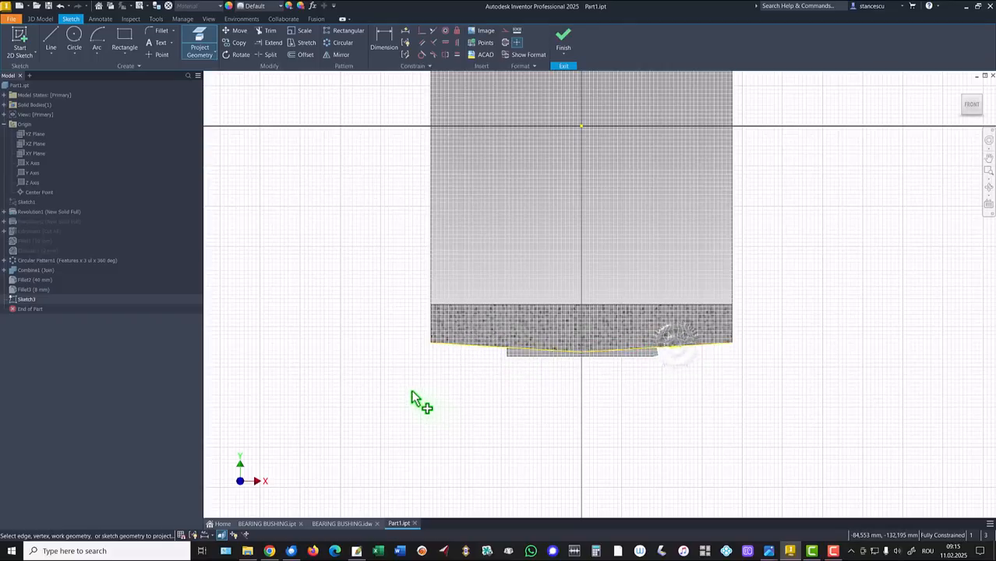
Step: Sketch a three-line open profile below the lower wall, its ends on the projected edges and its horizontal bottom line about 24 mm long
click(51, 42)
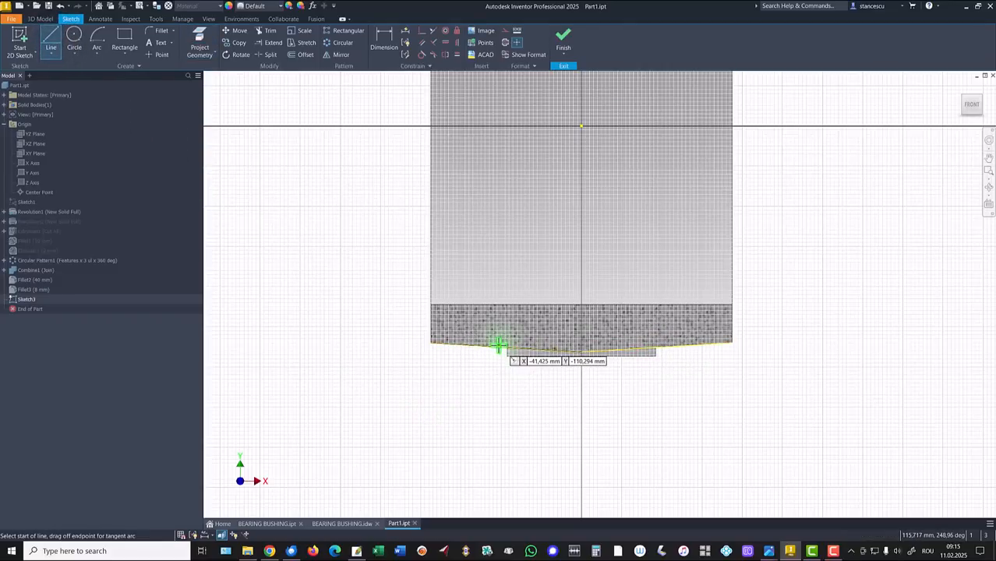
click(499, 345)
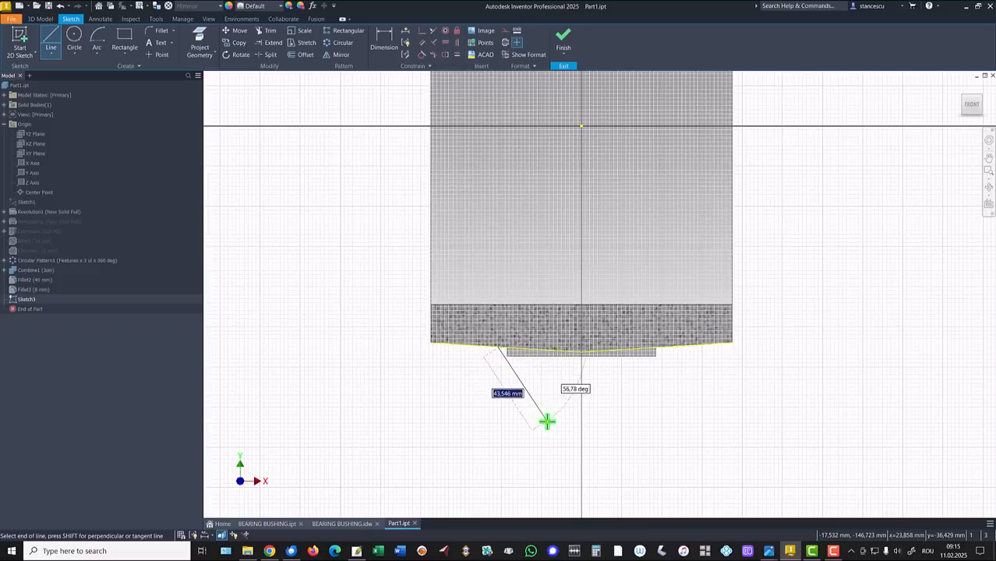
click(547, 421)
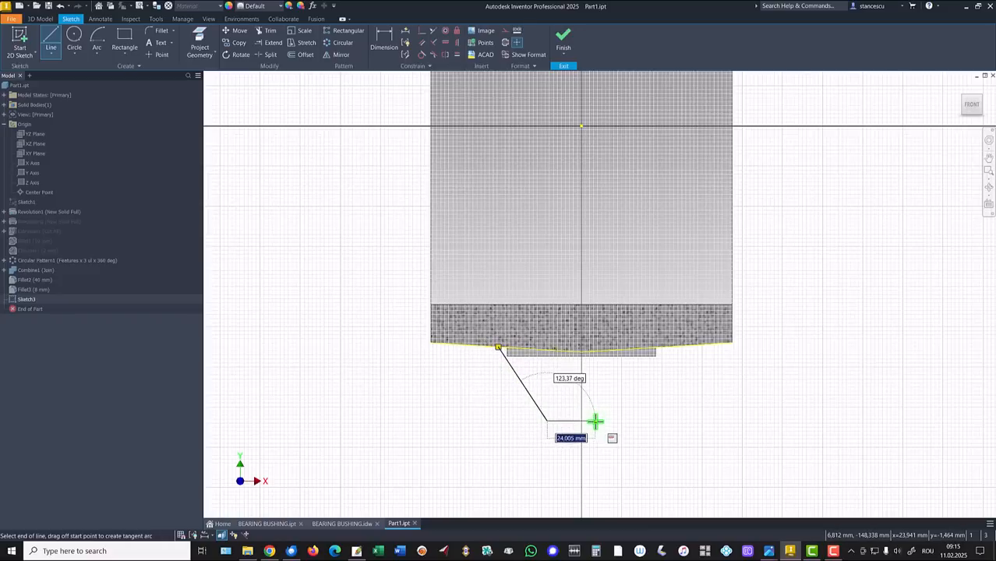
click(596, 422)
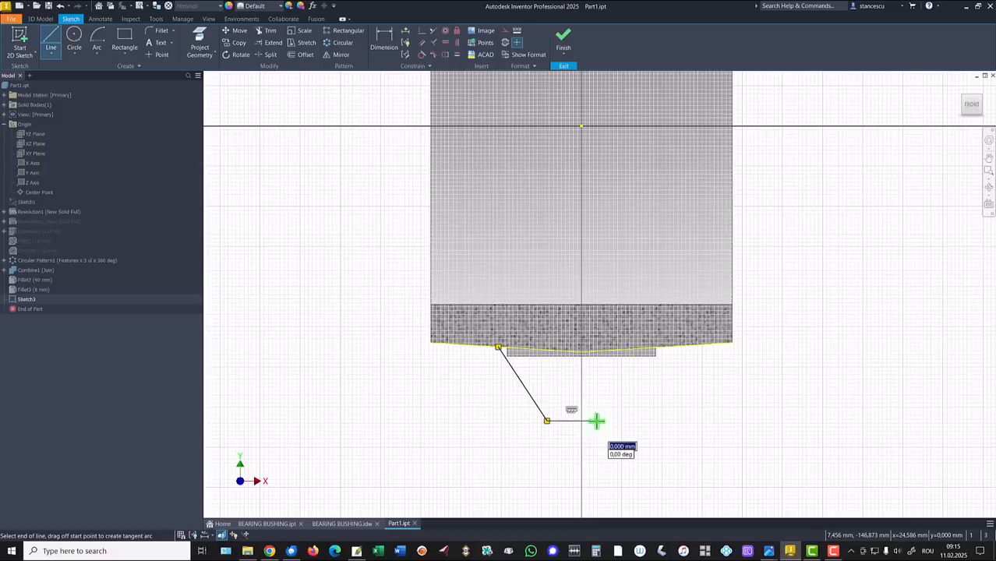
double_click(620, 350)
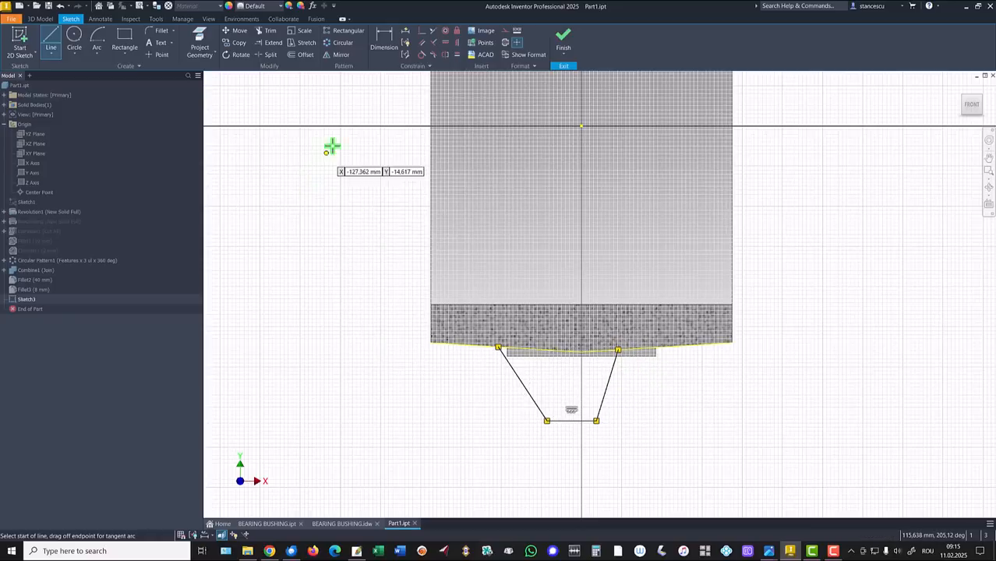
Step: Project the origin's Y axis into the sketch and convert it to a construction line
click(199, 43)
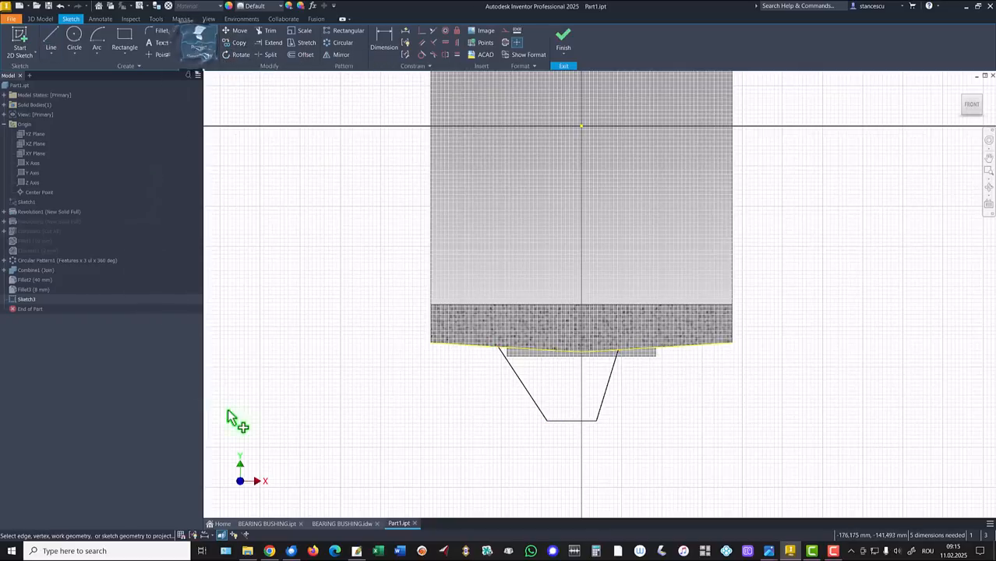
click(33, 174)
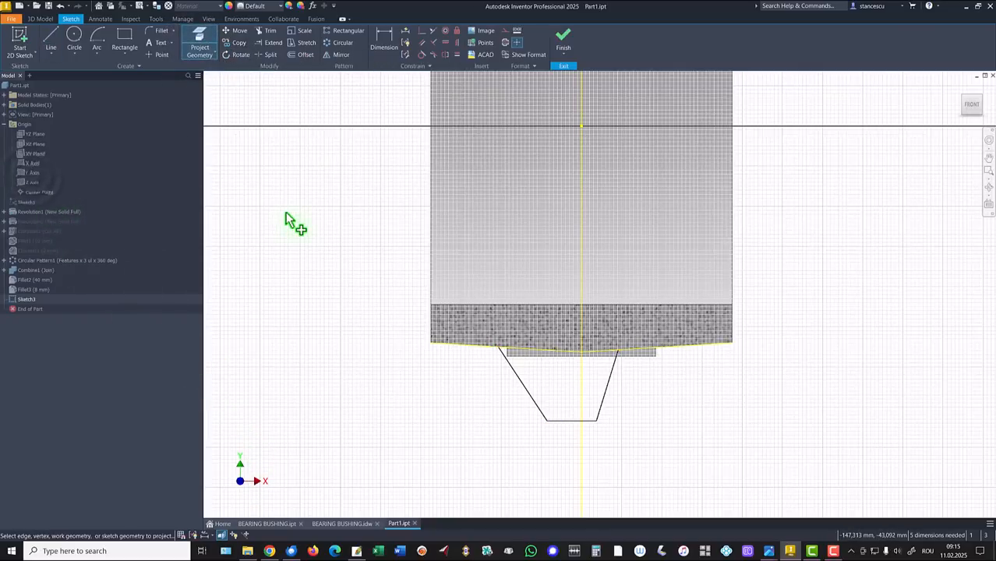
key(Escape)
click(589, 195)
right_click(830, 204)
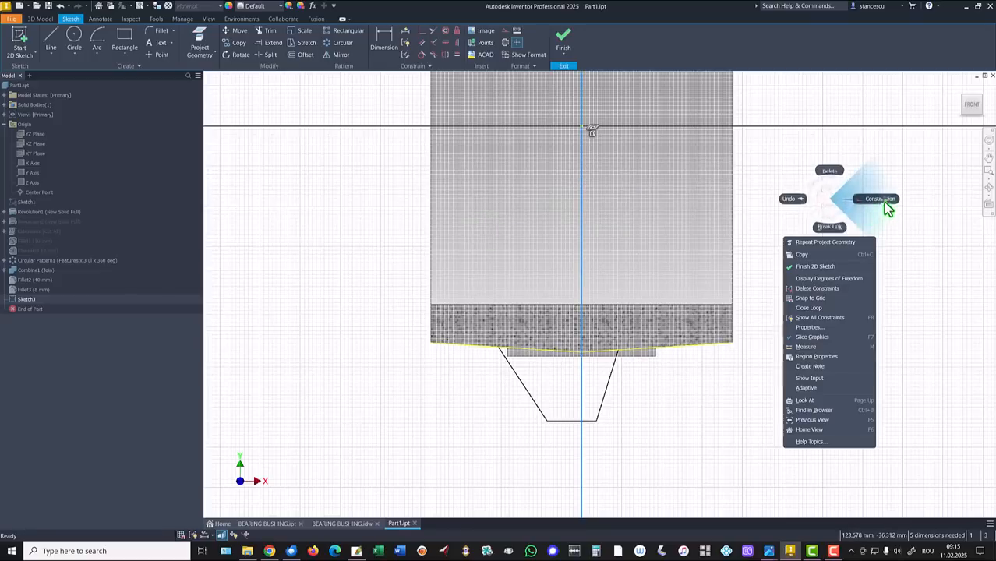
click(882, 202)
Step: Dimension the angle between the profile's left slanted line and the vertical construction axis as 45°
click(384, 39)
click(518, 375)
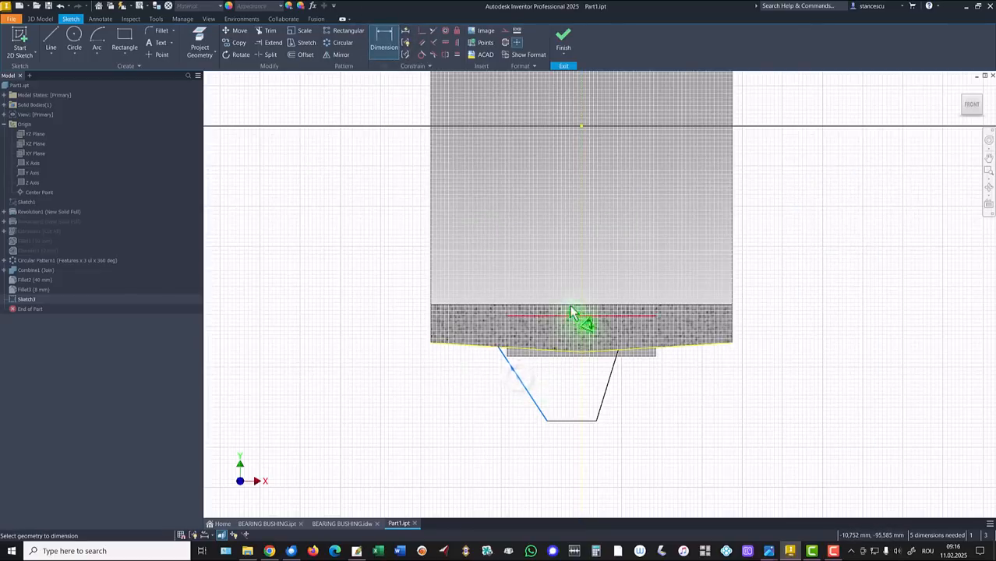
click(581, 288)
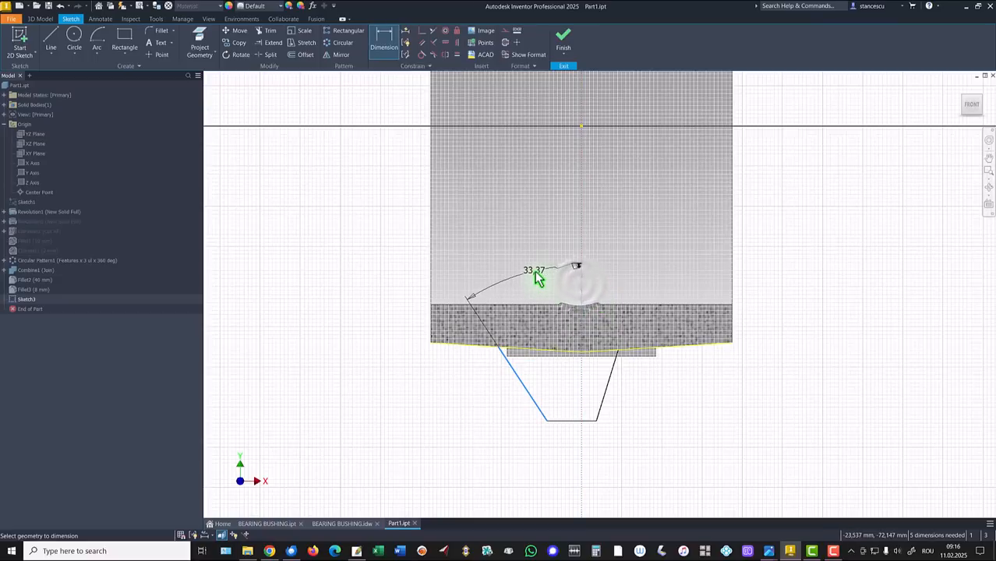
click(536, 276)
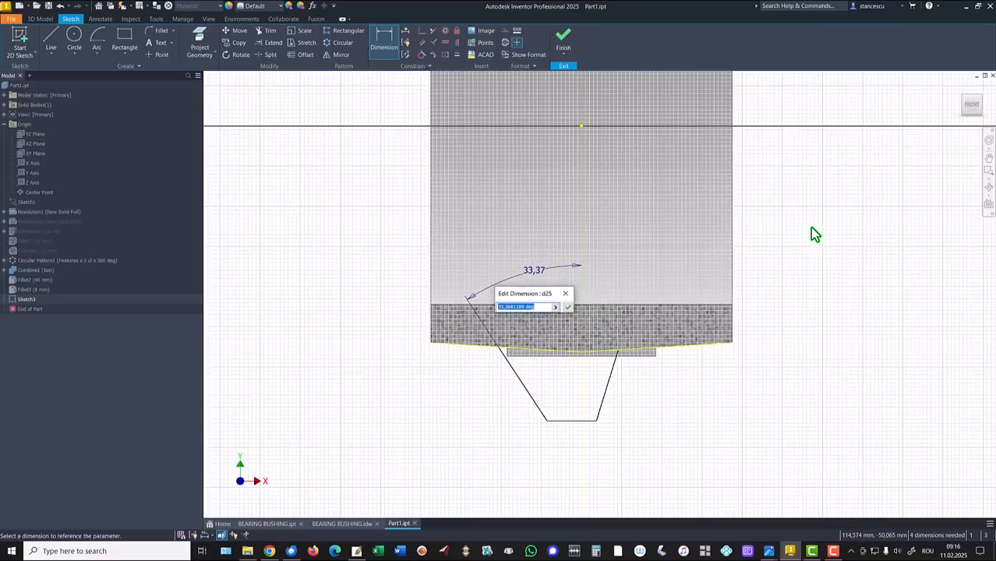
key(Return)
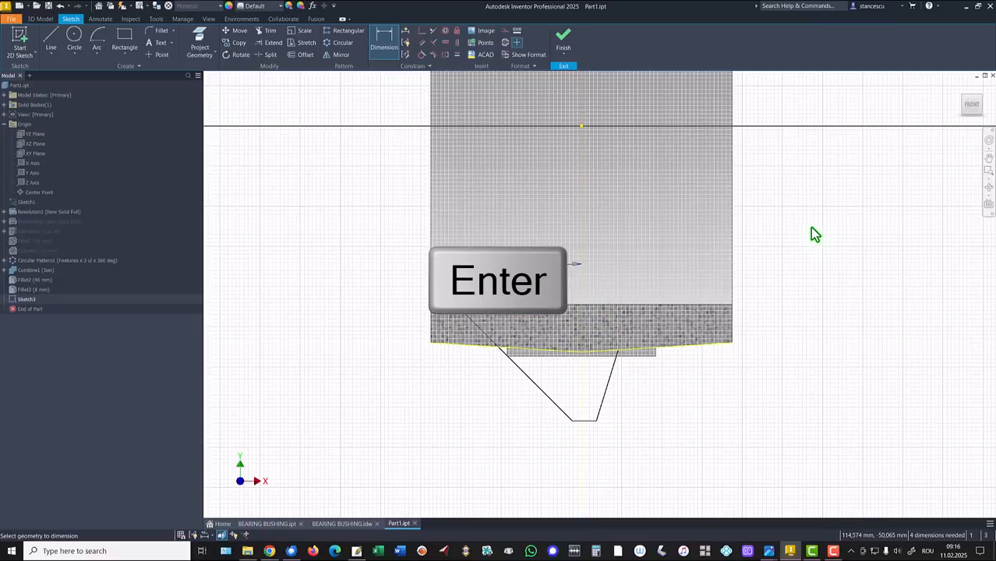
Step: Dimension the angle between the profile's right line and the vertical construction axis as 5°
click(612, 382)
click(582, 374)
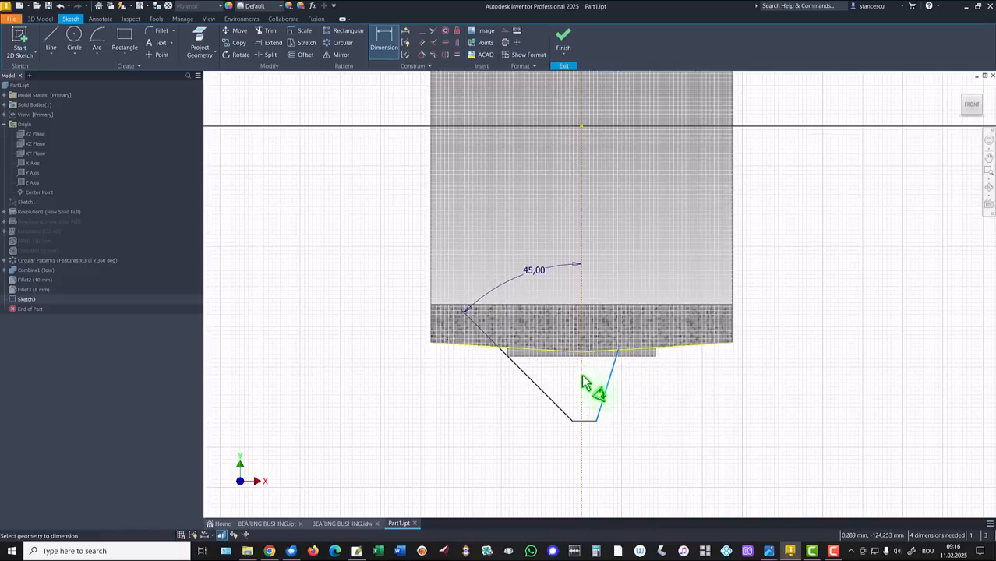
click(618, 260)
text(5)
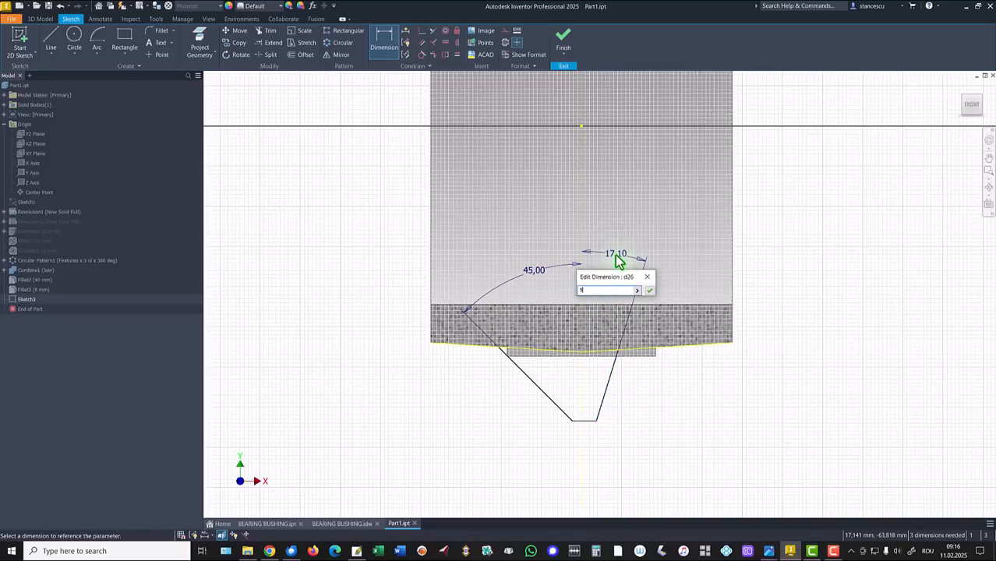
key(Return)
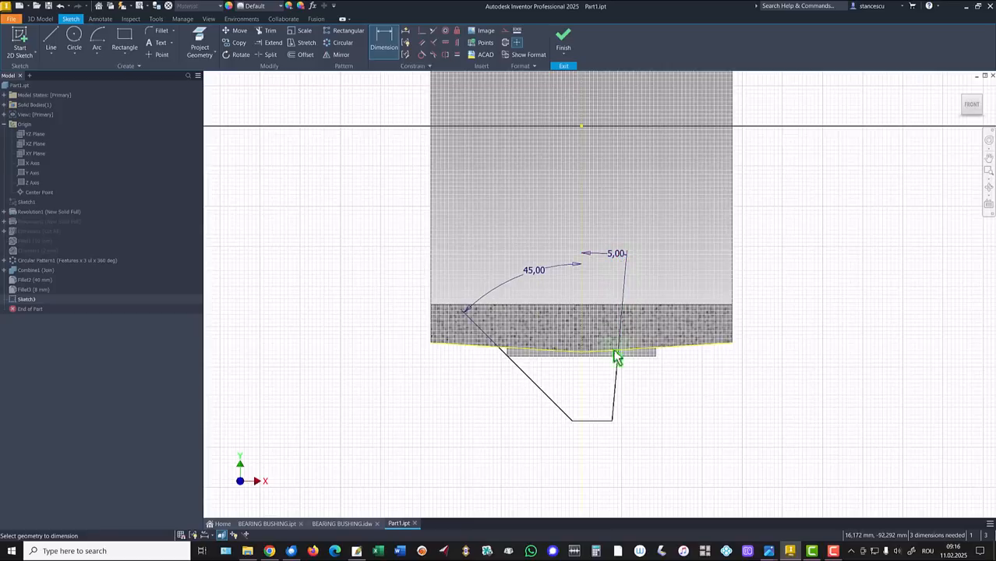
Step: Dimension the profile's horizontal bottom line to a length of 11,6 mm
click(605, 425)
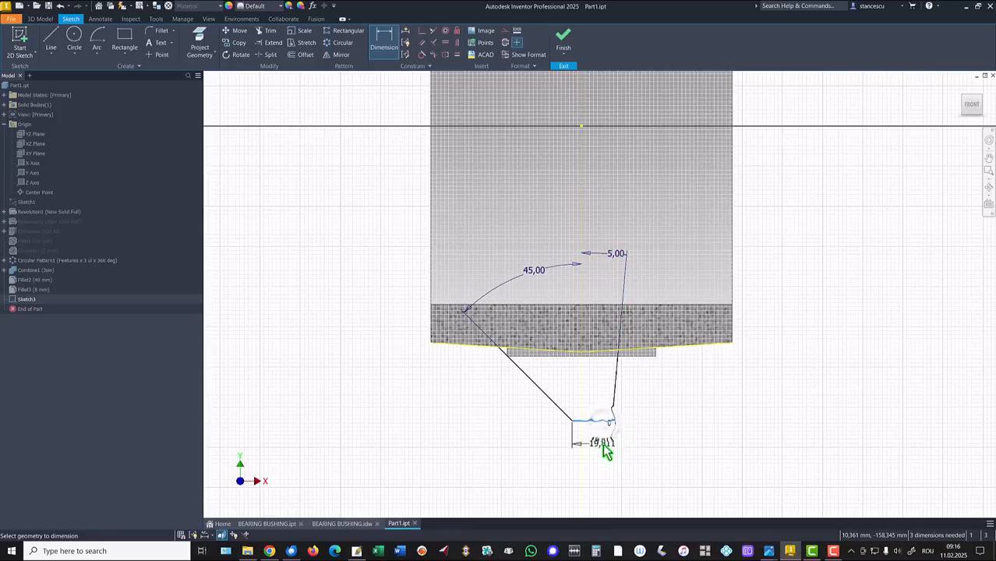
click(601, 447)
text(11,6)
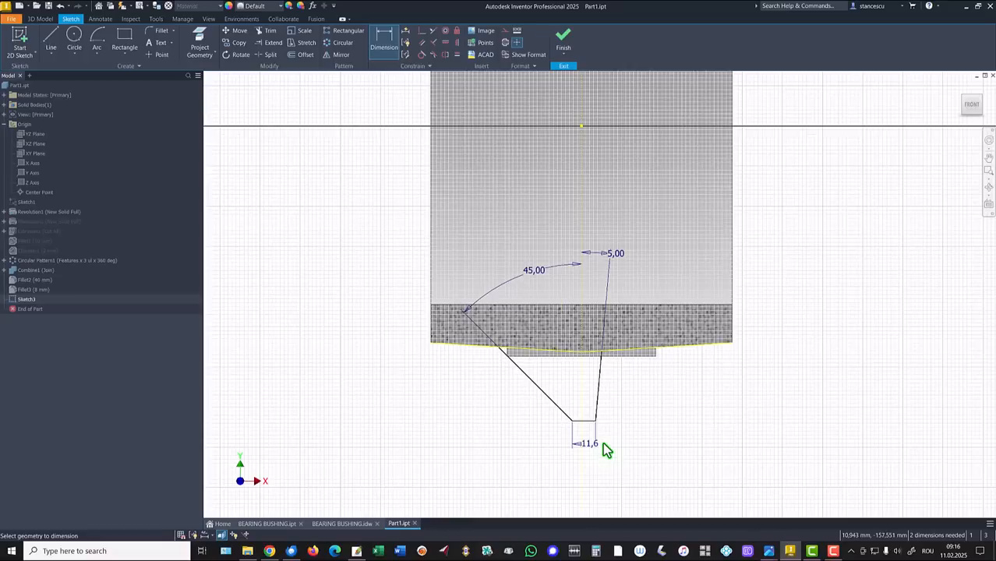
Step: Dimension the horizontal distance from the profile's lower right corner to the origin as 2 mm
click(592, 418)
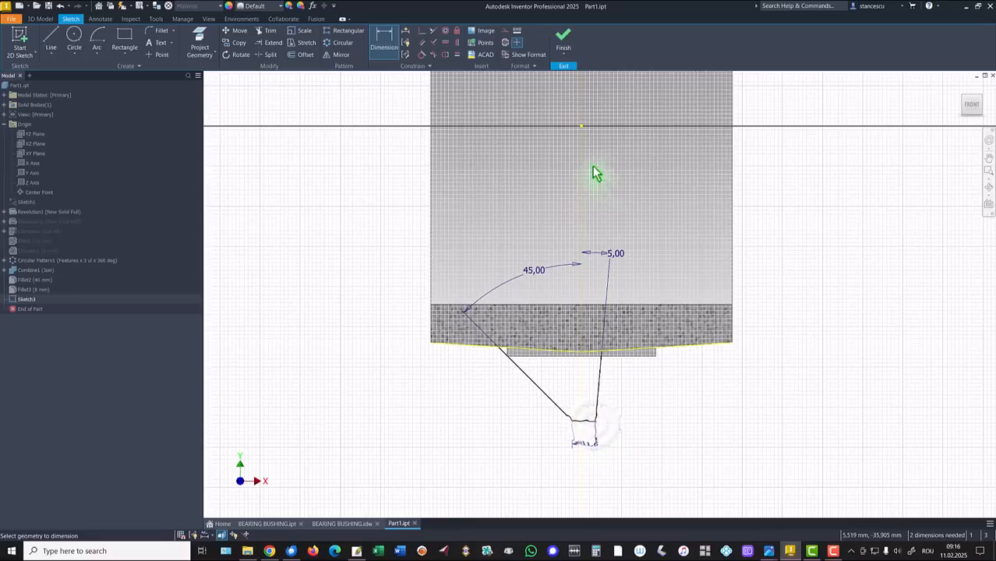
click(581, 127)
click(594, 245)
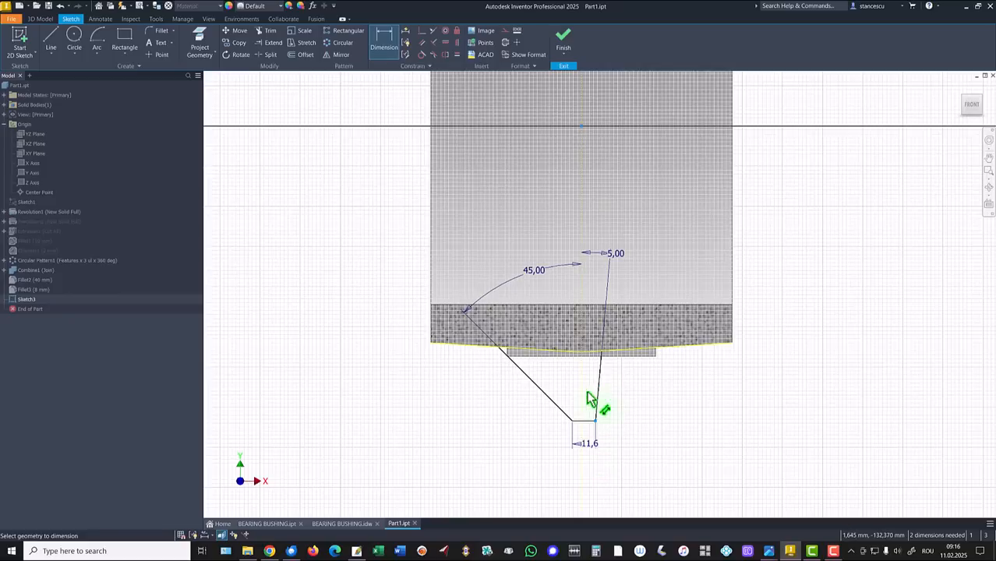
click(592, 477)
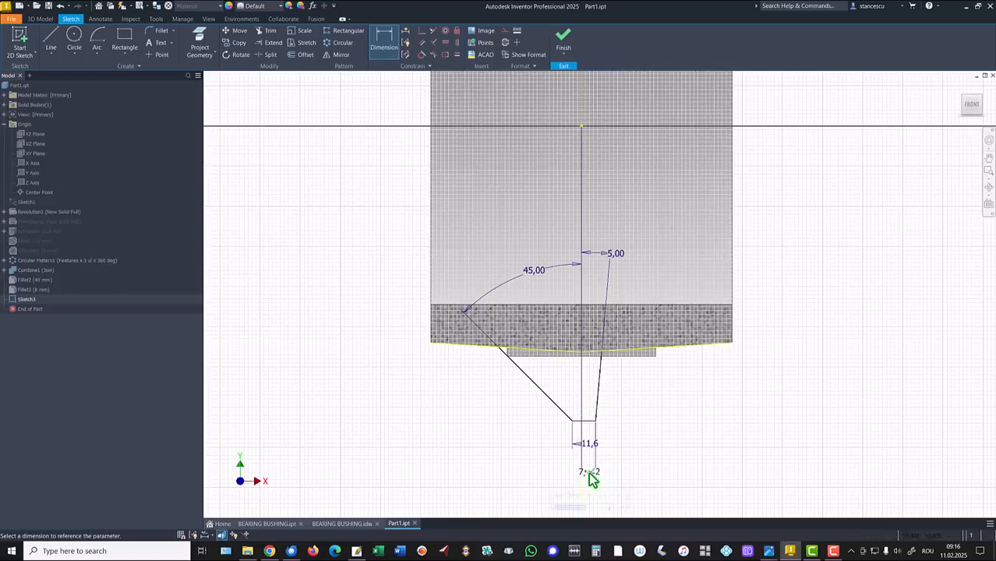
text(2)
key(Return)
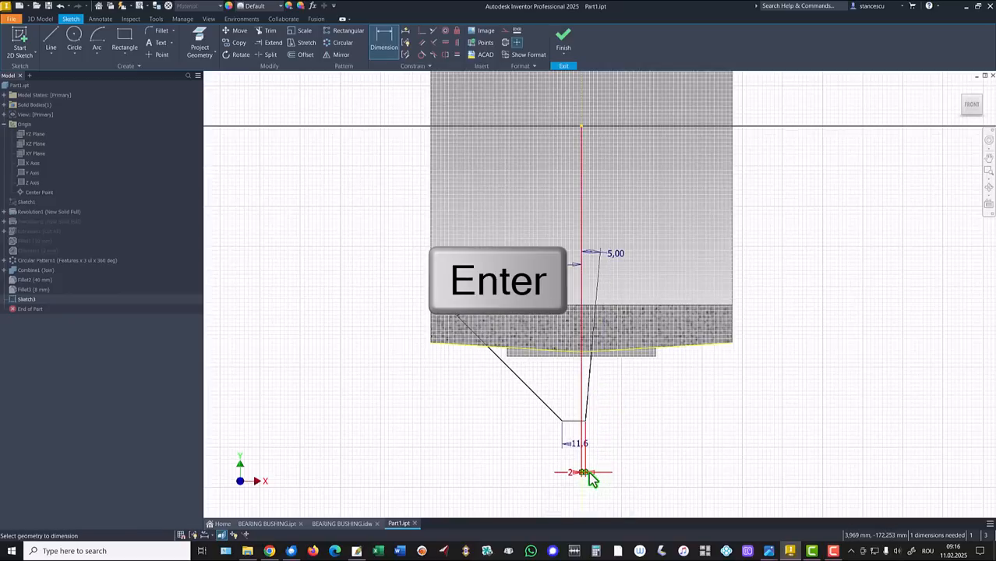
Step: Dimension the vertical distance from the origin to the profile's bottom line as 132 mm and finish the sketch
click(580, 428)
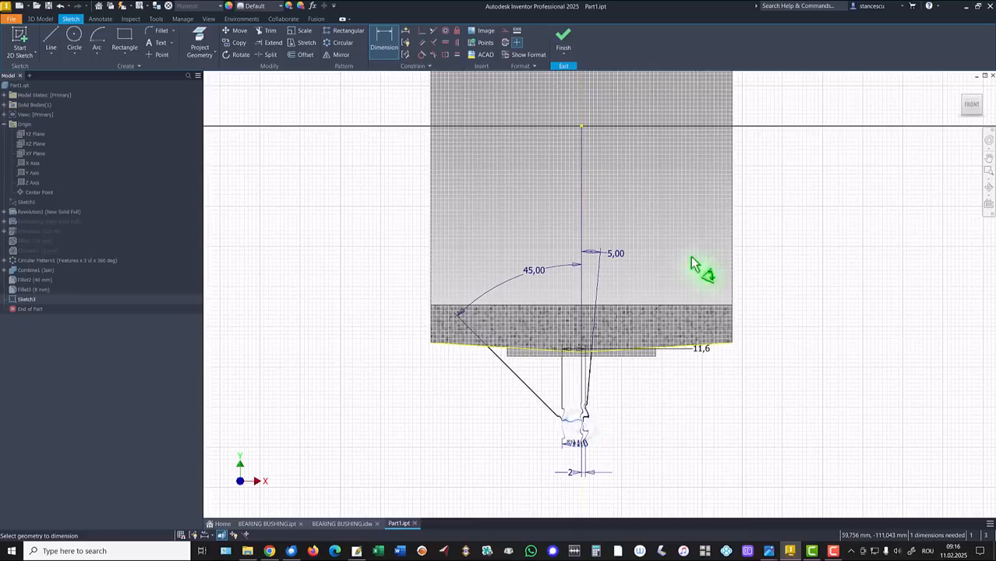
click(580, 127)
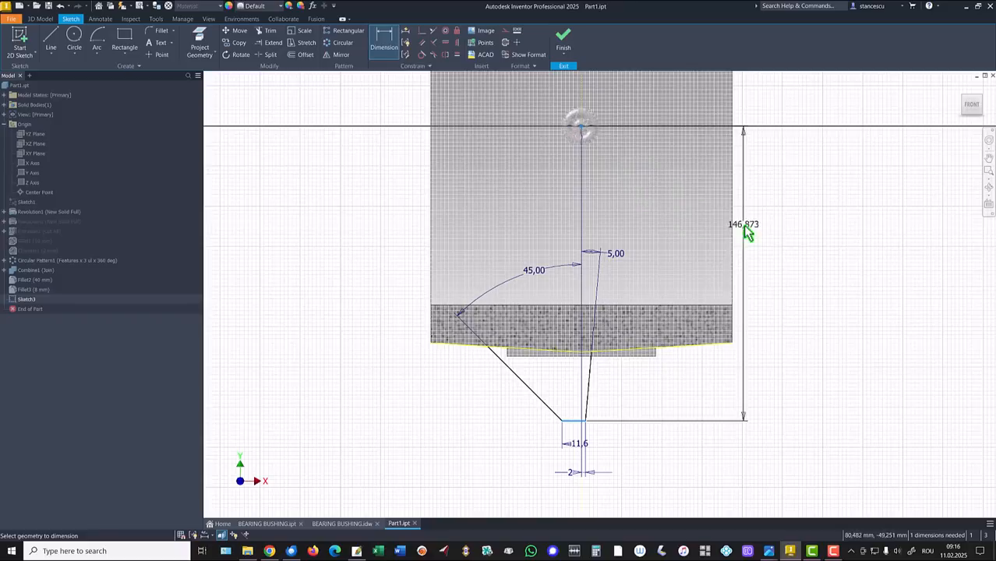
click(779, 262)
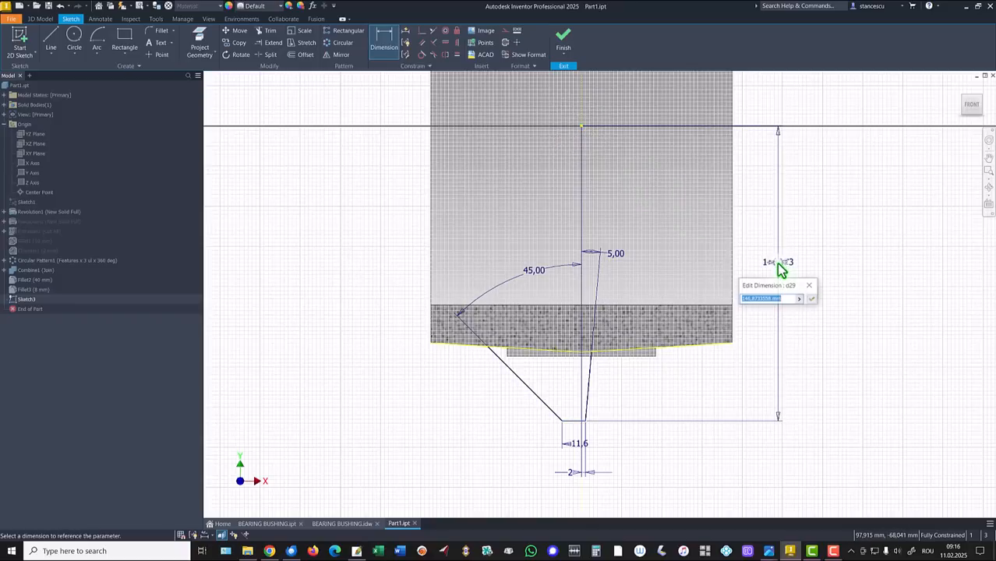
text(132)
key(Return)
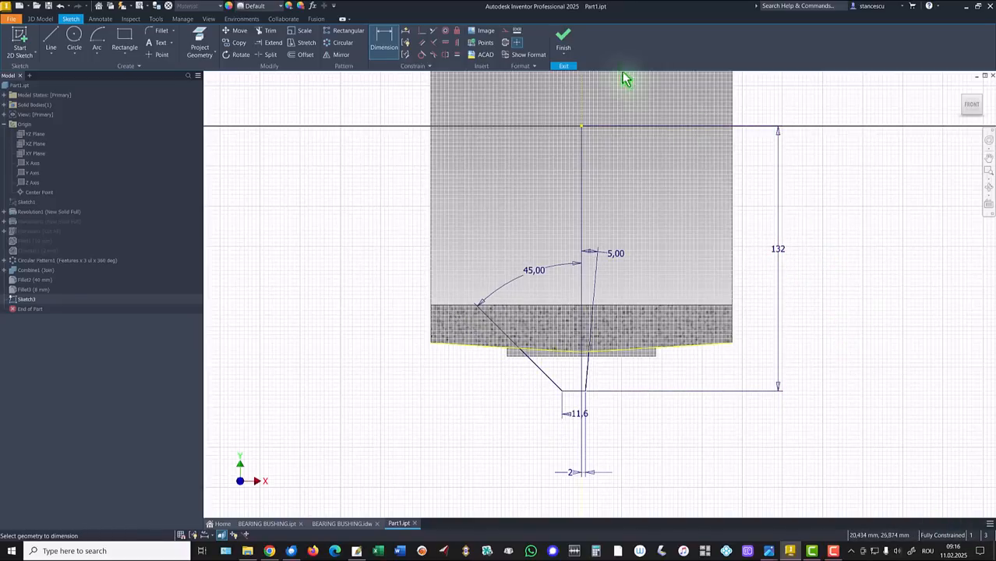
click(562, 38)
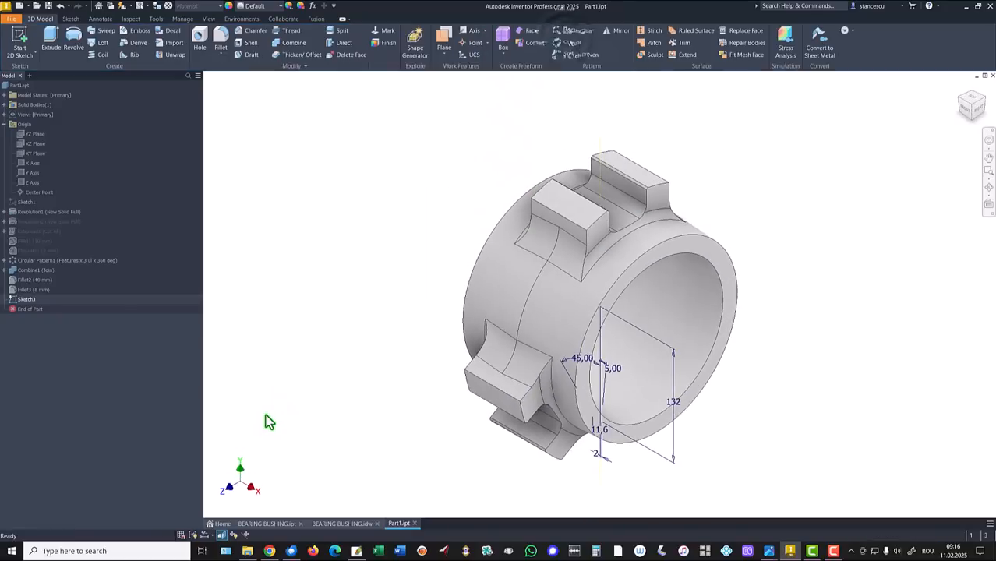
Step: Revolve the lower lug's profile about the X axis by 30° symmetrically, joined to the existing body
mouse_move(272, 423)
shift+middle_down()
mouse_move(291, 442)
mouse_move(336, 427)
shift+middle_up()
scroll(580, 440, up, 5)
scroll(602, 433, up, 1)
shift+middle_drag(600, 433, 534, 428)
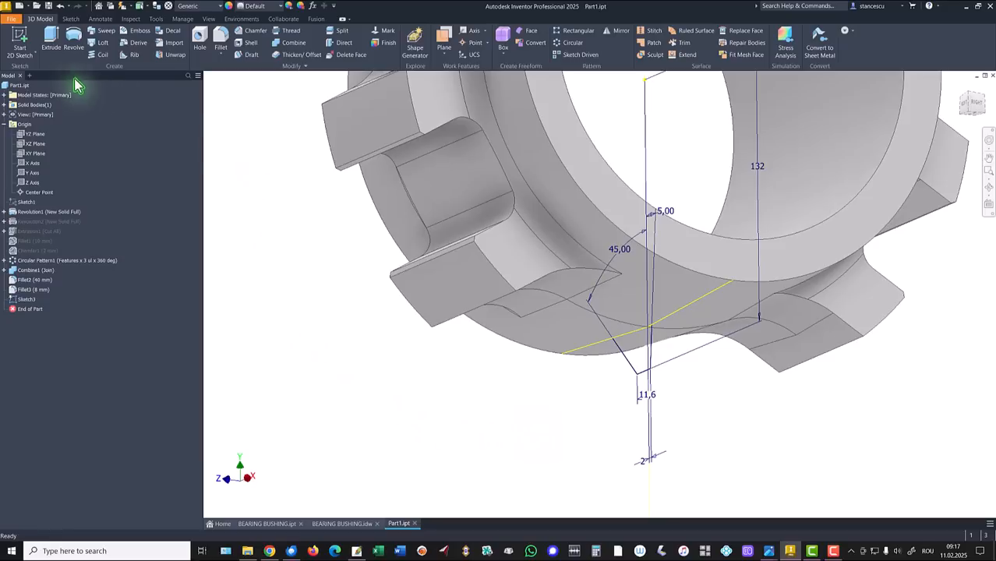
click(73, 38)
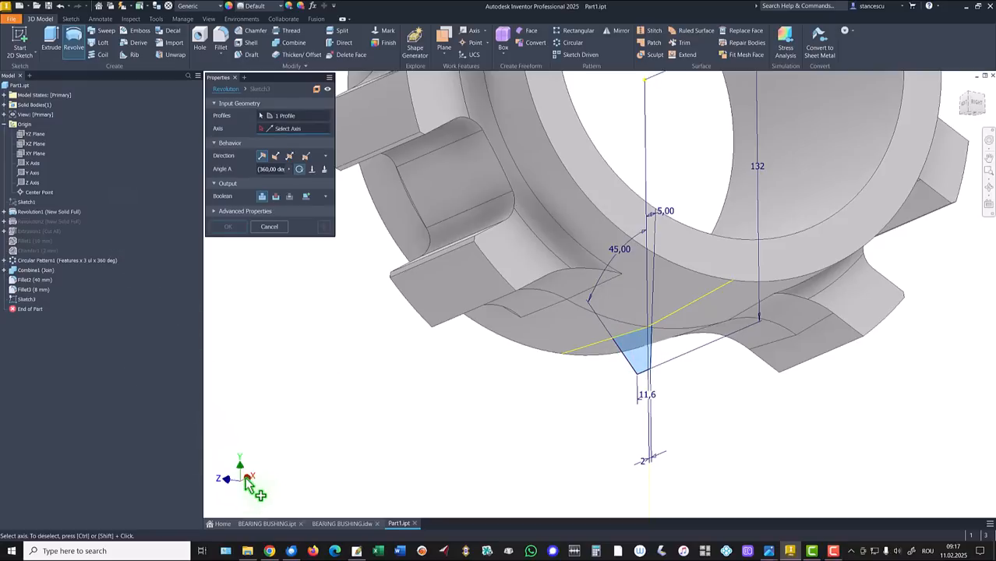
click(35, 164)
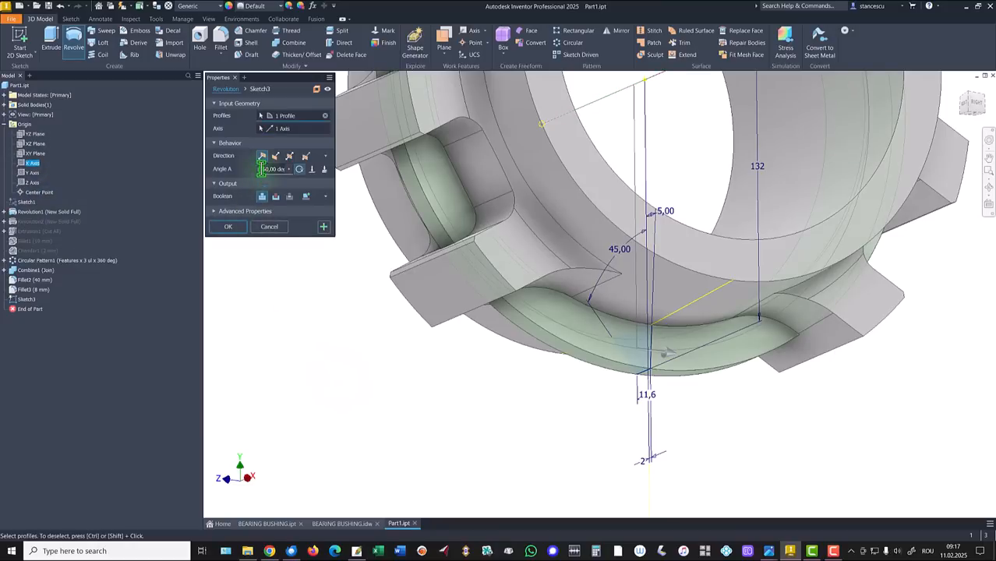
click(289, 157)
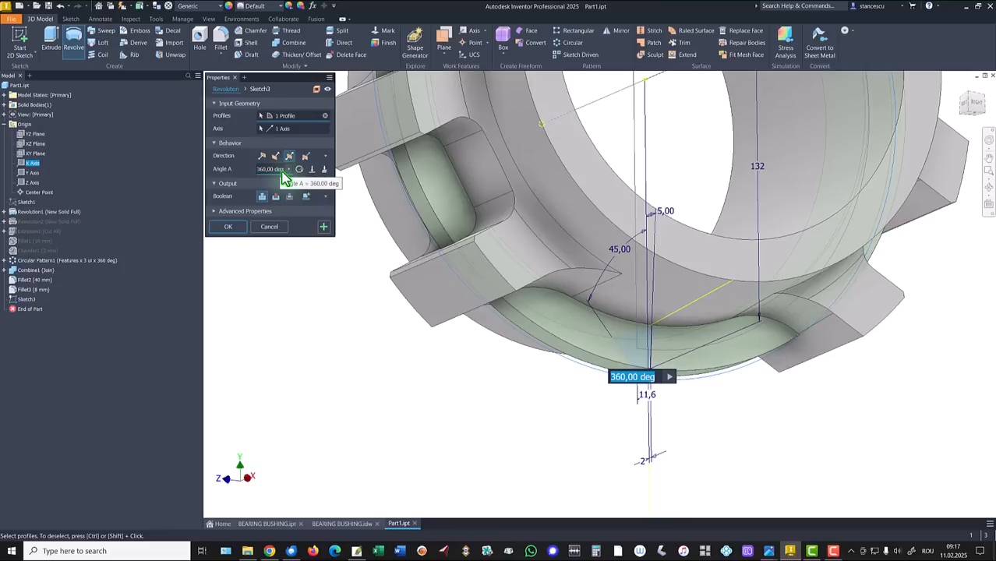
text(30)
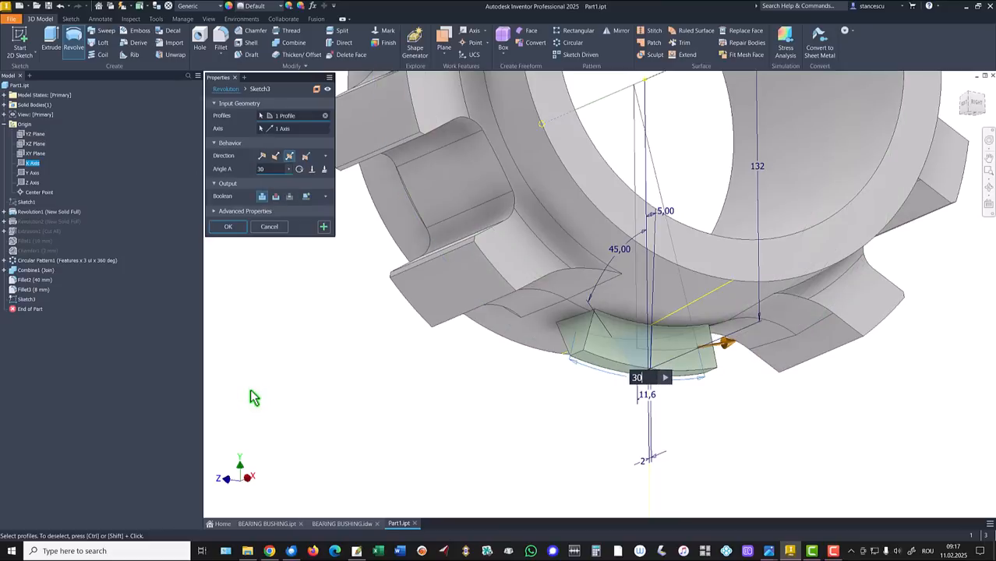
shift+middle_drag(415, 461, 689, 305)
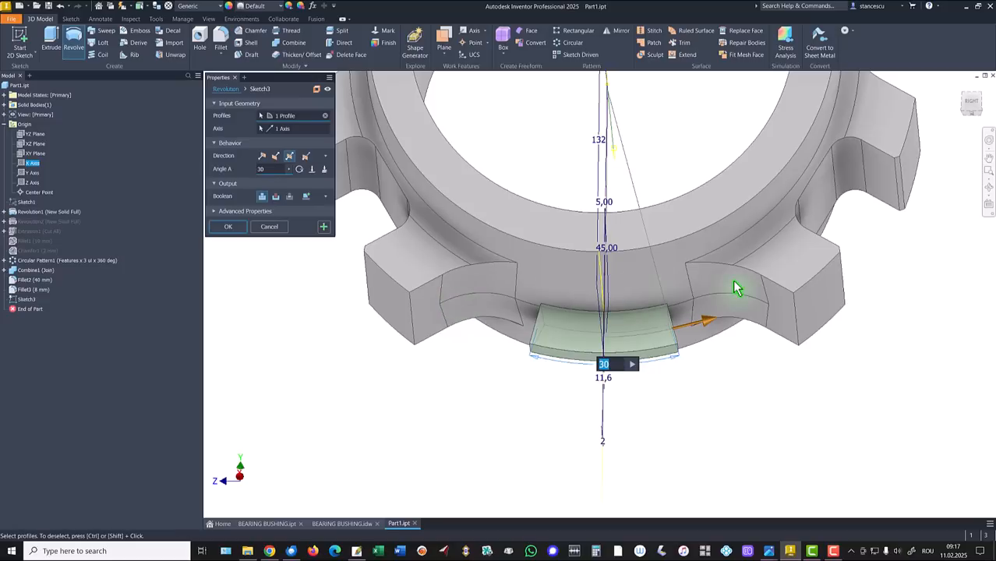
shift+middle_drag(740, 289, 576, 318)
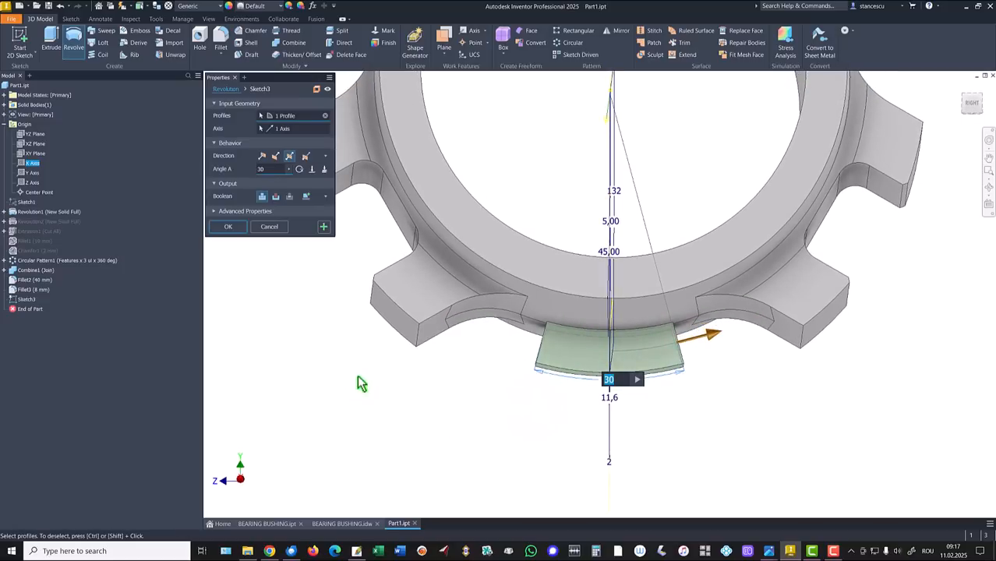
click(228, 227)
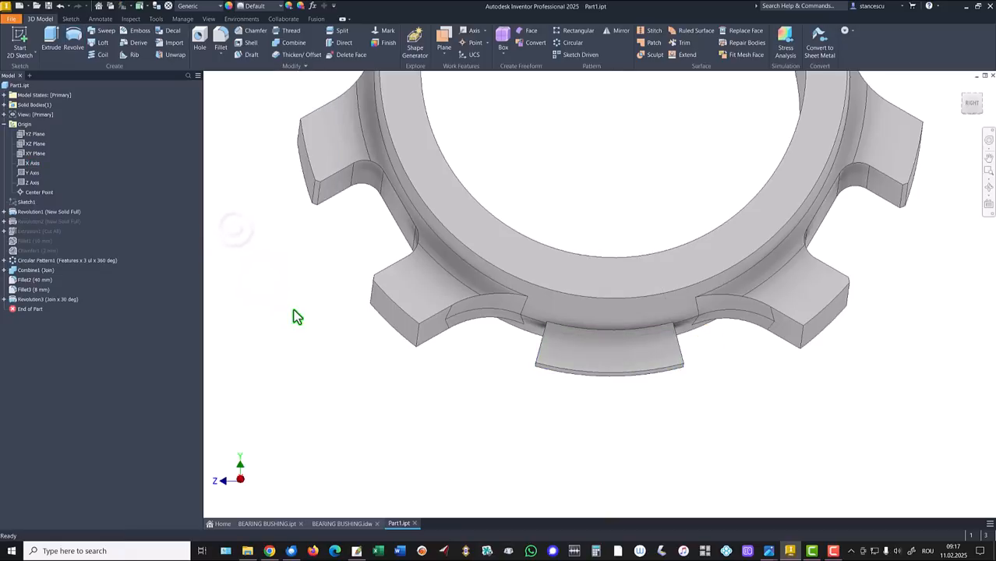
Step: Change the lower lug's revolution so that it creates a new solid instead of joining the bushing
key(F6)
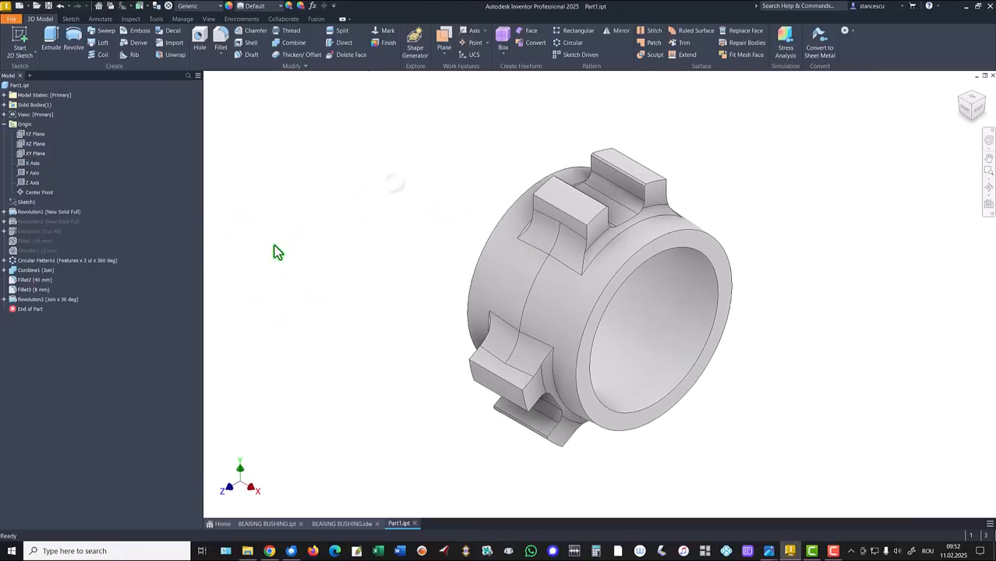
double_click(11, 302)
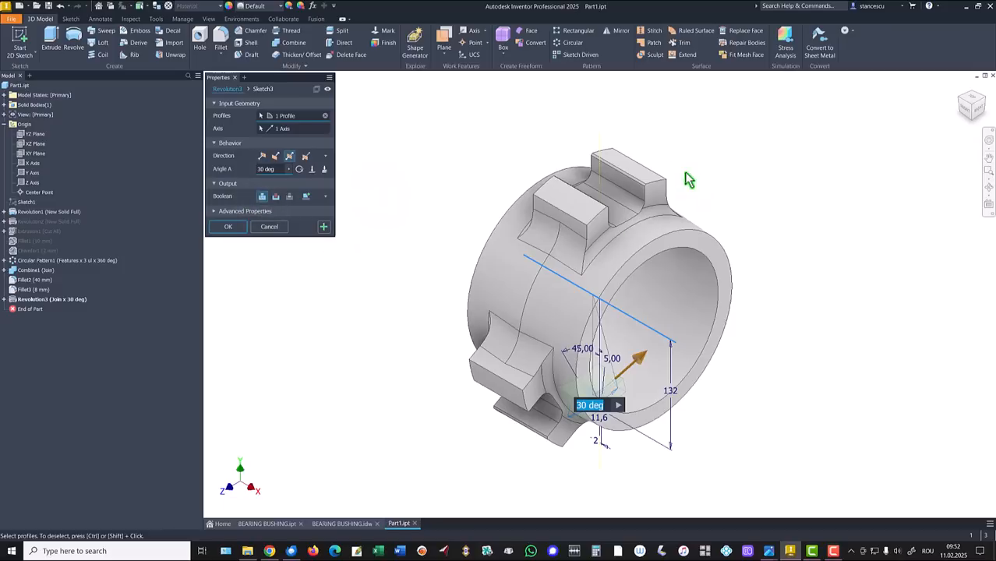
click(306, 198)
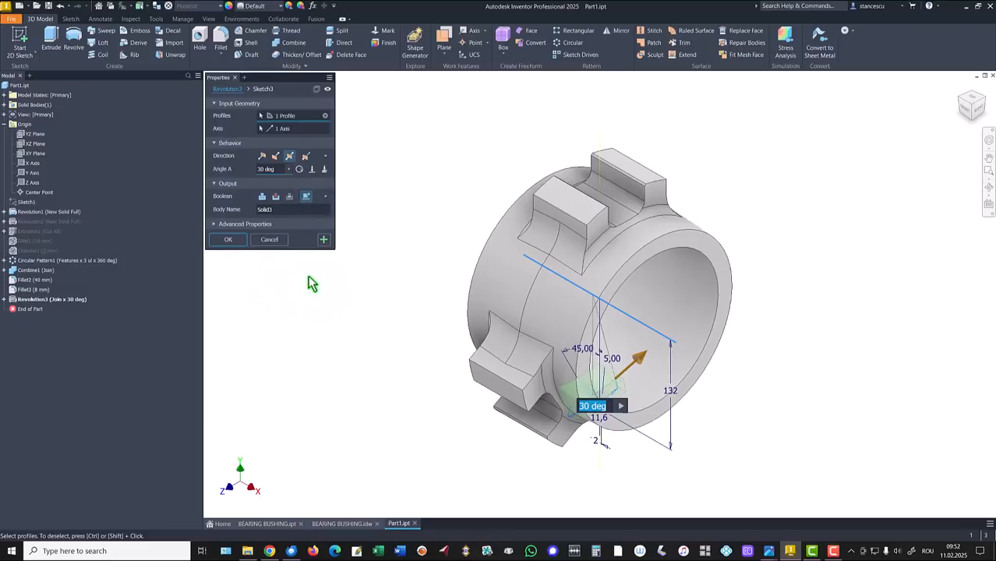
click(227, 240)
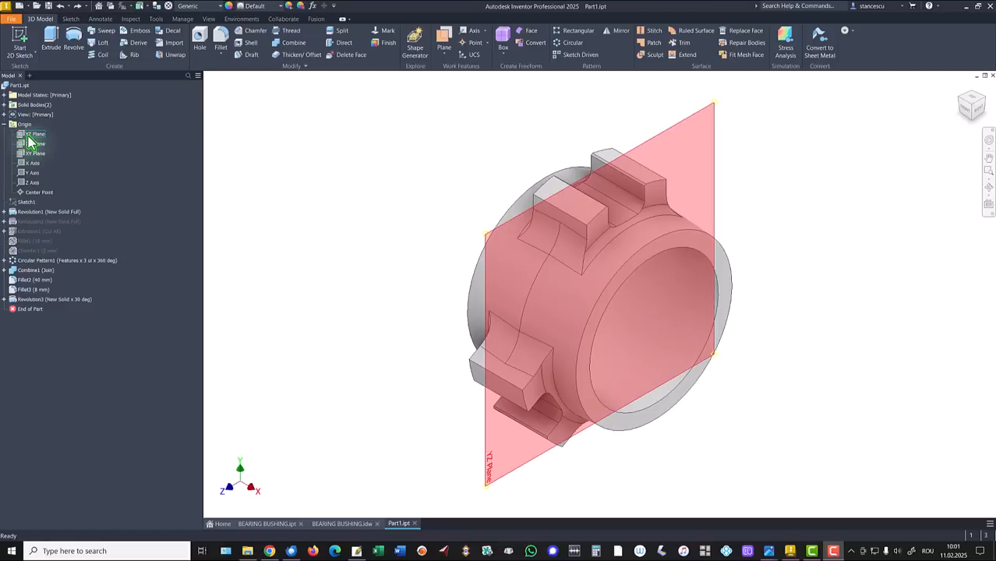
Step: Start a sketch on the YZ plane and slice the model graphics at the sketch plane
click(28, 135)
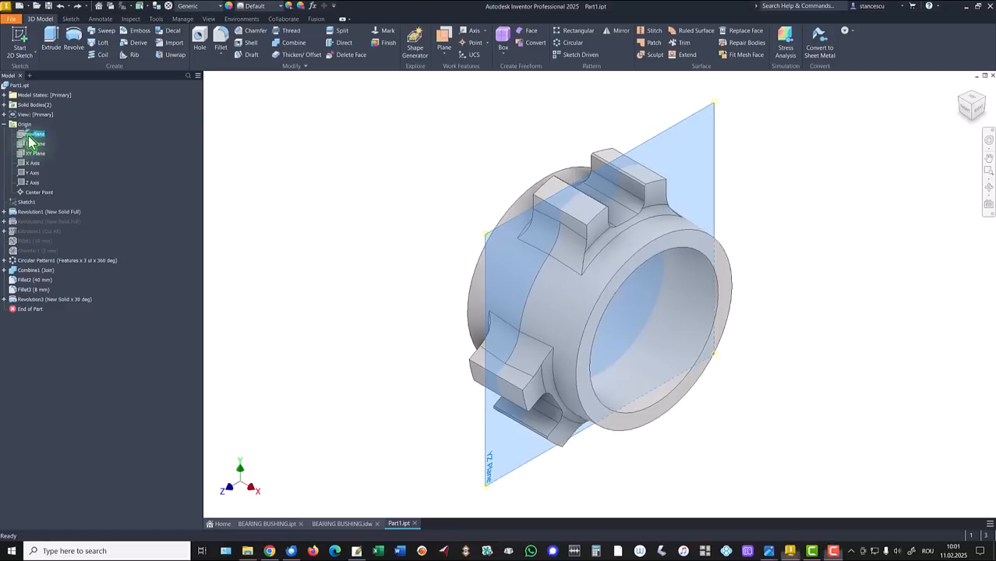
click(610, 289)
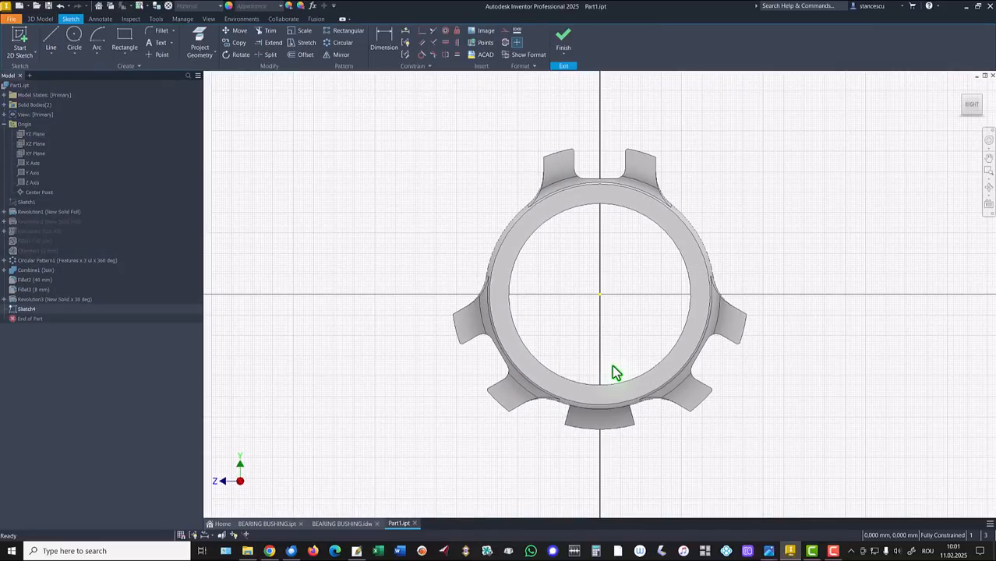
key(F7)
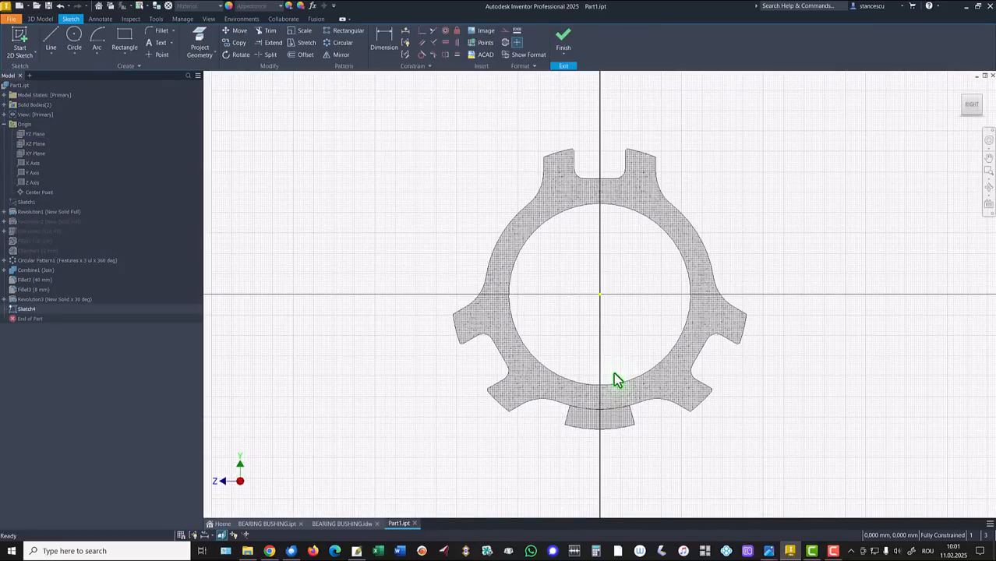
scroll(613, 379, up, 3)
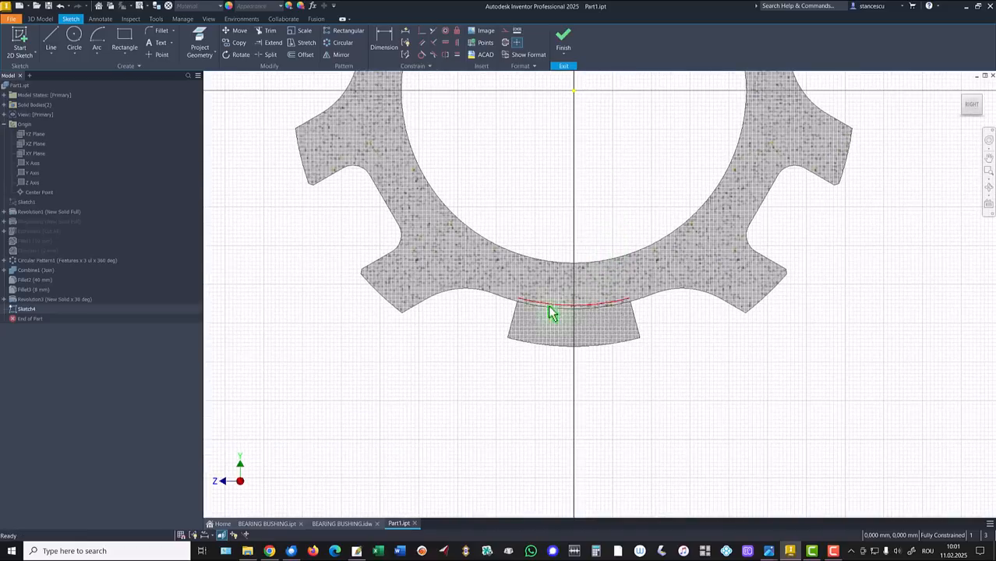
Step: Project the lower lug's inner arc and both of its slanted side edges into the sketch
click(200, 43)
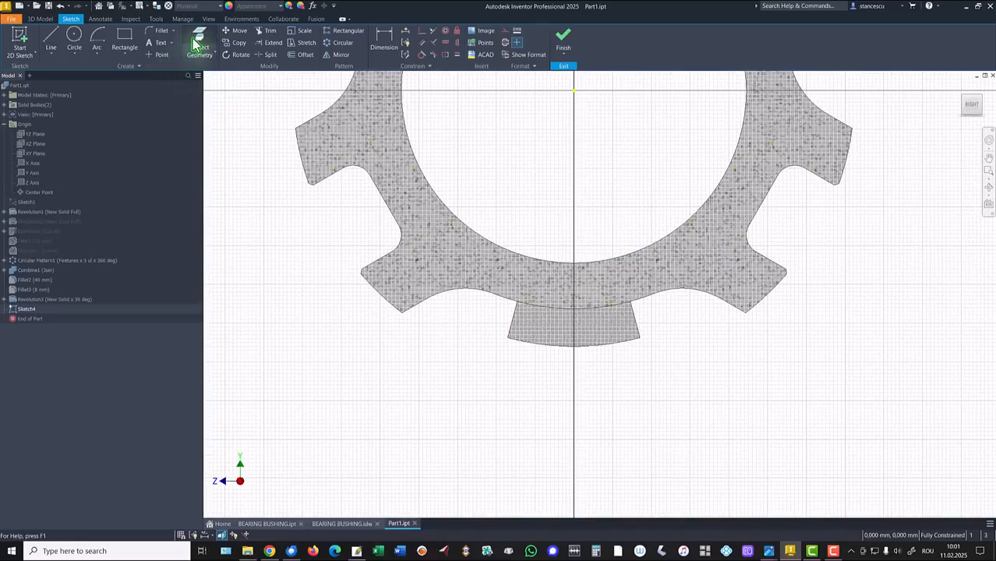
click(556, 303)
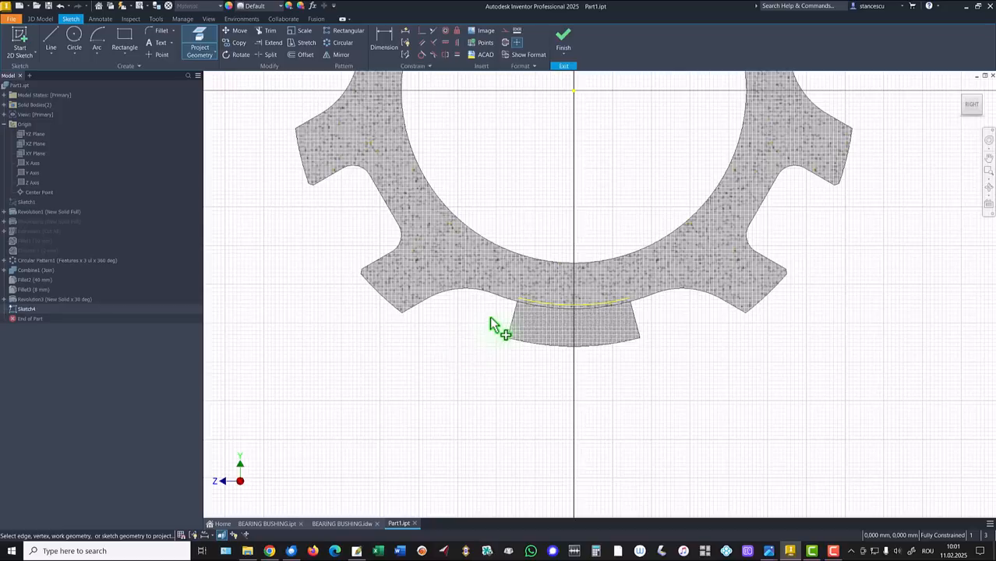
click(512, 321)
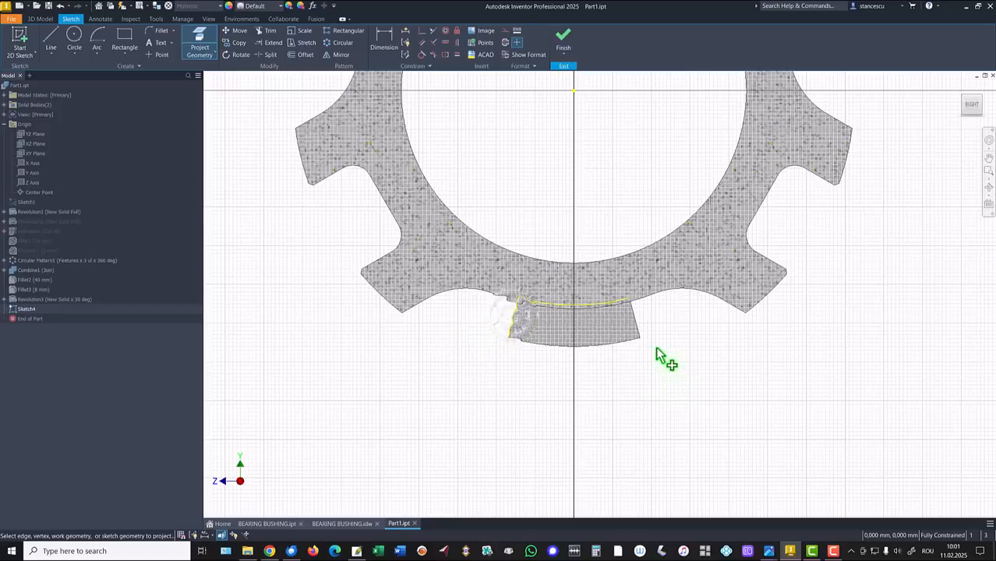
click(635, 323)
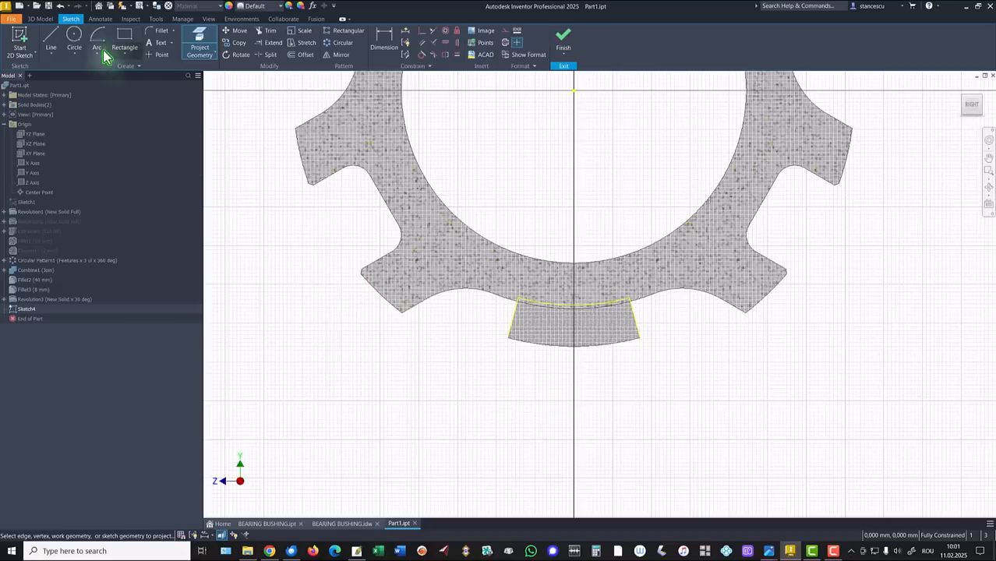
Step: Sketch an open U profile on the lower lug: two vertical lines joined by a tangent arc of about 15.7 mm radius, ending on the projected inner arc
click(55, 39)
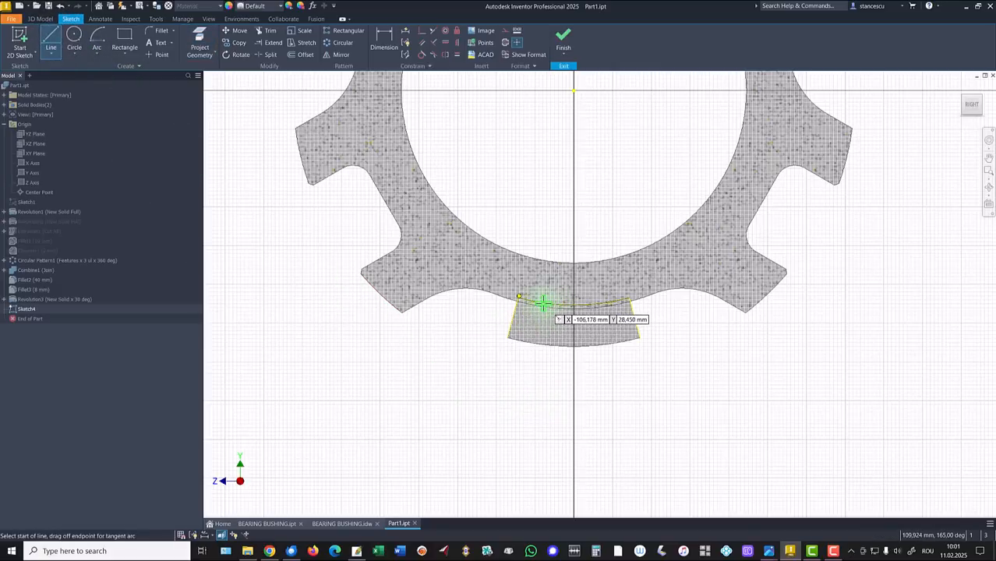
scroll(544, 303, up, 5)
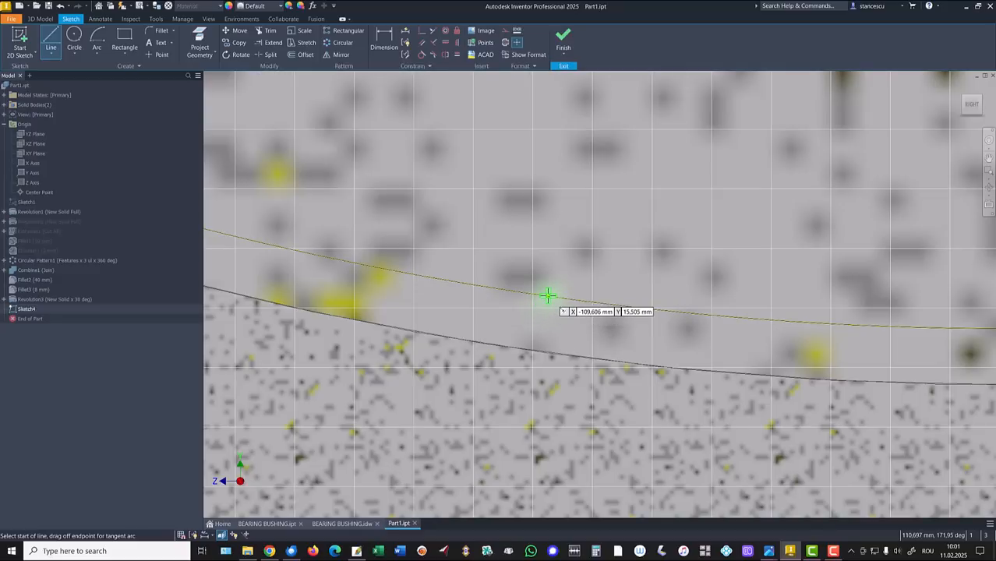
scroll(548, 298, down, 3)
click(521, 256)
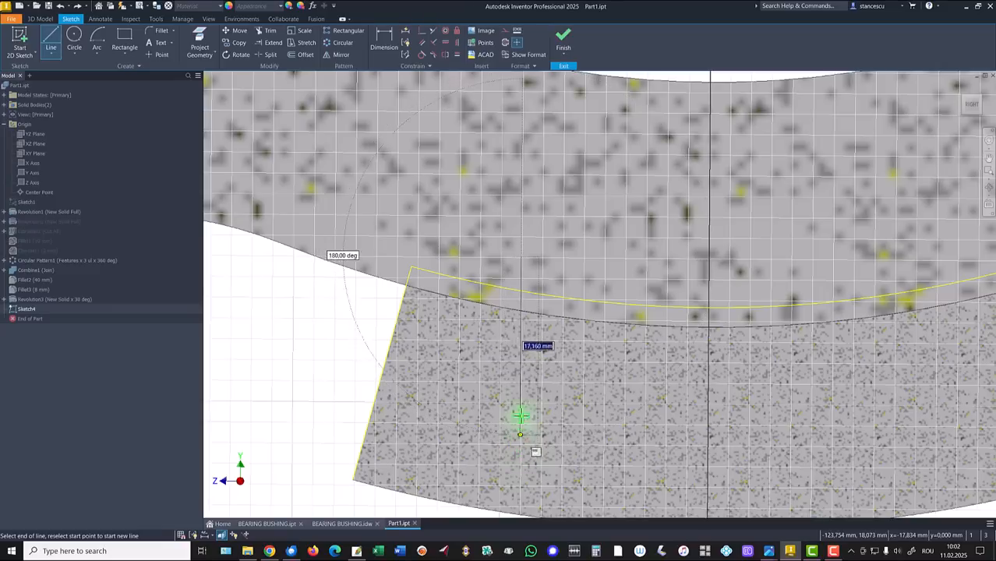
click(519, 379)
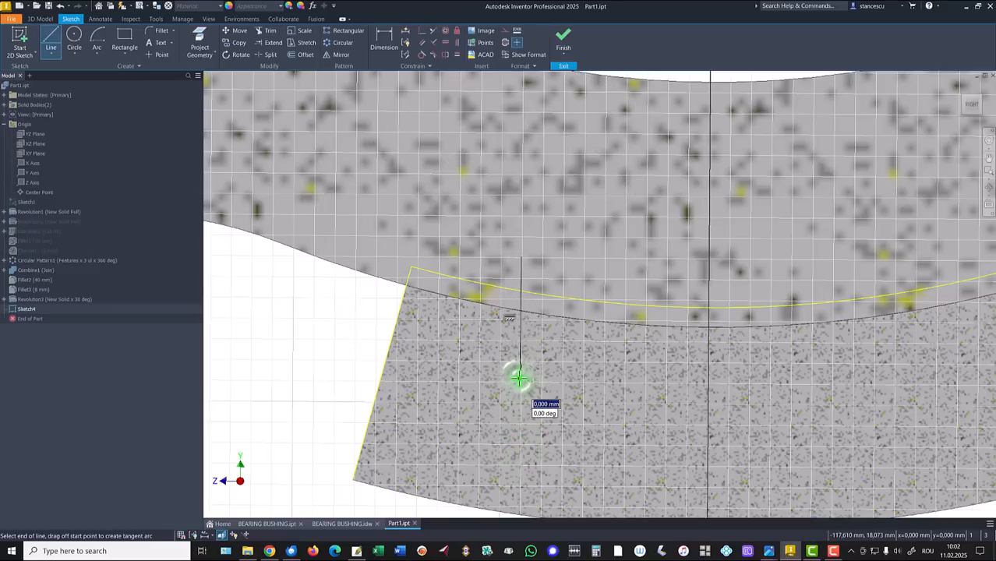
drag(519, 378, 846, 375)
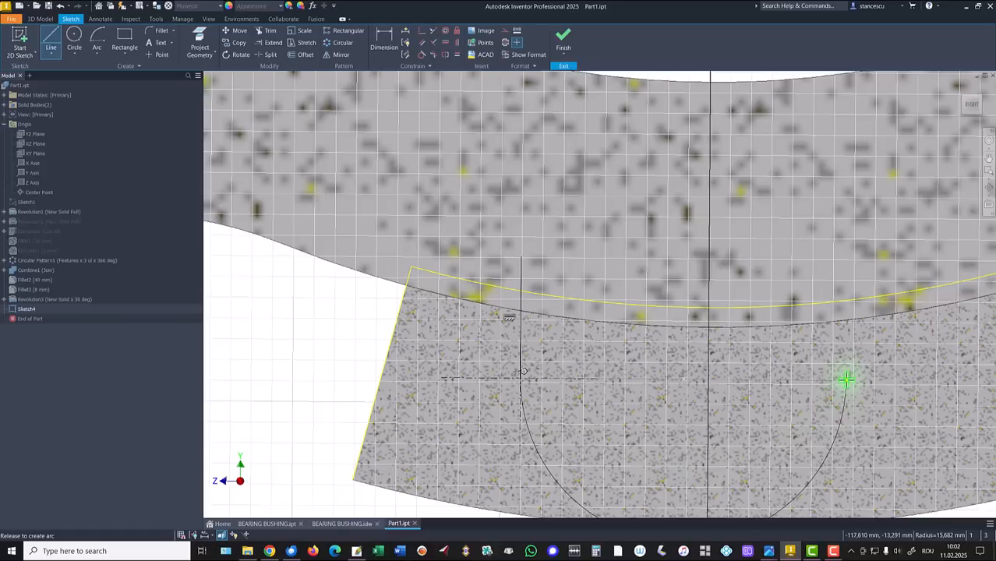
drag(848, 379, 847, 376)
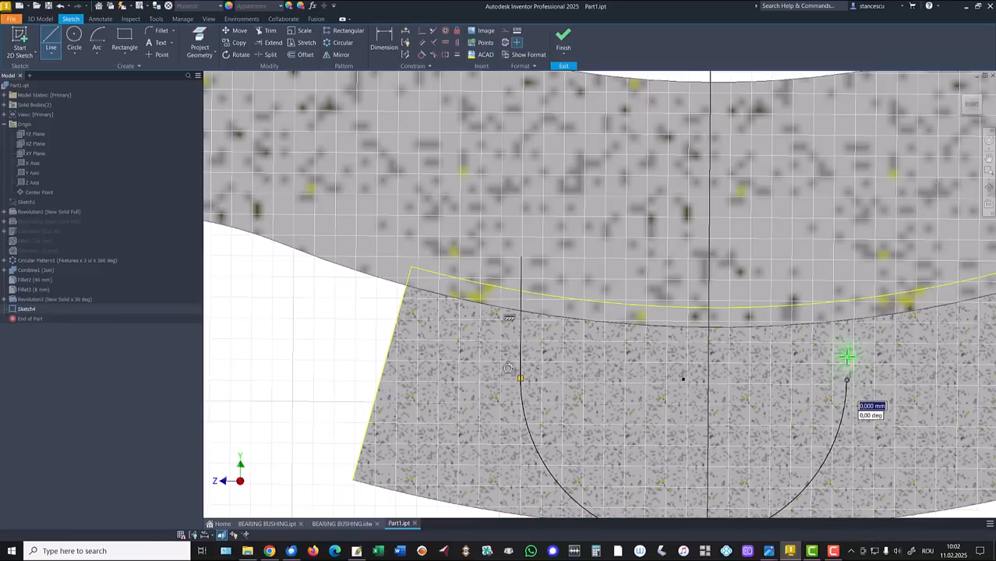
click(847, 302)
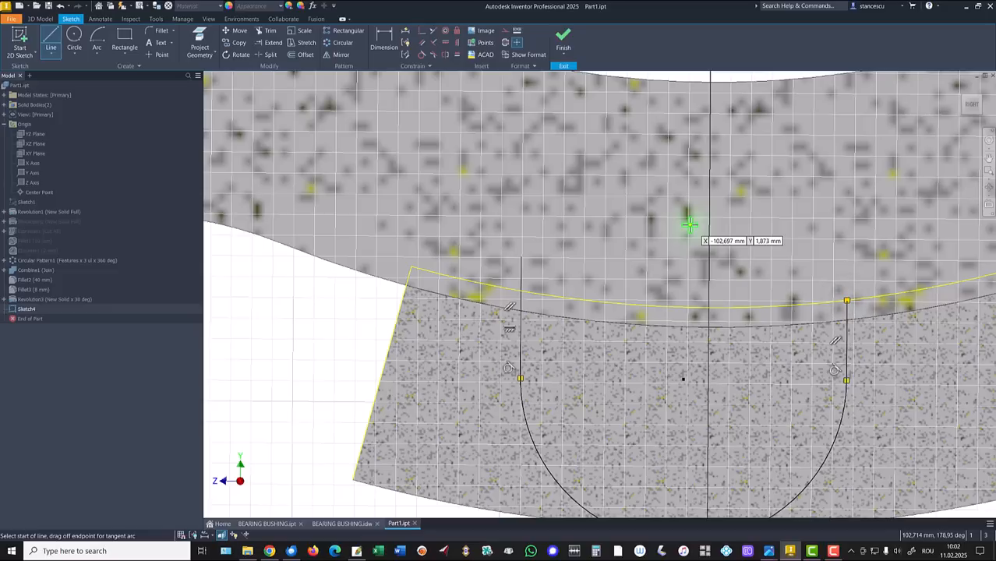
key(Escape)
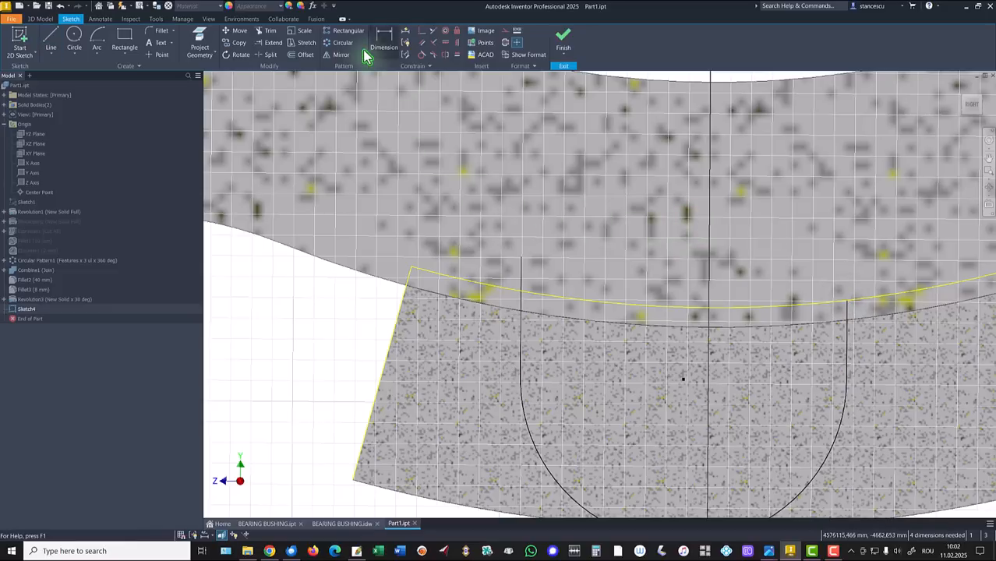
Step: Trim the part of the U profile's left vertical line that extends above the projected inner arc
click(268, 33)
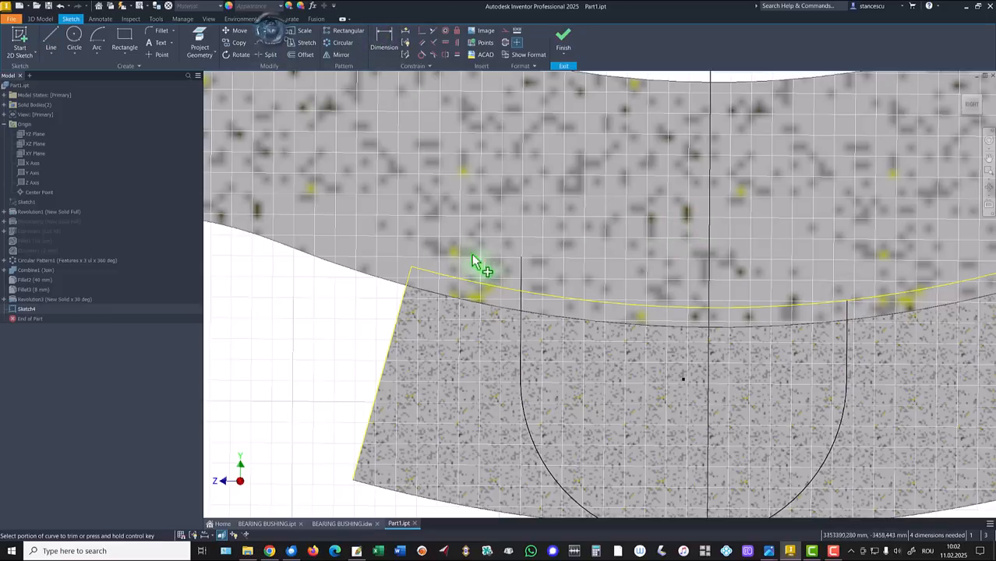
click(523, 278)
middle_drag(645, 282, 615, 145)
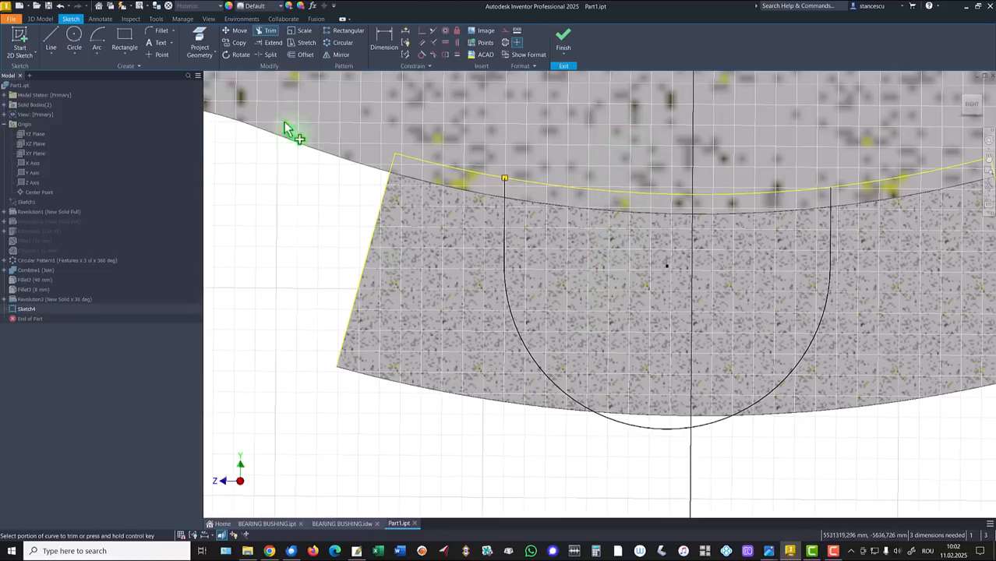
Step: Project the lower lug's outer arc and make the U profile's arc tangent to it
click(201, 39)
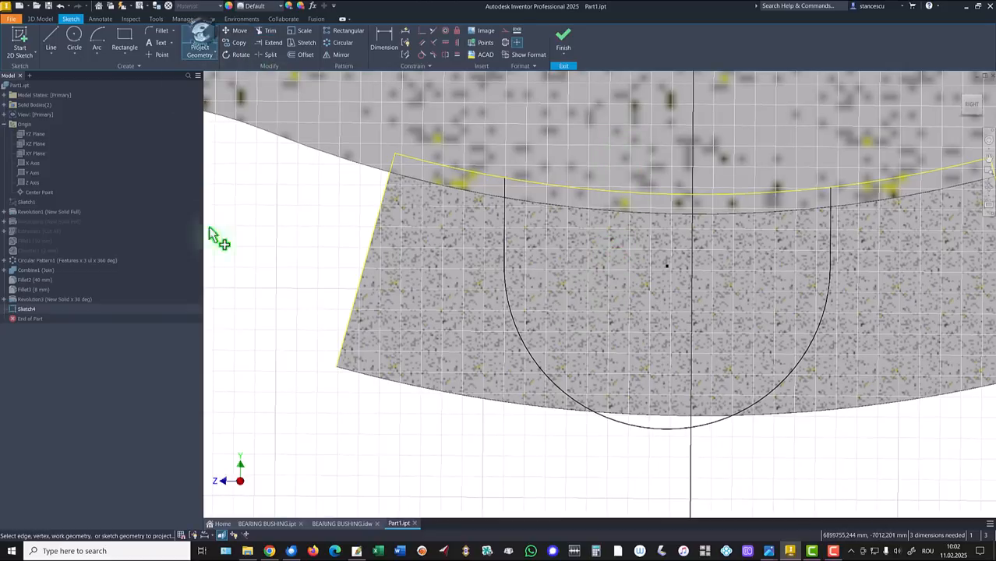
click(433, 385)
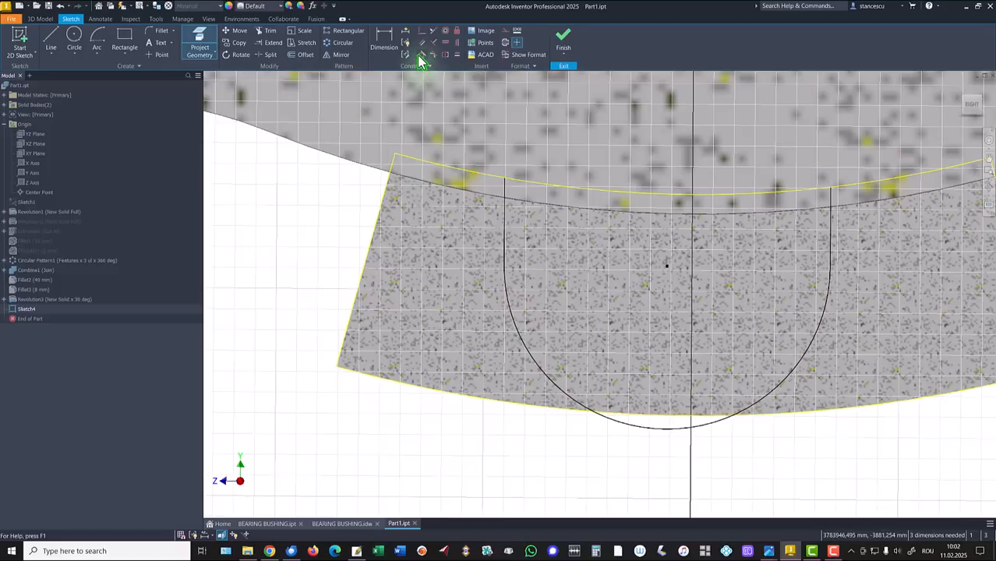
click(422, 55)
click(640, 427)
click(651, 413)
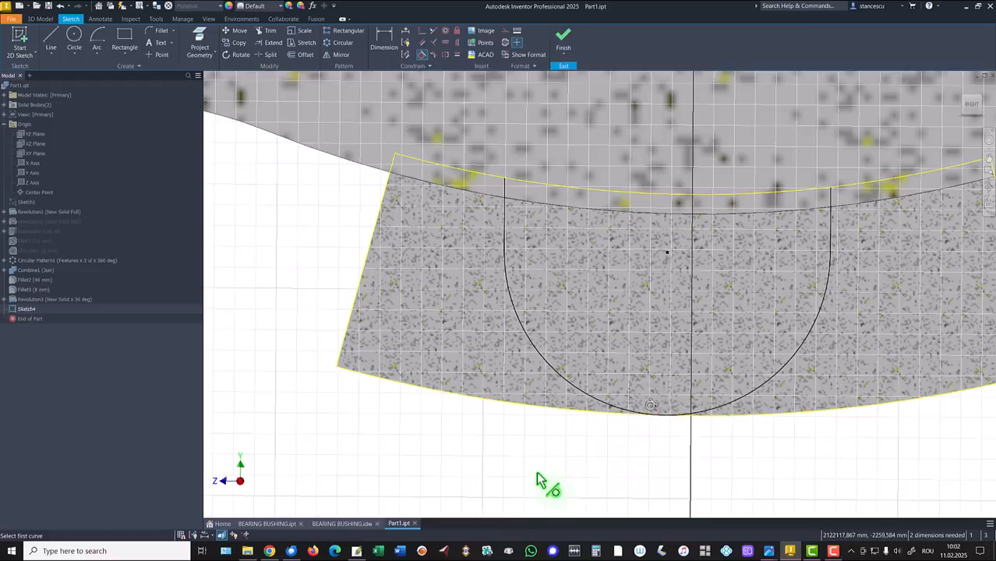
scroll(537, 471, down, 2)
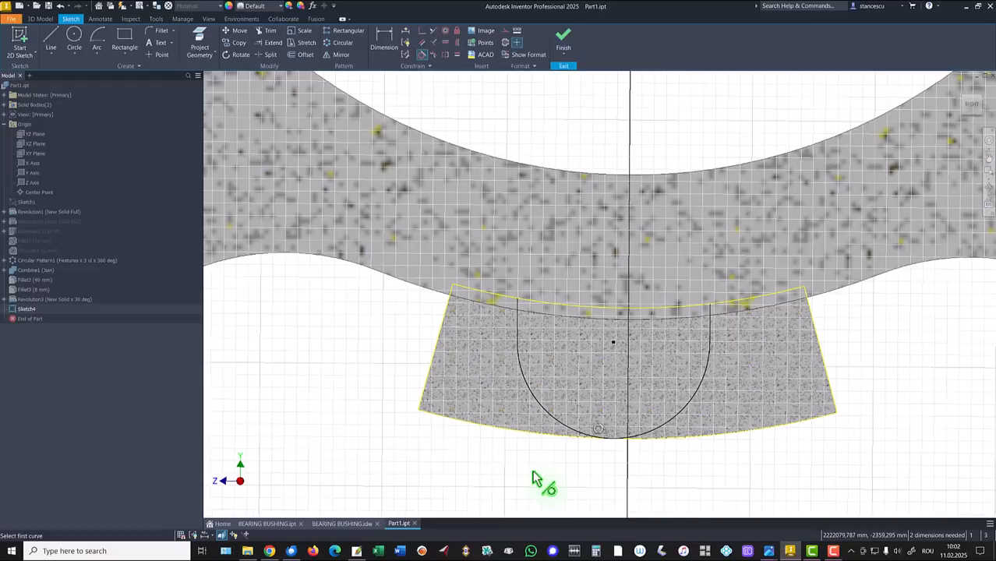
scroll(536, 480, down, 2)
scroll(538, 476, down, 3)
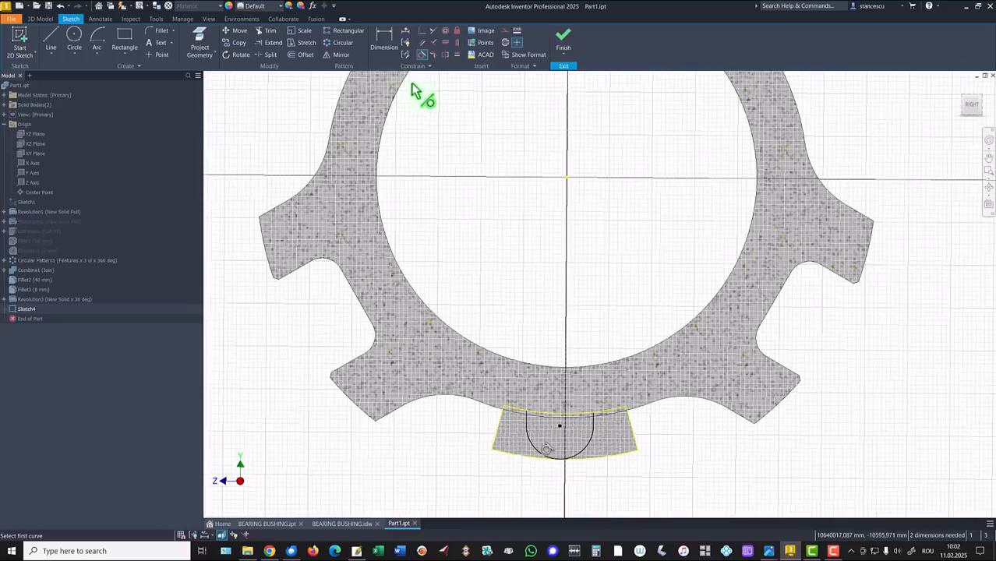
Step: Align the U profile's arc centre vertically with the origin, set the arc radius to 15 mm, and finish the sketch
click(456, 43)
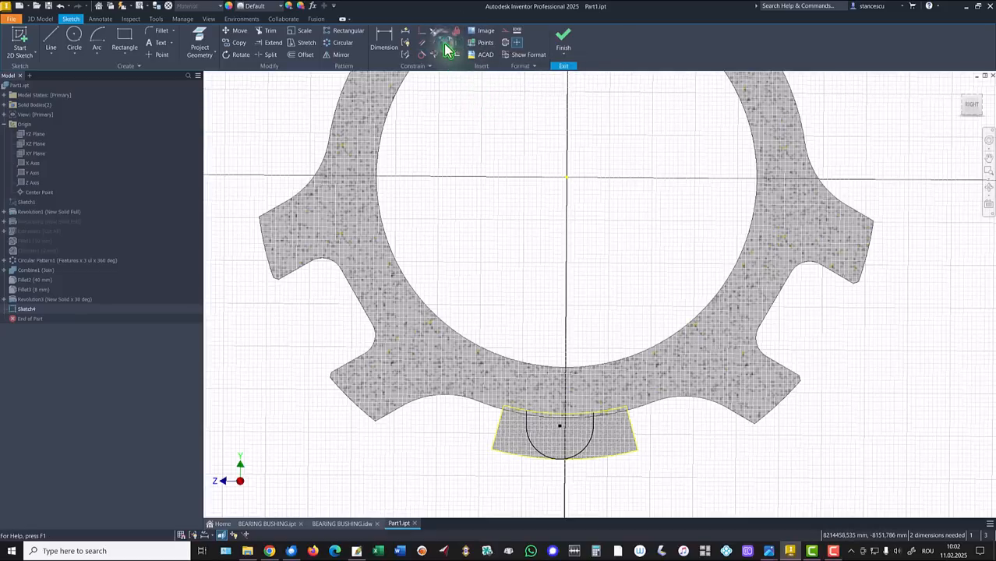
click(559, 427)
click(568, 176)
click(387, 48)
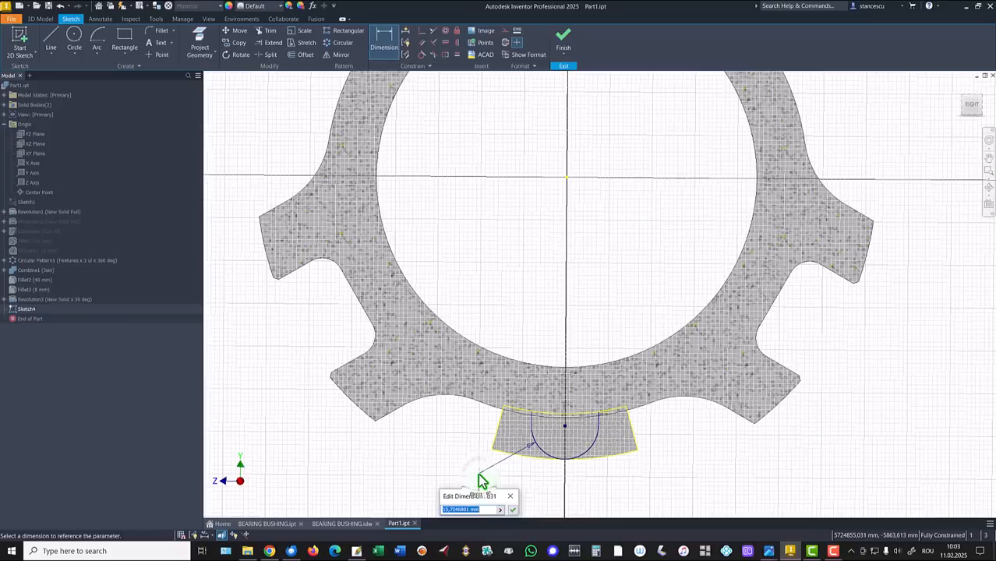
key(Return)
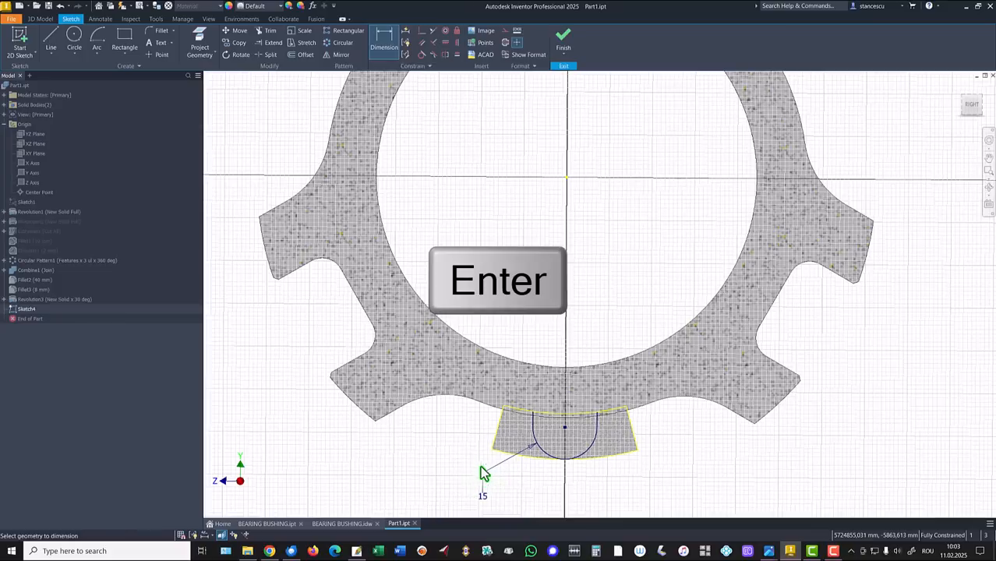
click(562, 39)
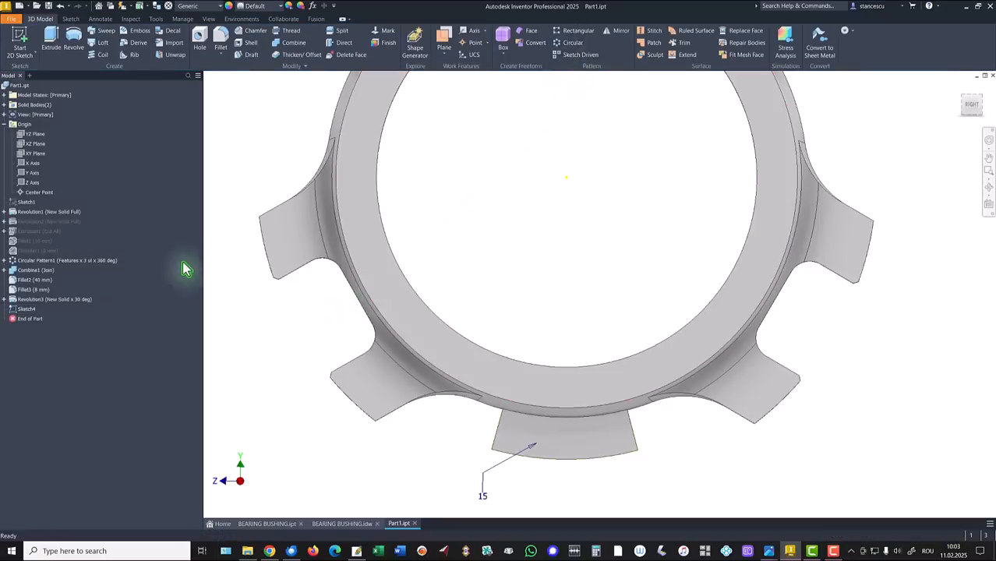
Step: Extrude-cut the two areas outside the U profile symmetrically through all of the lower lug body
click(51, 35)
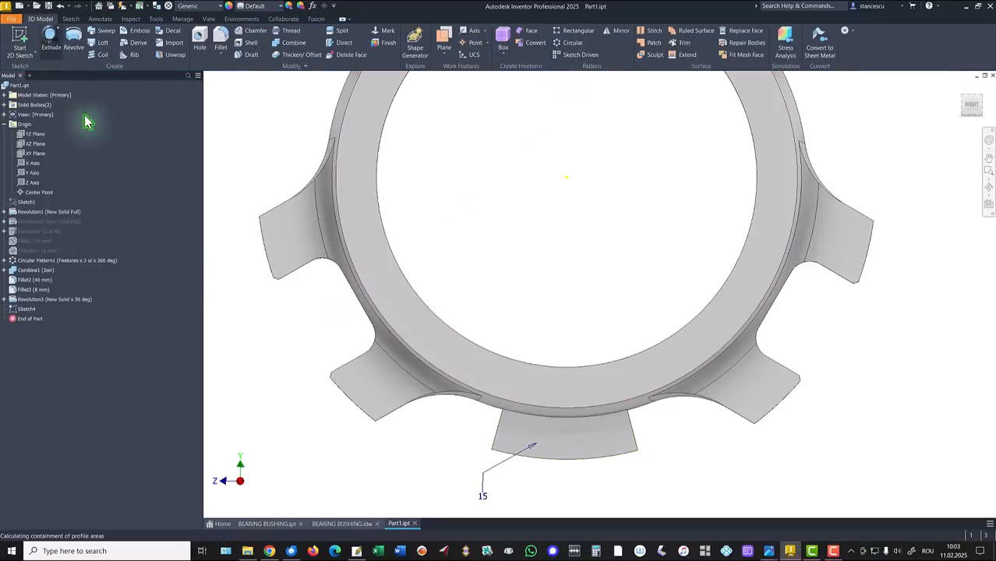
click(511, 438)
click(606, 438)
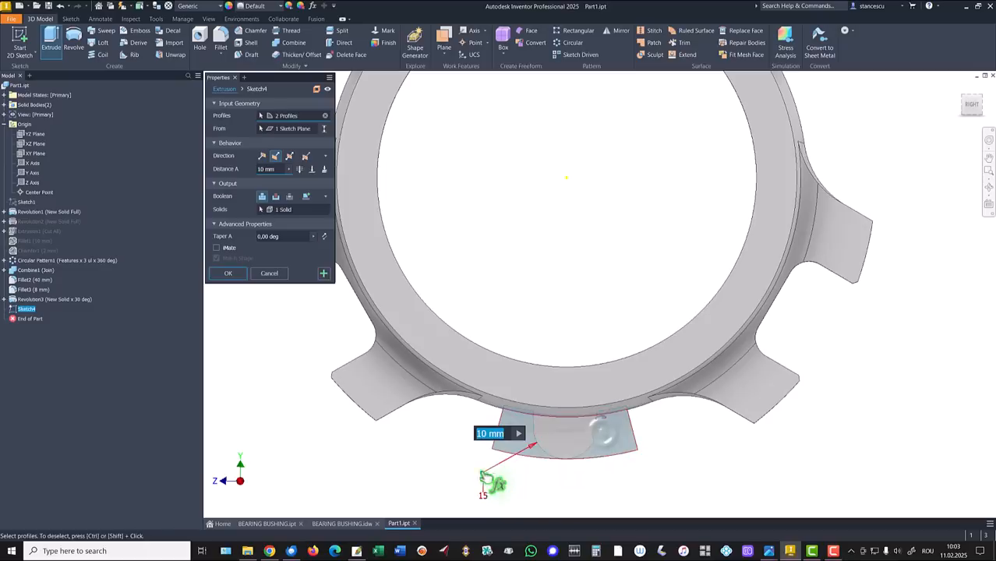
shift+middle_drag(430, 466, 405, 446)
click(276, 198)
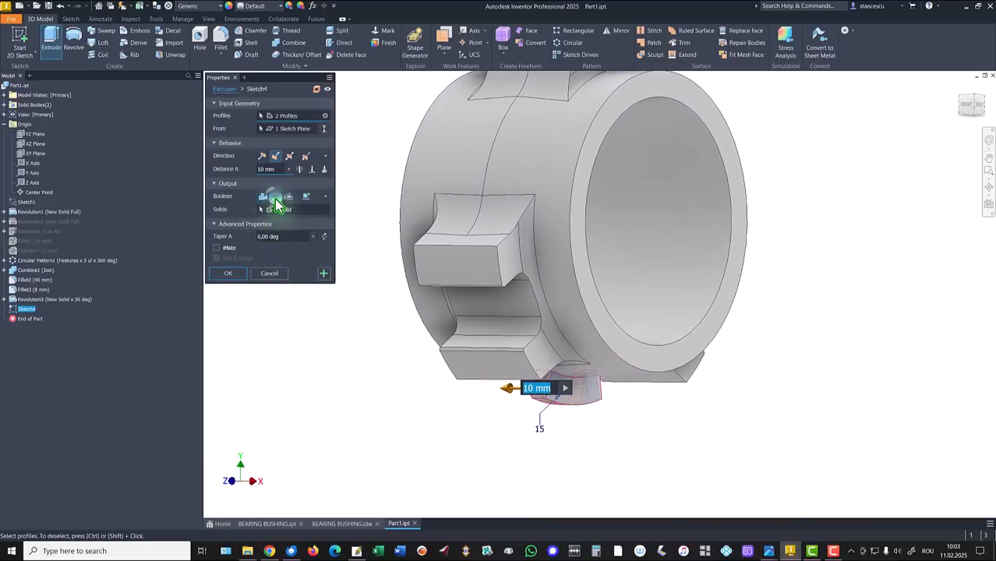
click(290, 157)
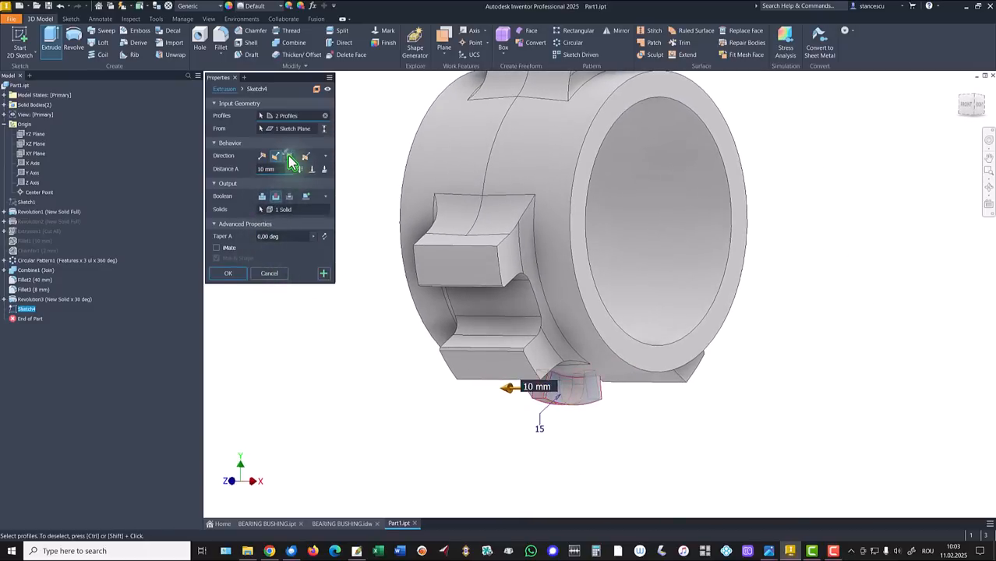
click(299, 168)
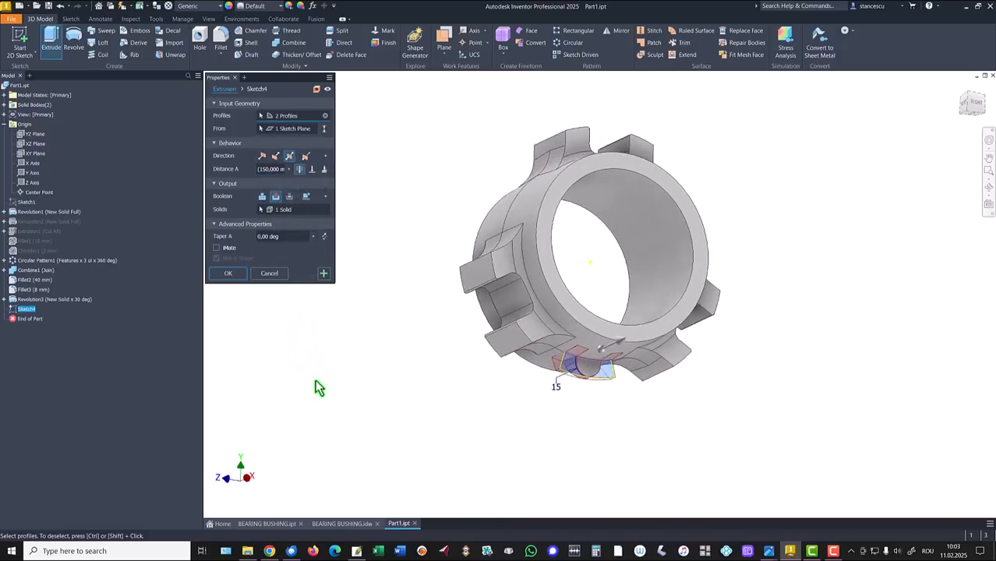
click(227, 273)
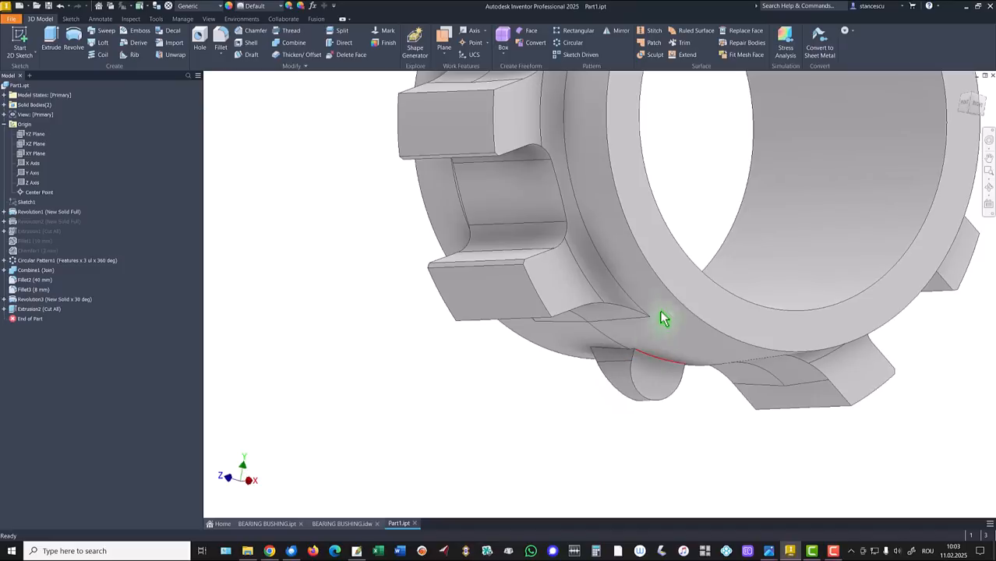
Step: Combine the lower lug with the ring as a join, using the ring as the base body and the lug as the tool body
click(618, 391)
click(603, 418)
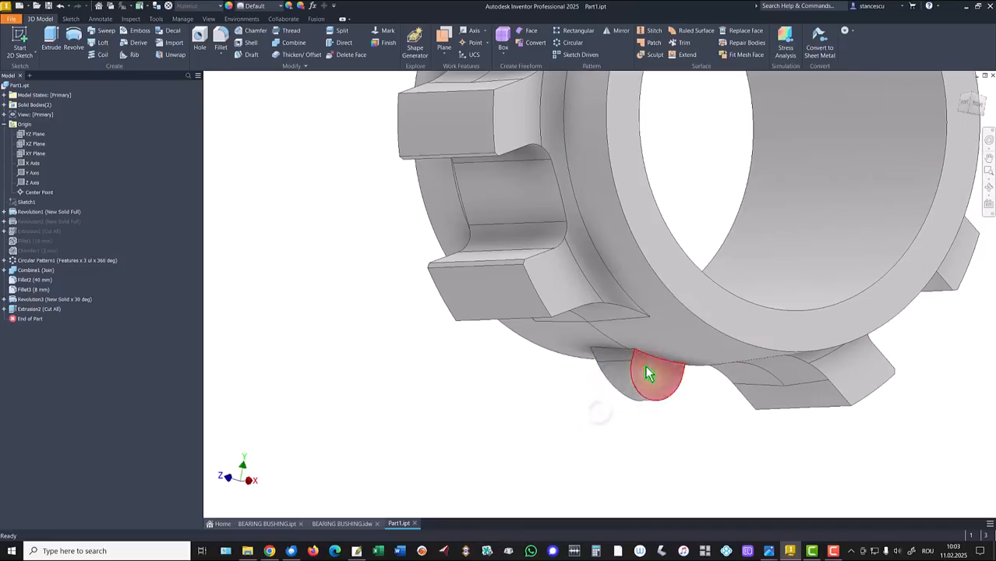
shift+middle_drag(518, 395, 518, 395)
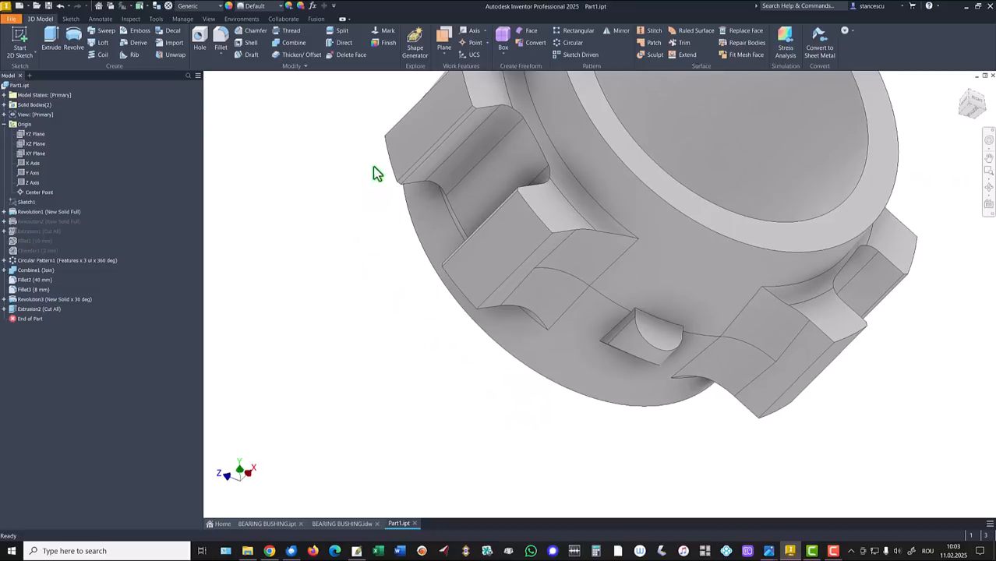
click(292, 43)
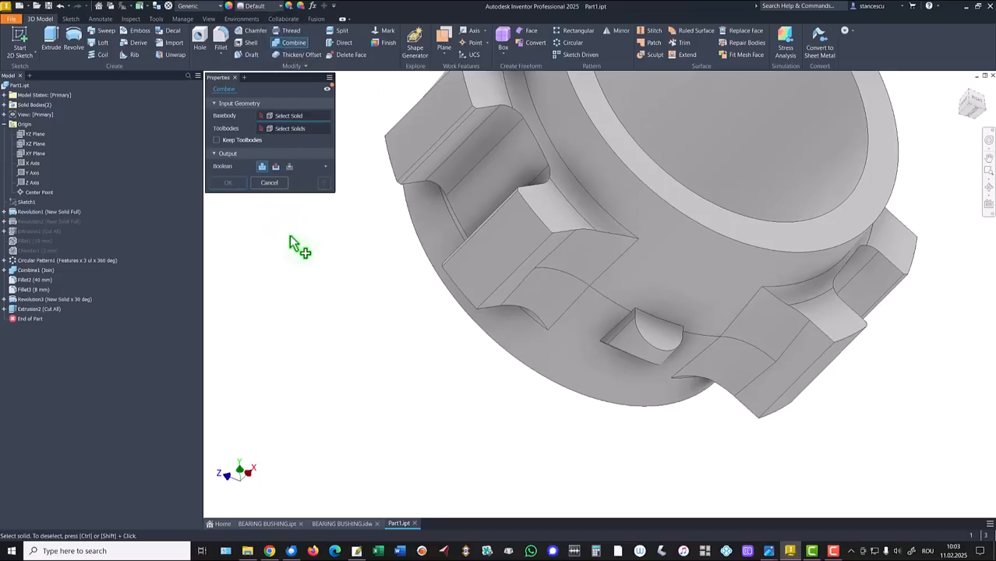
click(686, 242)
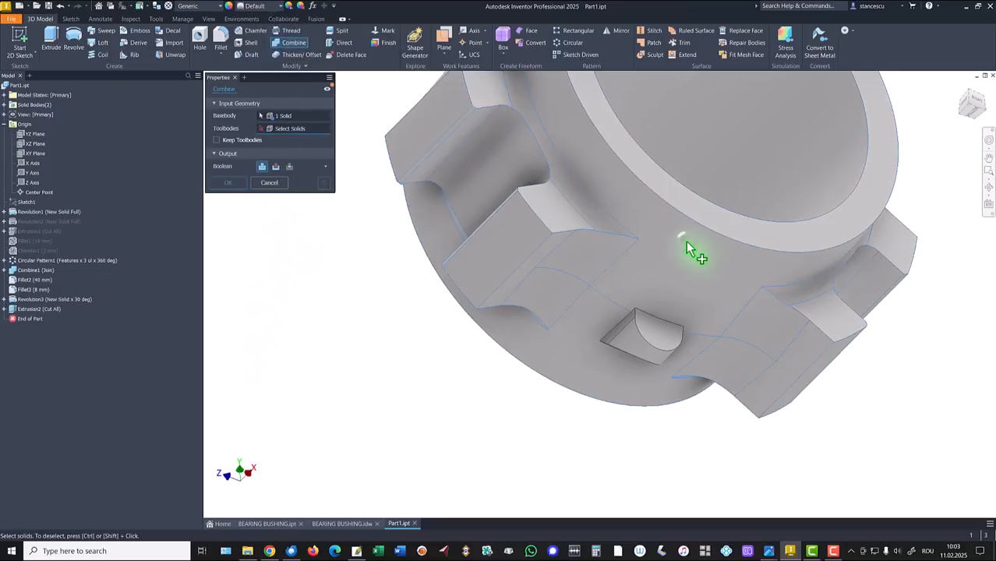
click(639, 337)
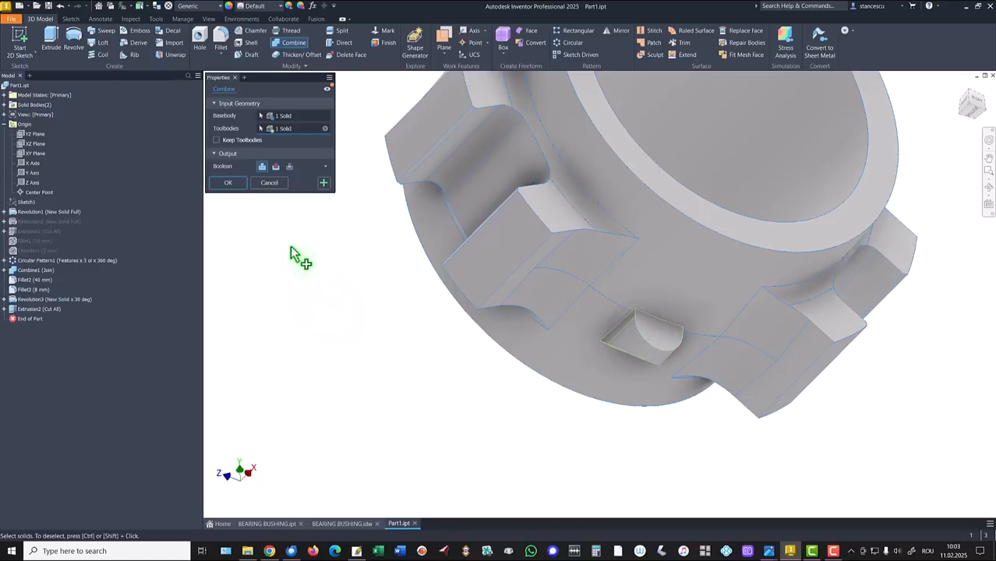
click(227, 184)
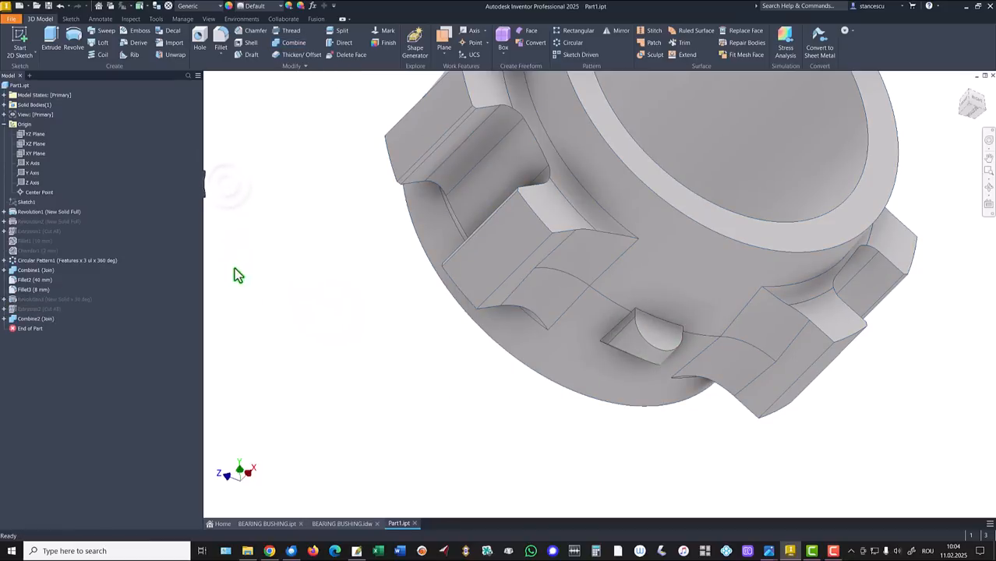
Step: Check the lower lug's radius in the drawing and fillet the four edges where its two sides meet the ring at 15 mm
click(342, 523)
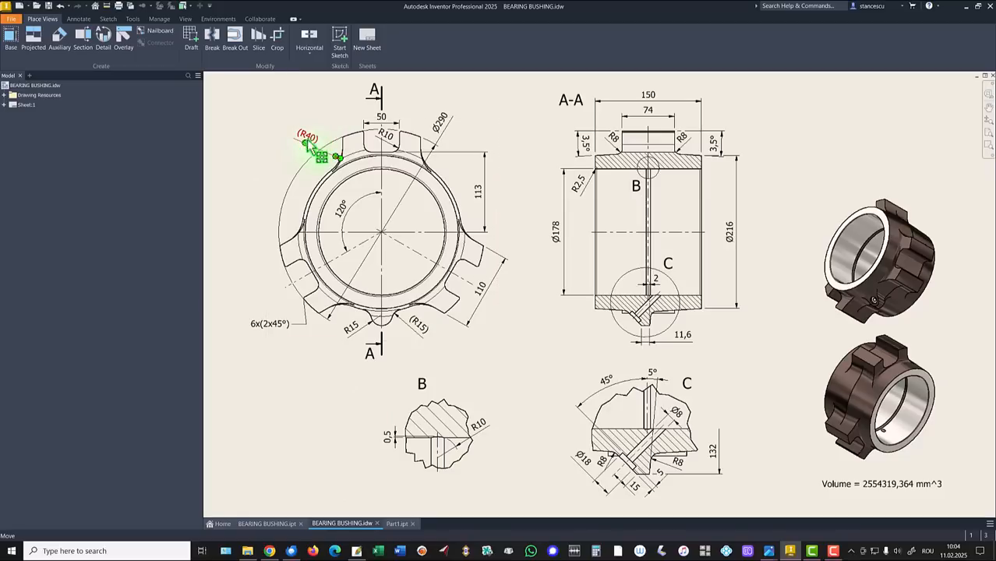
click(399, 523)
scroll(493, 412, up, 5)
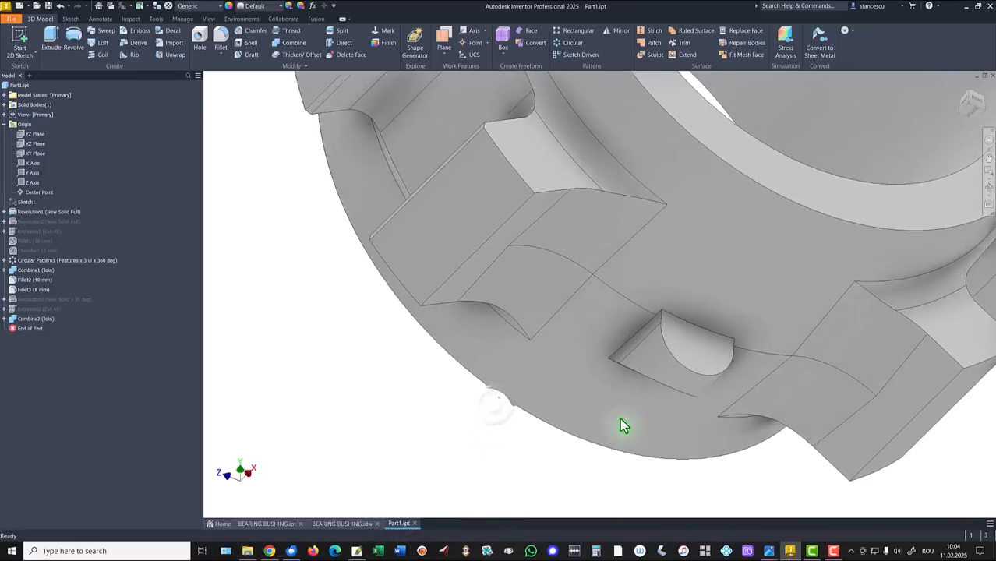
click(339, 525)
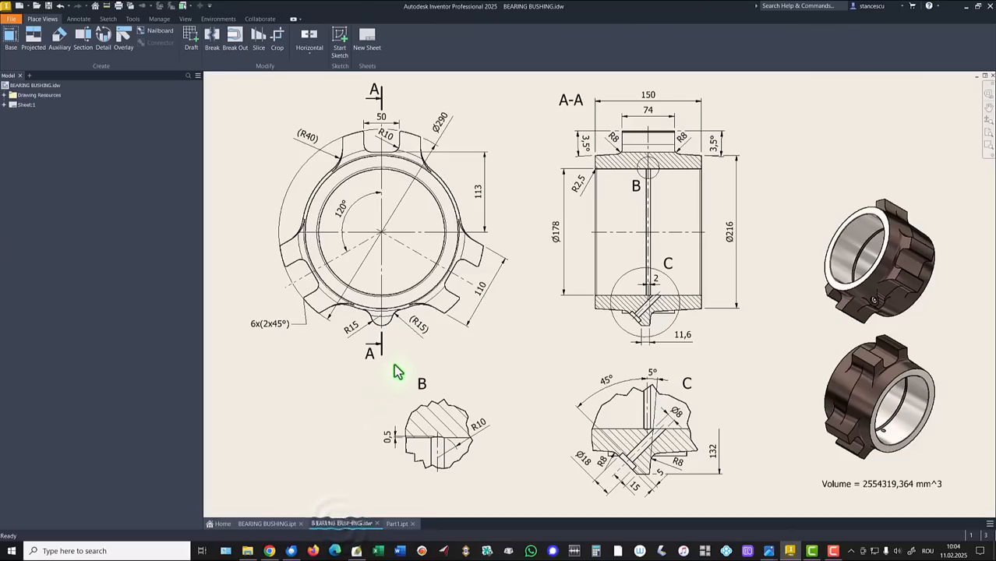
click(395, 524)
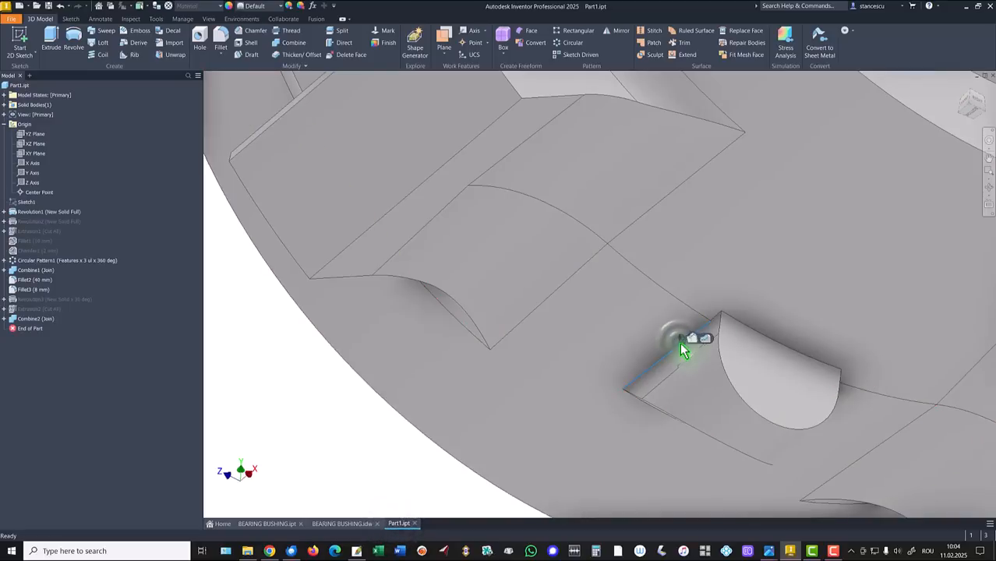
click(691, 338)
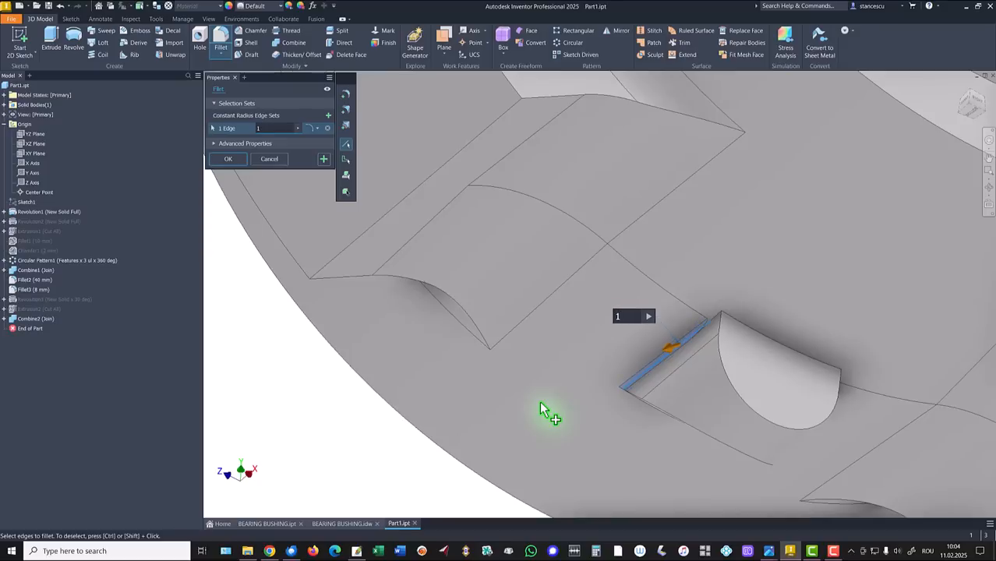
click(713, 314)
shift+middle_drag(643, 383, 651, 344)
click(648, 338)
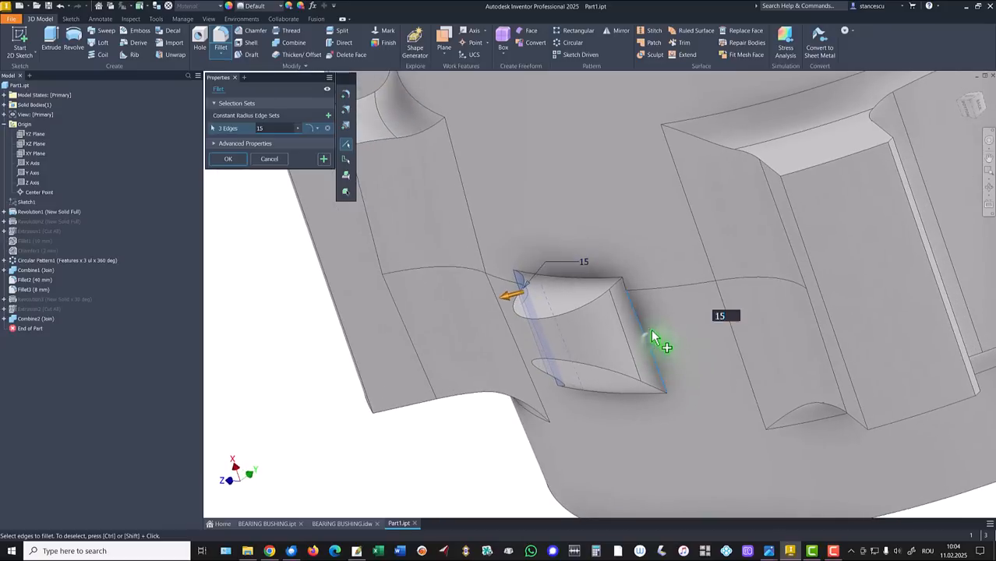
click(625, 282)
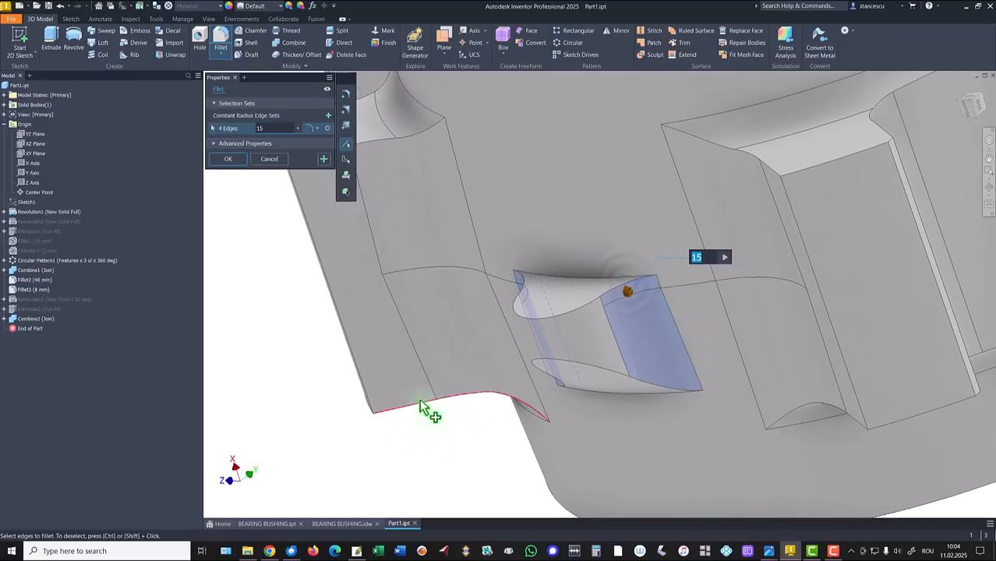
click(228, 159)
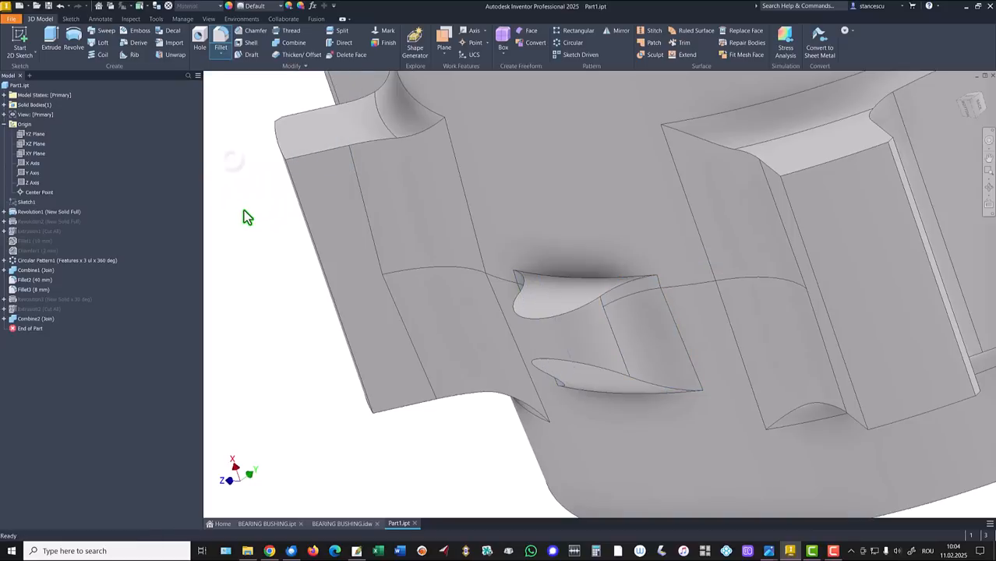
Step: Check the lug radii in drawing detail C and fillet the lower lug's front and back base edges at 8 mm
key(F6)
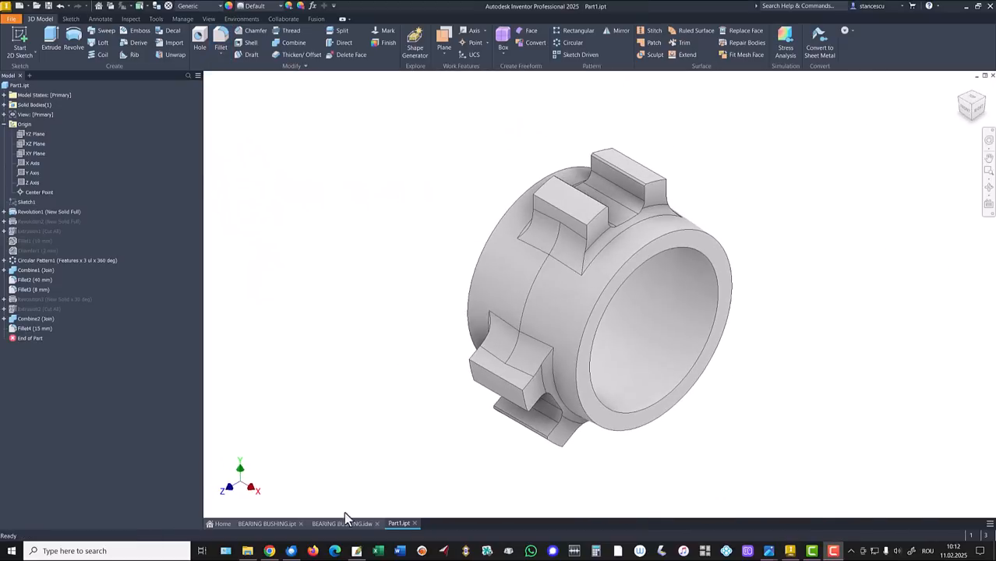
click(342, 522)
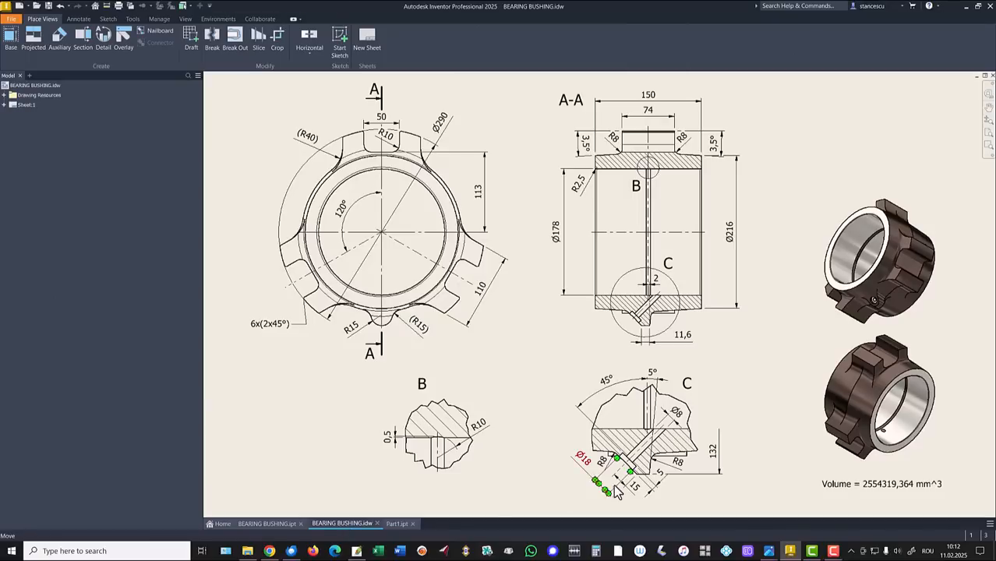
click(400, 526)
shift+middle_drag(484, 503, 594, 439)
scroll(596, 439, up, 3)
click(599, 440)
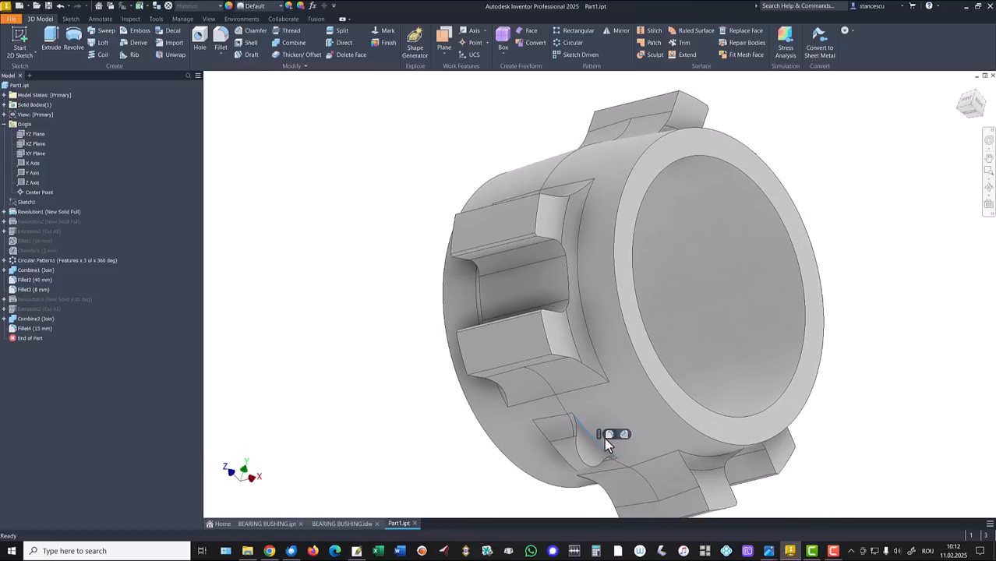
click(608, 434)
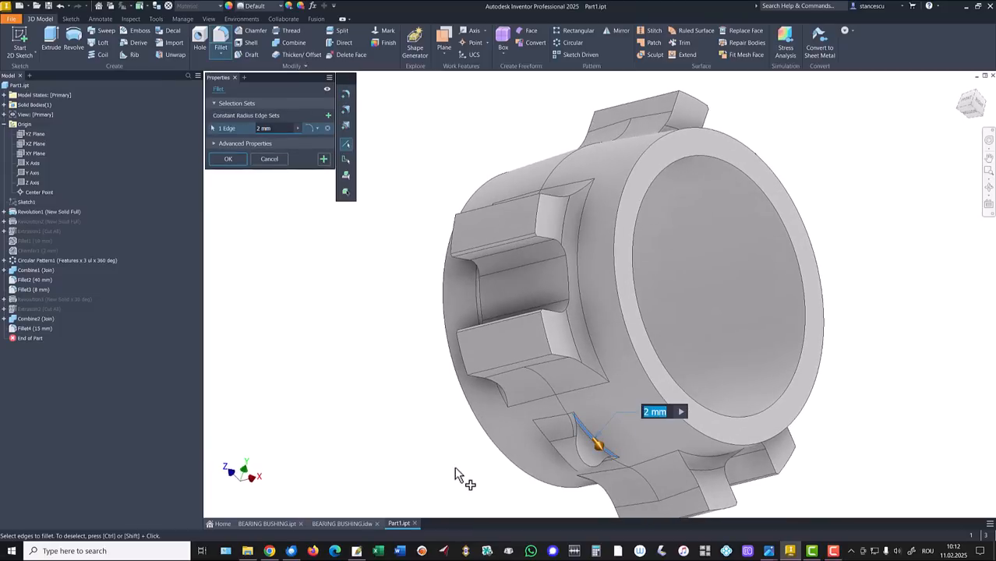
shift+middle_drag(456, 476, 616, 433)
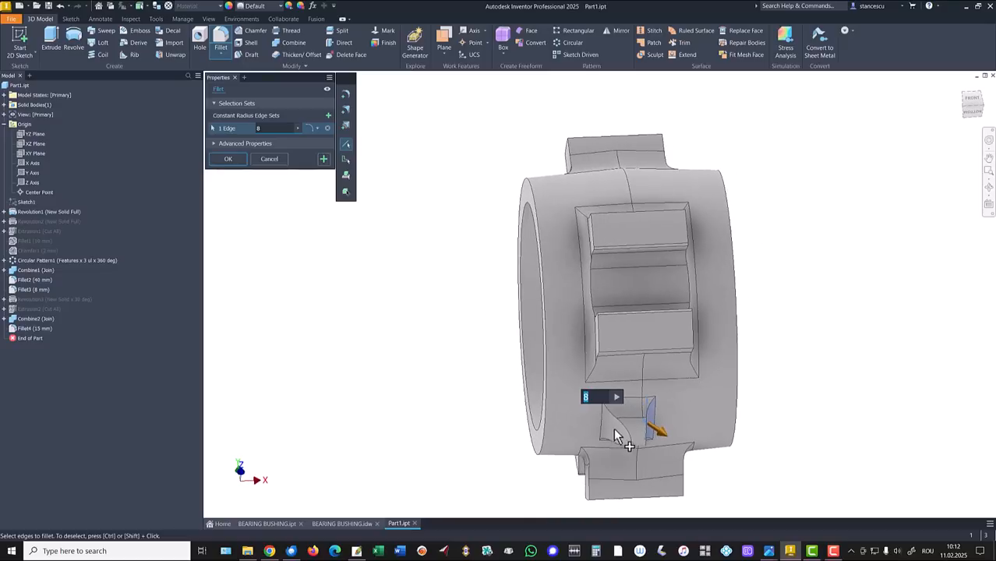
click(600, 425)
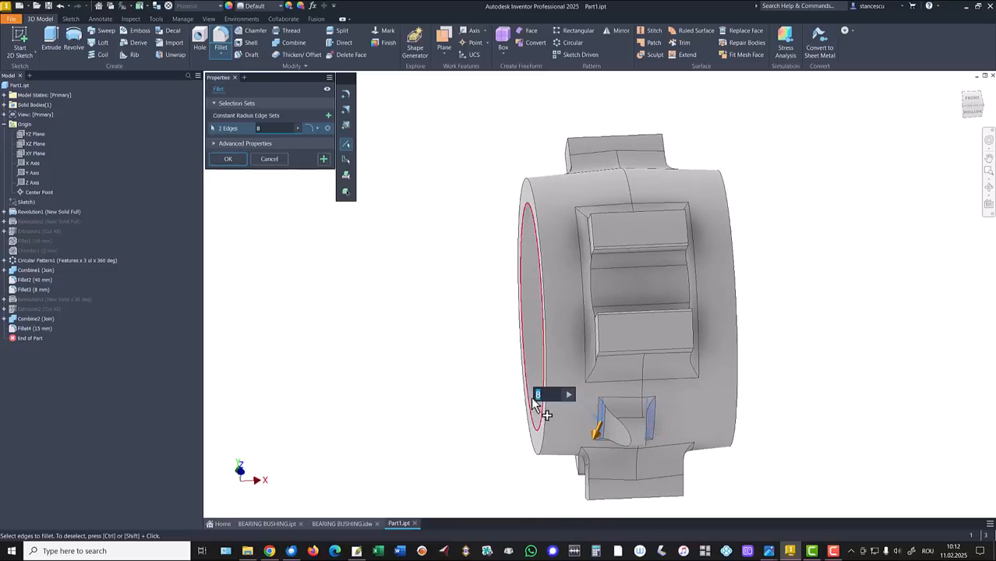
click(236, 159)
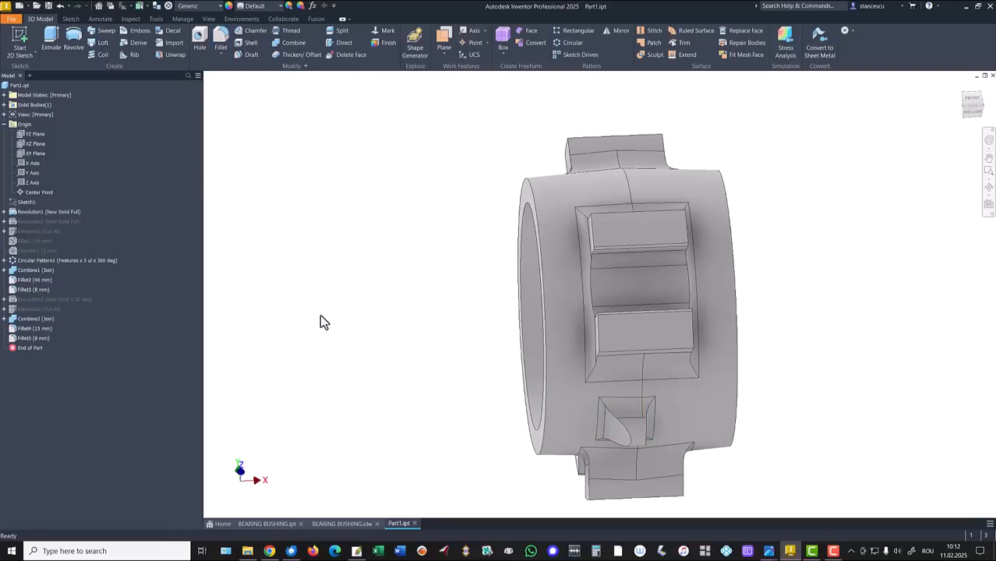
Step: Examine detail C in the bearing bushing drawing for the dimensions of the angled stepped hole through the lower lug
key(F6)
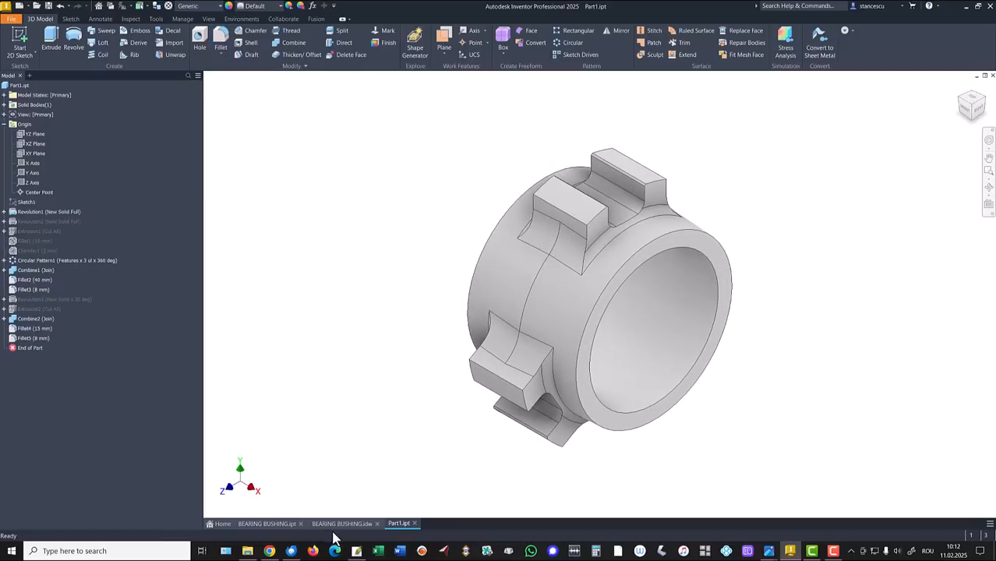
click(343, 524)
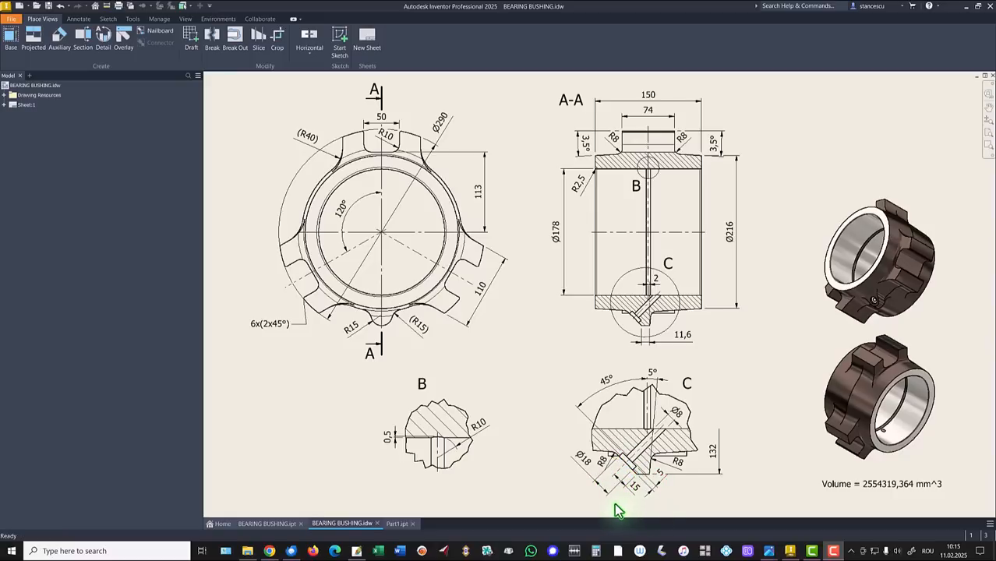
scroll(685, 491, up, 2)
scroll(688, 499, up, 6)
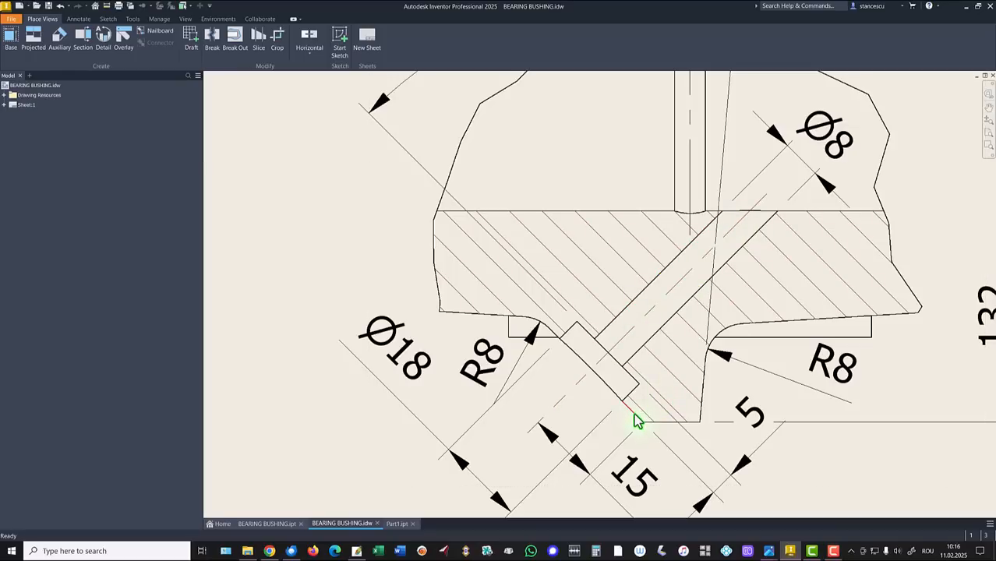
scroll(619, 421, down, 3)
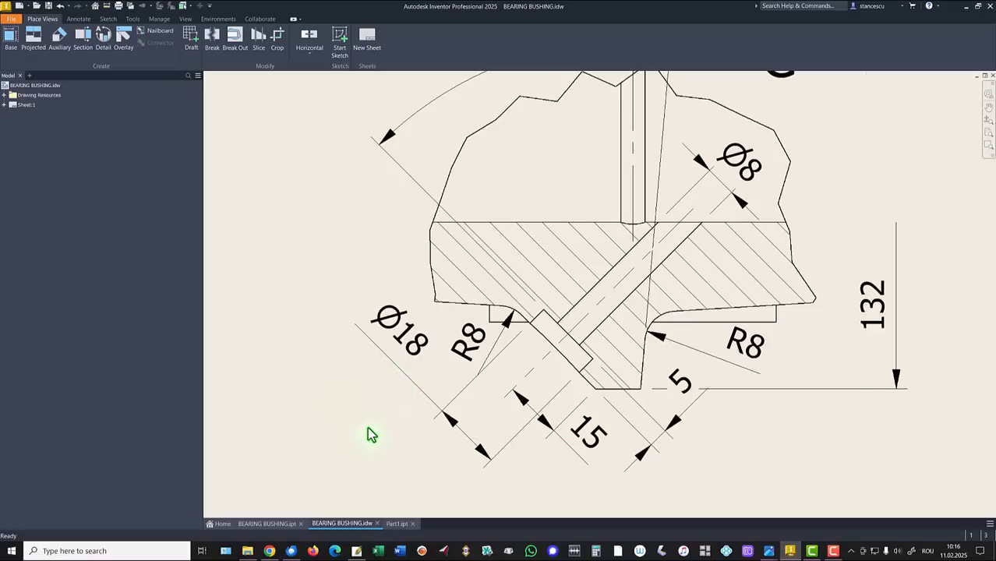
Step: Switch to the Part1 model, start a sliced sketch on the XY plane and project the lower lug's slanted edge
key(Home)
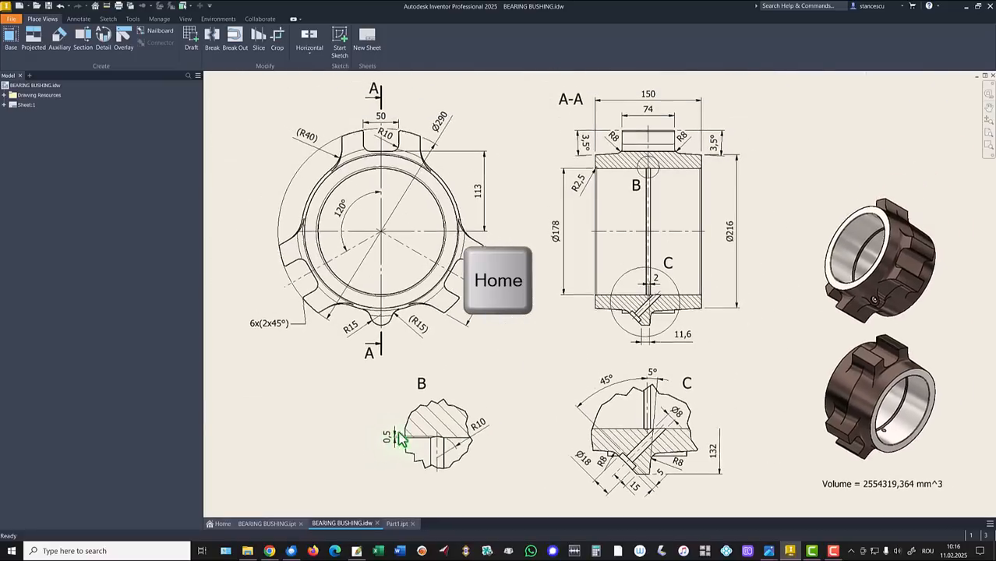
click(405, 524)
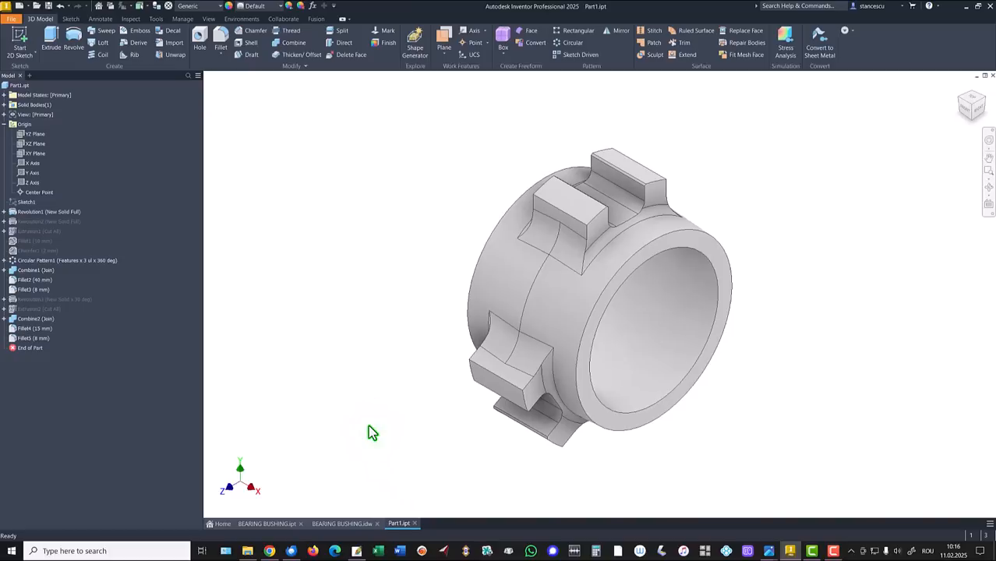
click(29, 154)
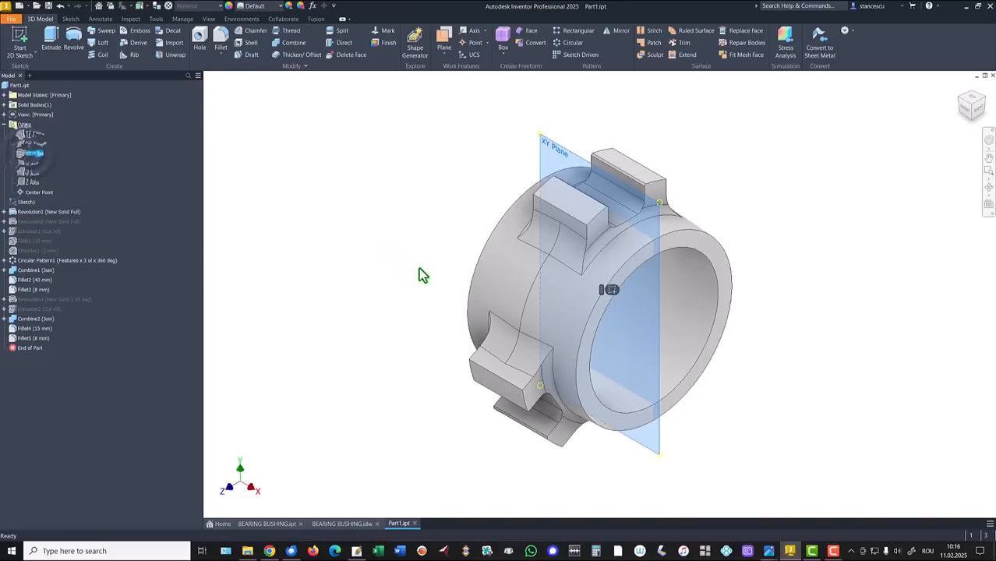
click(608, 290)
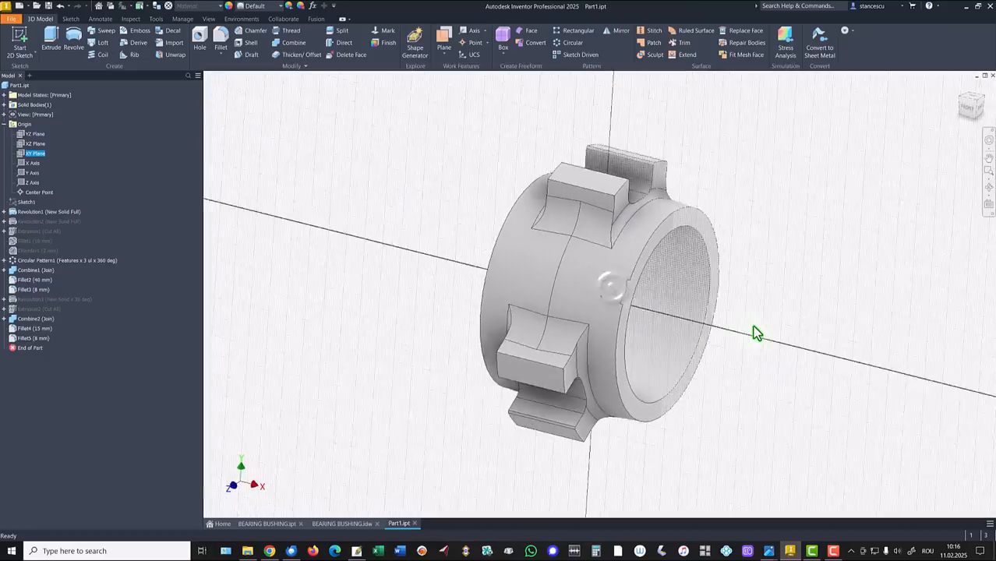
key(F7)
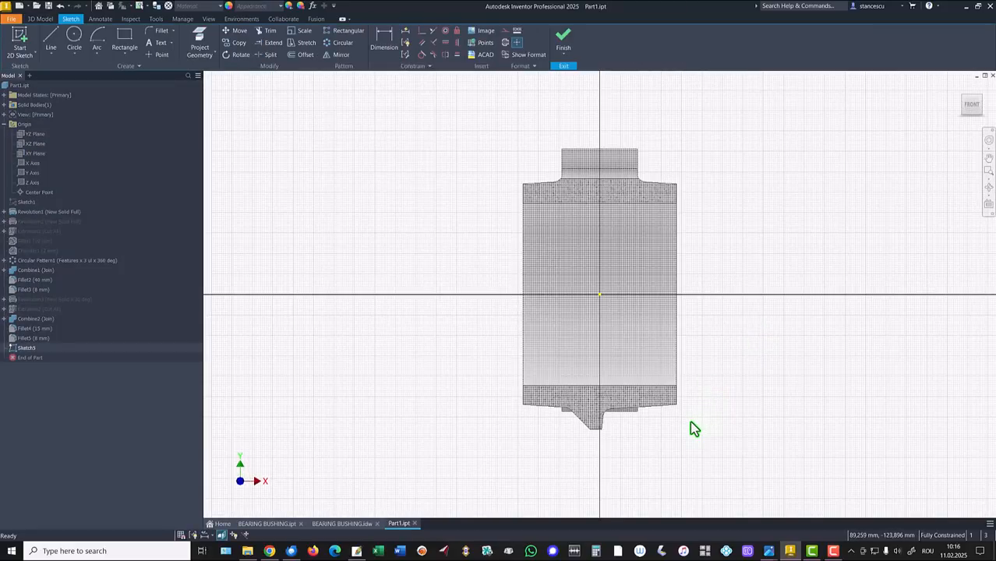
key(Home)
key(p)
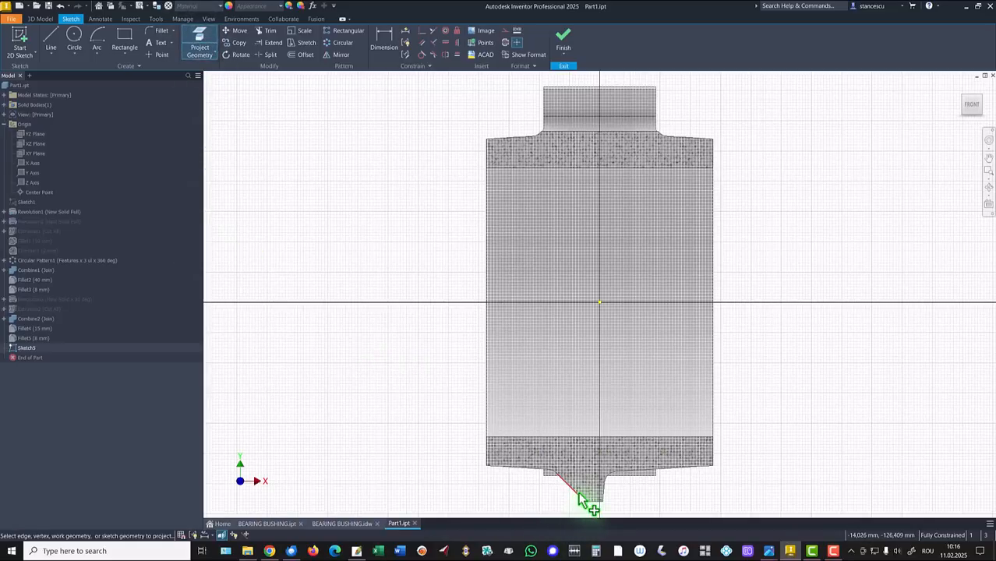
click(578, 495)
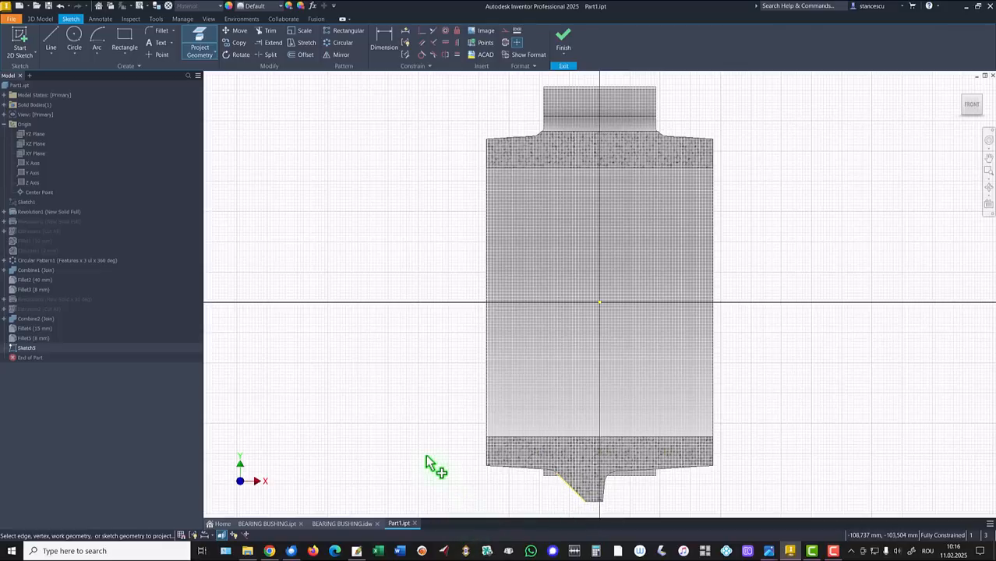
Step: Draw a line from the projected slanted edge, perpendicular to it, through the ring wall and into the bore
click(48, 37)
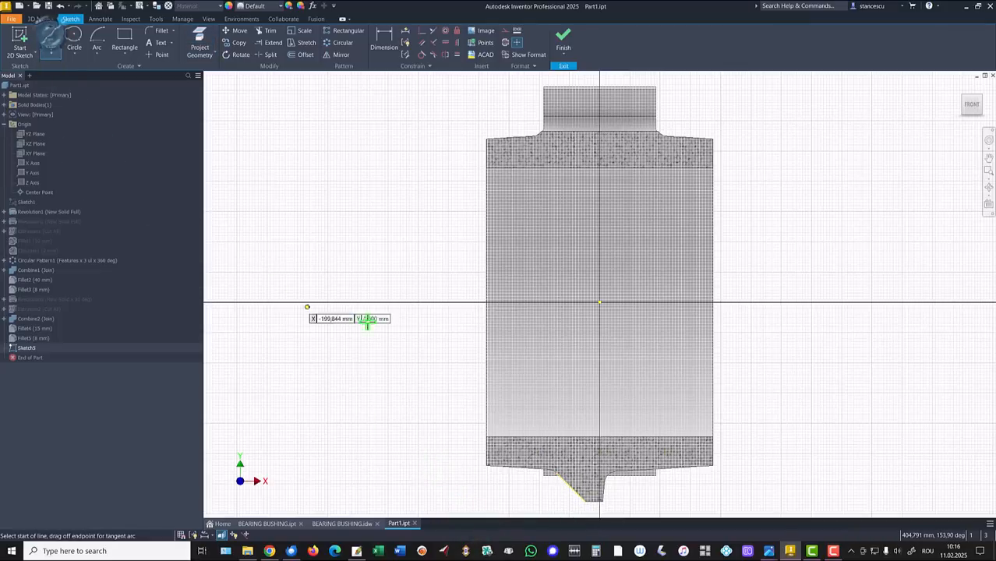
click(576, 494)
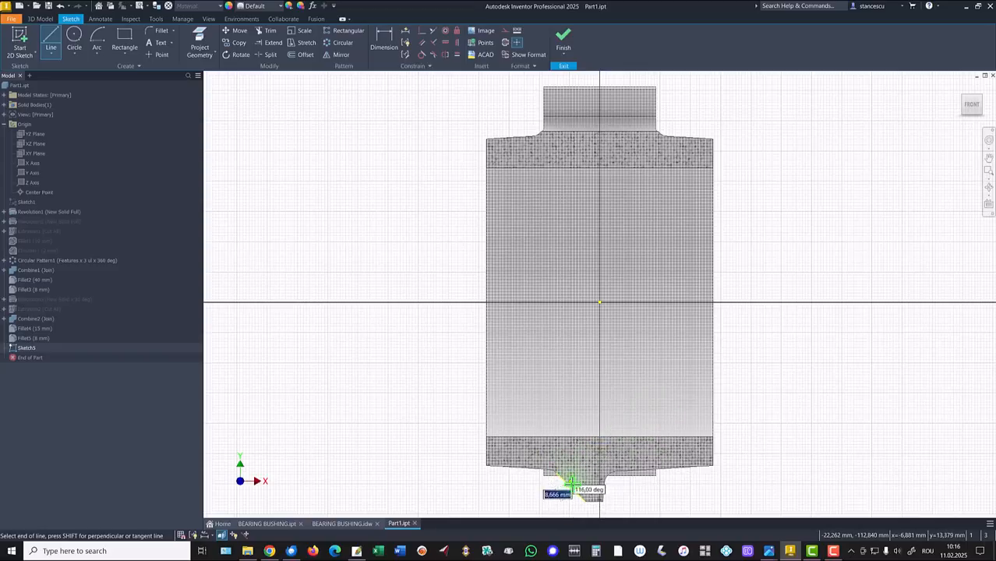
click(653, 416)
key(Escape)
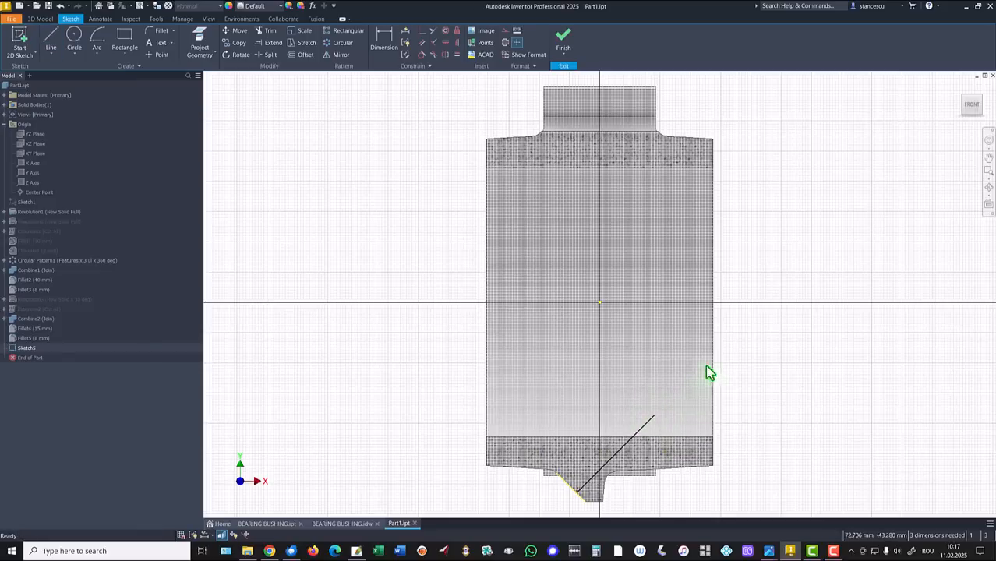
Step: Dimension the line's start point 15 mm along the slanted edge from the lug's tip corner and finish the sketch
key(d)
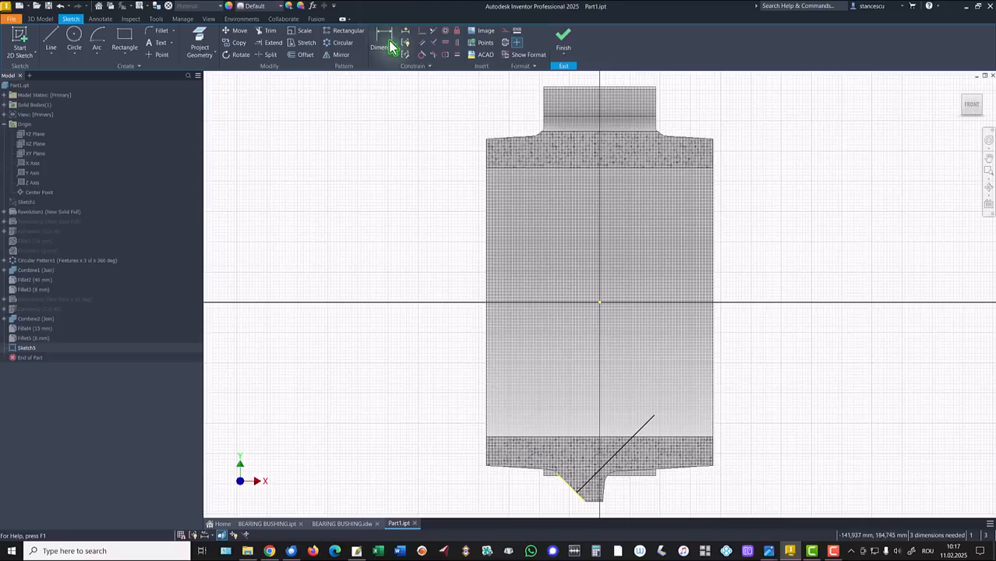
click(581, 490)
click(572, 509)
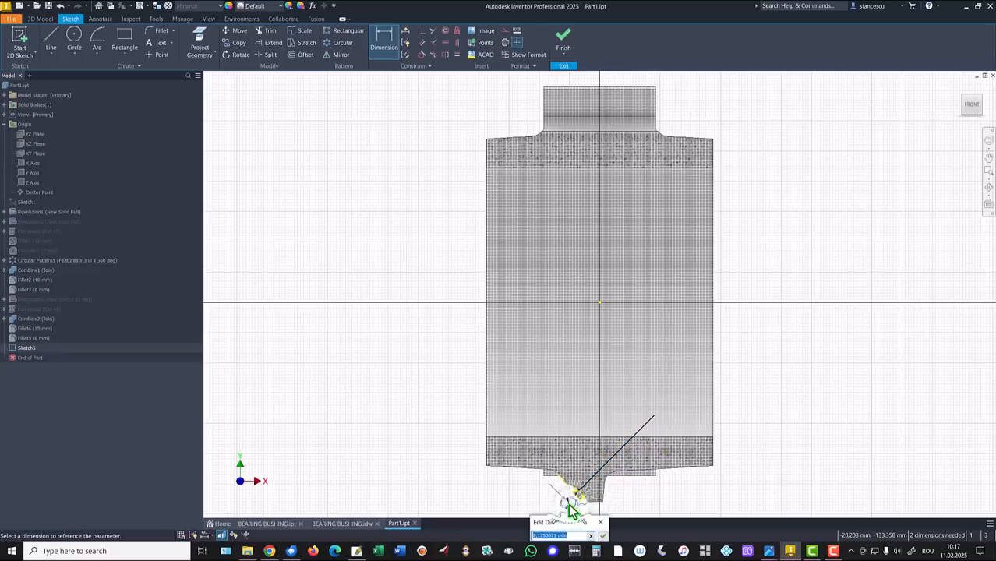
text(15)
key(Return)
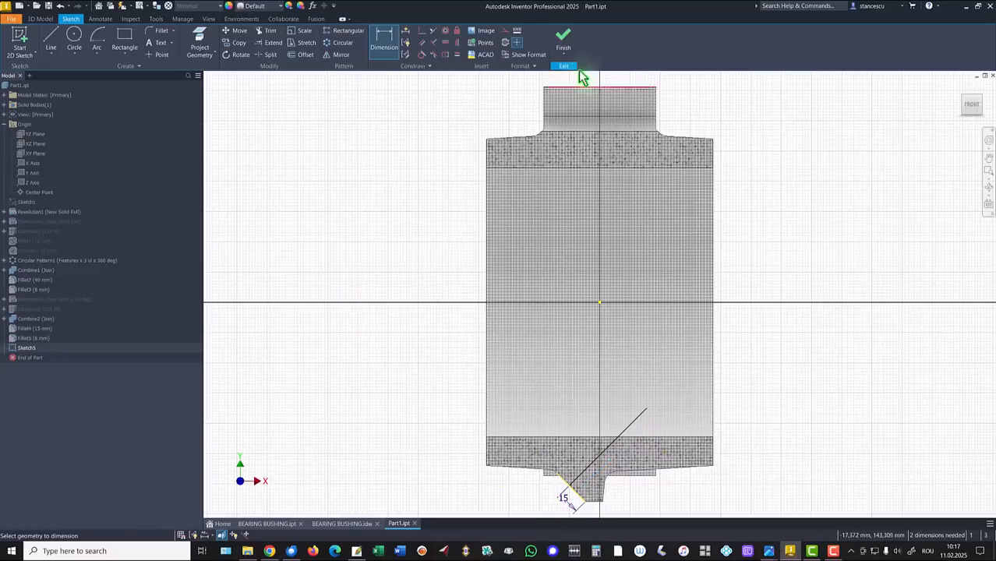
click(565, 38)
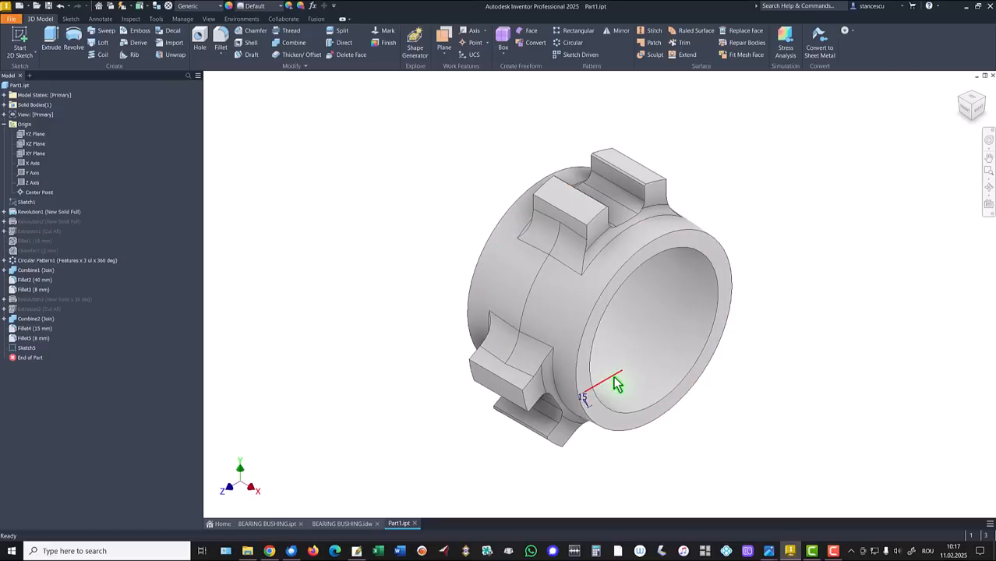
Step: Create a work axis along the sketched line and a work point at its start on the lug's slanted face
click(472, 31)
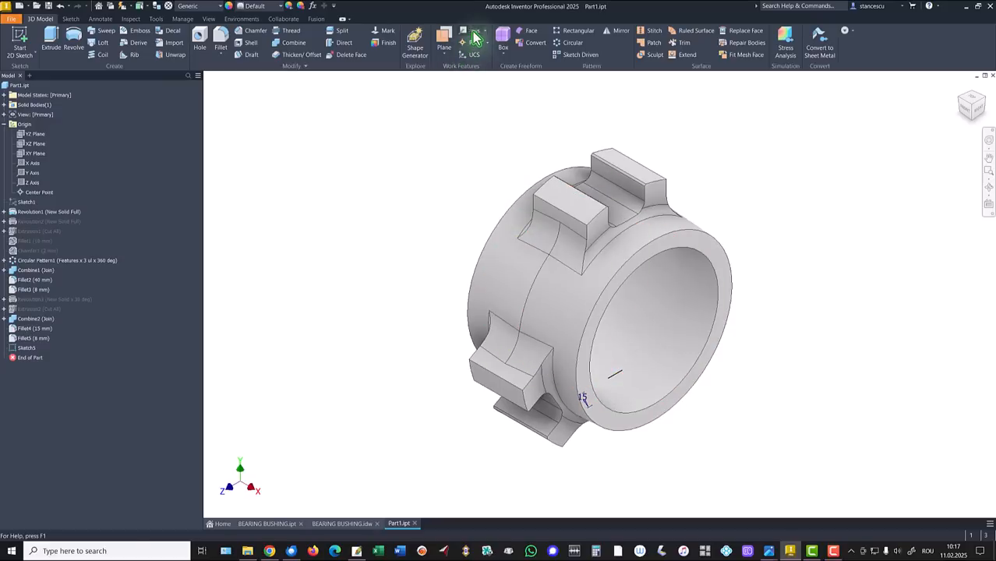
click(621, 381)
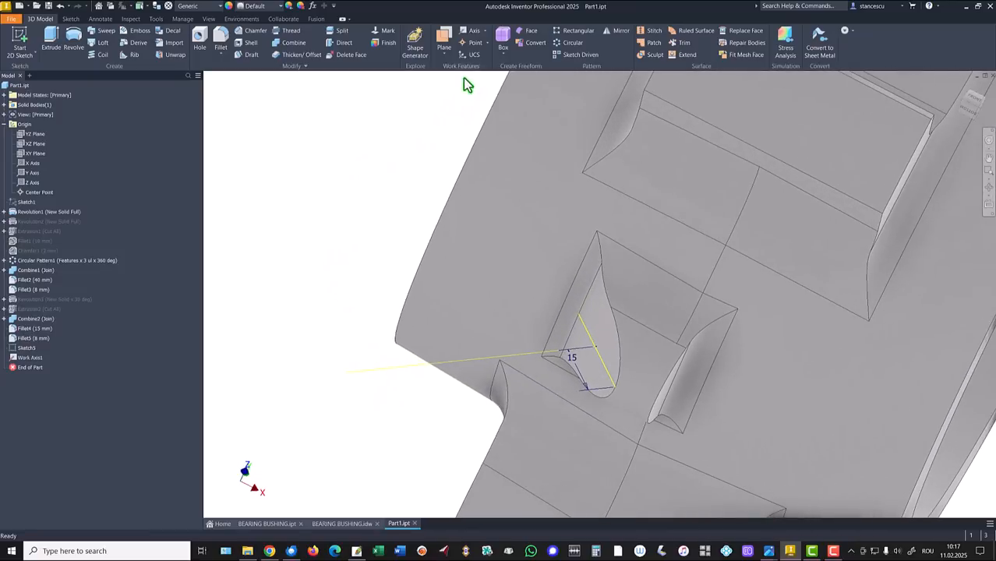
click(474, 45)
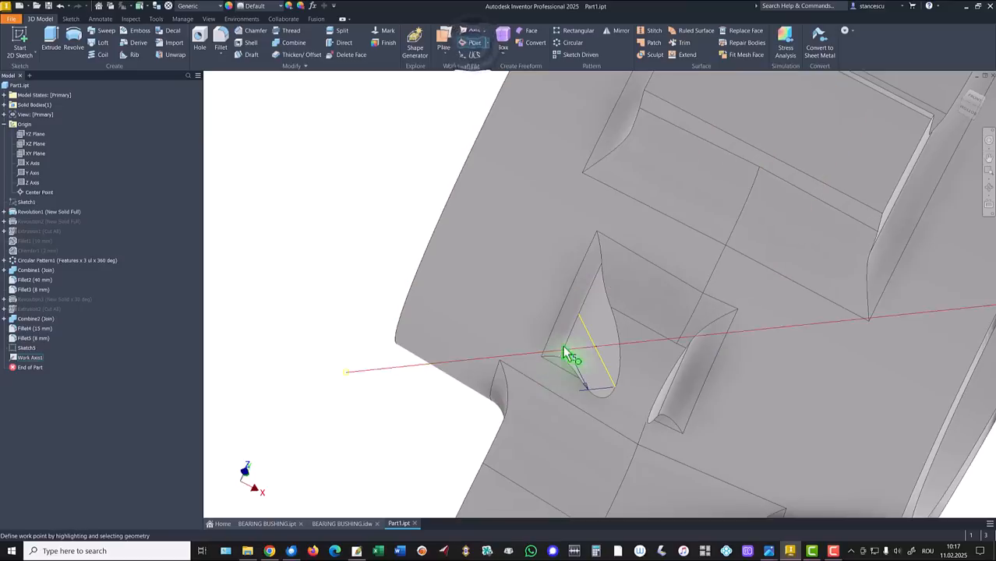
click(595, 349)
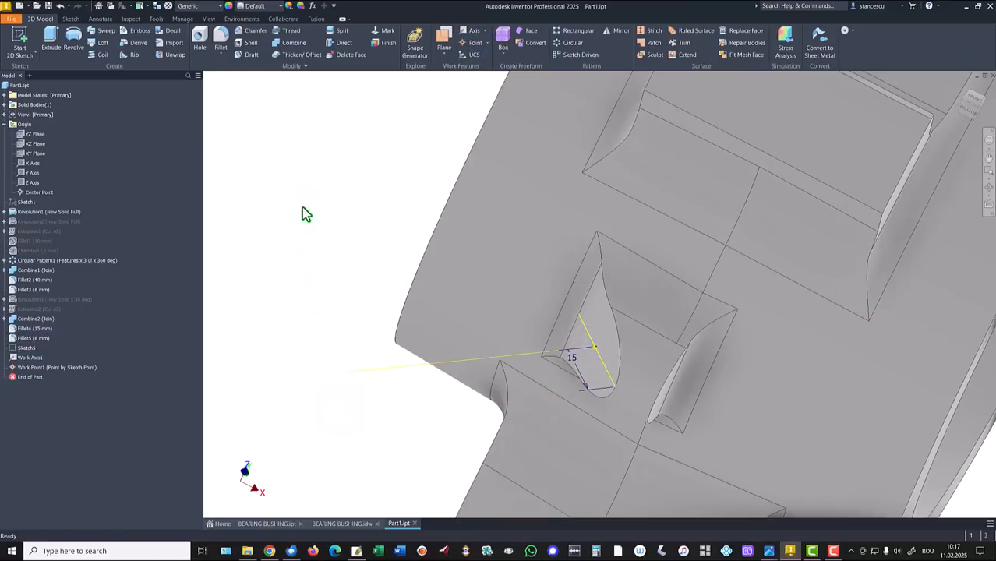
Step: Set up a counterbore hole at the work point, directed along the work axis and flipped to run through the lug towards the bore
click(199, 39)
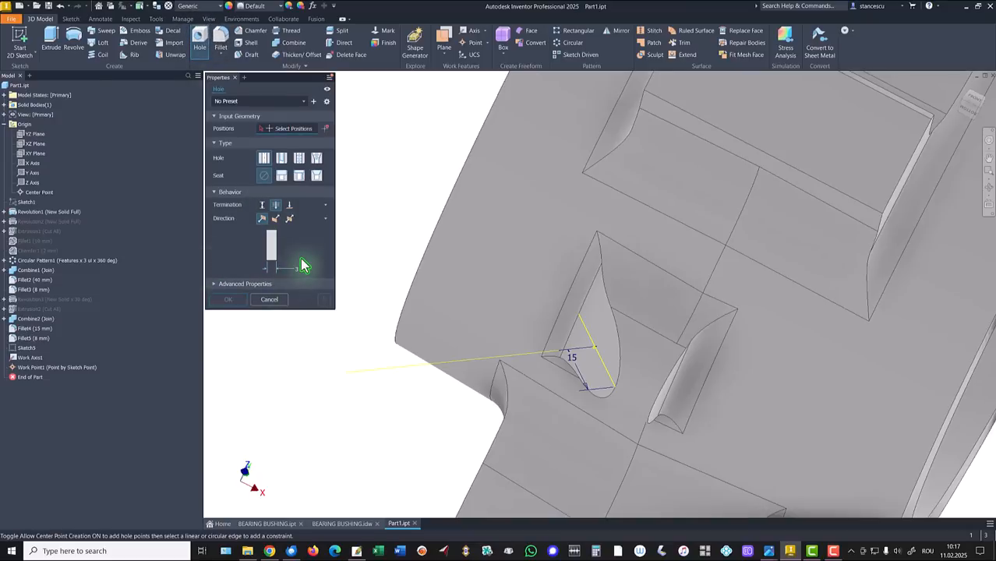
click(282, 176)
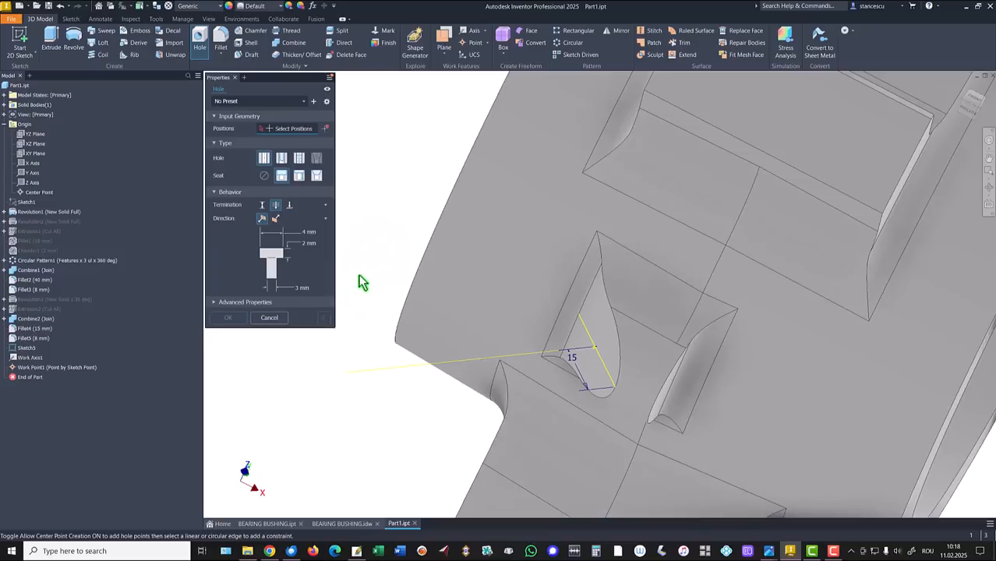
click(597, 355)
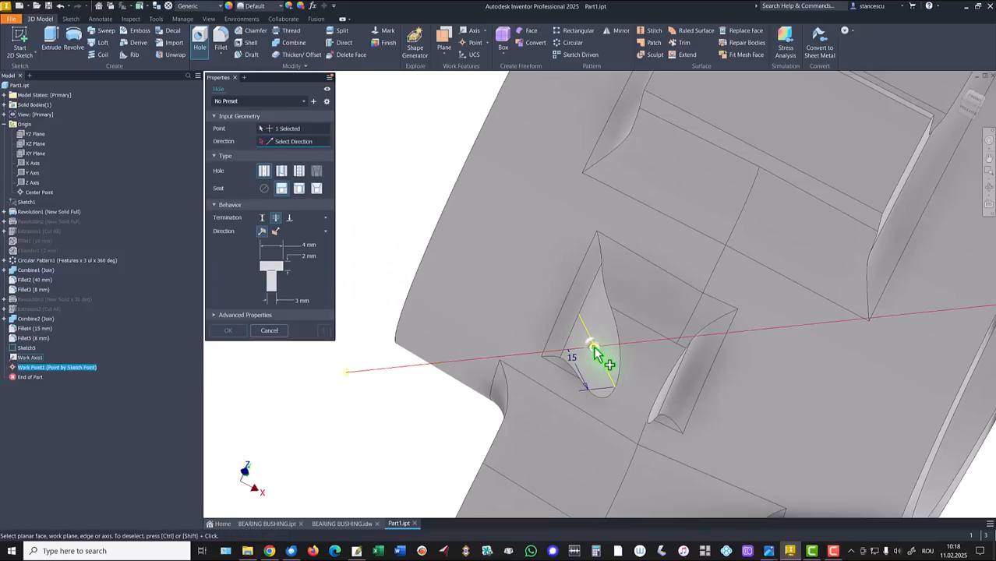
click(530, 360)
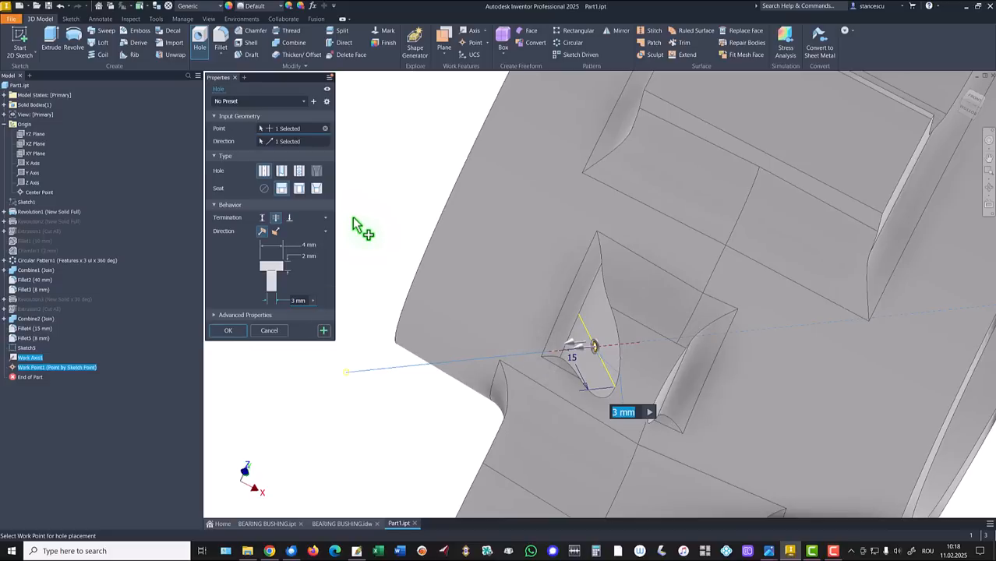
click(273, 232)
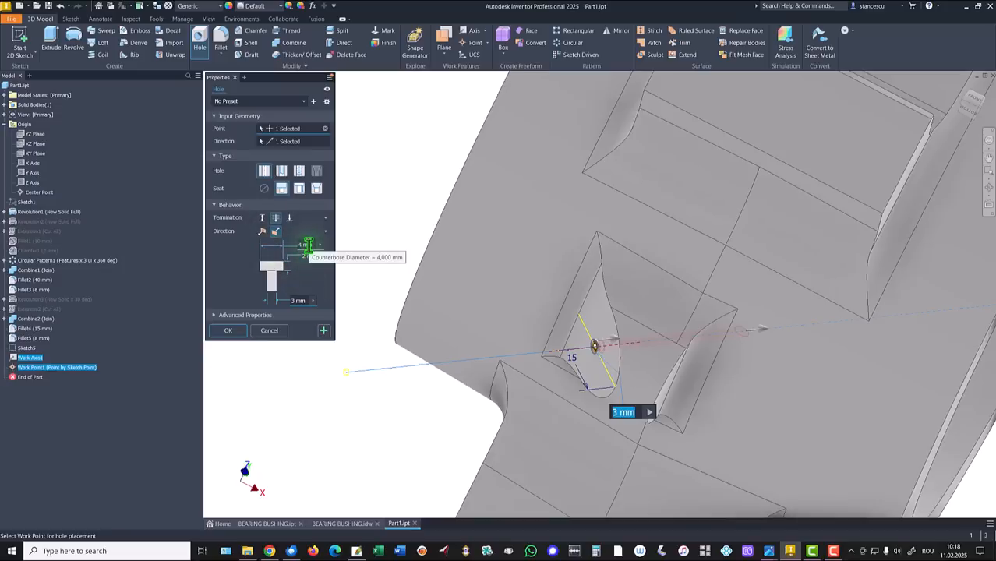
Step: Set the counterbore to 18 mm diameter and 5 mm depth with an 8 mm hole diameter, and create the through-all hole
click(306, 244)
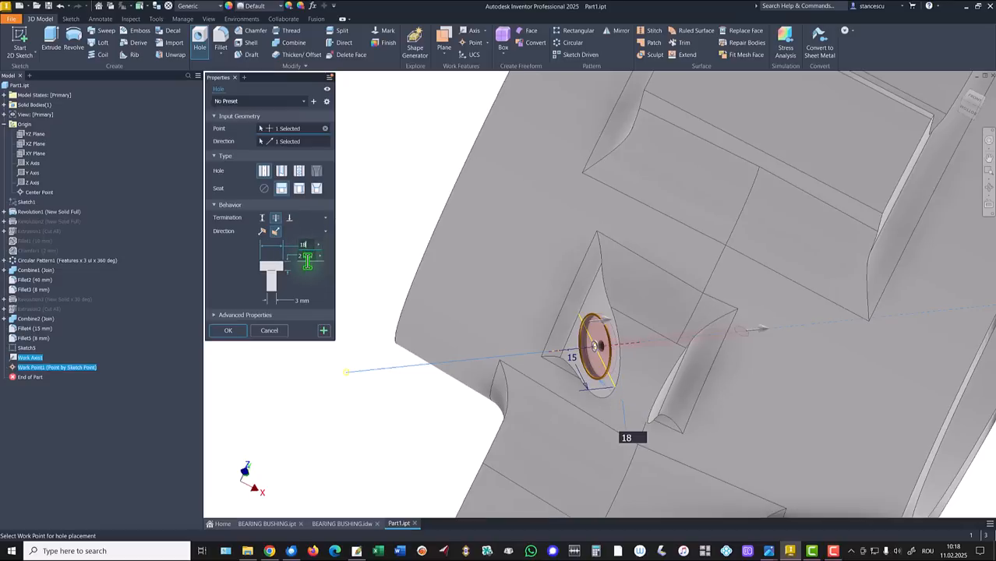
click(307, 262)
text(5)
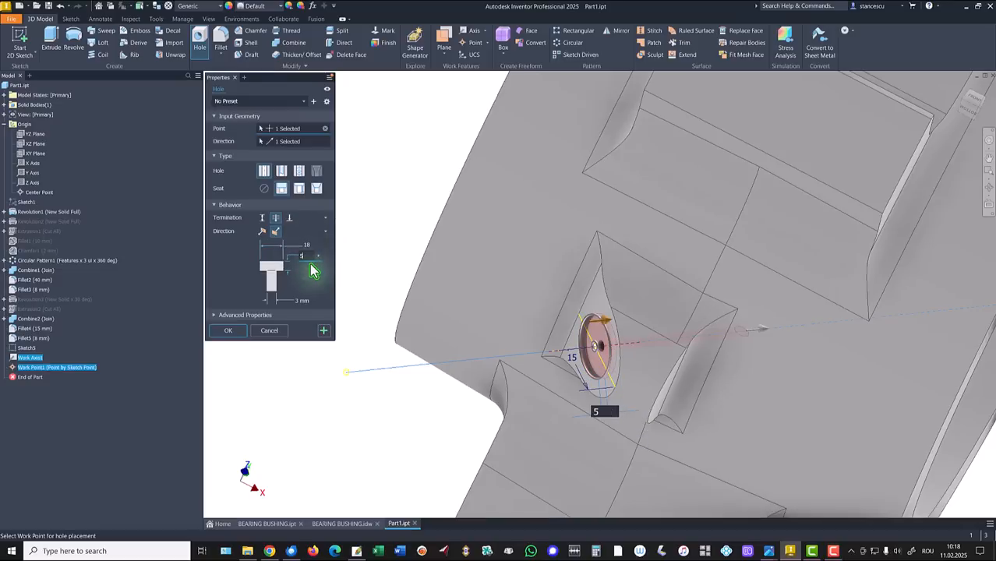
click(298, 303)
text(8)
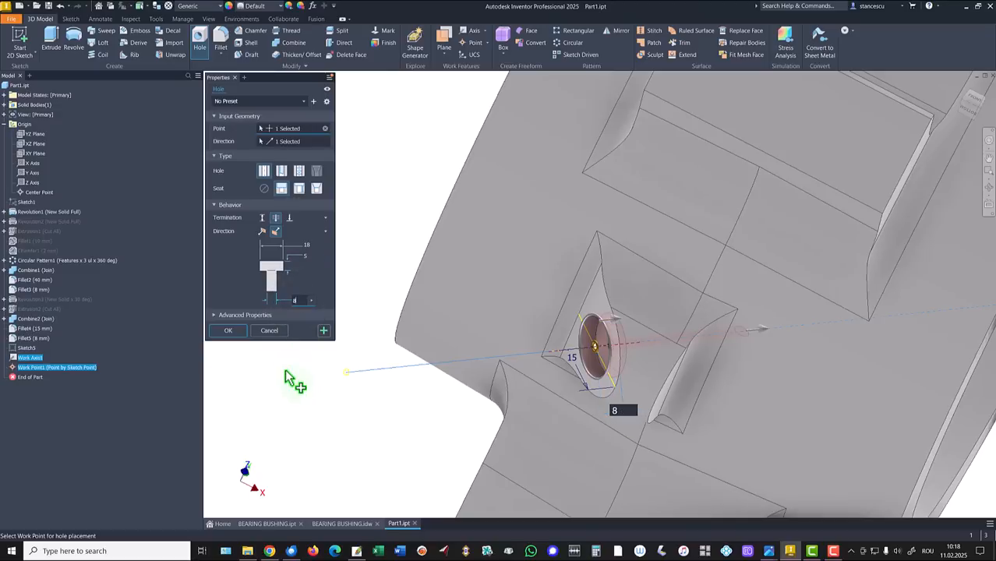
scroll(530, 389, up, 8)
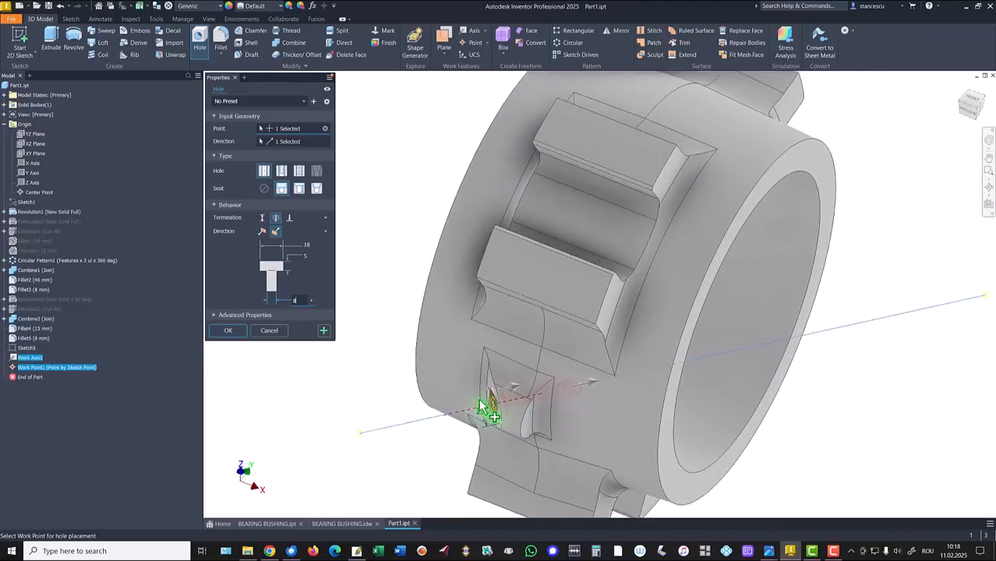
shift+middle_drag(477, 456, 244, 355)
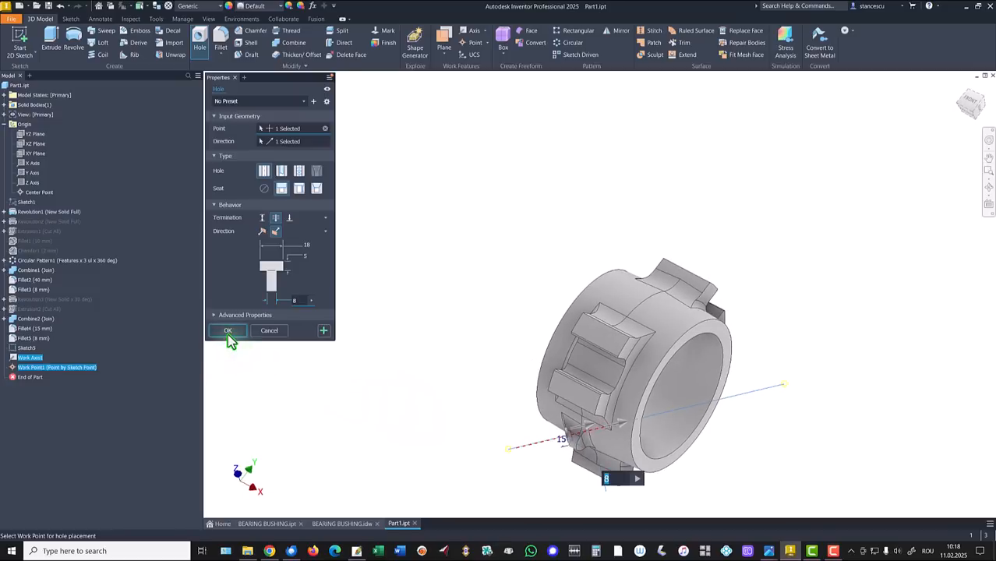
click(226, 332)
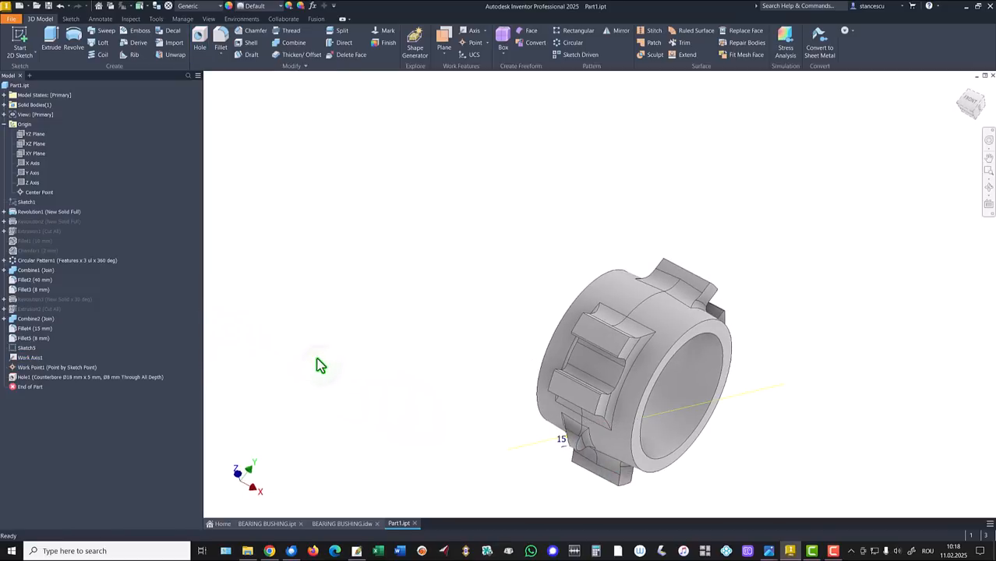
Step: Hide the hole's sketch, work axis and work point, and check the finished hole in the model
click(13, 349)
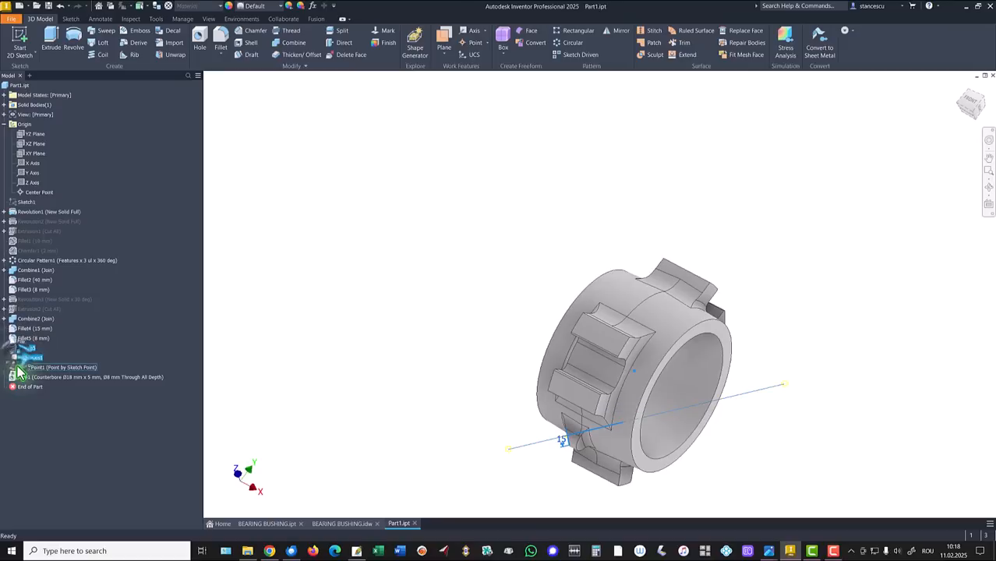
shift+click(17, 367)
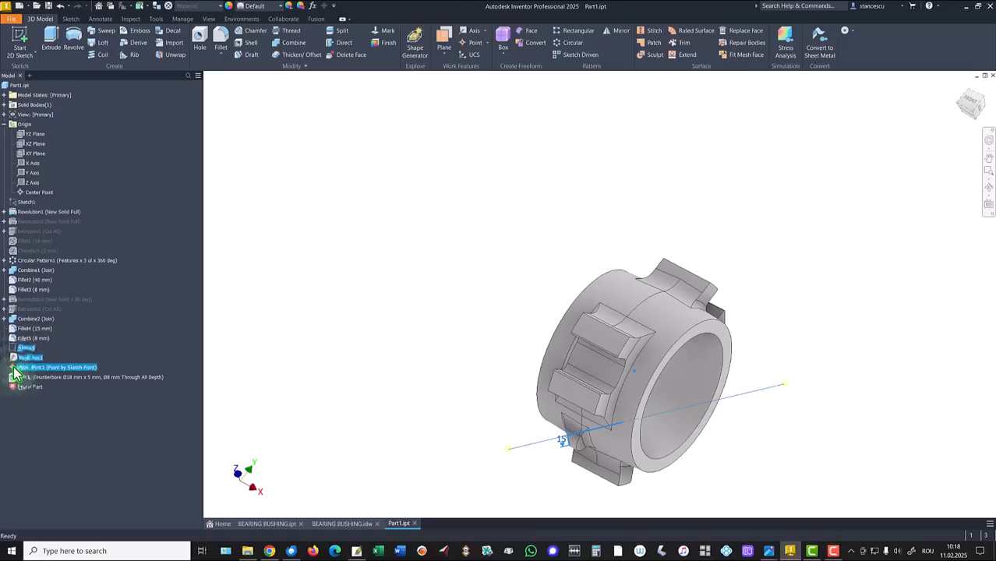
right_click(14, 363)
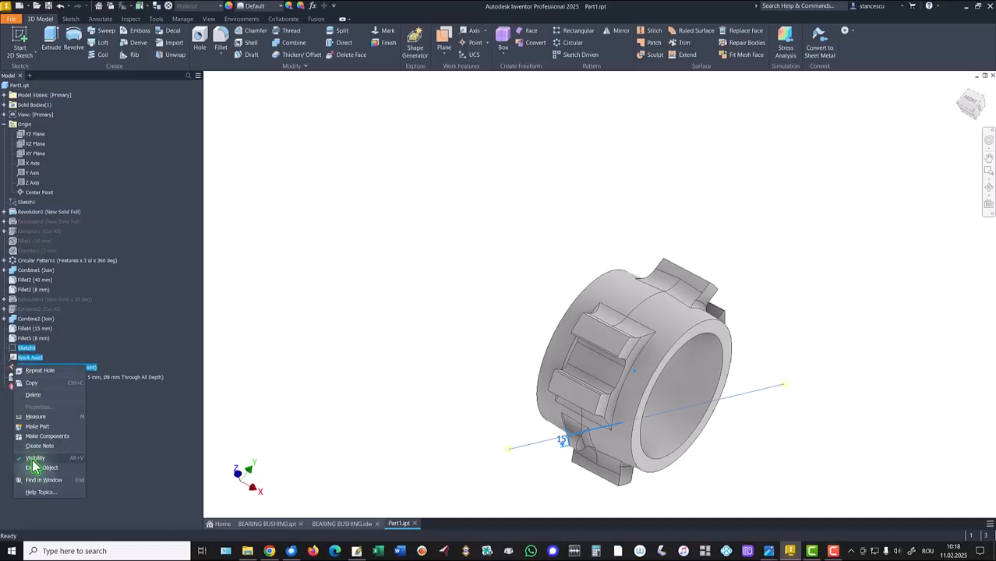
click(33, 458)
key(F6)
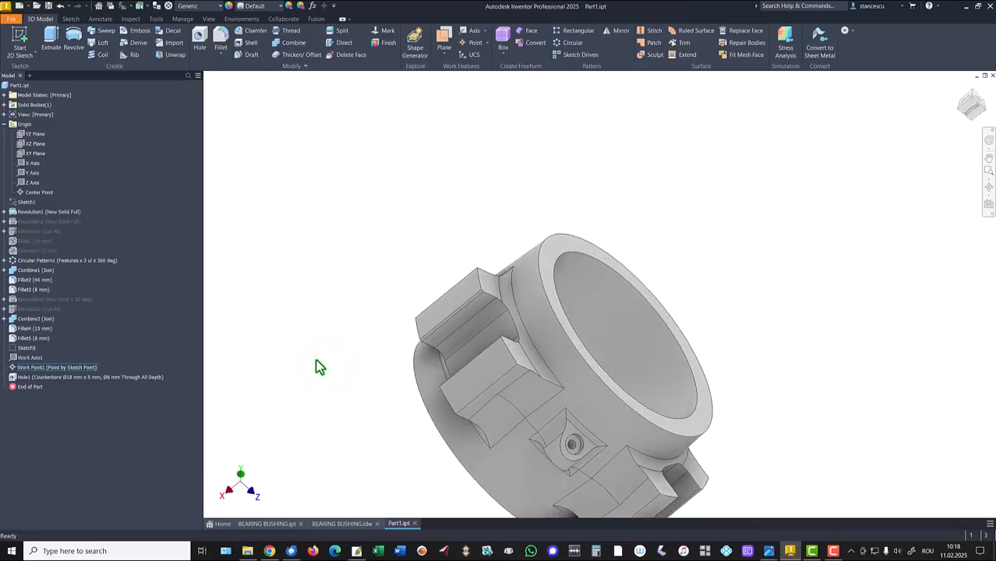
key(F6)
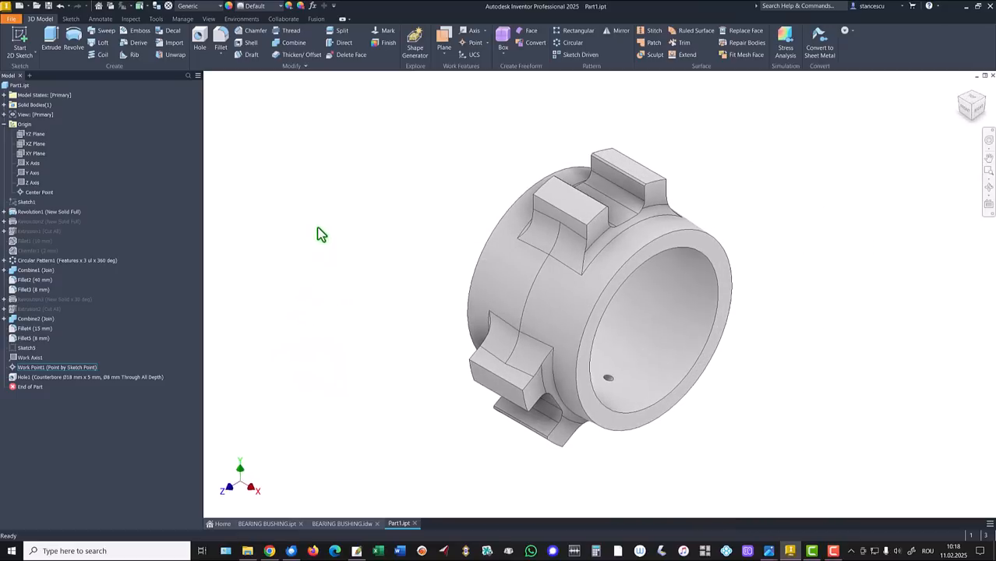
Step: Check the bore groove's details on the BEARING BUSHING drawing and start a sketch on the part's XY Plane with the model sliced
click(350, 523)
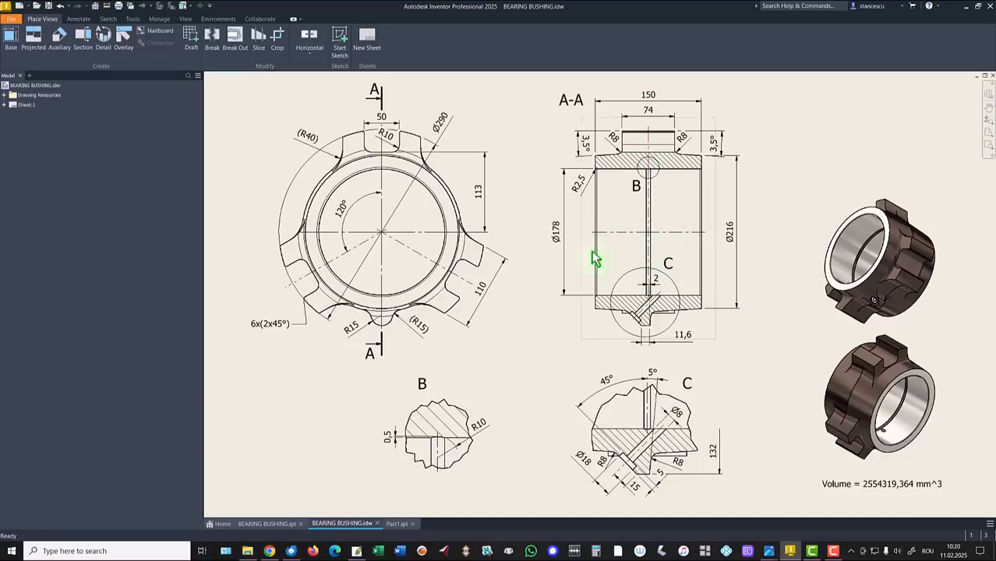
click(397, 524)
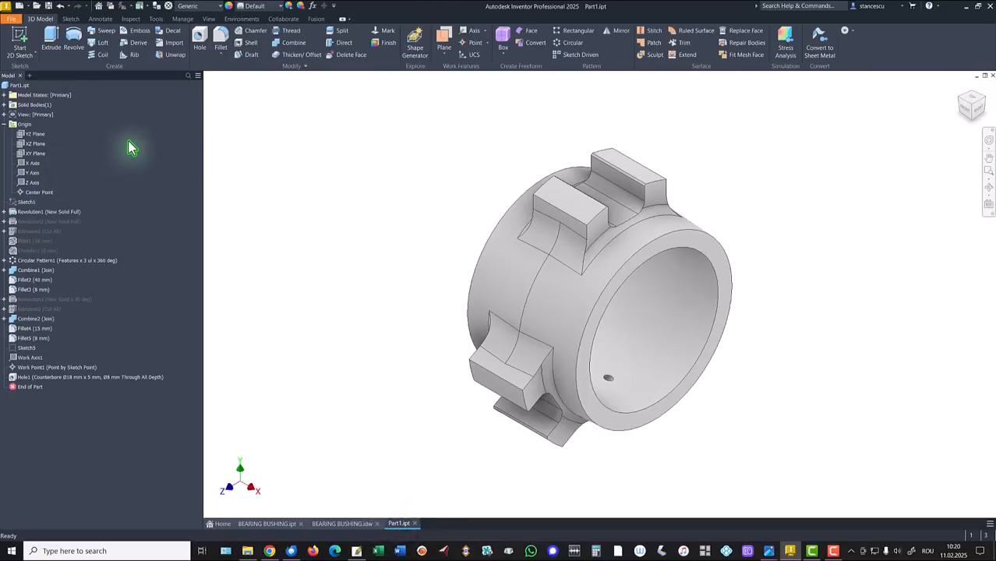
click(35, 154)
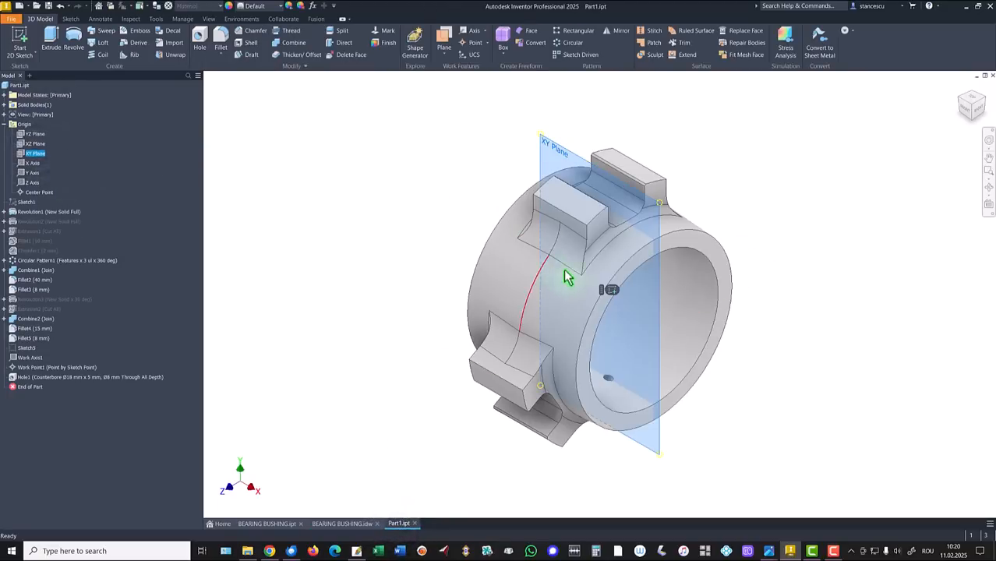
click(612, 290)
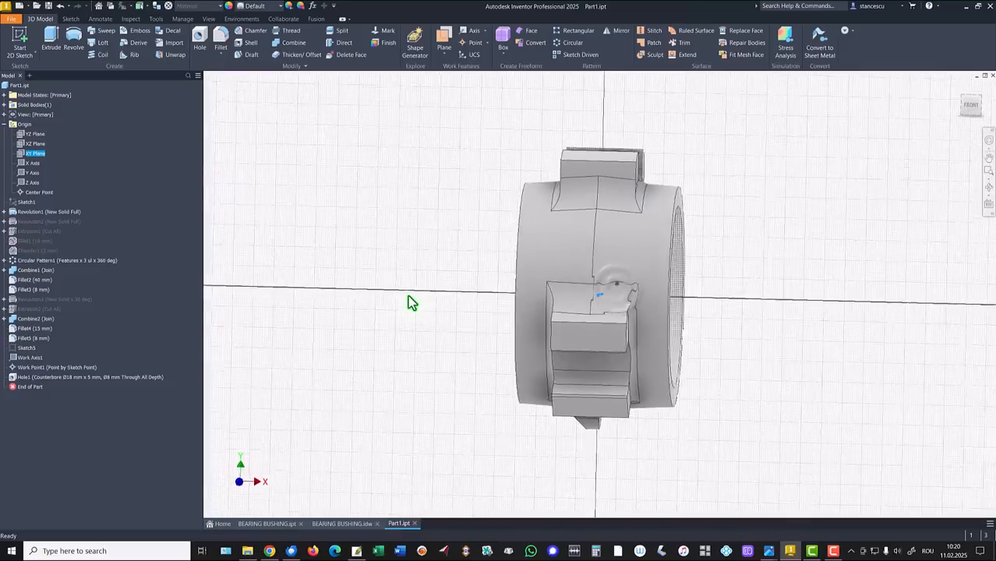
key(F7)
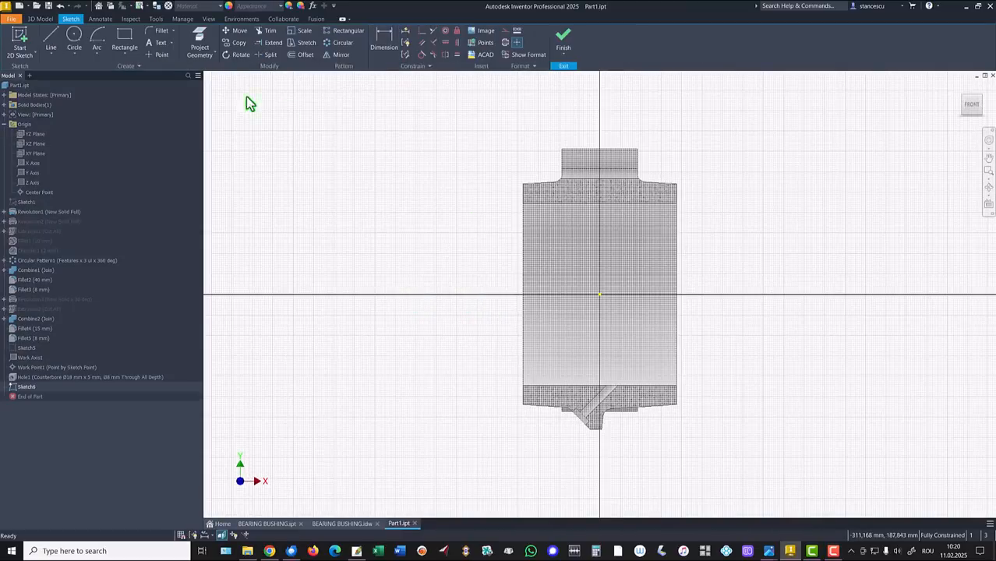
Step: Sketch a circle with a 10 mm radius inside the bore, above the origin
click(74, 37)
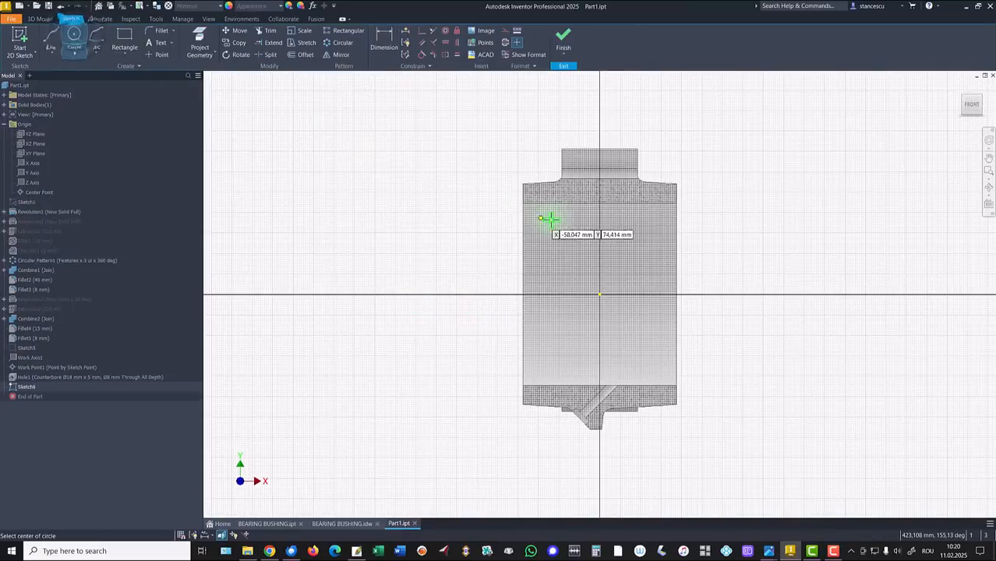
click(589, 225)
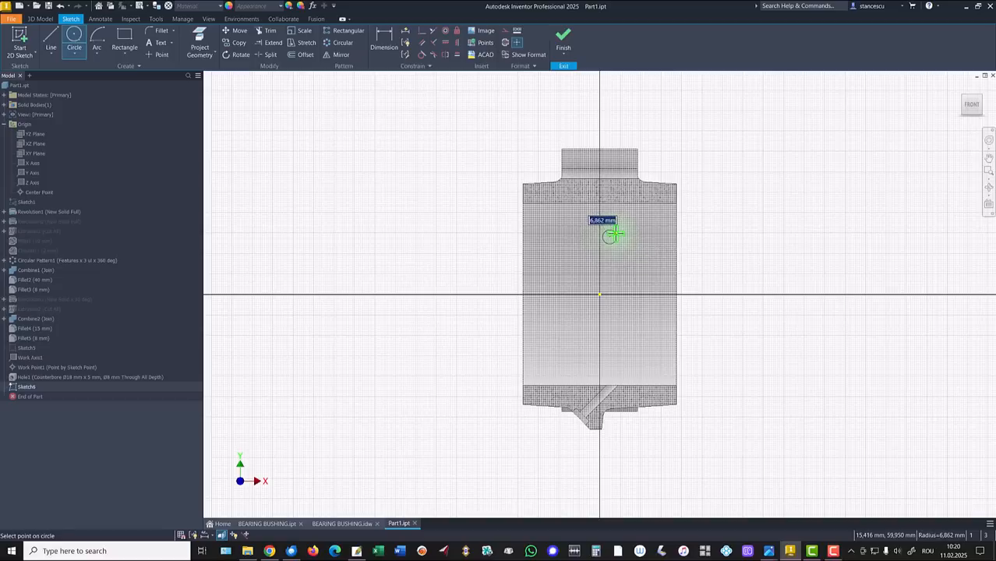
right_click(614, 232)
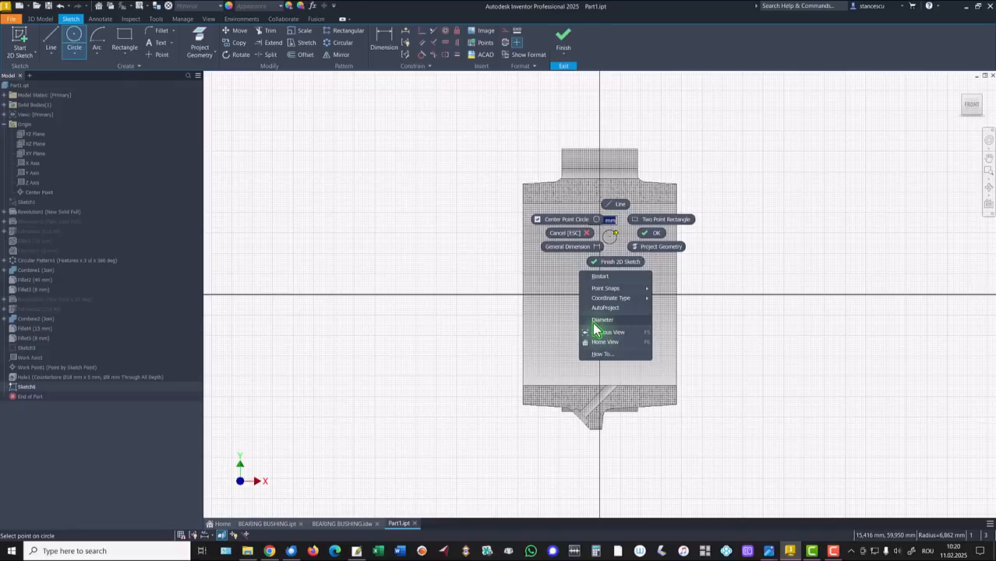
click(615, 233)
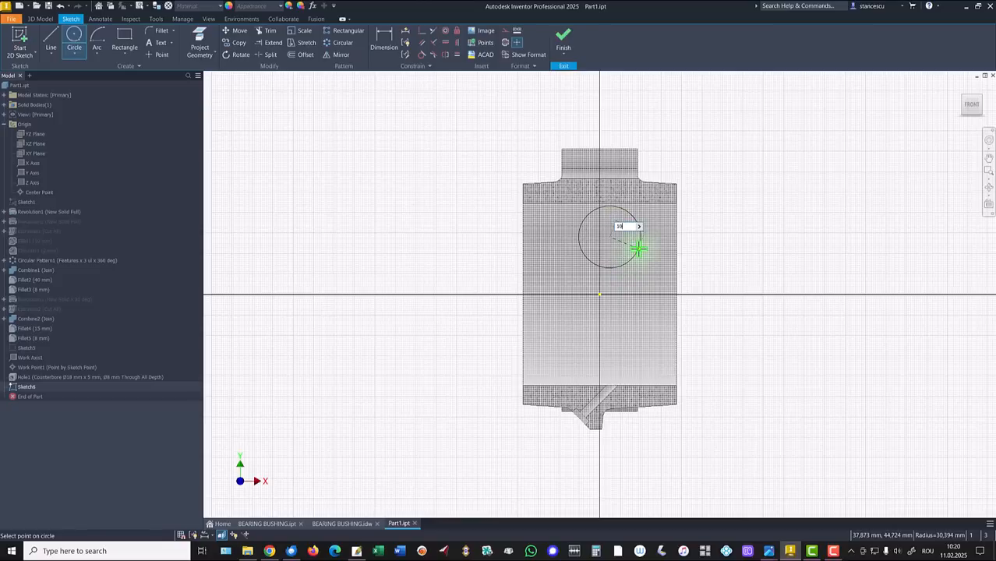
key(Return)
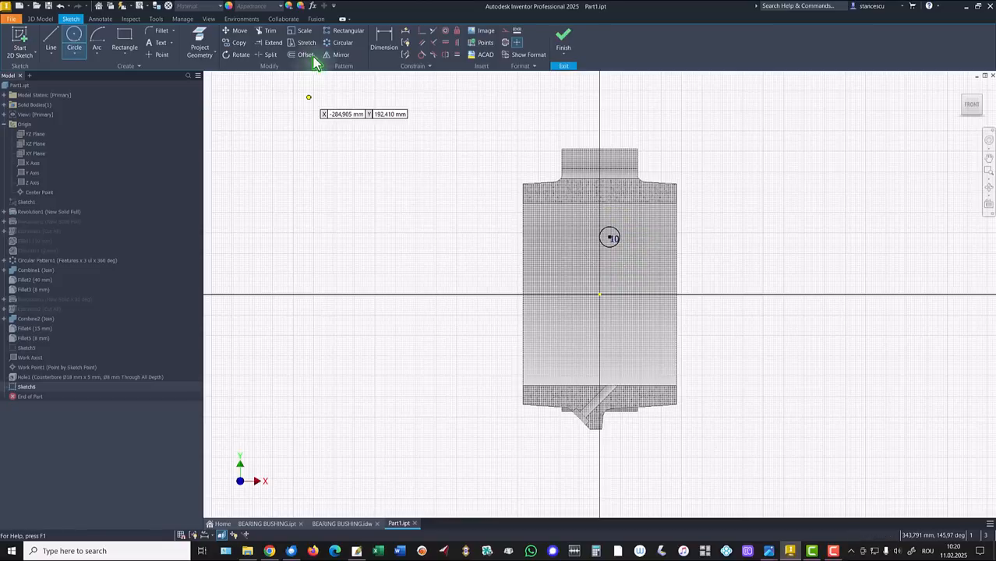
Step: Constrain the circle's centre vertically to the origin and move the circle up so it overlaps the bore's upper edge
click(457, 43)
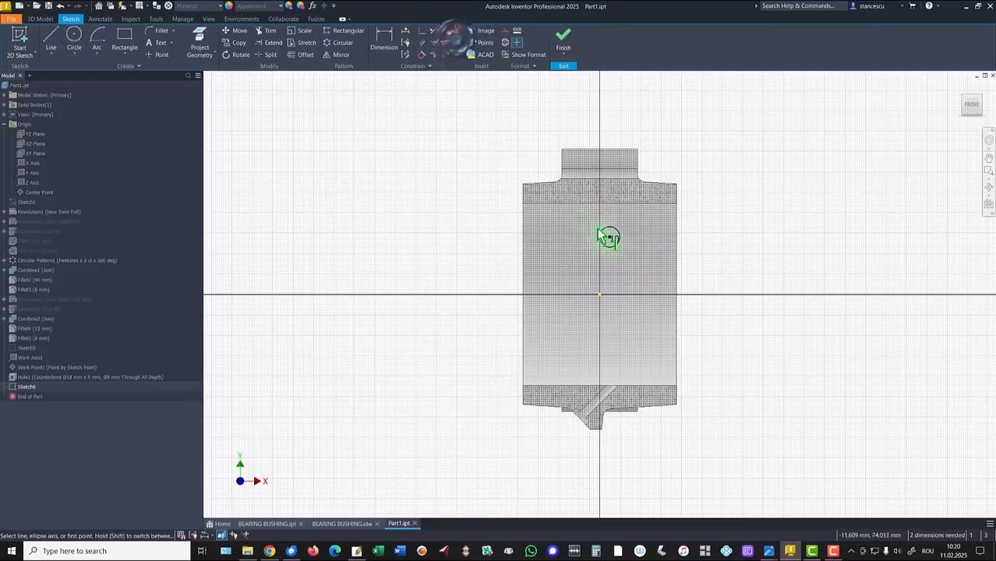
click(610, 238)
click(600, 295)
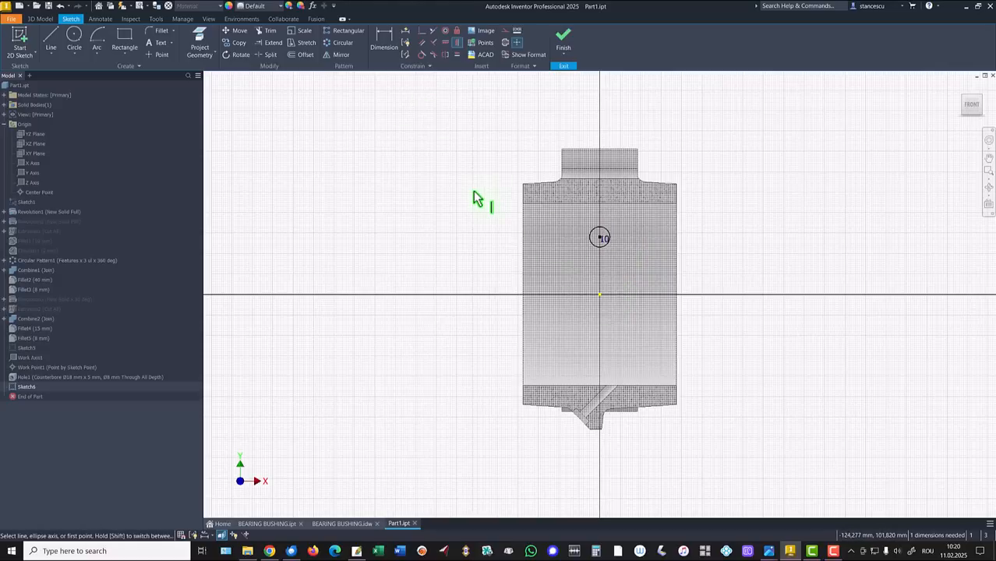
key(Escape)
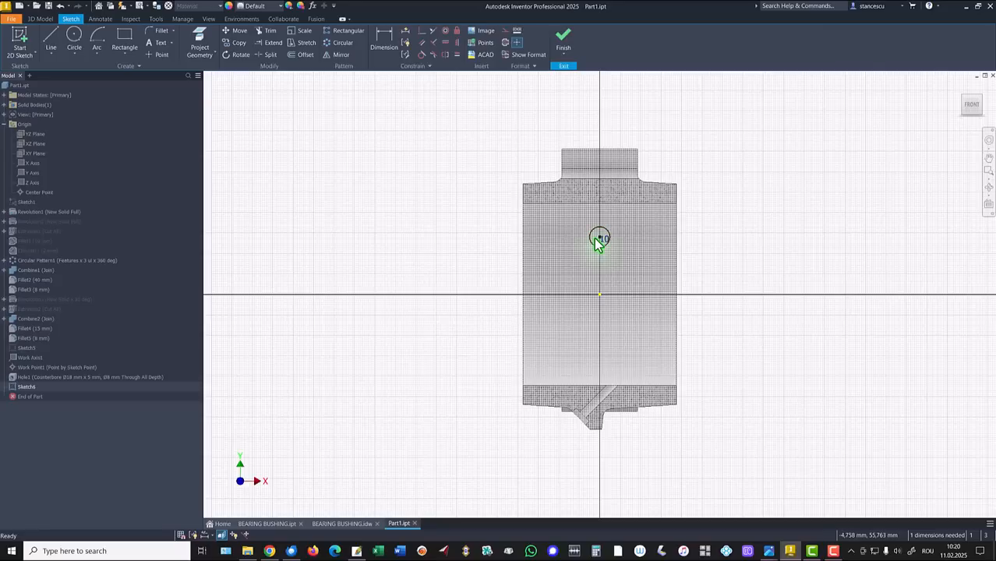
drag(600, 237, 598, 208)
scroll(599, 210, up, 5)
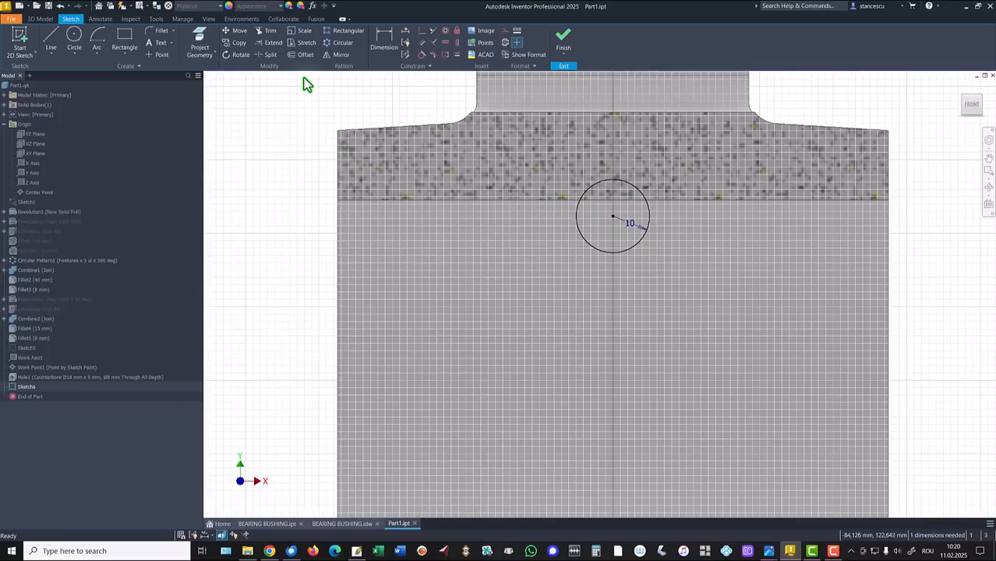
Step: Project the bore's upper edge into the sketch and convert the projected line to construction geometry
click(200, 38)
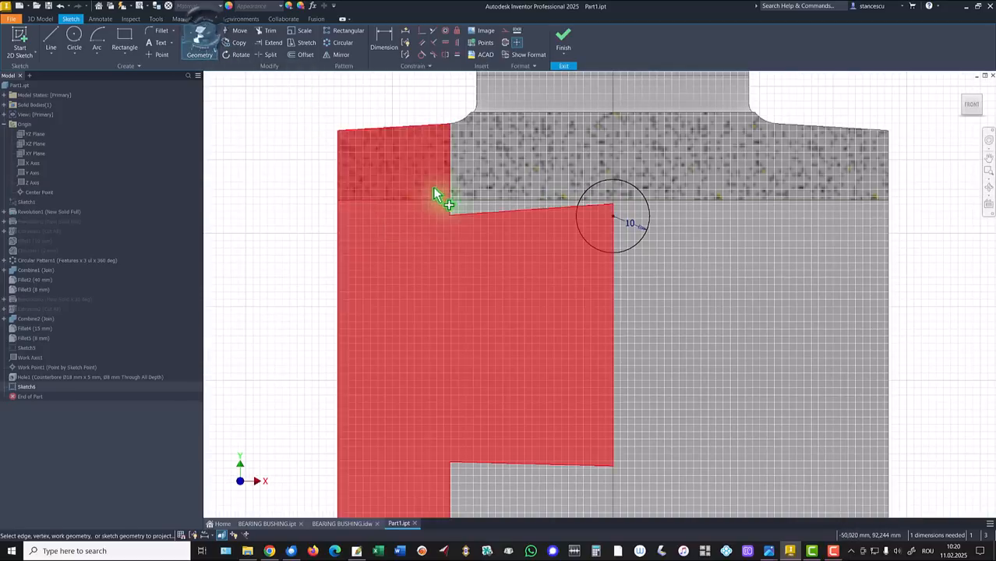
click(478, 201)
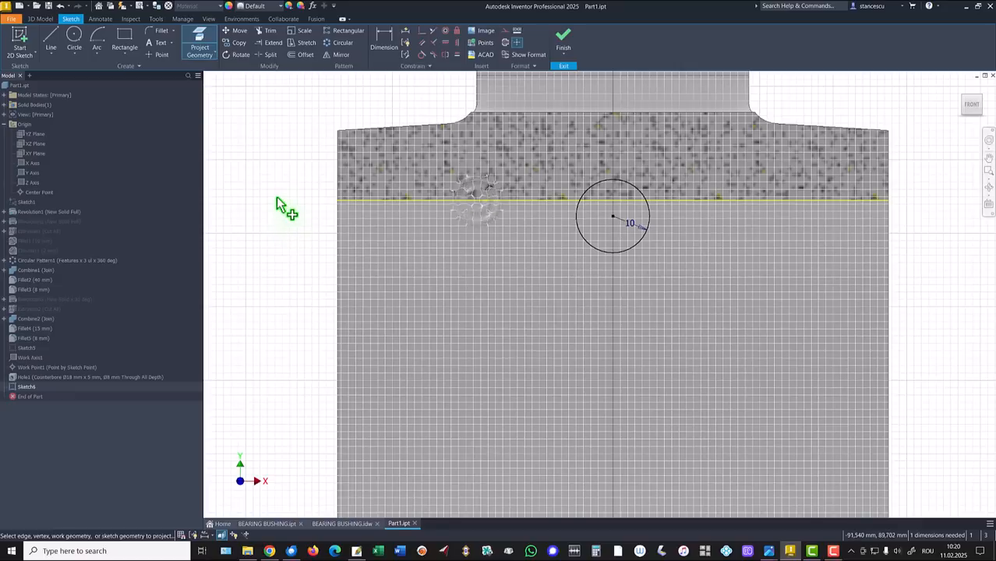
key(Escape)
click(429, 200)
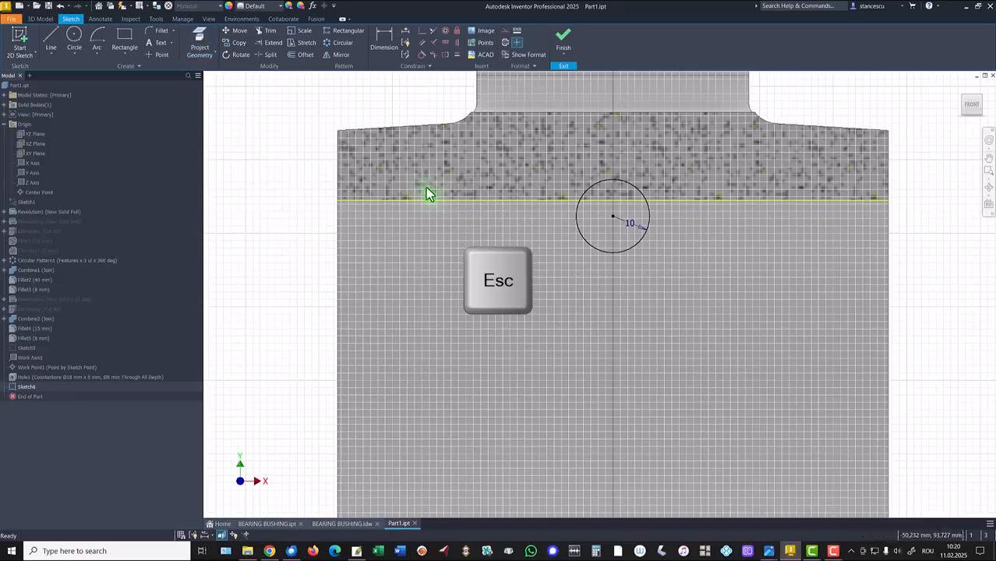
right_click(403, 232)
click(452, 225)
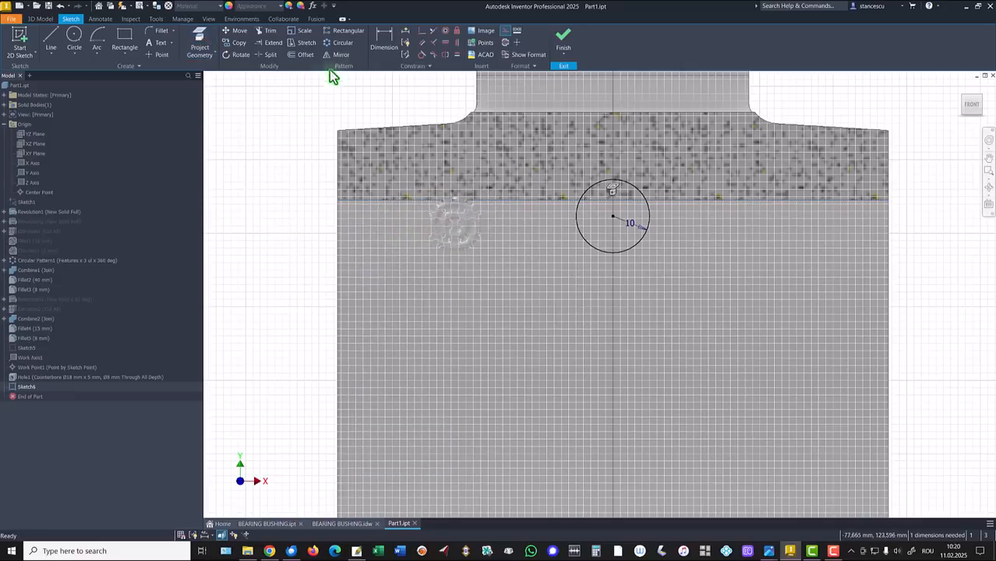
Step: Dimension the circle's uppermost point 0.5 mm above the projected bore line and finish the sketch
click(390, 39)
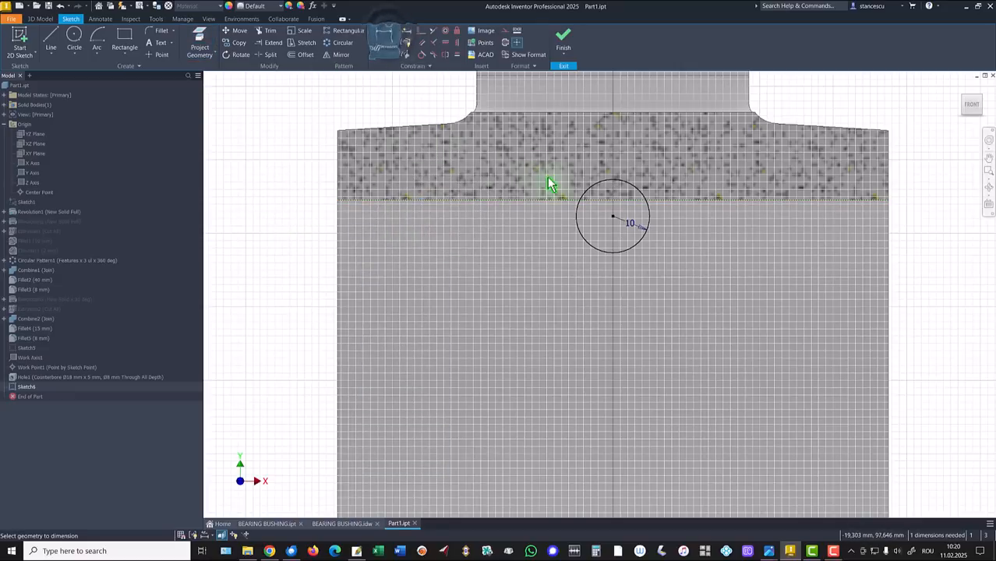
click(616, 184)
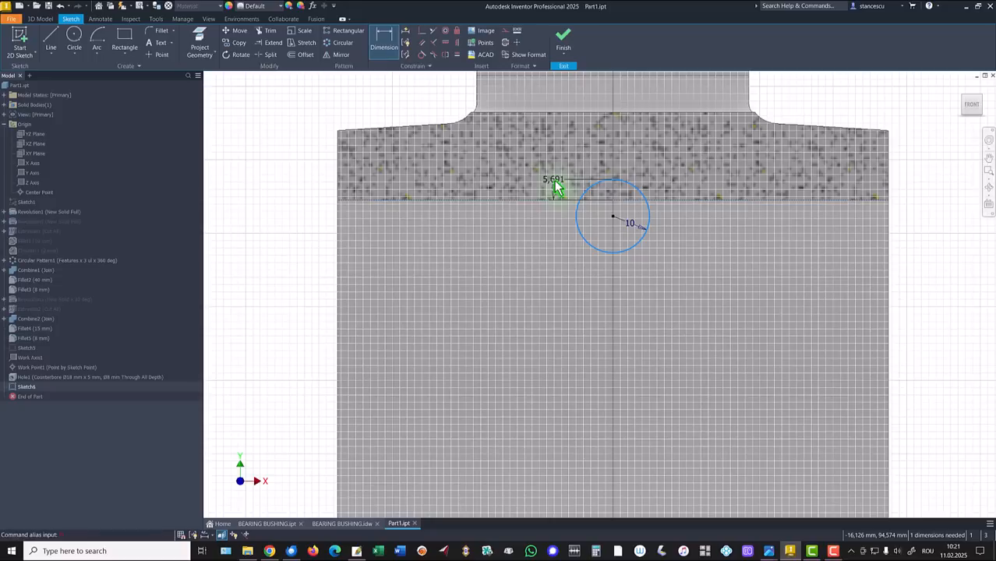
key(Return)
click(554, 187)
text(6,5)
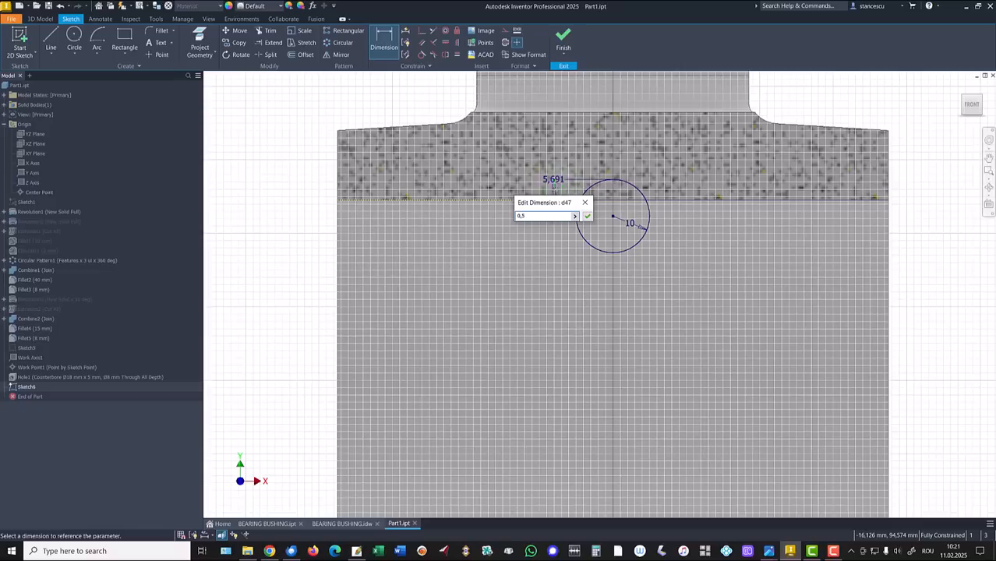
click(587, 215)
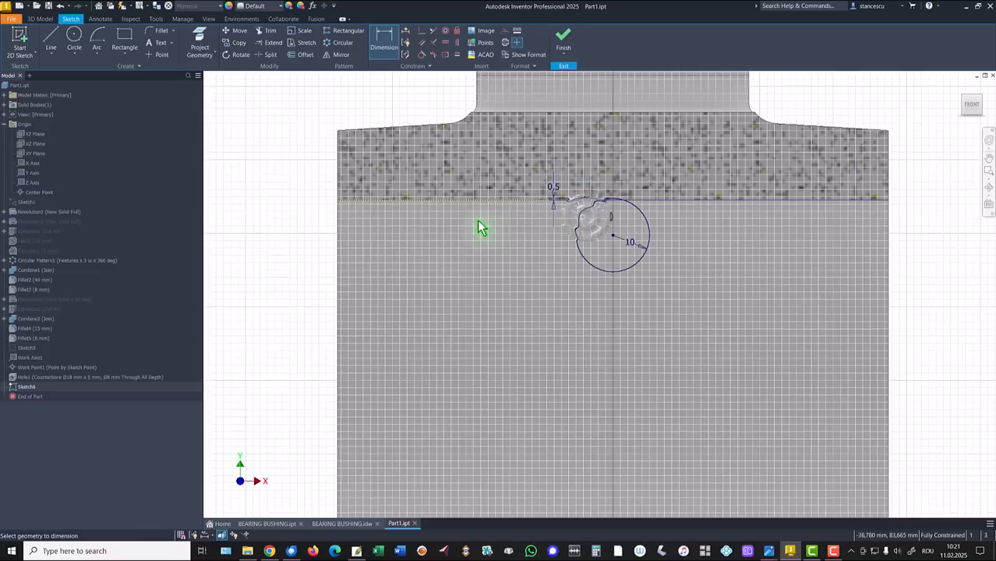
click(564, 43)
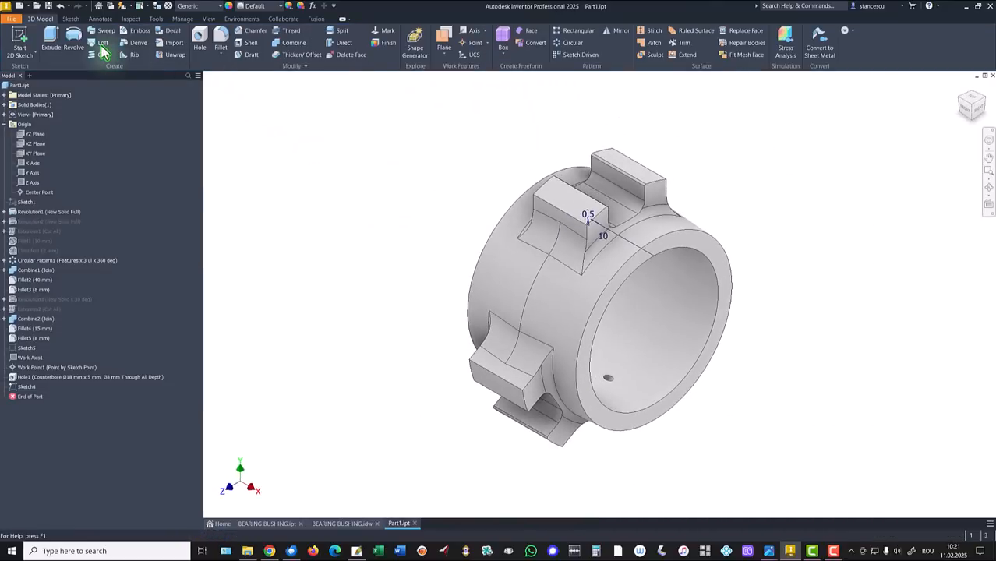
Step: Revolve the circle a full 360 degrees around the X Axis as a cut to form the groove inside the bore
click(73, 39)
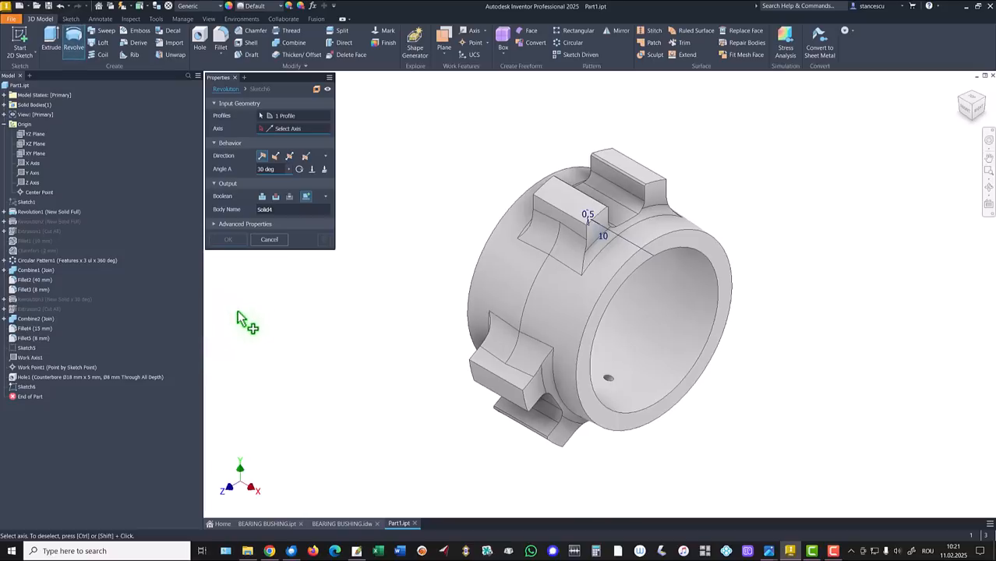
shift+middle_drag(627, 343, 661, 332)
scroll(661, 332, up, 2)
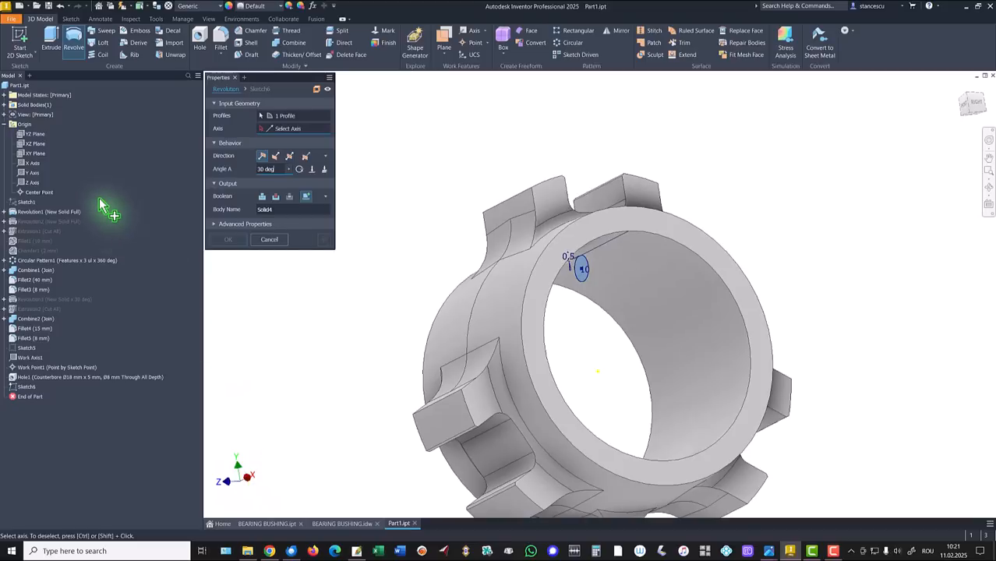
click(38, 178)
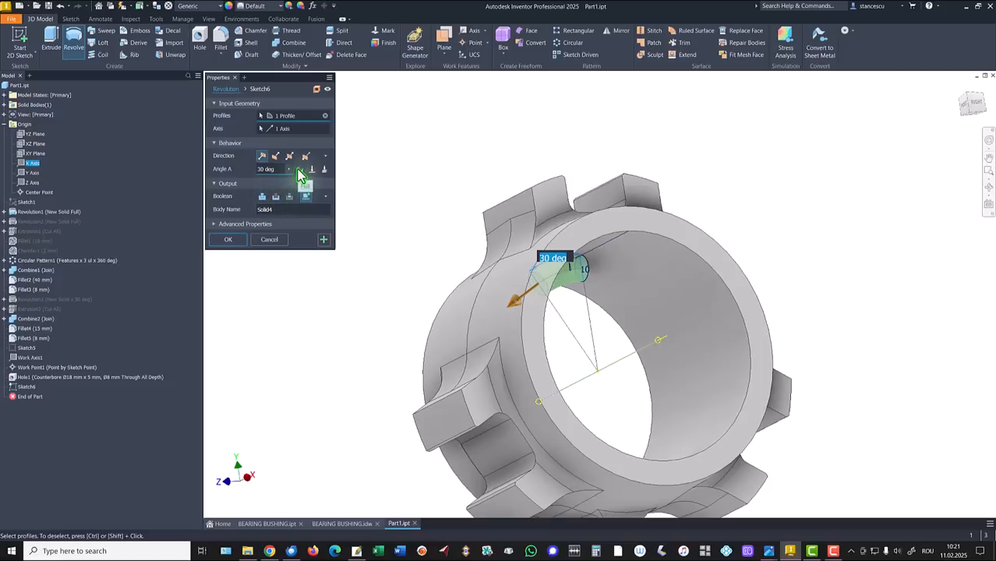
click(300, 172)
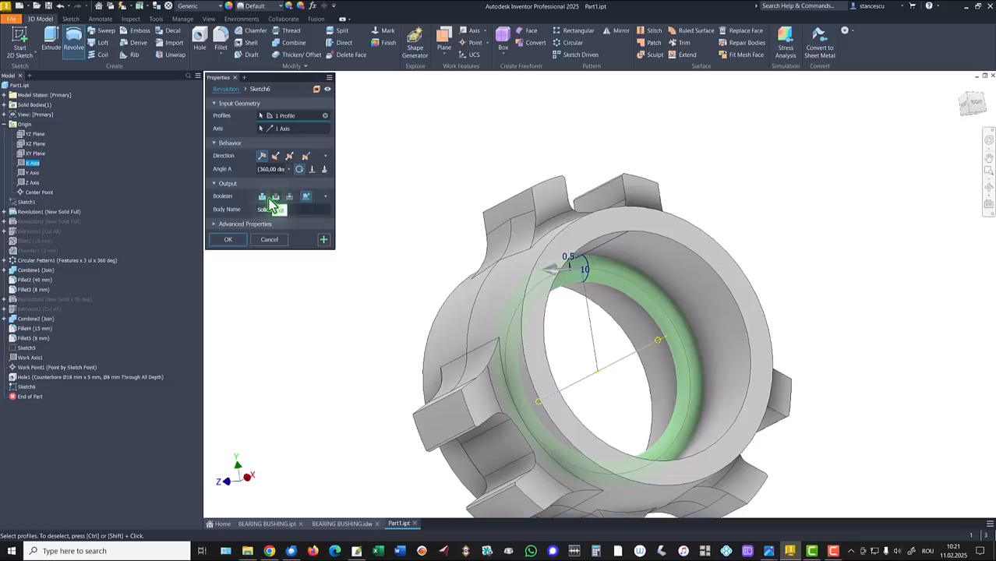
click(275, 197)
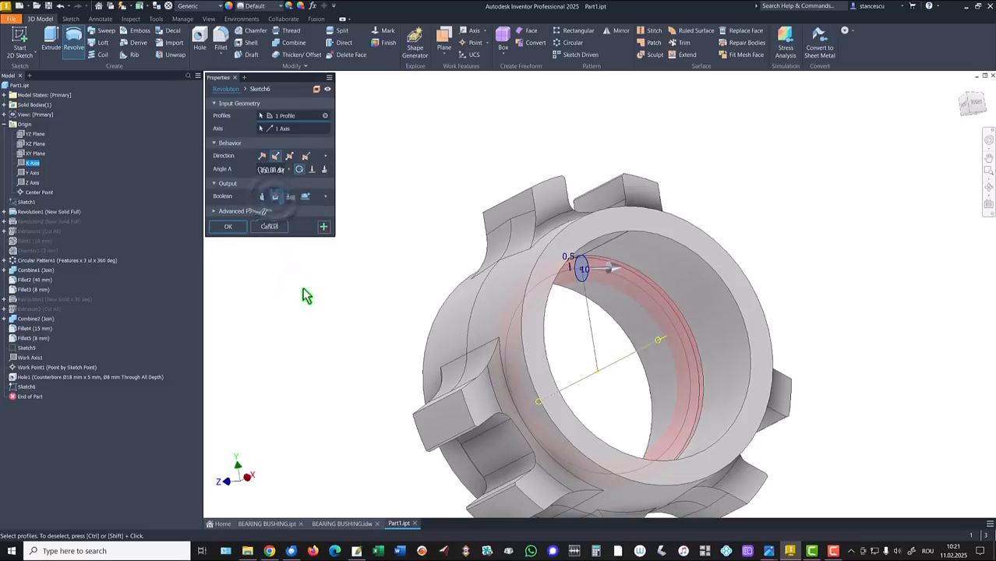
click(228, 227)
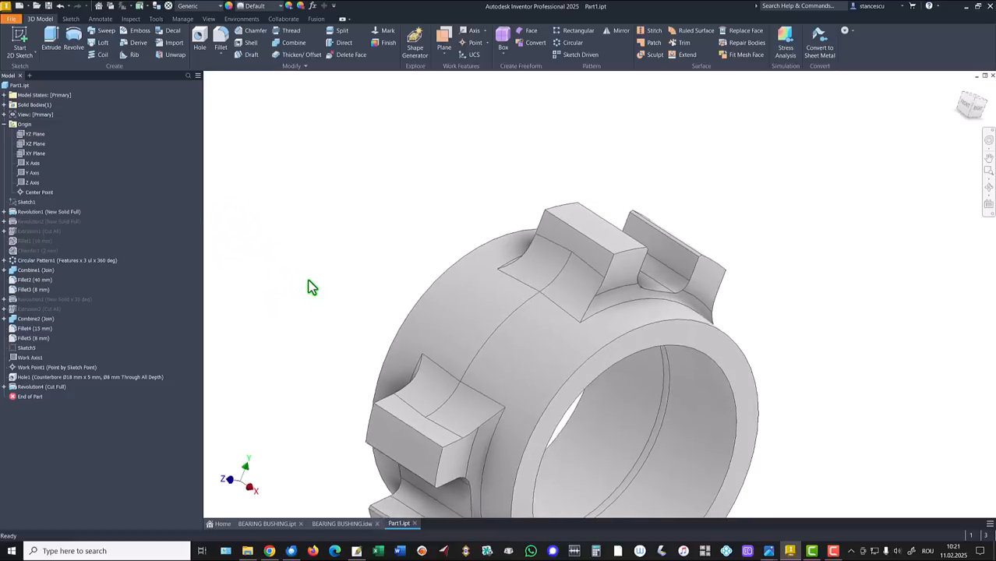
key(F6)
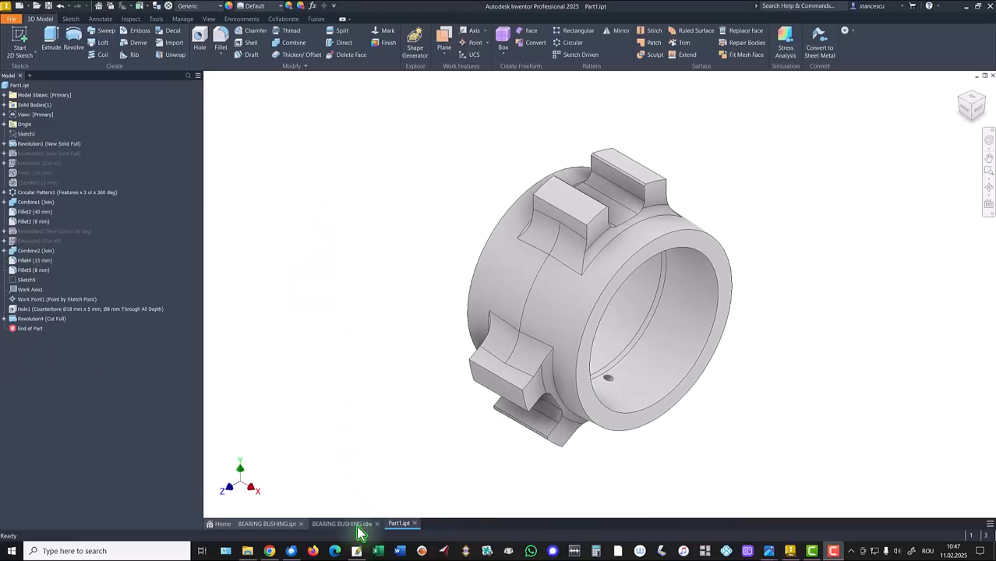
Step: Check the drawing's bore edge radius and fillet the bore's two end edges with a 2,5 mm radius
click(358, 528)
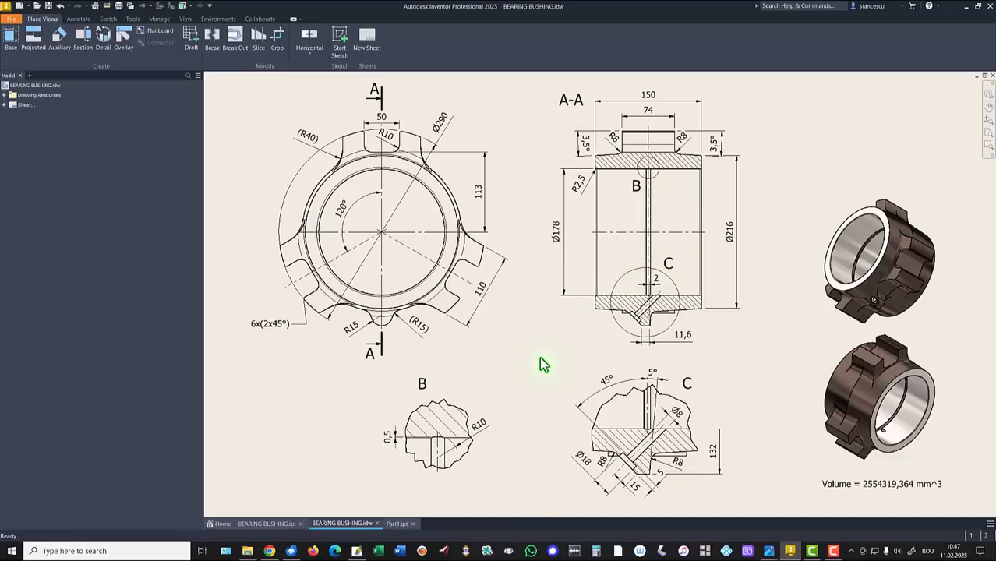
click(397, 524)
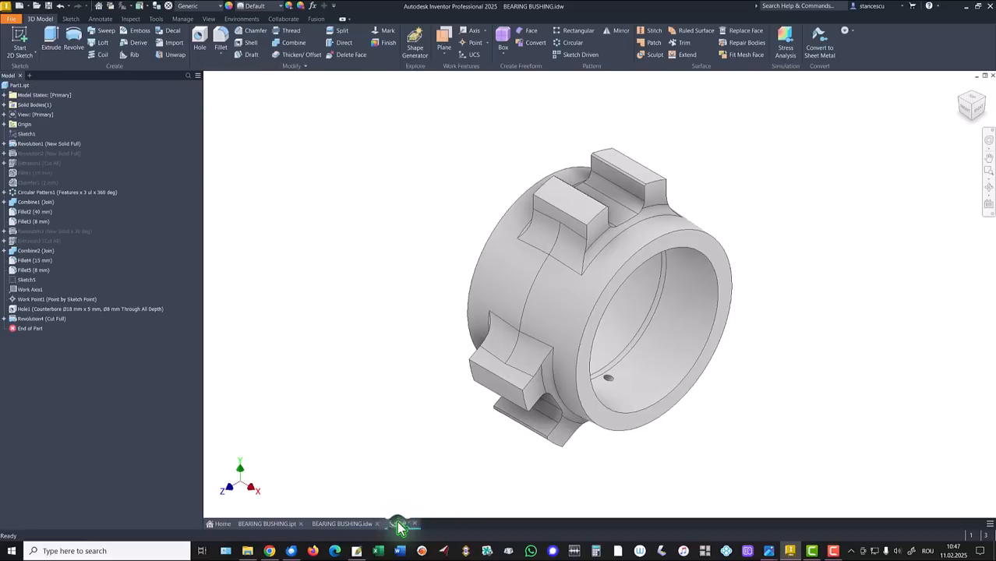
click(693, 379)
click(706, 368)
text(2,5)
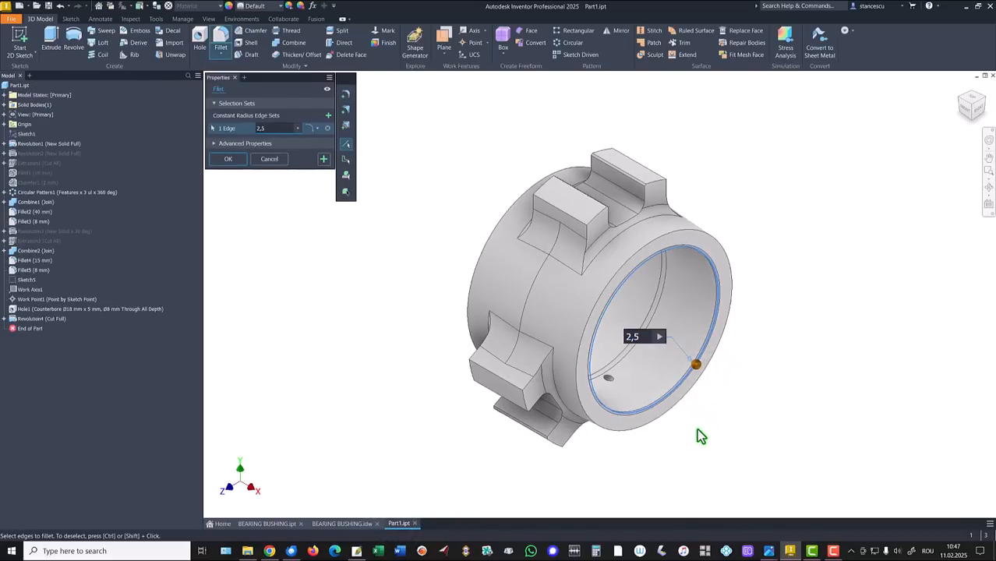
shift+middle_drag(697, 435, 502, 338)
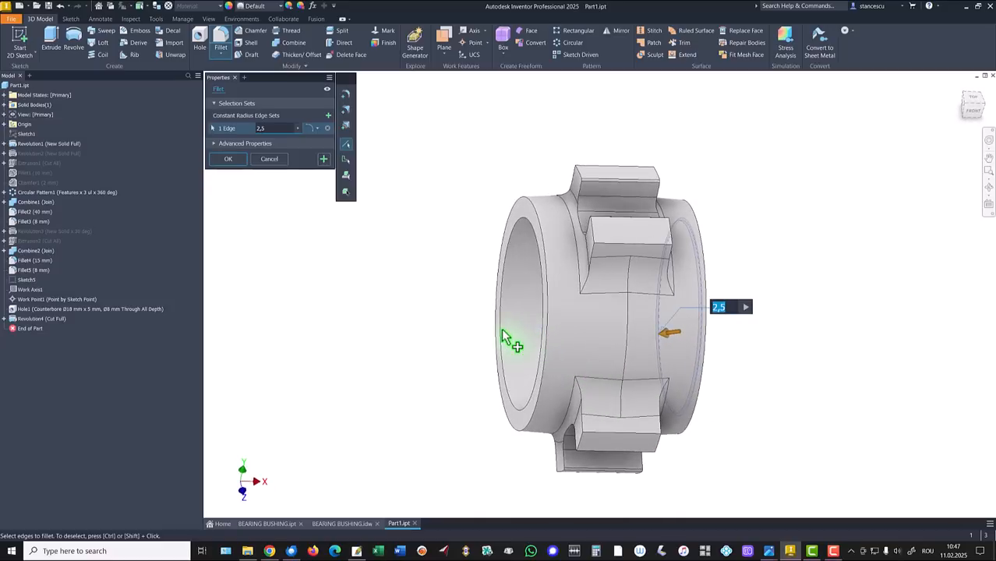
click(505, 337)
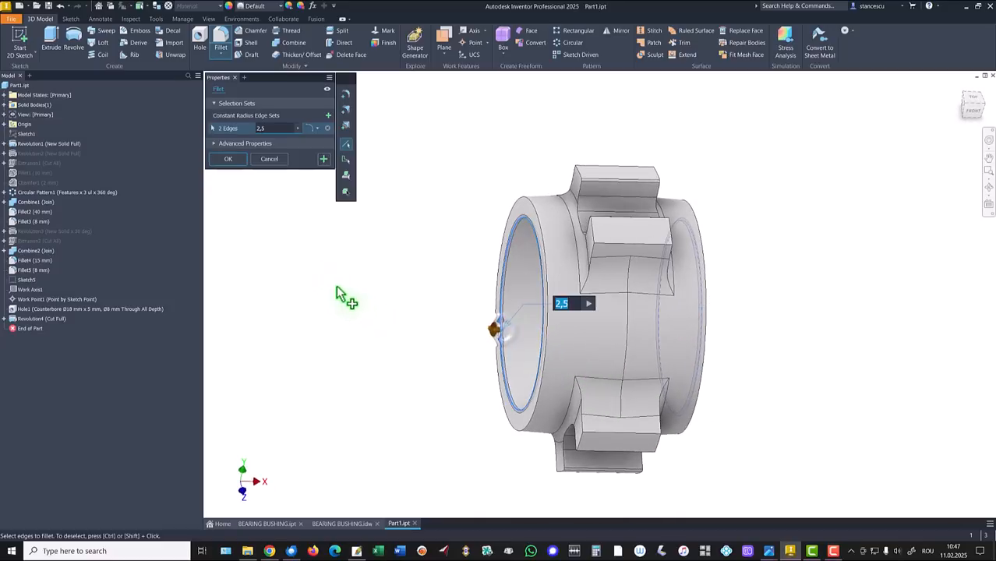
click(226, 159)
key(F6)
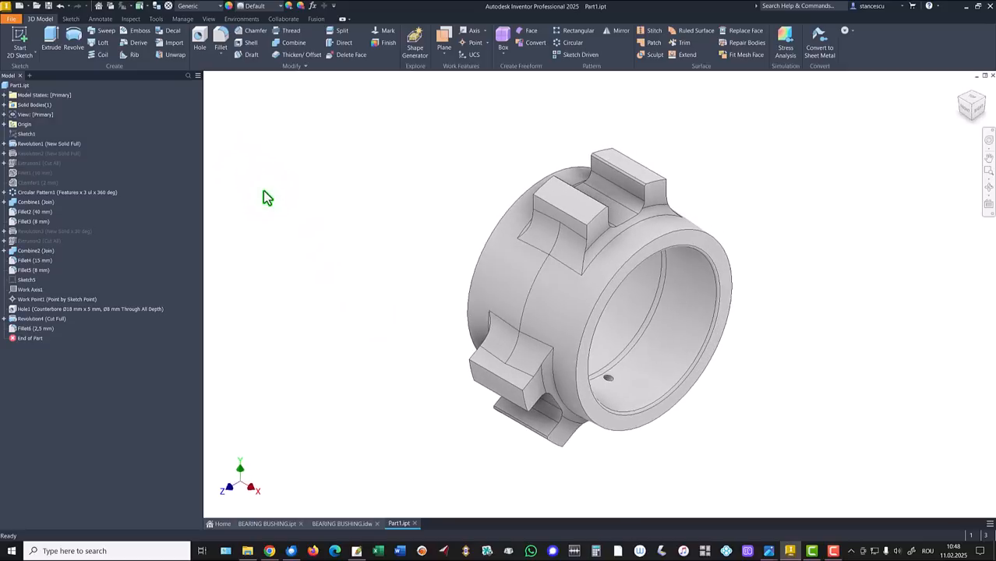
Step: Update the part's physical properties in iProperties and copy its volume value
right_click(6, 92)
click(48, 235)
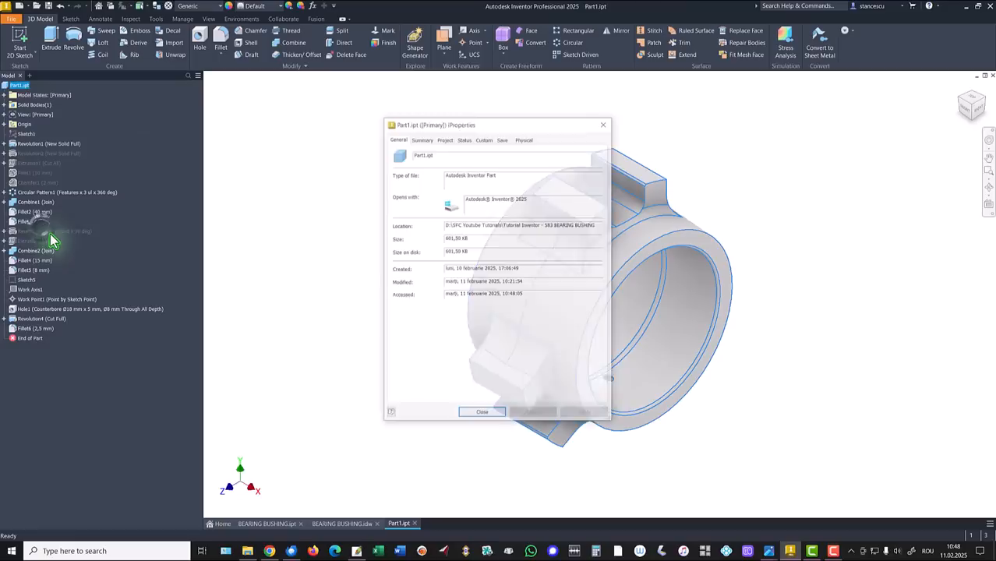
click(522, 140)
click(559, 162)
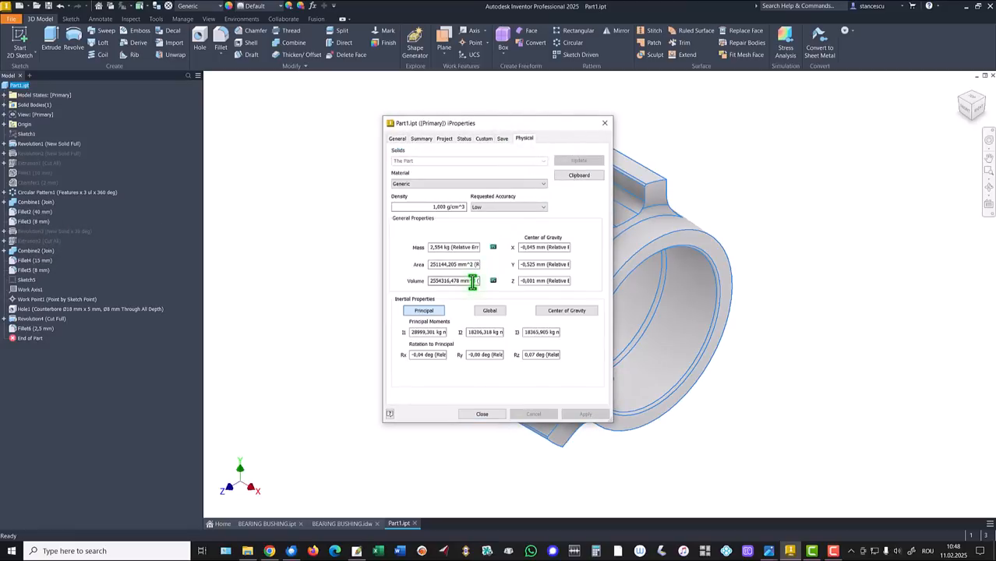
drag(475, 284, 382, 276)
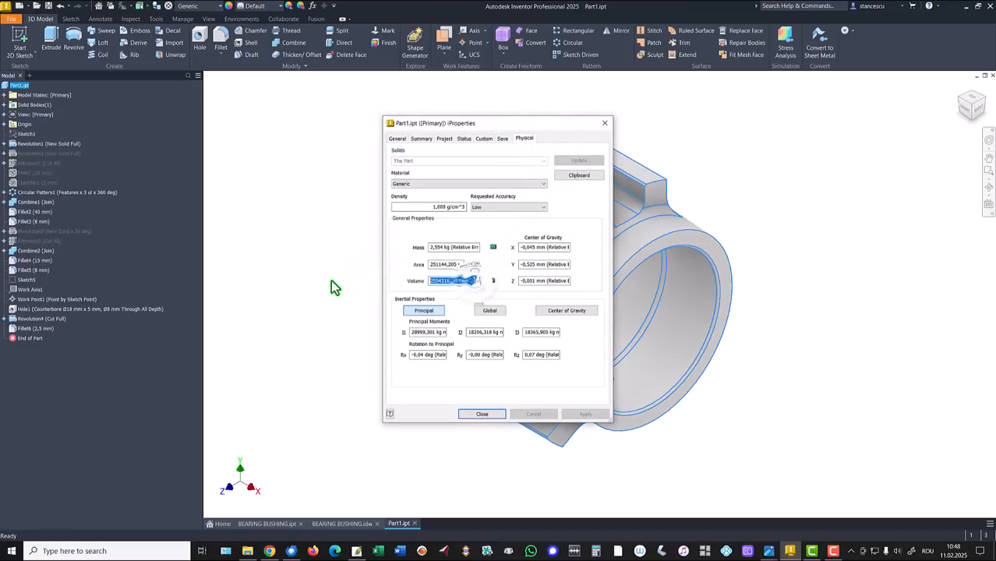
key(ctrl+c)
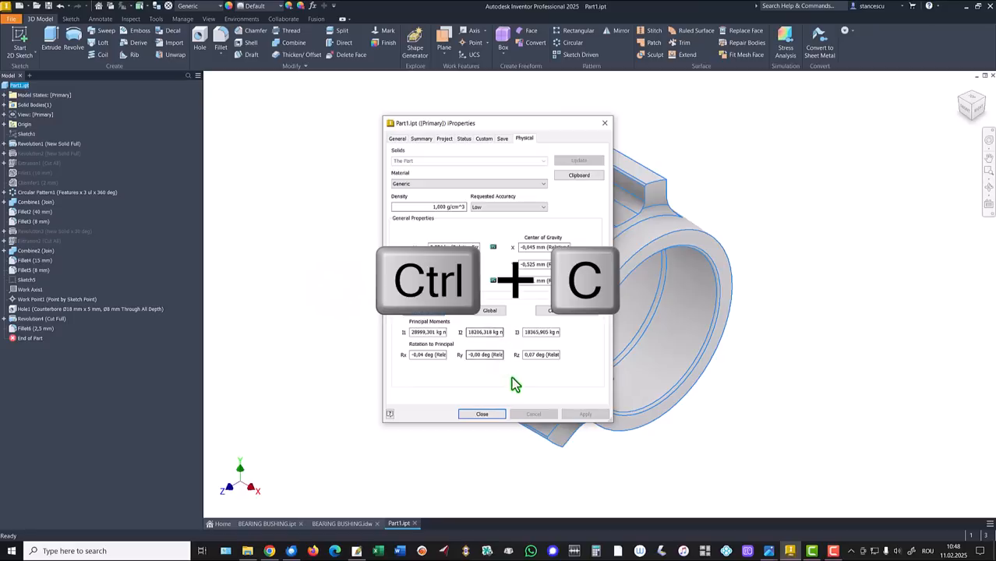
click(482, 414)
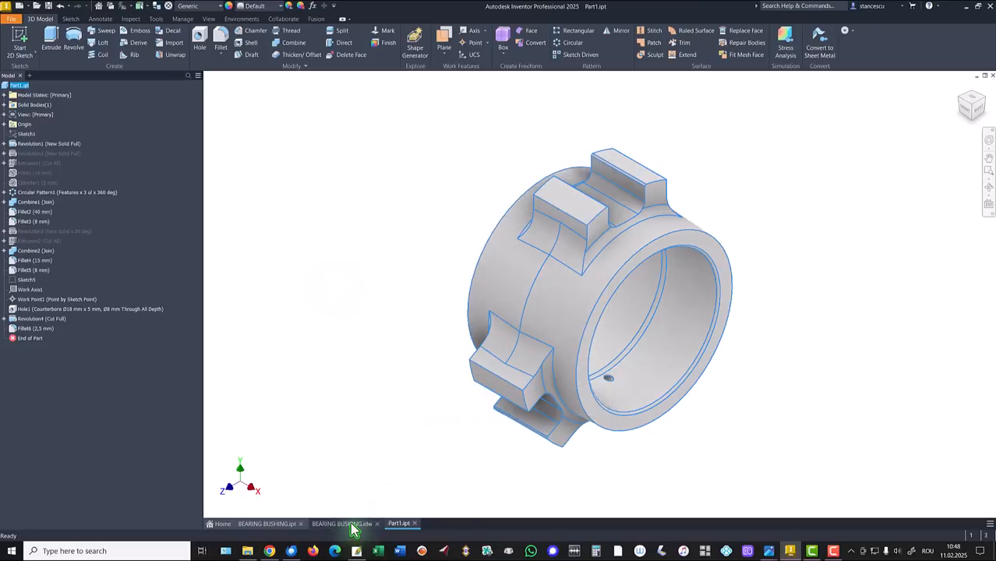
Step: Replace the volume value in the BEARING BUSHING.idw drawing's text note with the copied 2554316,478 mm^3
click(341, 523)
click(878, 485)
double_click(878, 485)
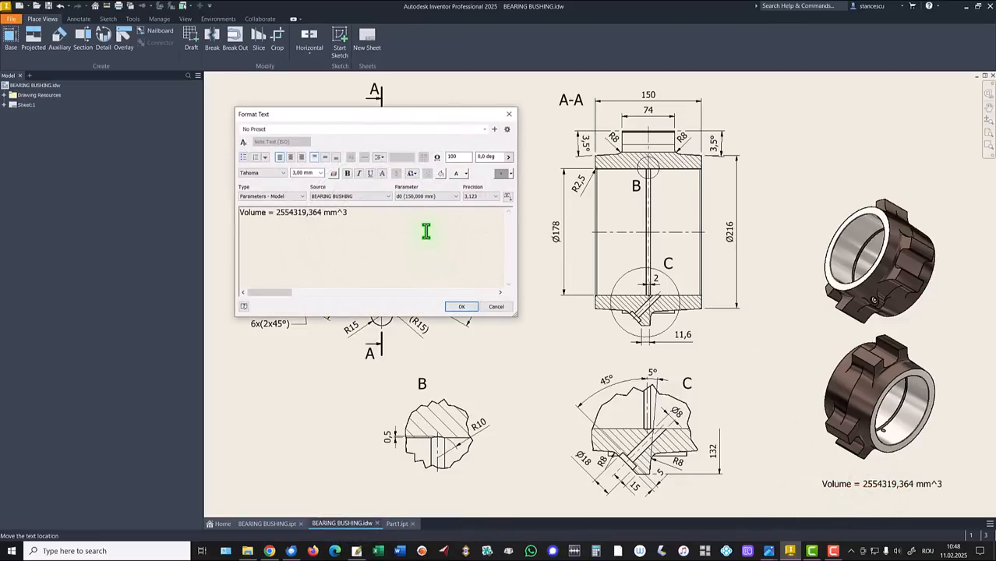
key(Return)
key(ctrl+v)
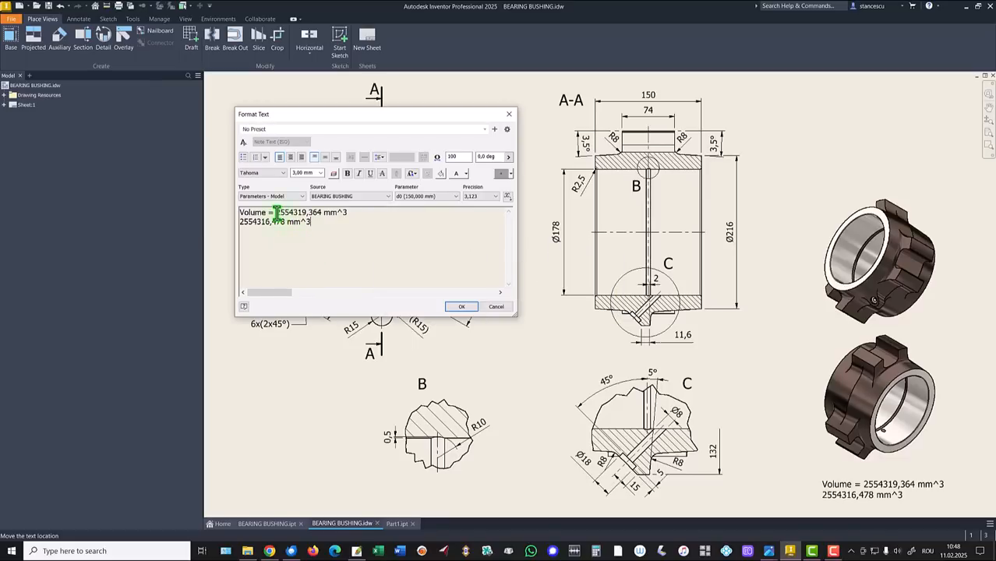
drag(277, 212, 356, 218)
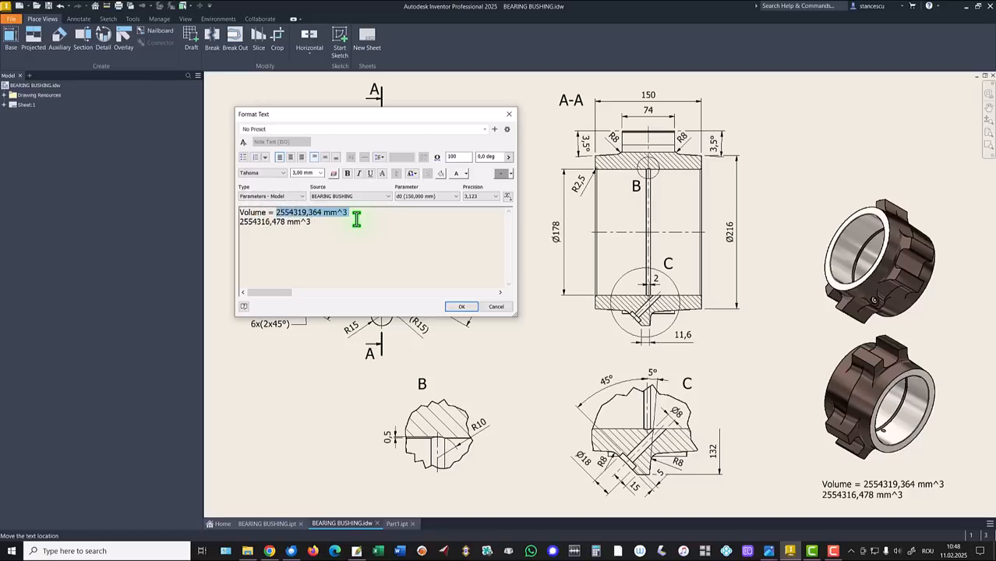
key(Delete)
key(Delete)
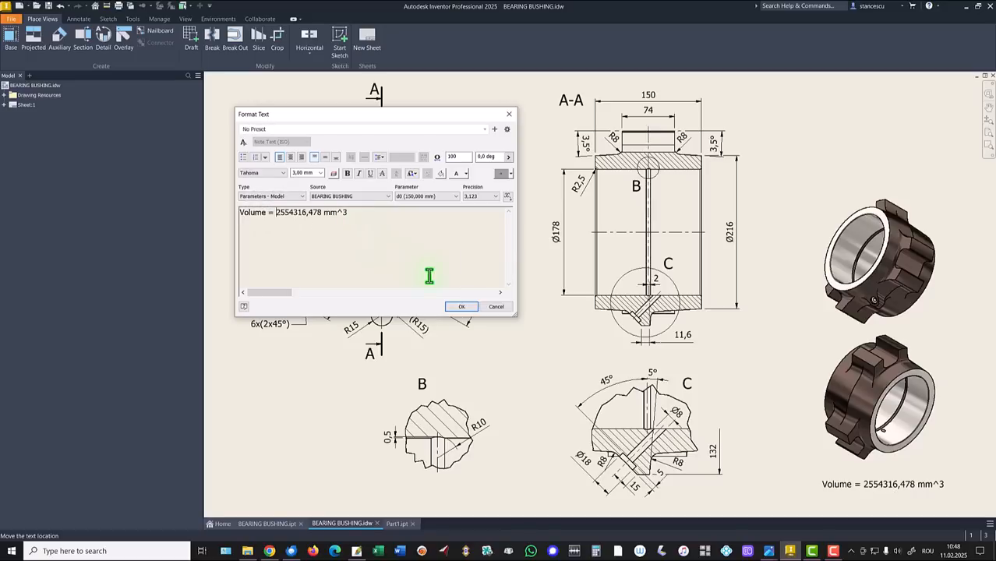
click(459, 309)
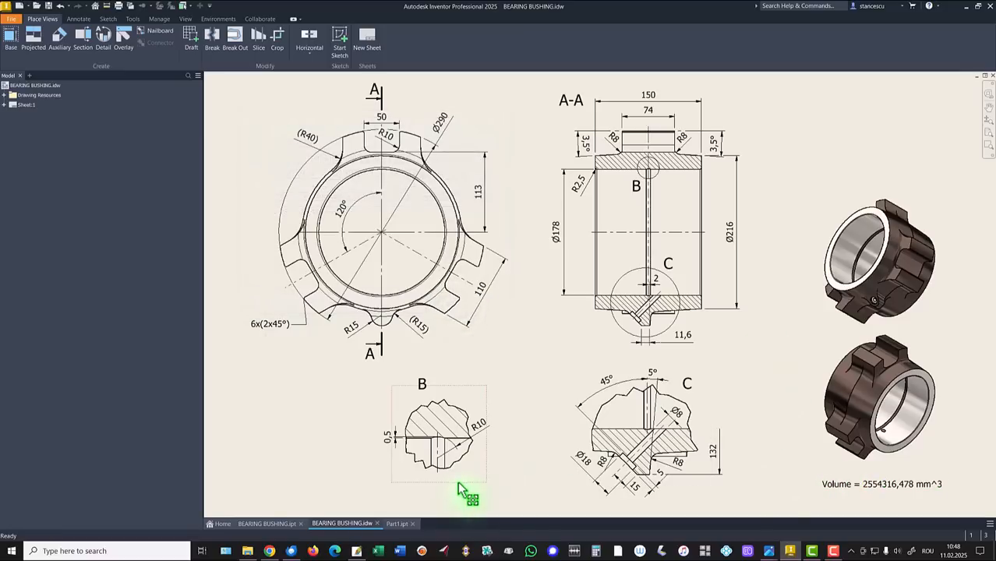
Step: Assign the Steel, Carbon material to Part1 and give it the Gunmetal - Antique Polished appearance
click(396, 524)
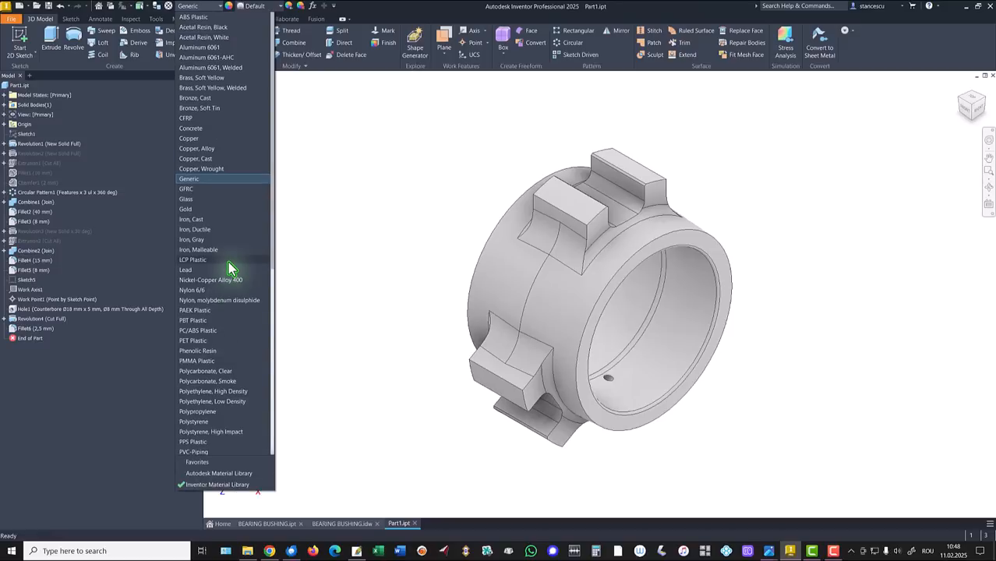
scroll(230, 268, down, 7)
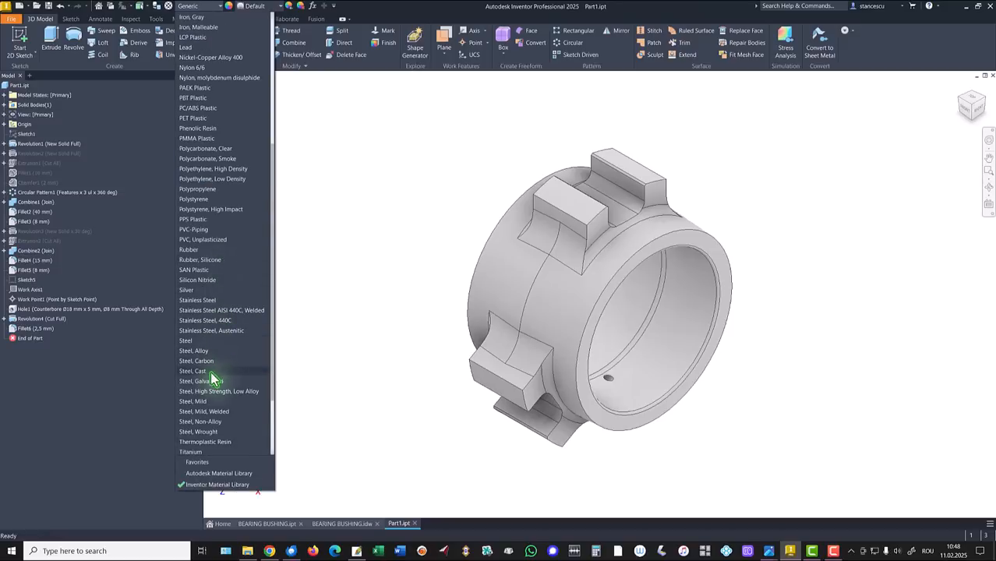
click(210, 363)
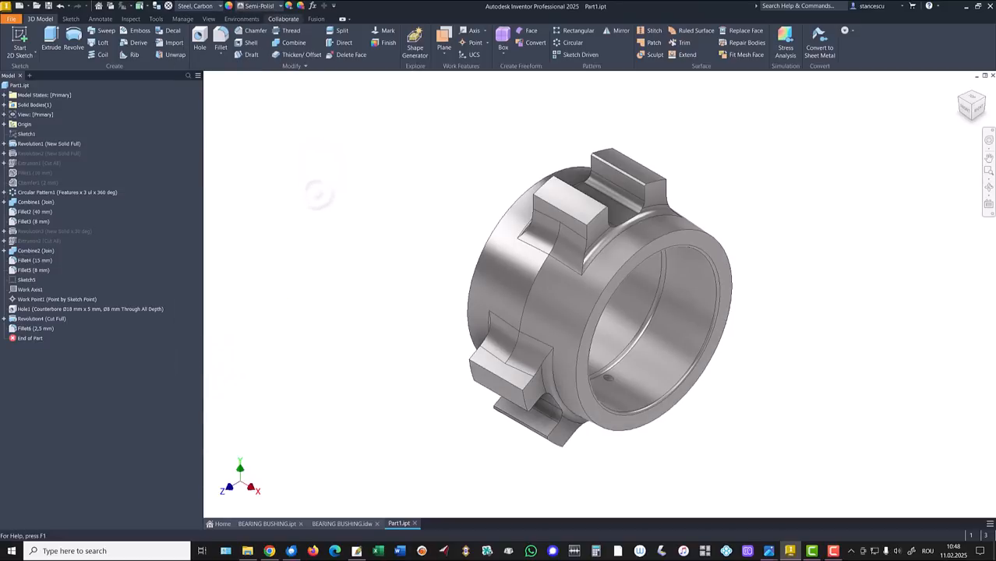
click(260, 8)
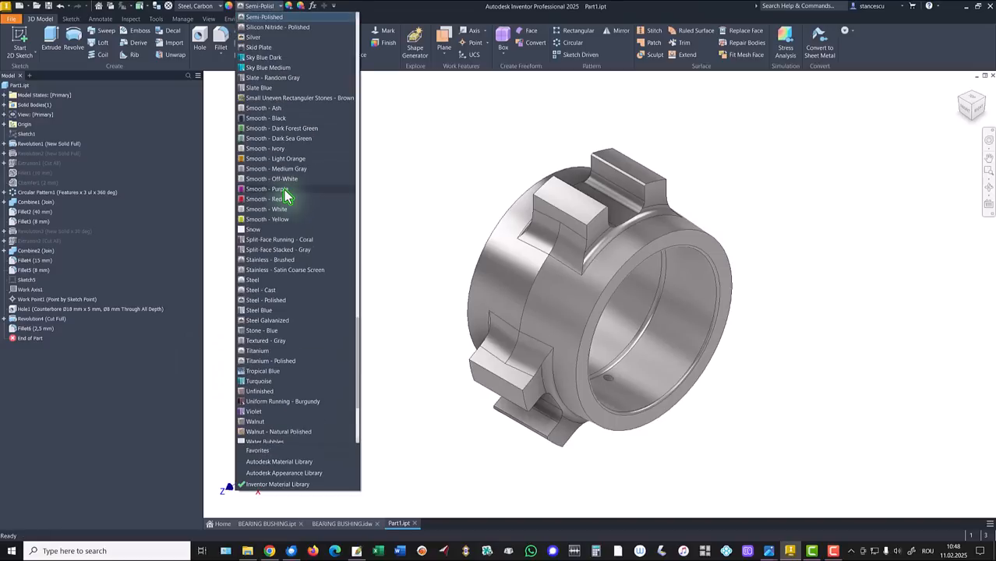
scroll(285, 196, up, 20)
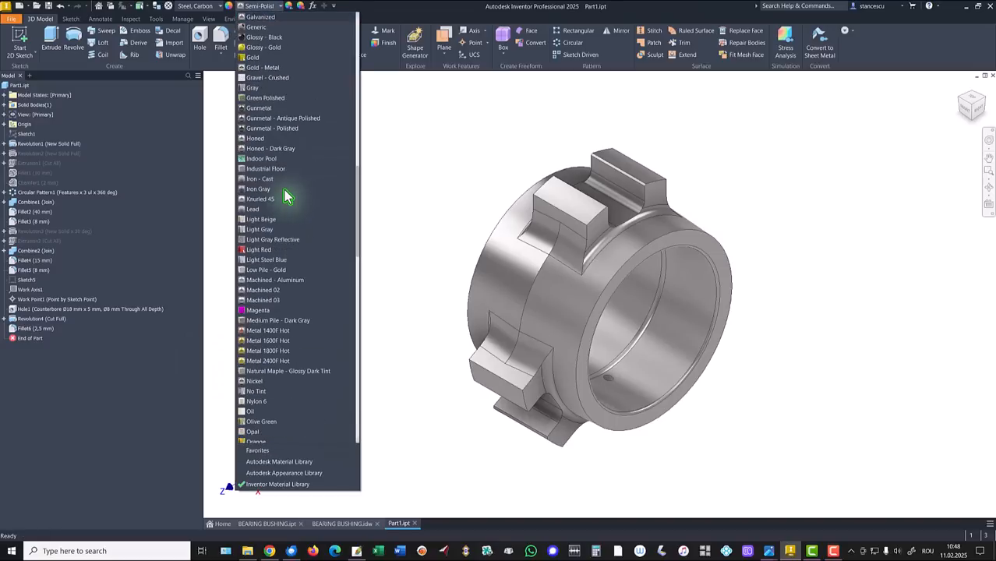
click(279, 118)
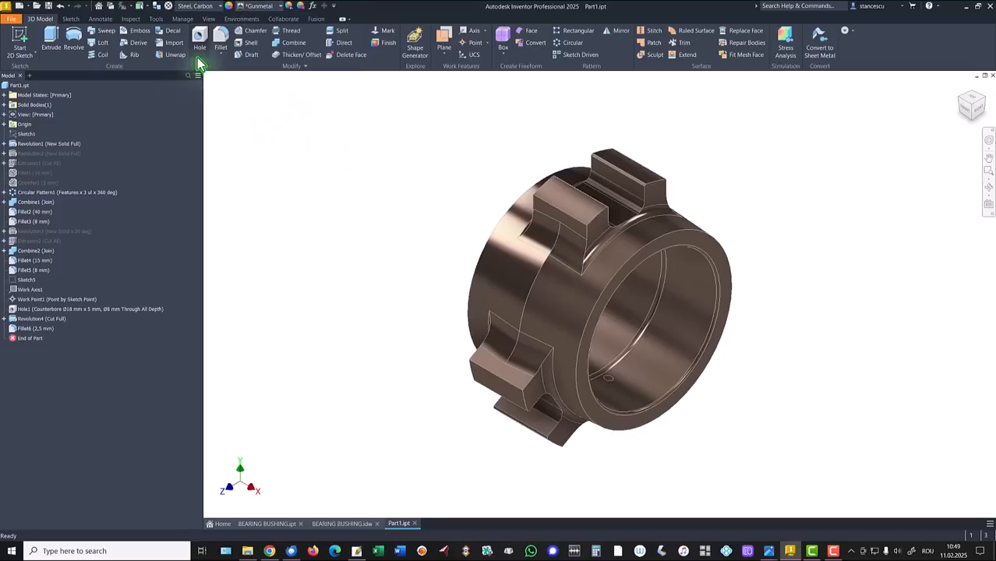
Step: Display the part in the Shaded visual style and set the lighting to Default Lights
click(208, 19)
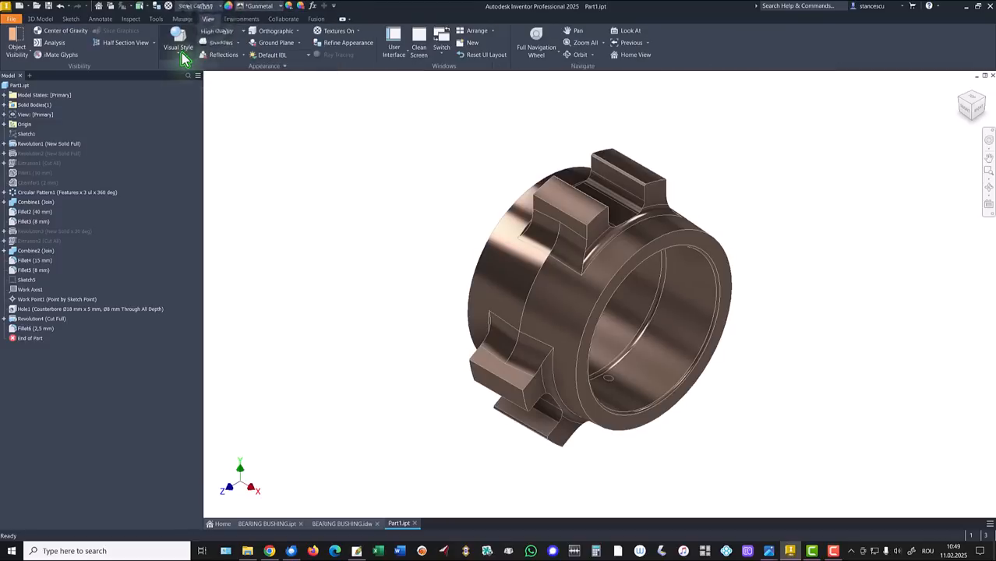
click(183, 56)
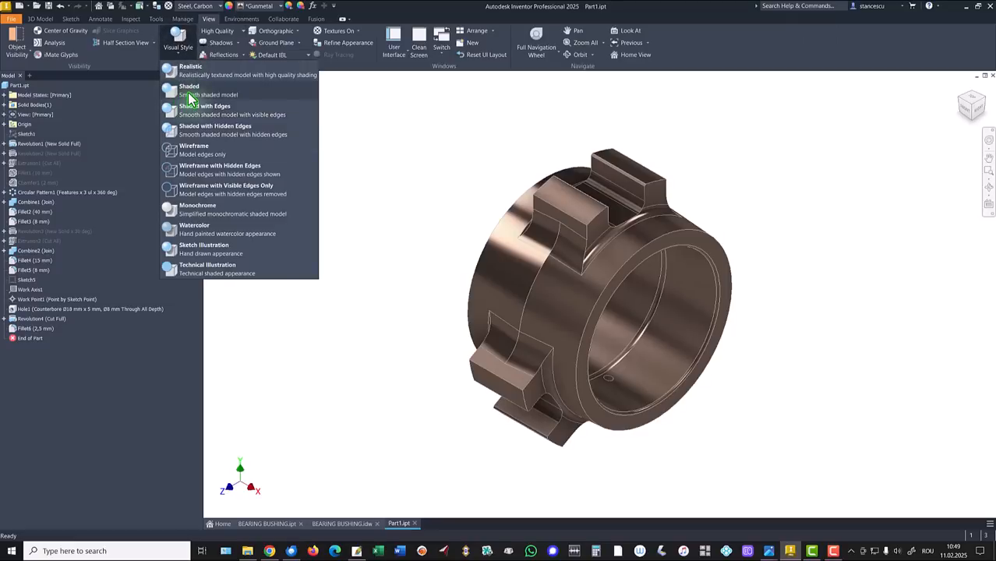
click(193, 96)
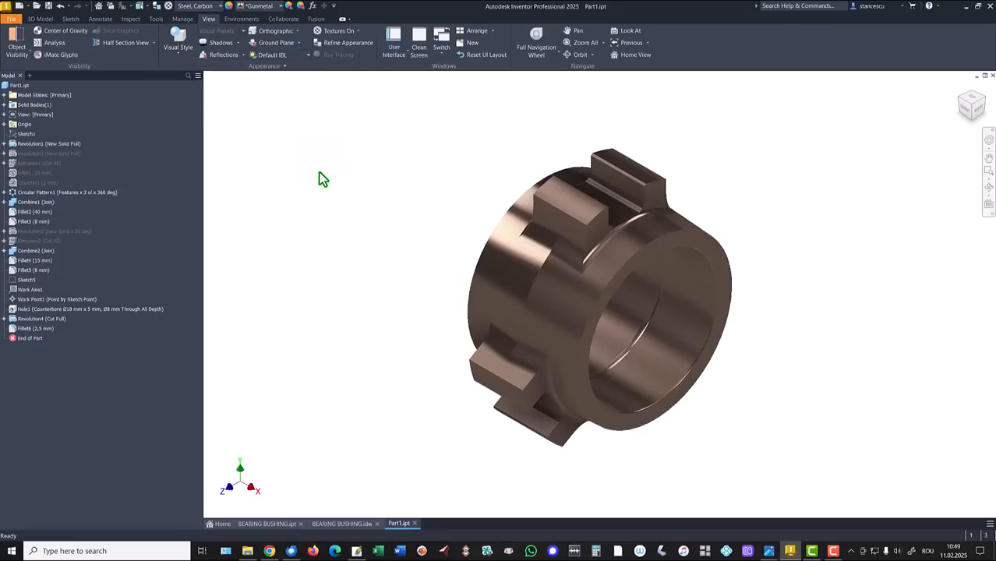
click(286, 55)
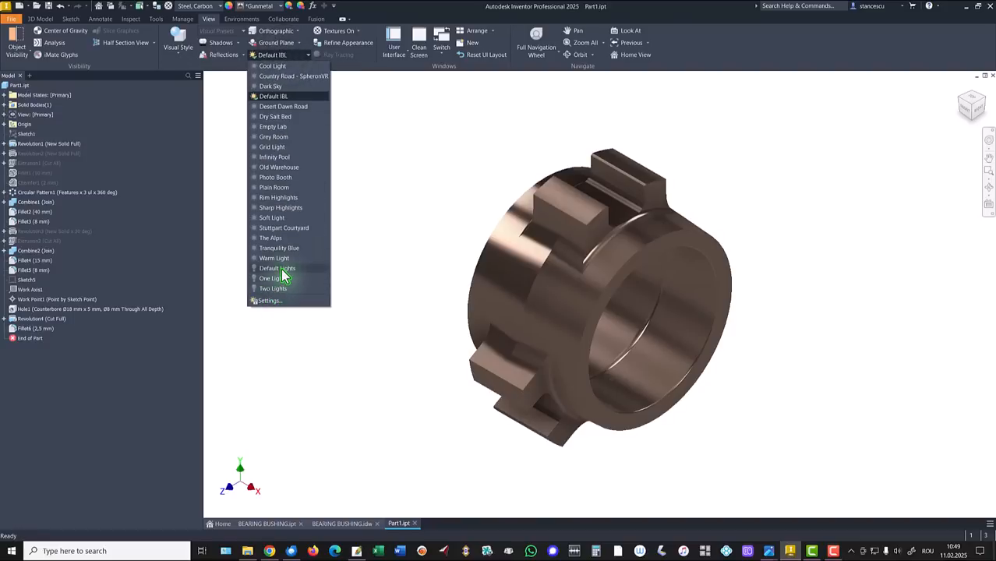
click(282, 270)
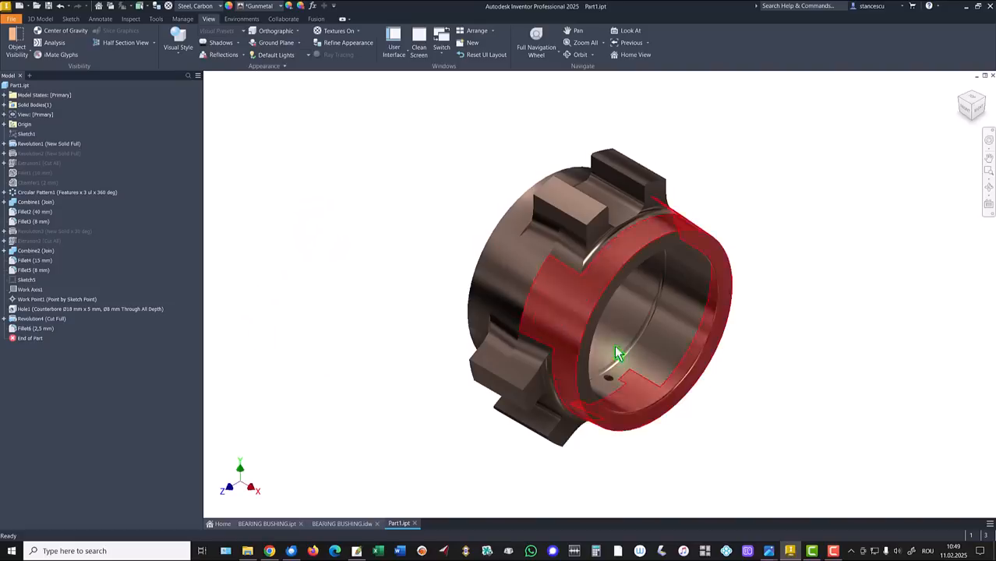
Step: Apply the Titanium - Polished appearance to the bore faces, both ring end faces and the counterbored hole's faces
click(668, 341)
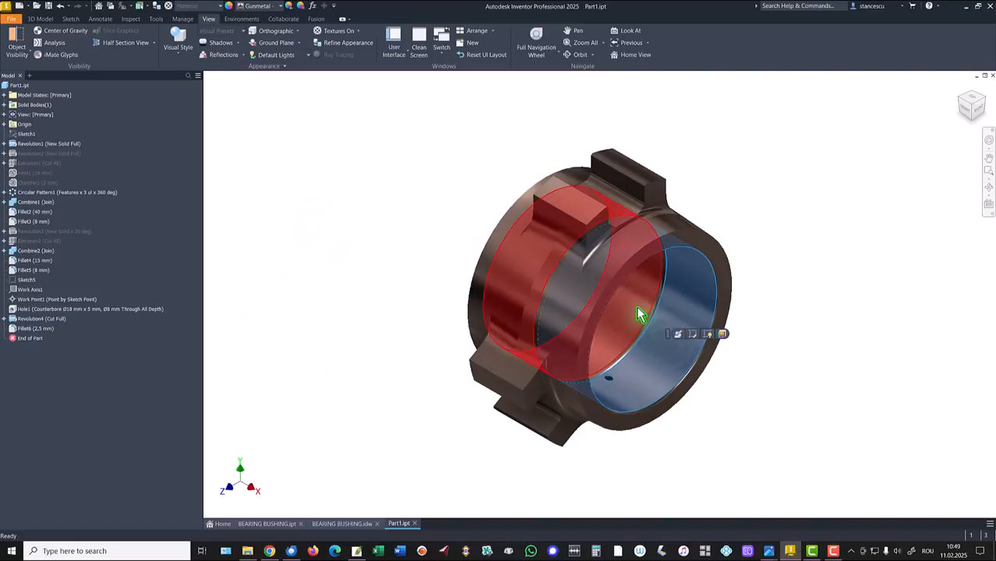
click(727, 266)
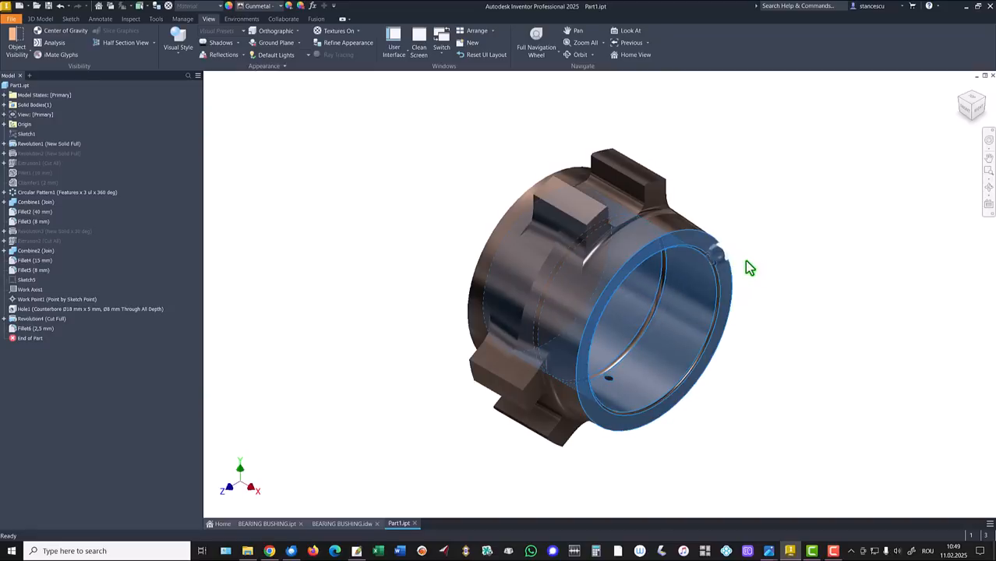
shift+middle_drag(751, 251, 444, 251)
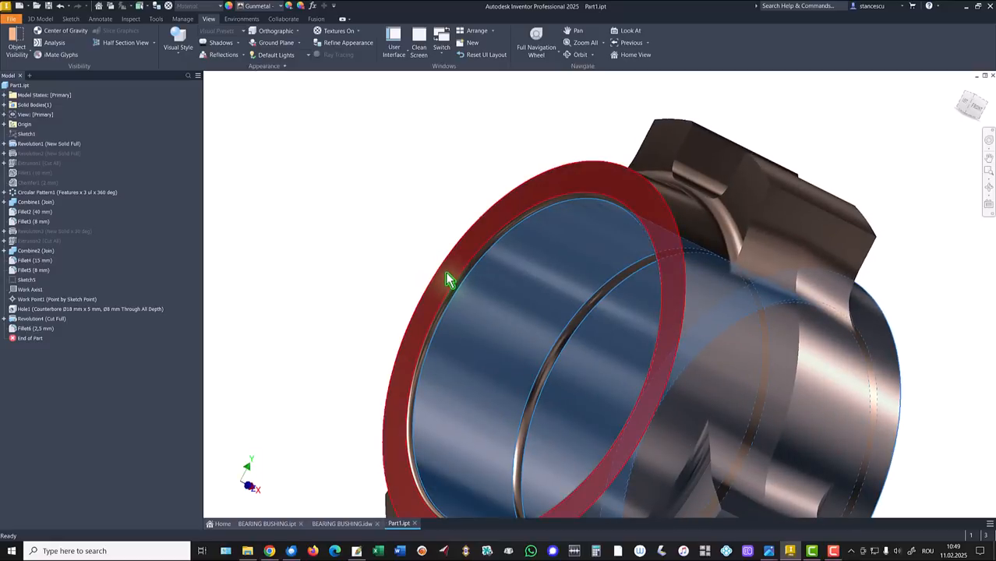
scroll(344, 284, down, 4)
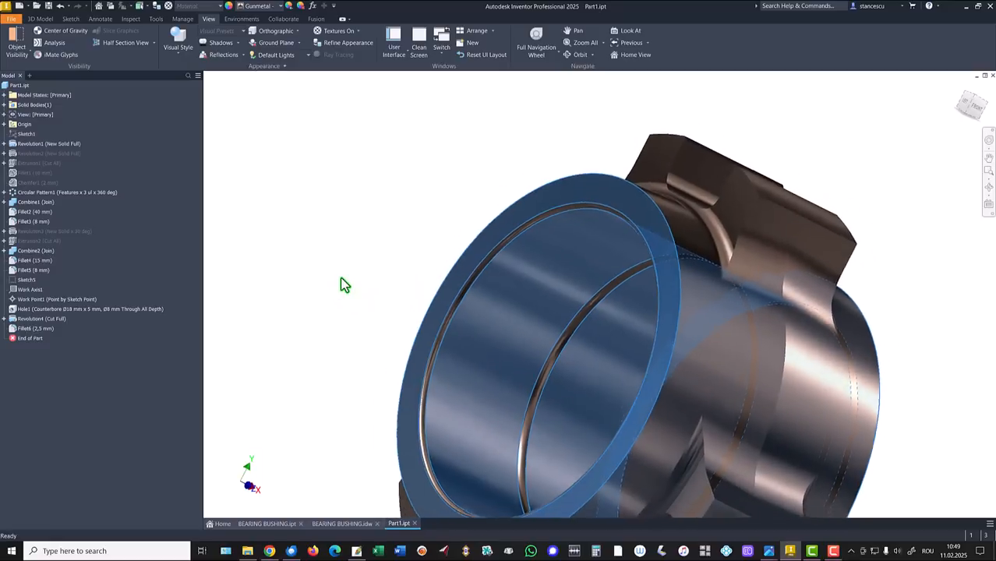
shift+middle_drag(371, 307, 650, 481)
scroll(705, 431, down, 5)
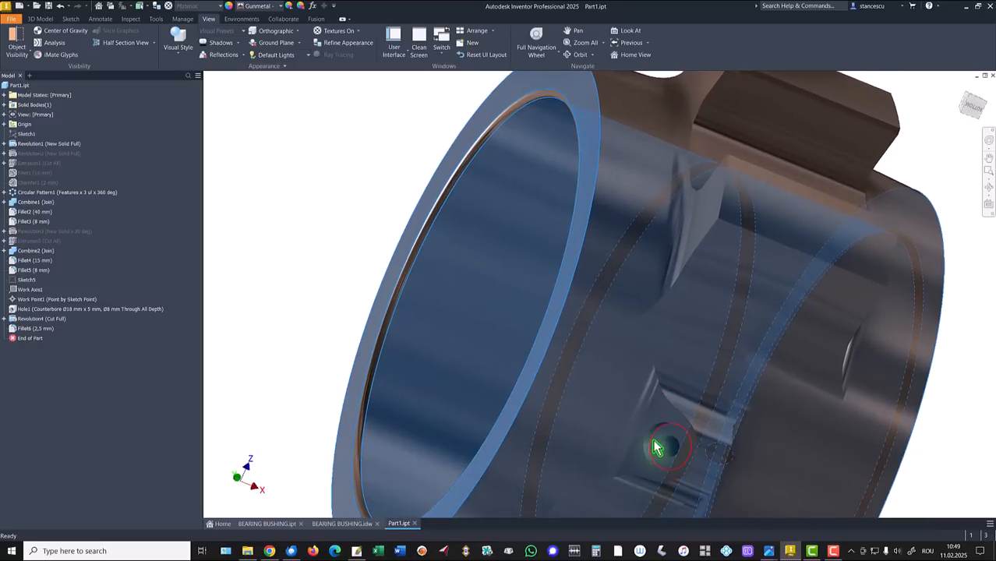
ctrl+click(656, 443)
ctrl+click(667, 447)
ctrl+click(414, 328)
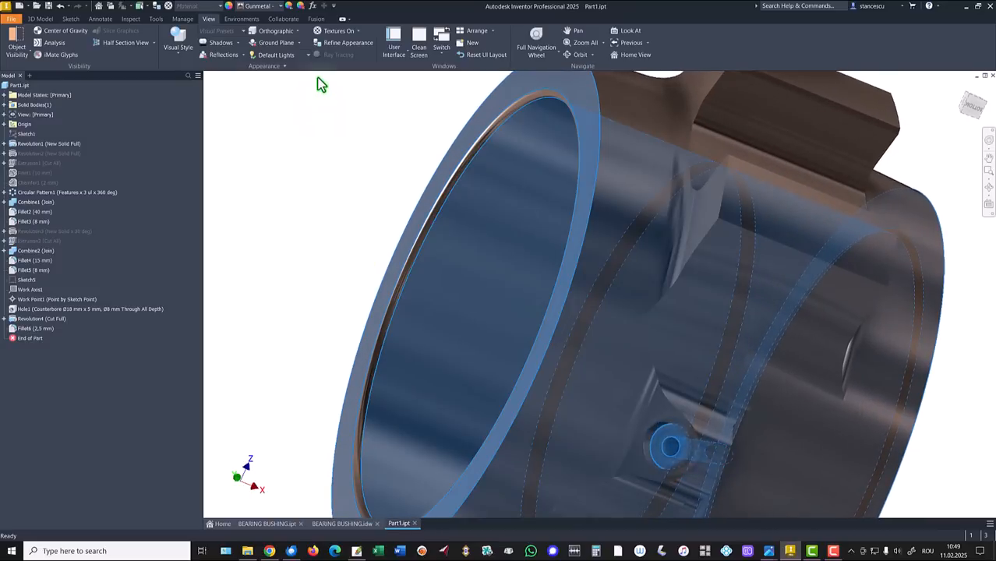
click(260, 7)
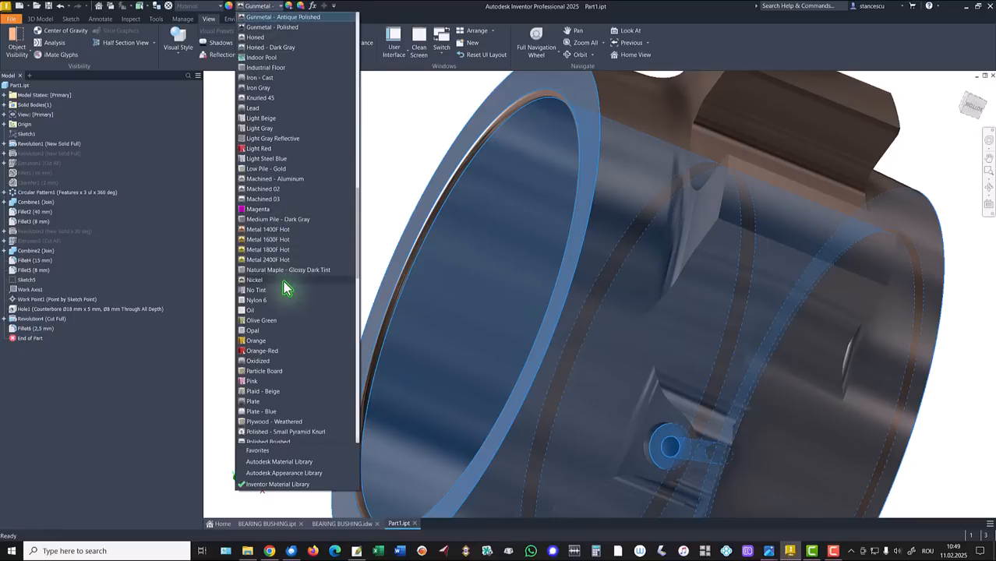
scroll(285, 327, down, 15)
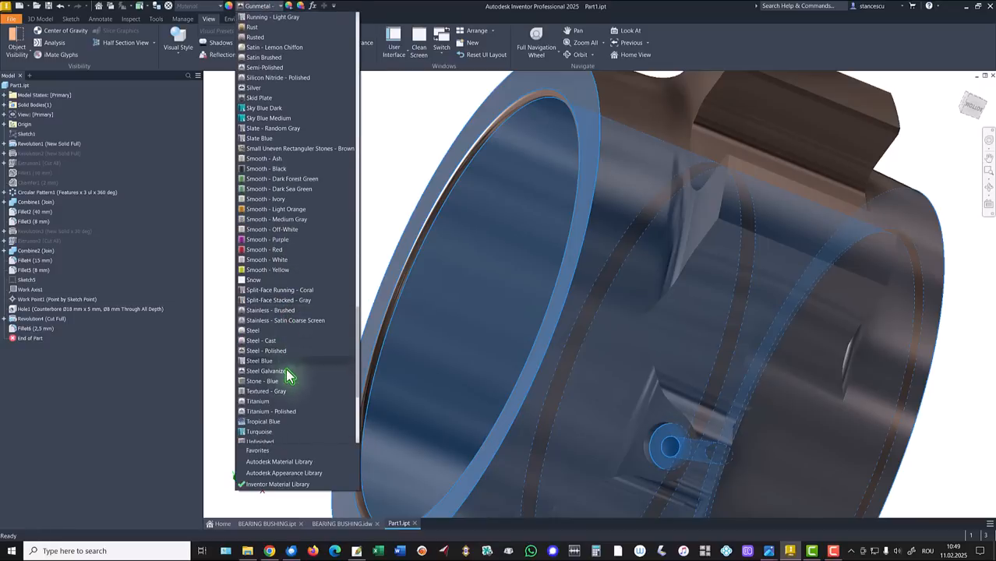
click(281, 413)
key(F6)
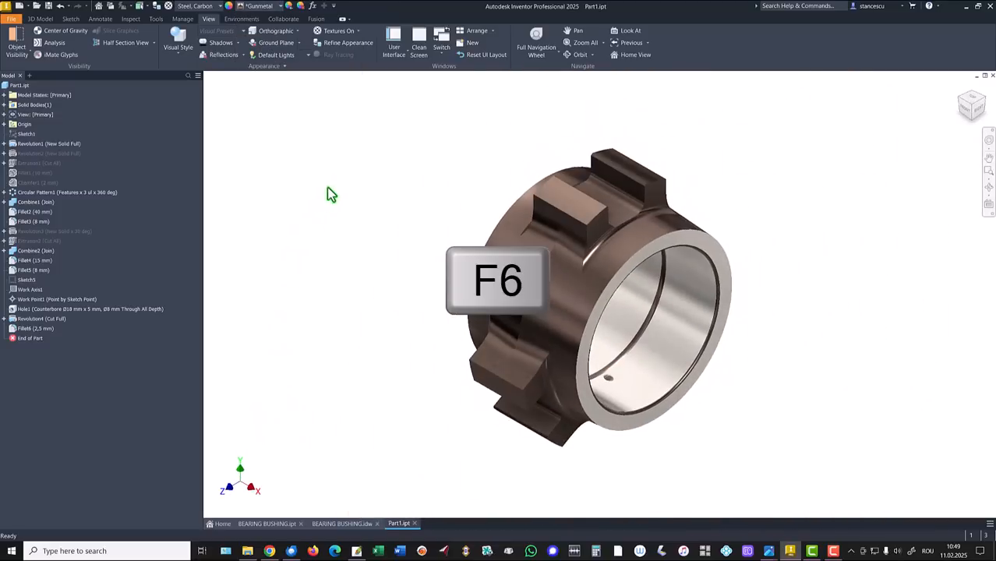
Step: Compare the finished Part1 with the reference model BEARING BUSHING.ipt
click(266, 523)
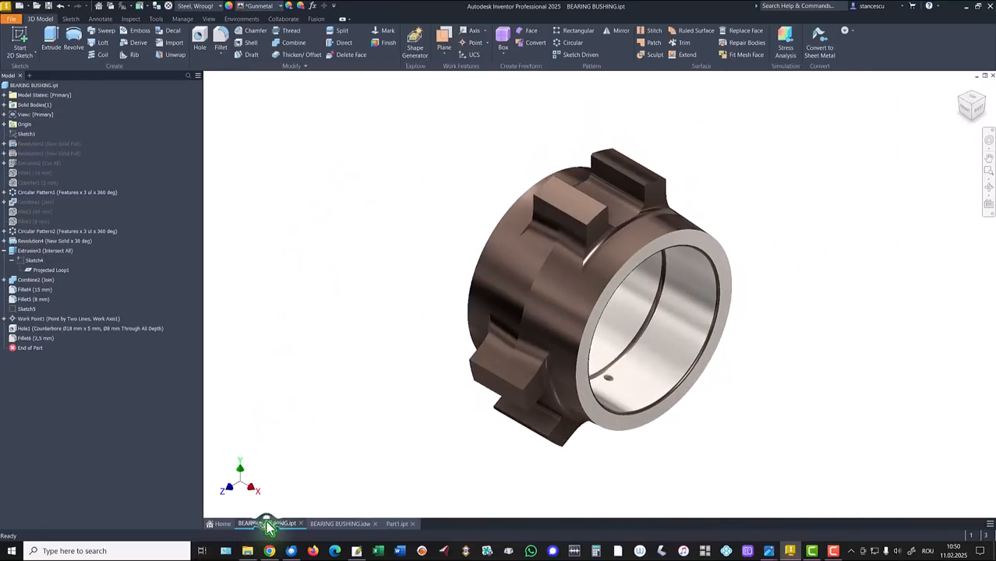
click(397, 525)
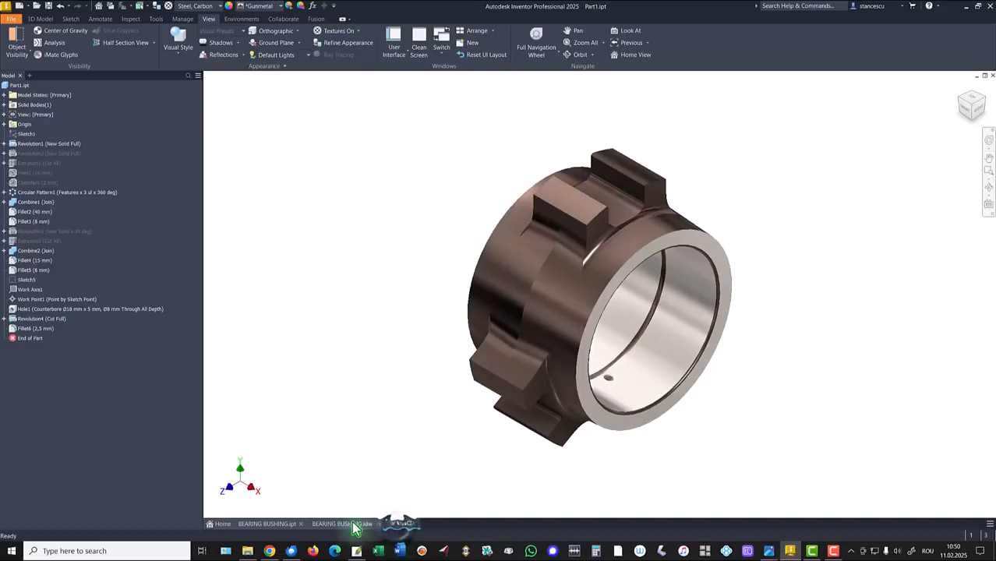
click(278, 524)
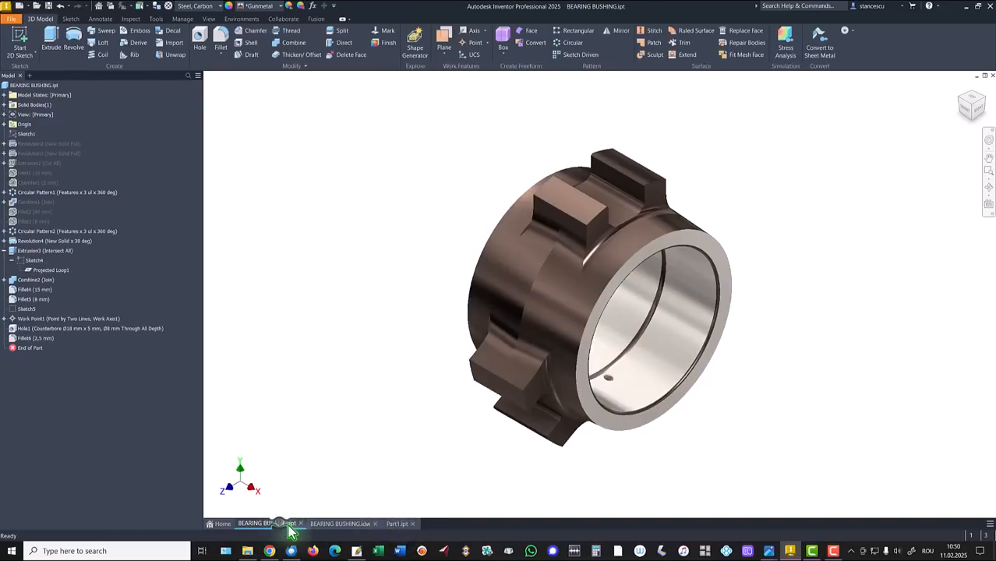
click(396, 525)
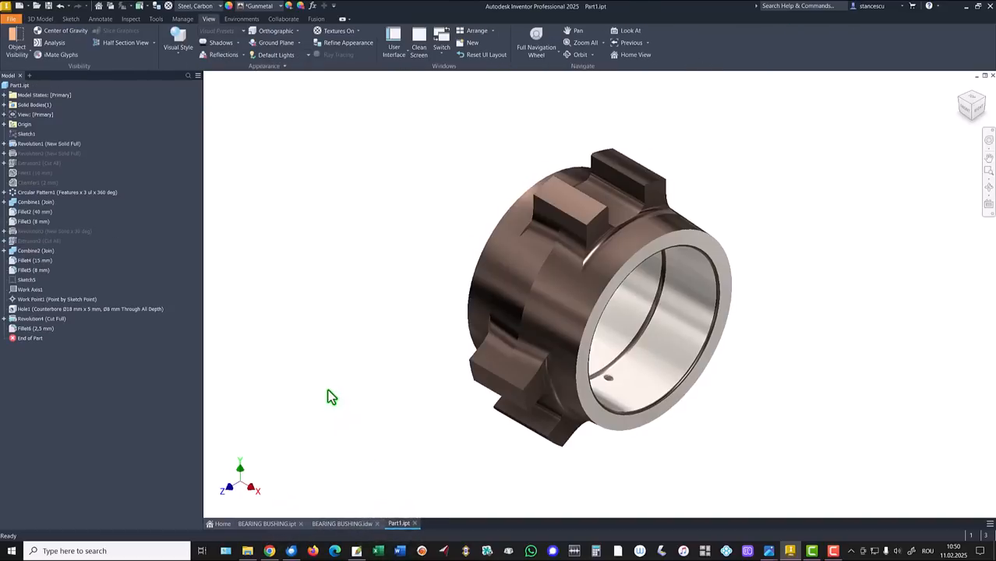